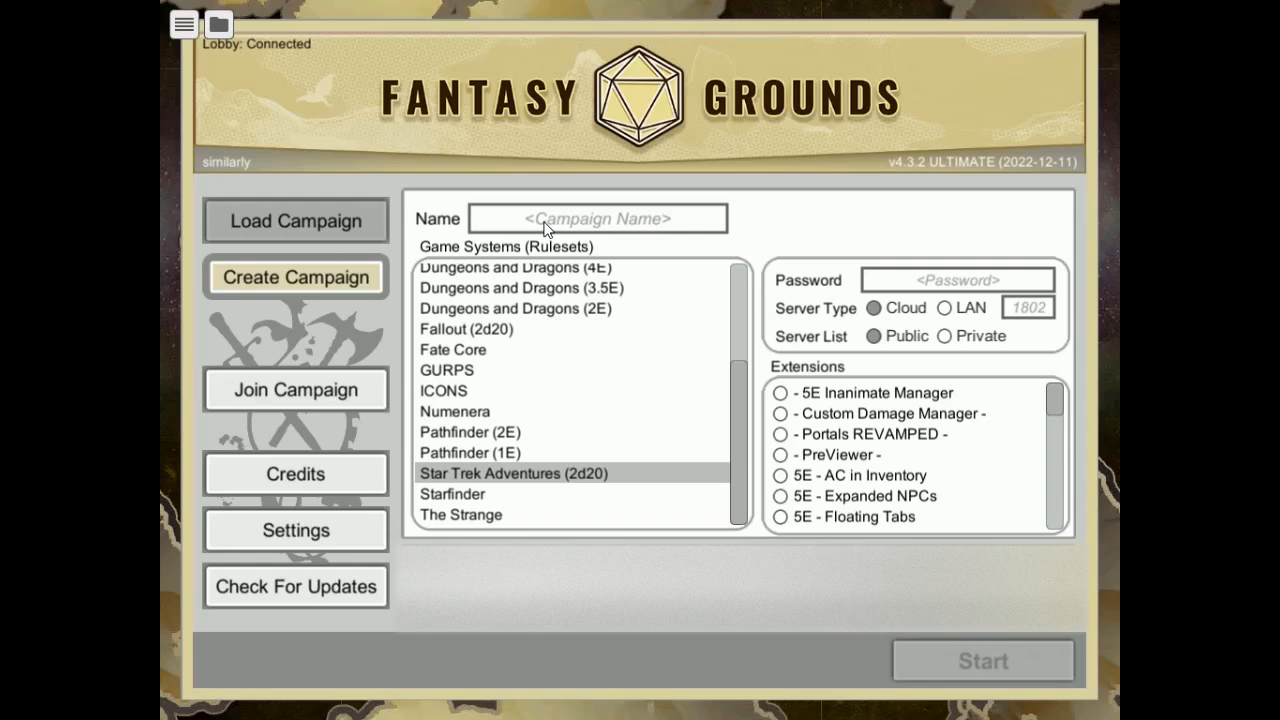
Create and start a Star Trek Adventures (2d20) campaign named "st - test".
text(st - test)
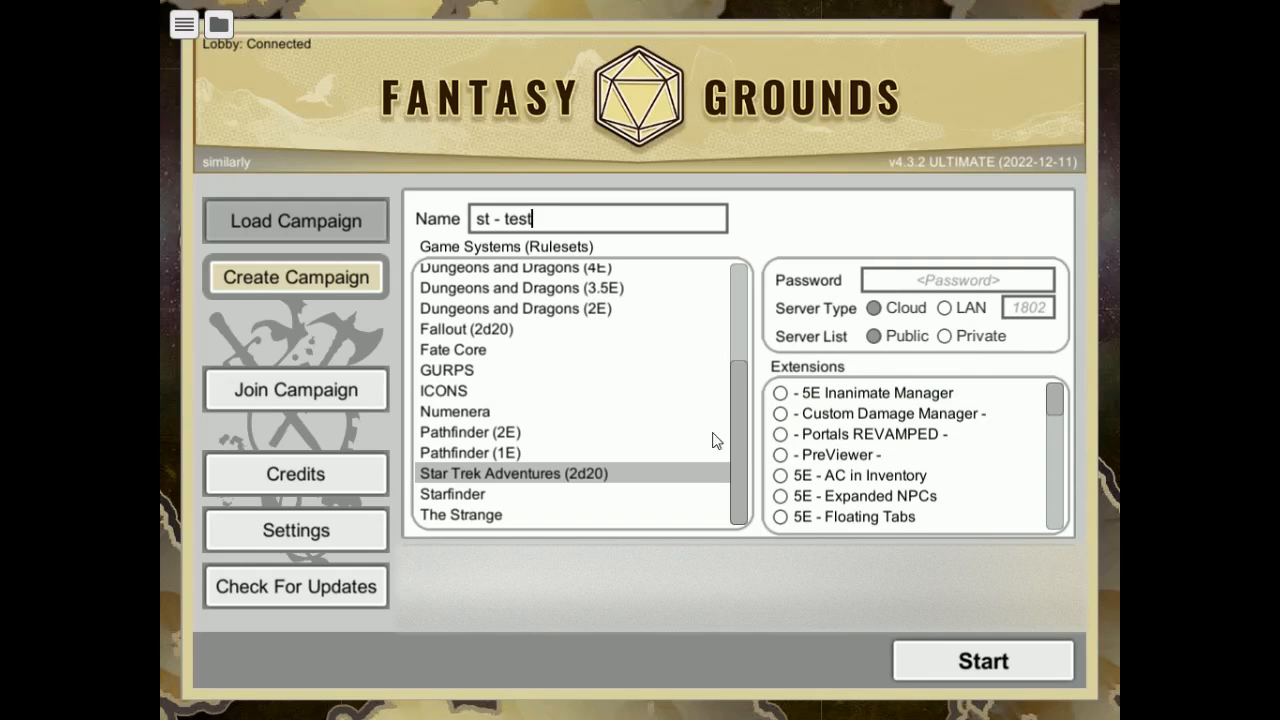
click(984, 664)
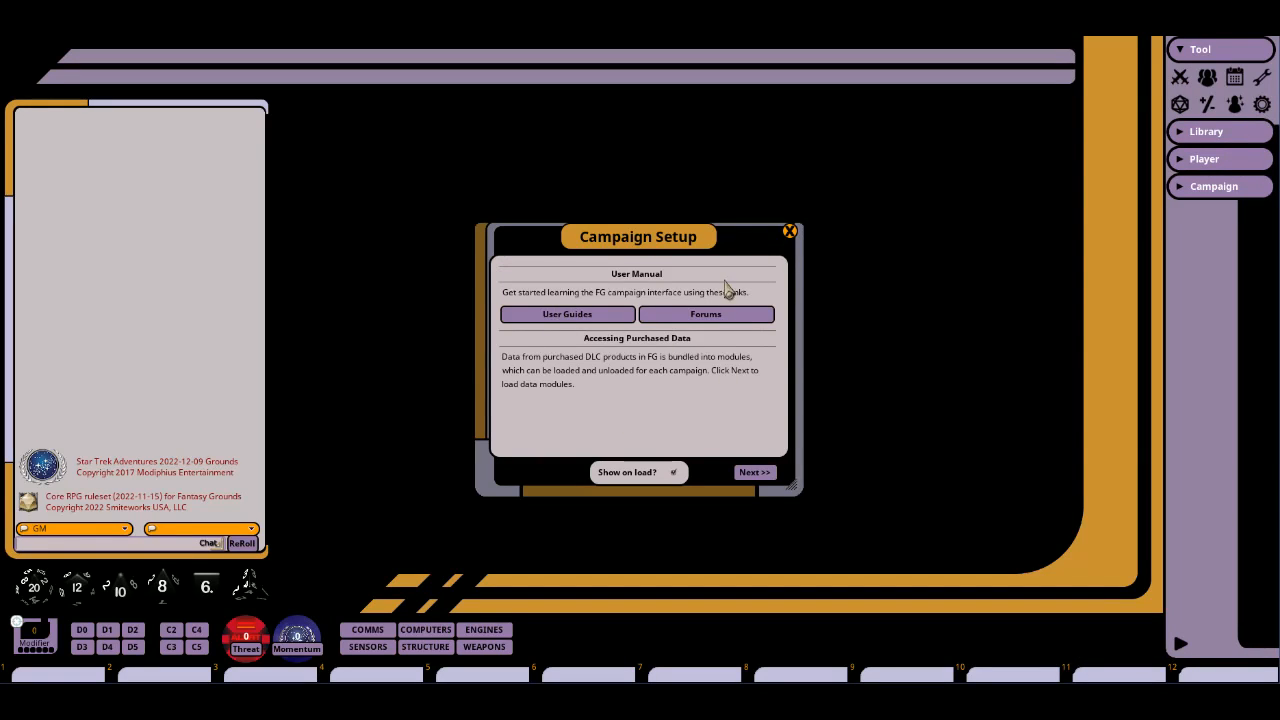
Go through the campaign setup to the data modules and load STA Standalone - Unforeseen Consequences.
click(764, 475)
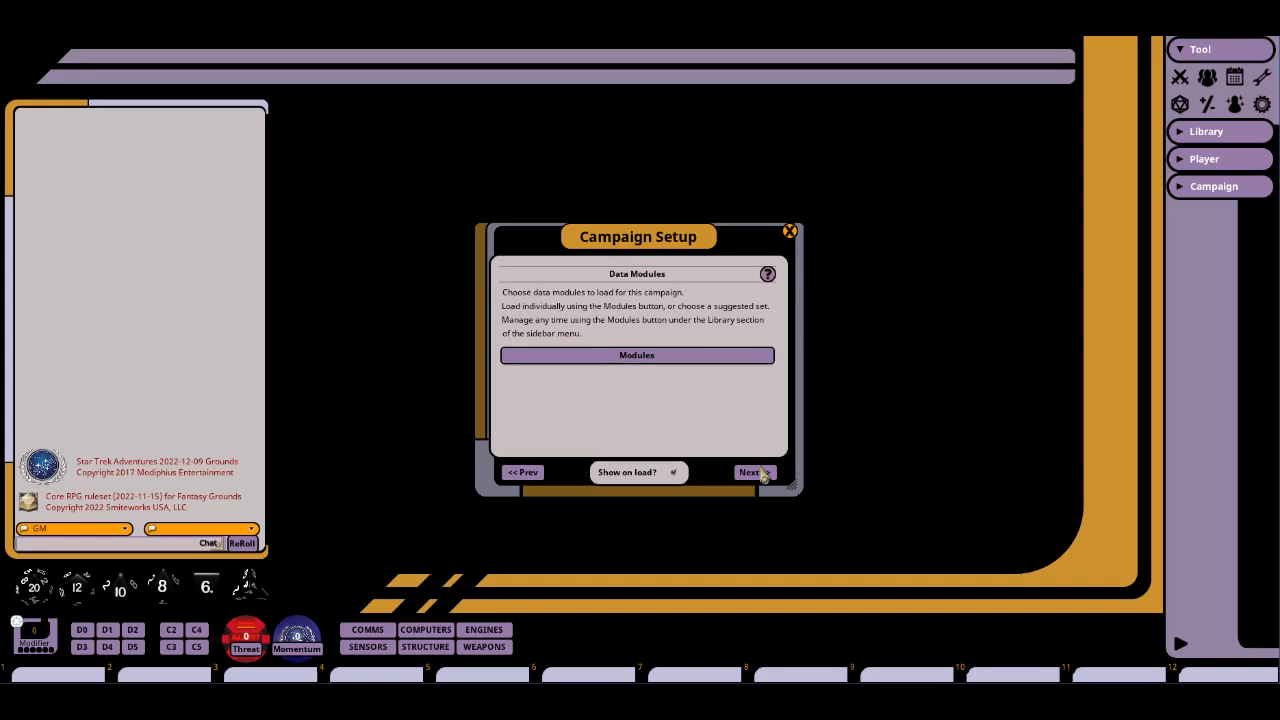
click(641, 360)
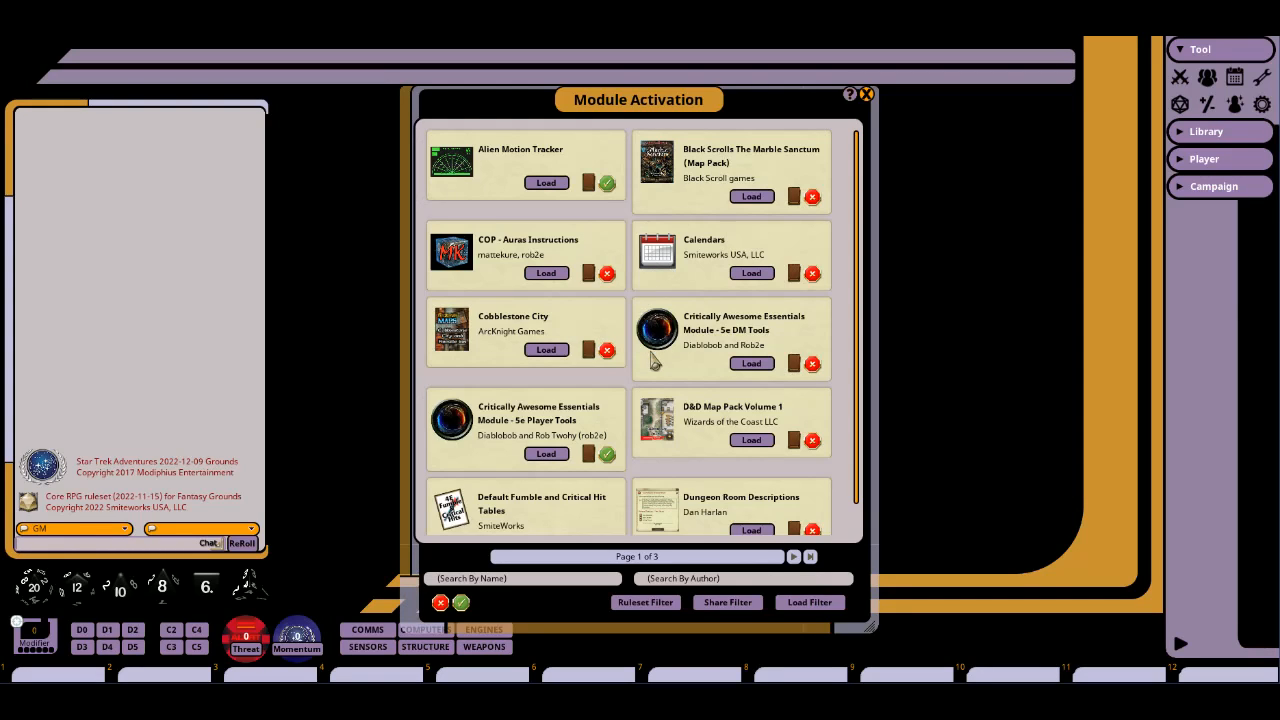
scroll(652, 365, down, 1)
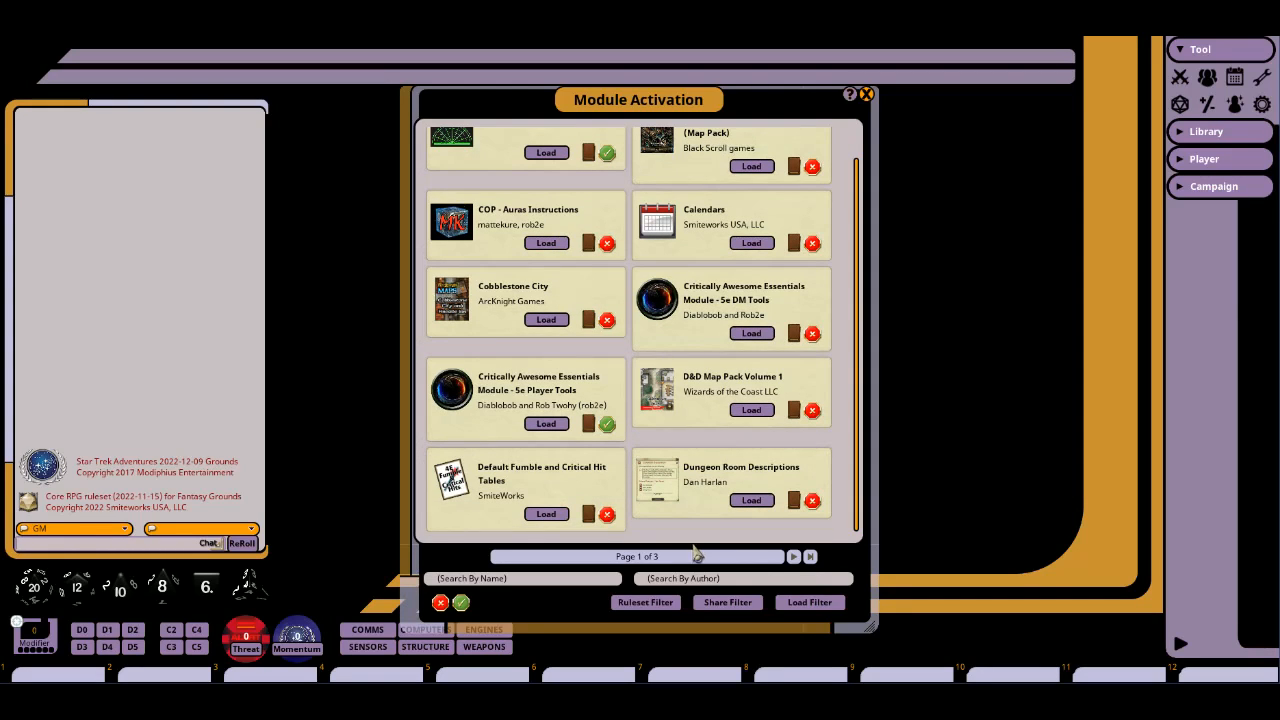
click(794, 556)
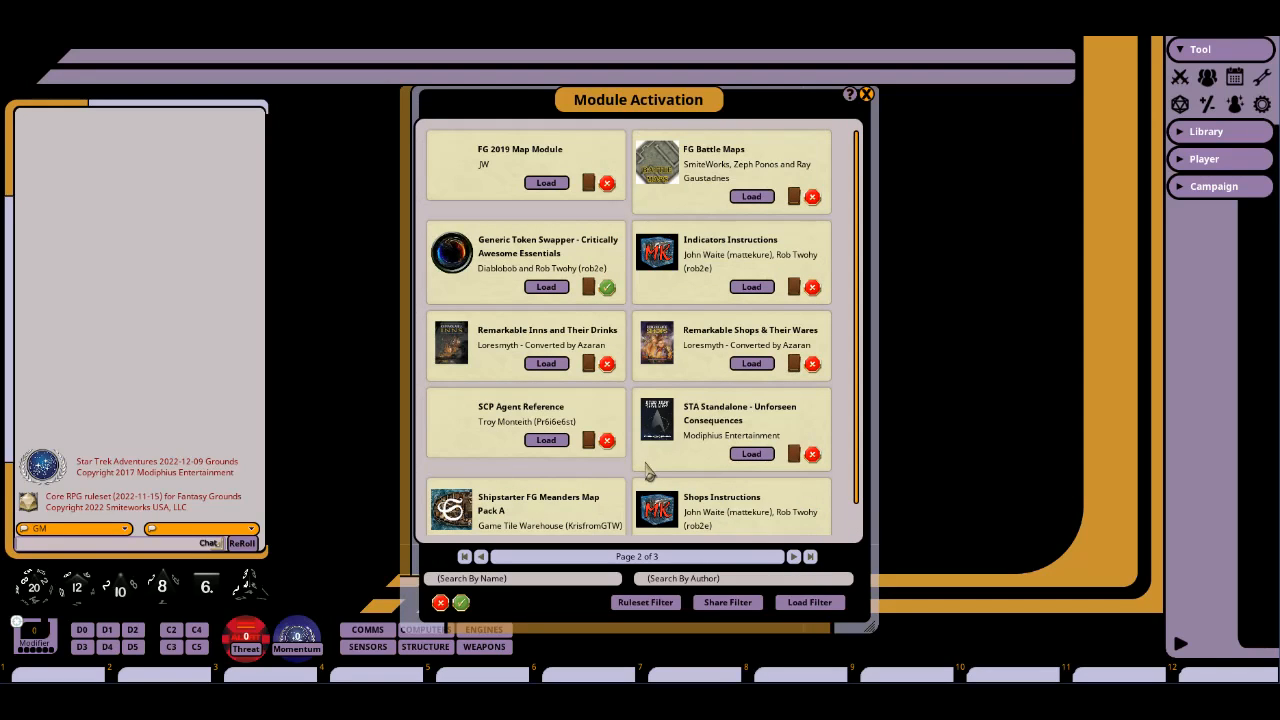
scroll(651, 472, down, 1)
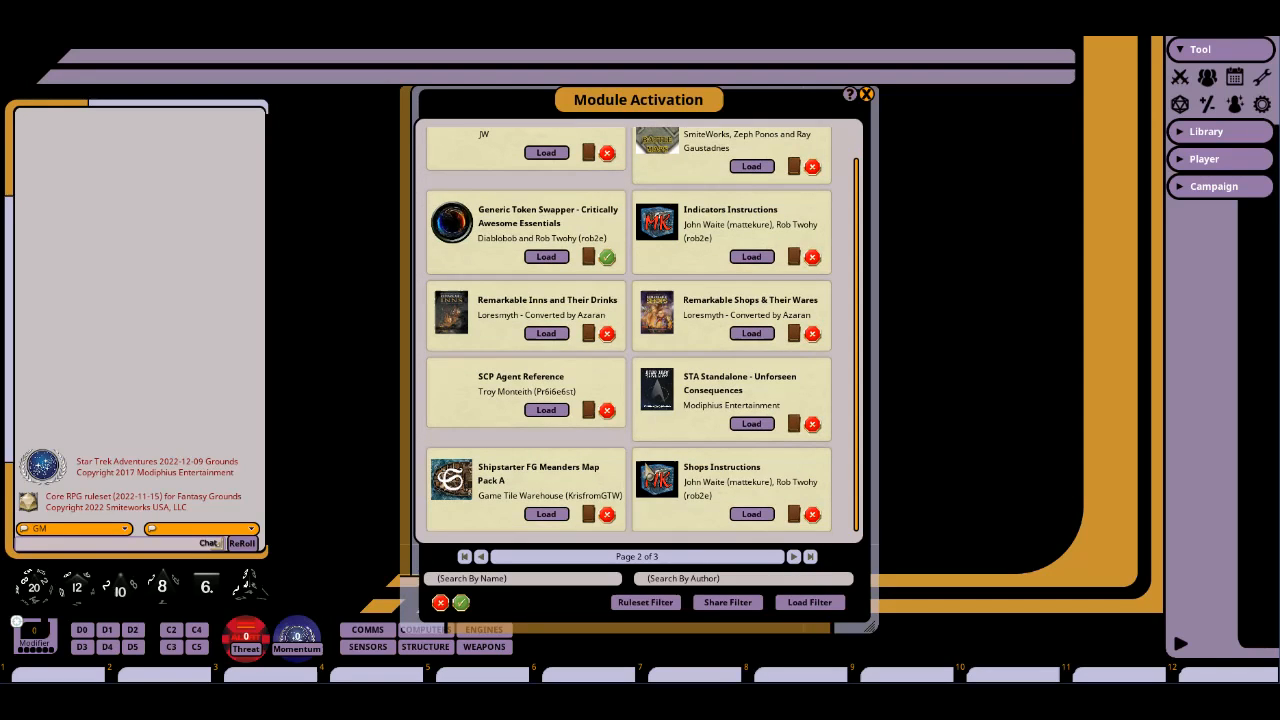
click(792, 556)
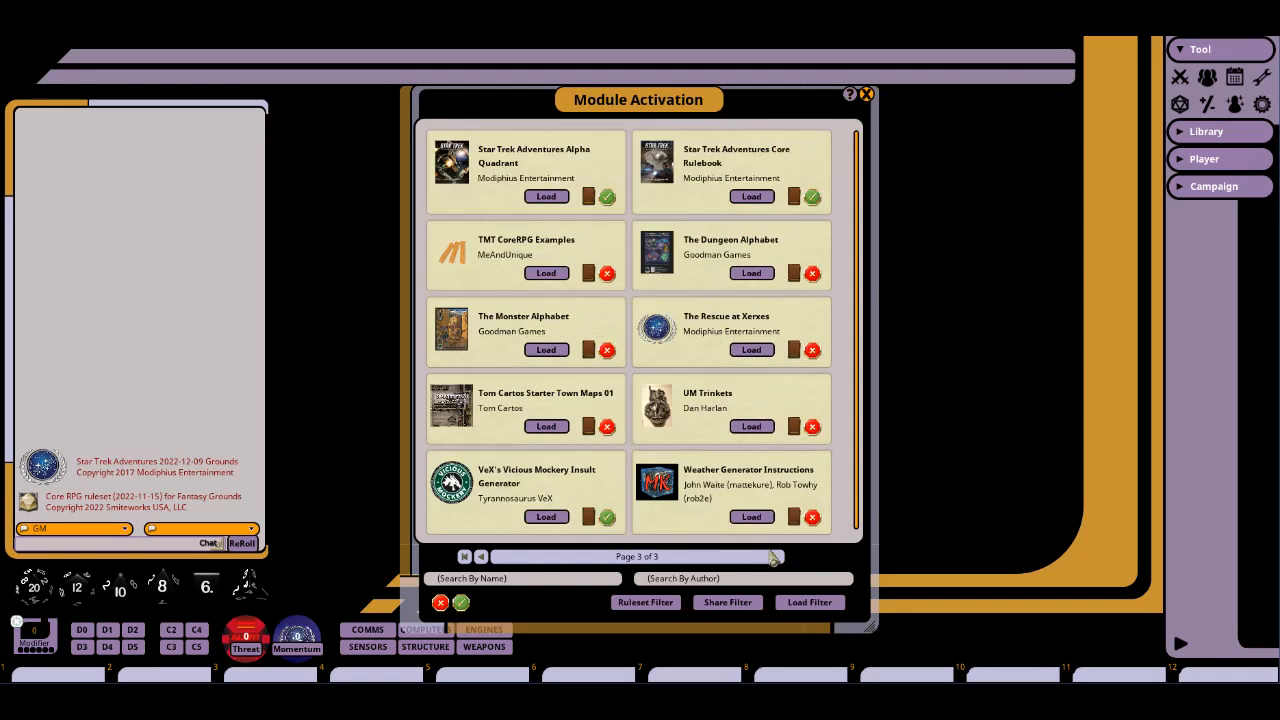
click(481, 557)
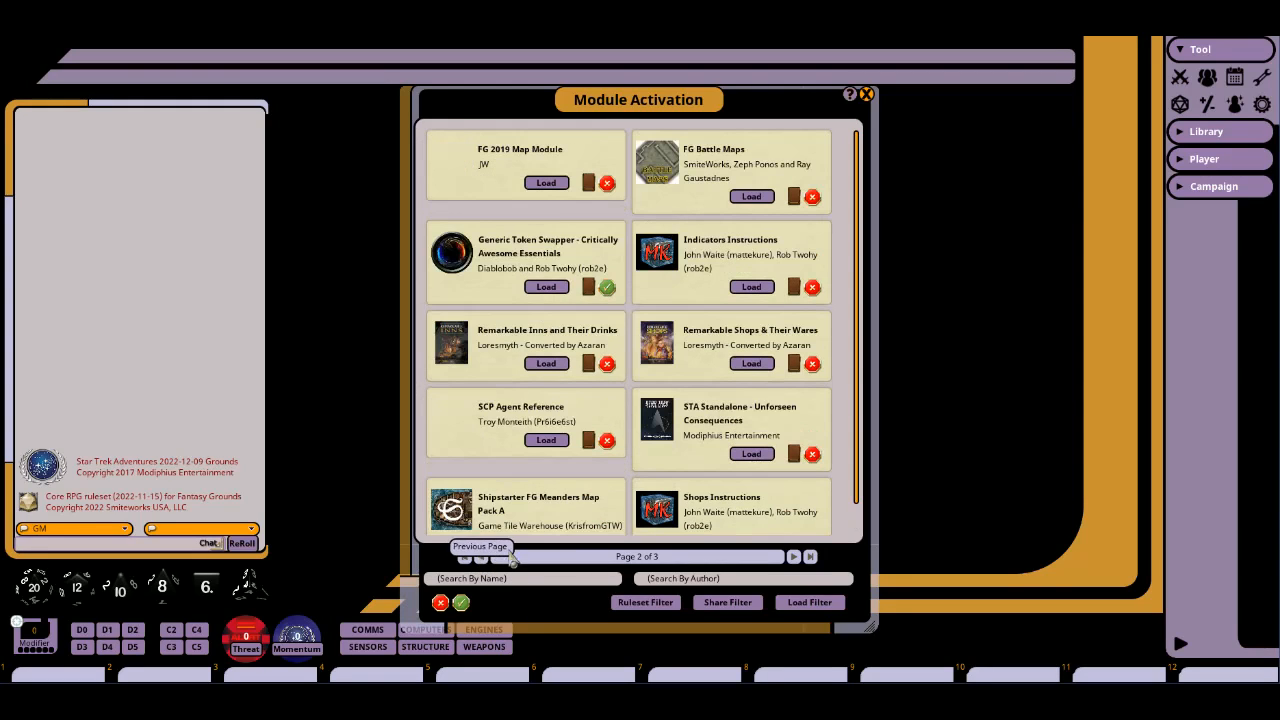
click(752, 455)
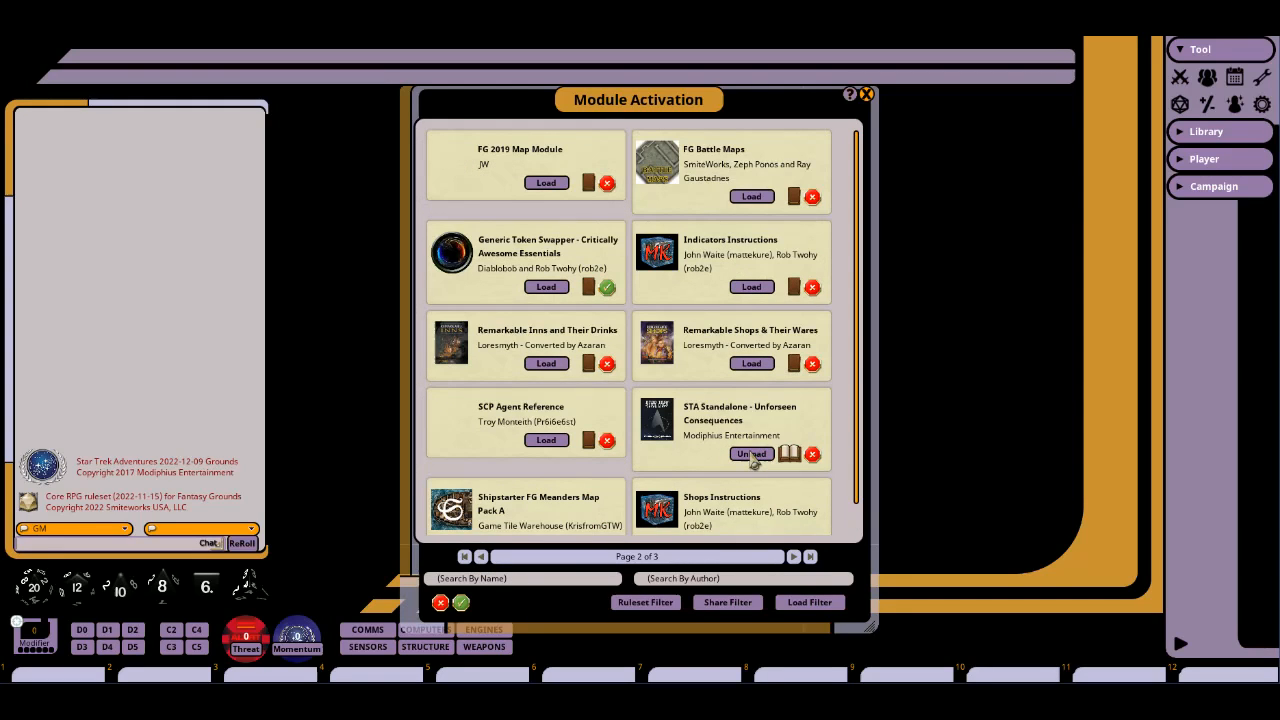
Load the Star Trek Adventures Alpha Quadrant, Star Trek Adventures Core Rulebook and The Rescue at Xerxes modules.
click(794, 558)
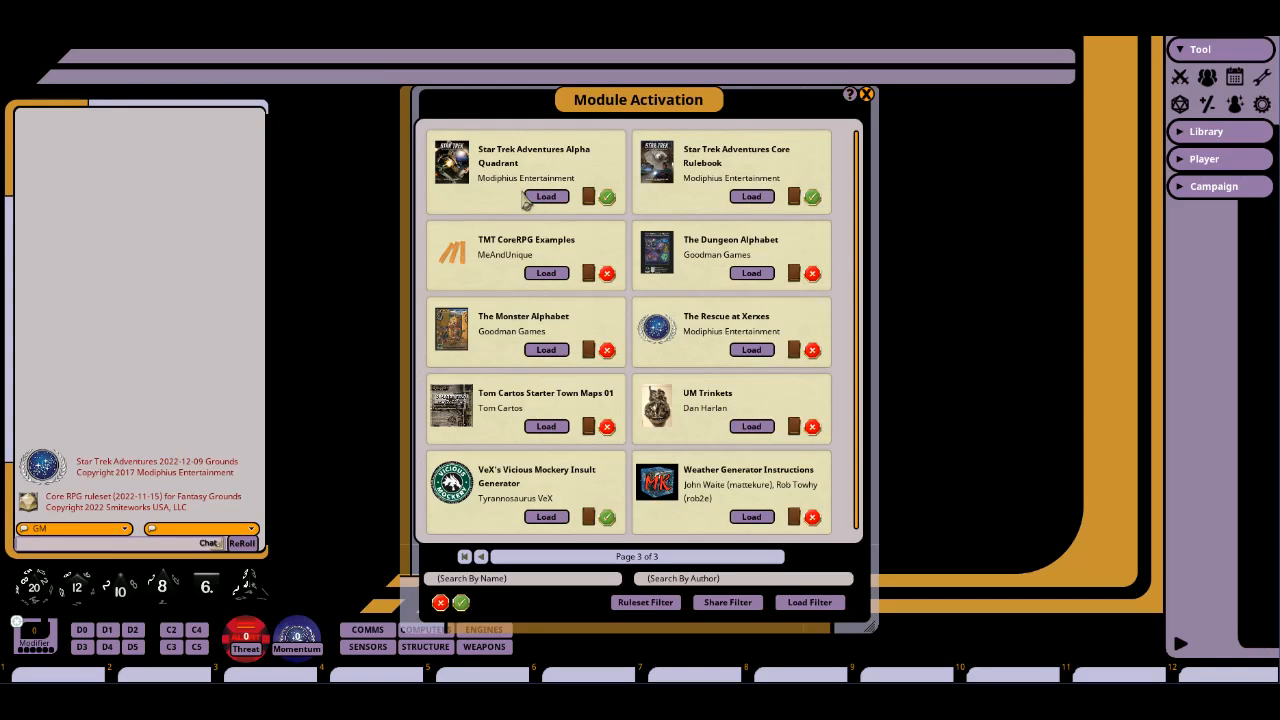
click(546, 196)
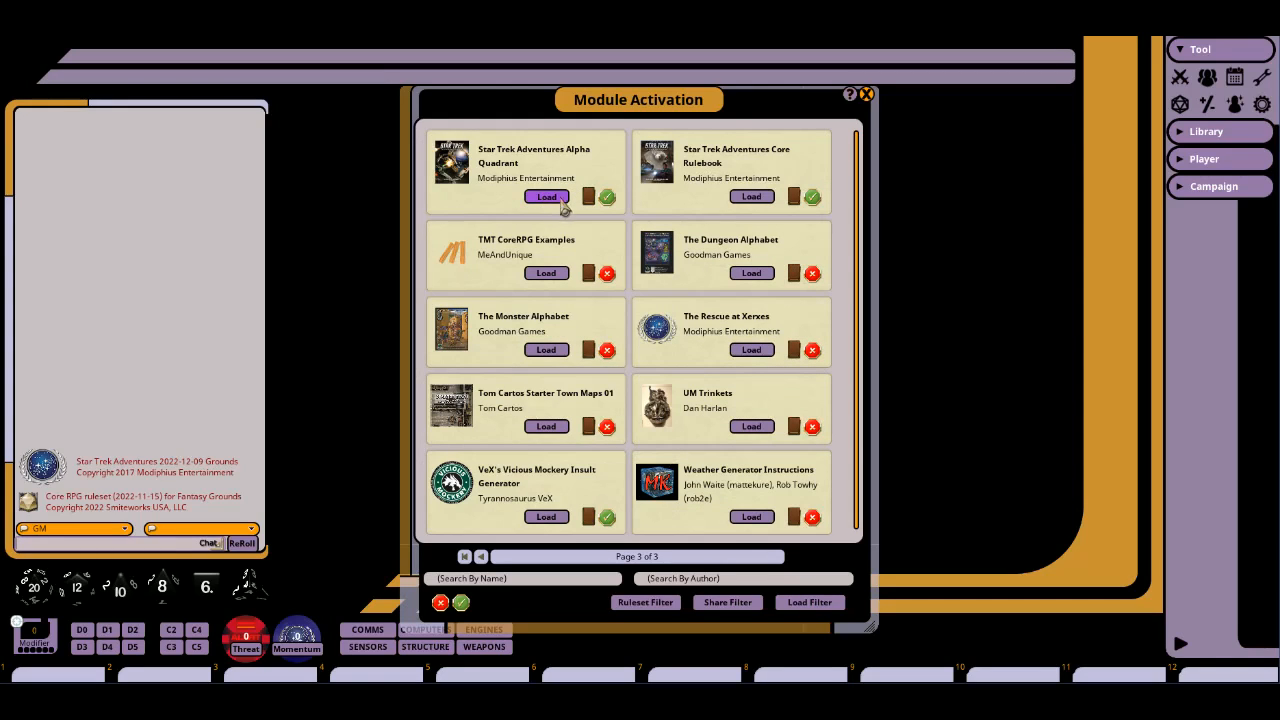
click(750, 197)
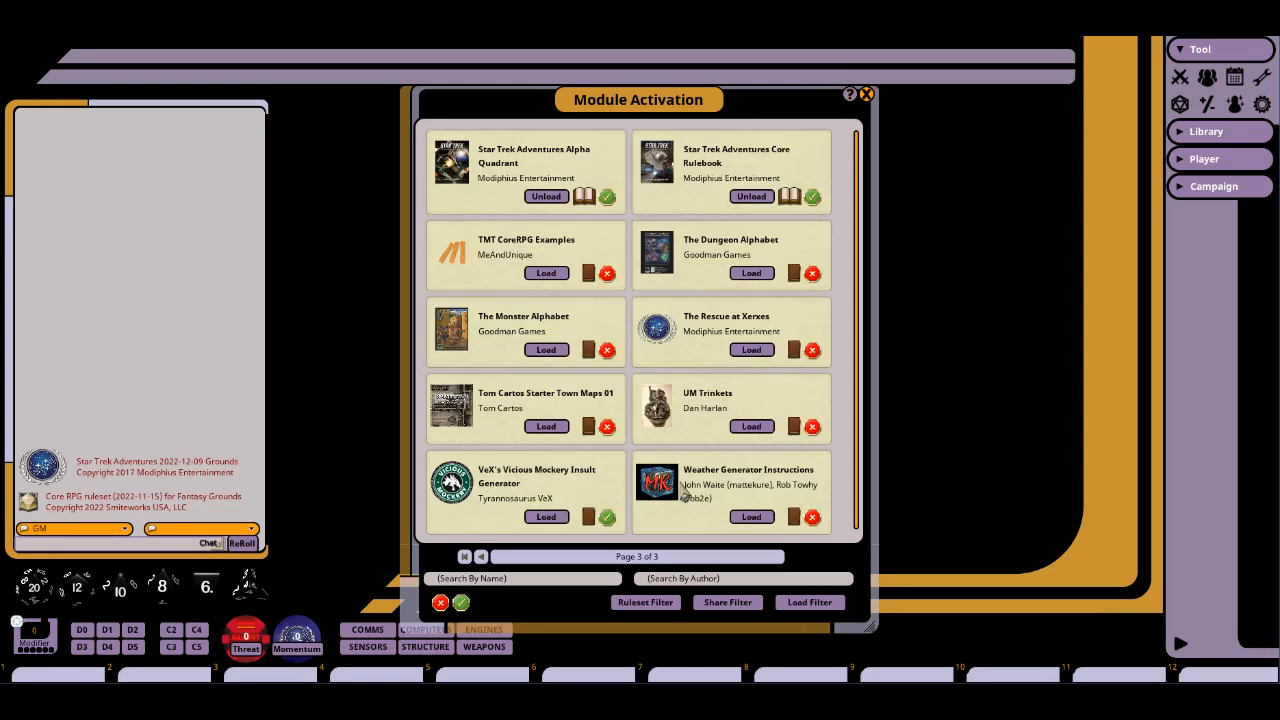
click(757, 353)
Check the earlier pages of available modules, and close the Module Activation and Campaign Setup windows.
click(481, 557)
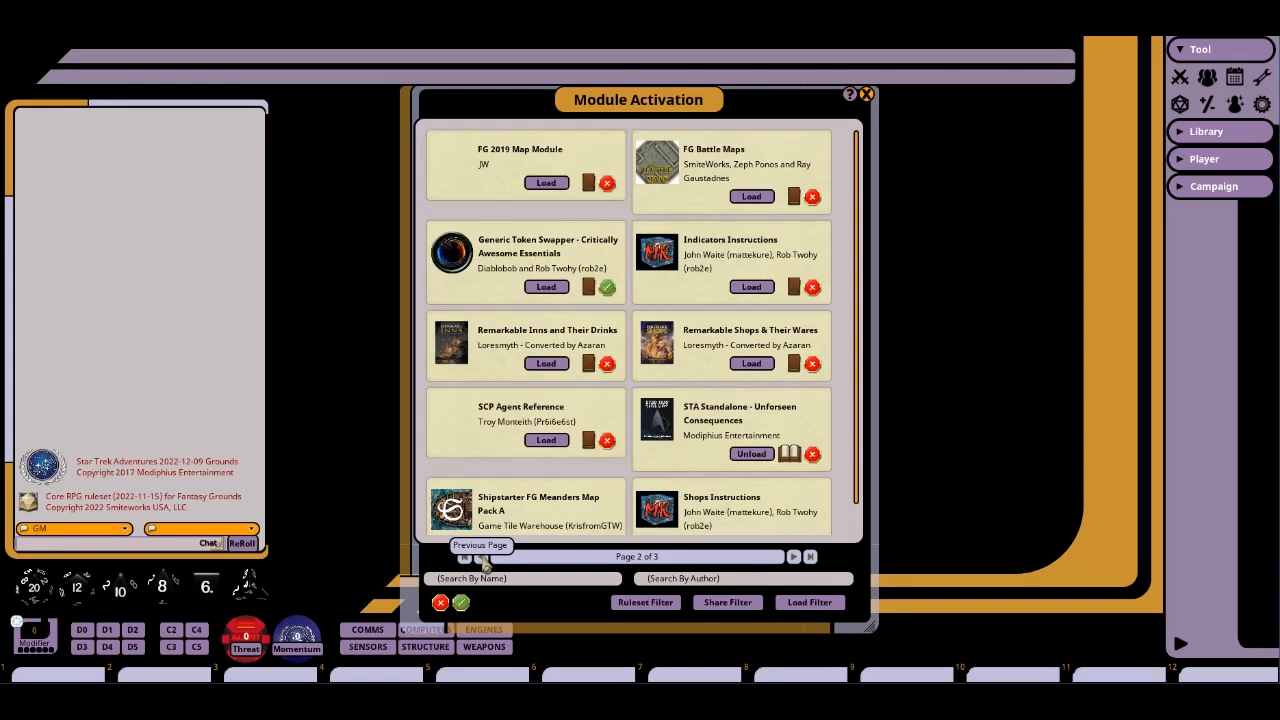
click(482, 558)
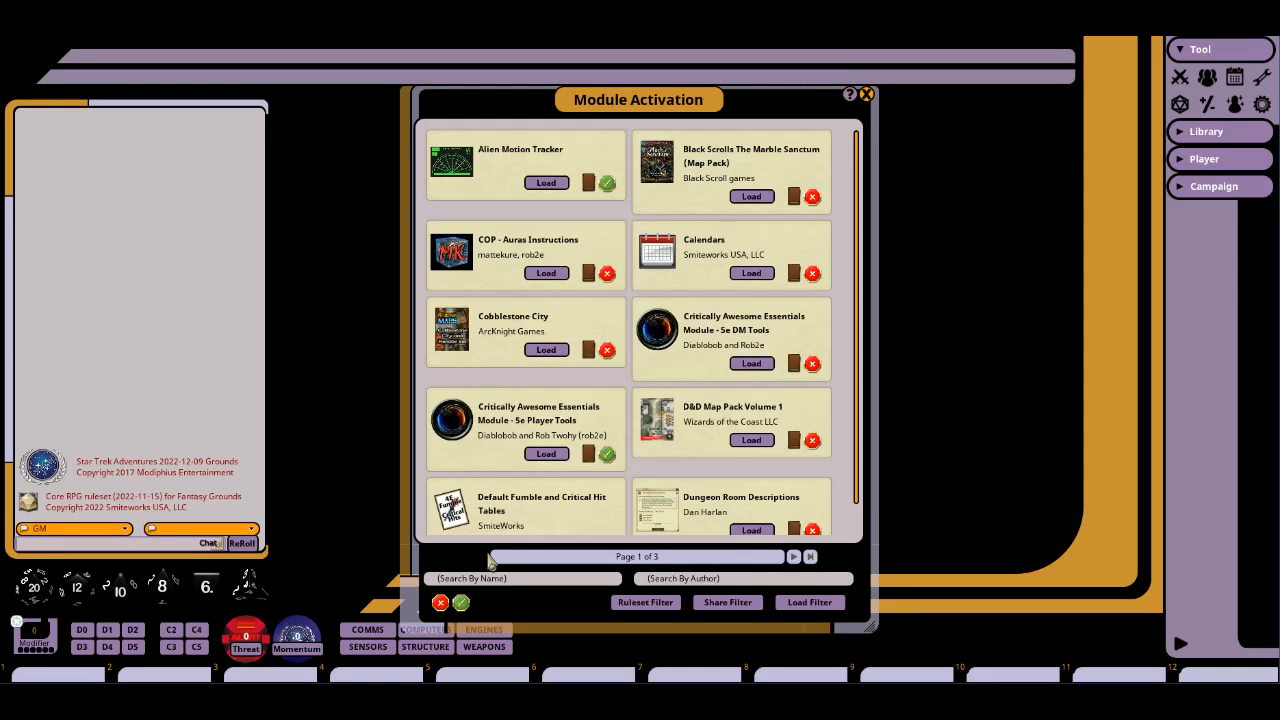
scroll(672, 437, down, 1)
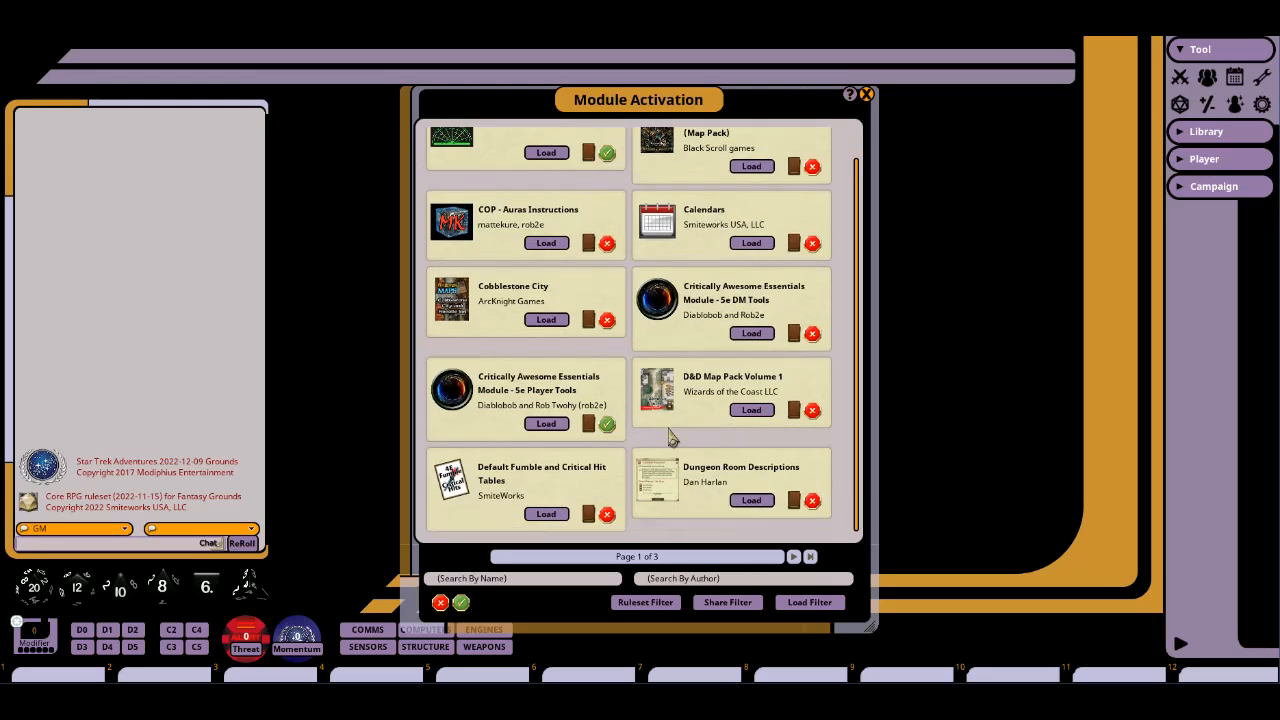
click(866, 94)
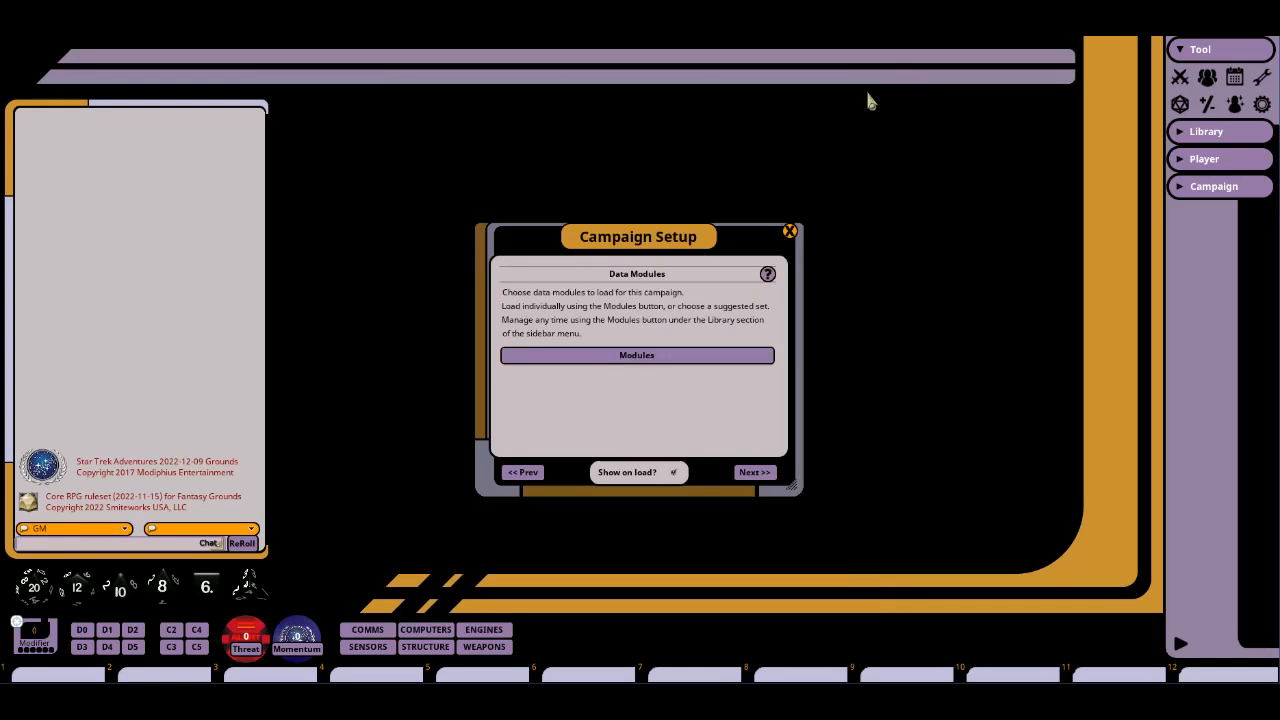
click(789, 233)
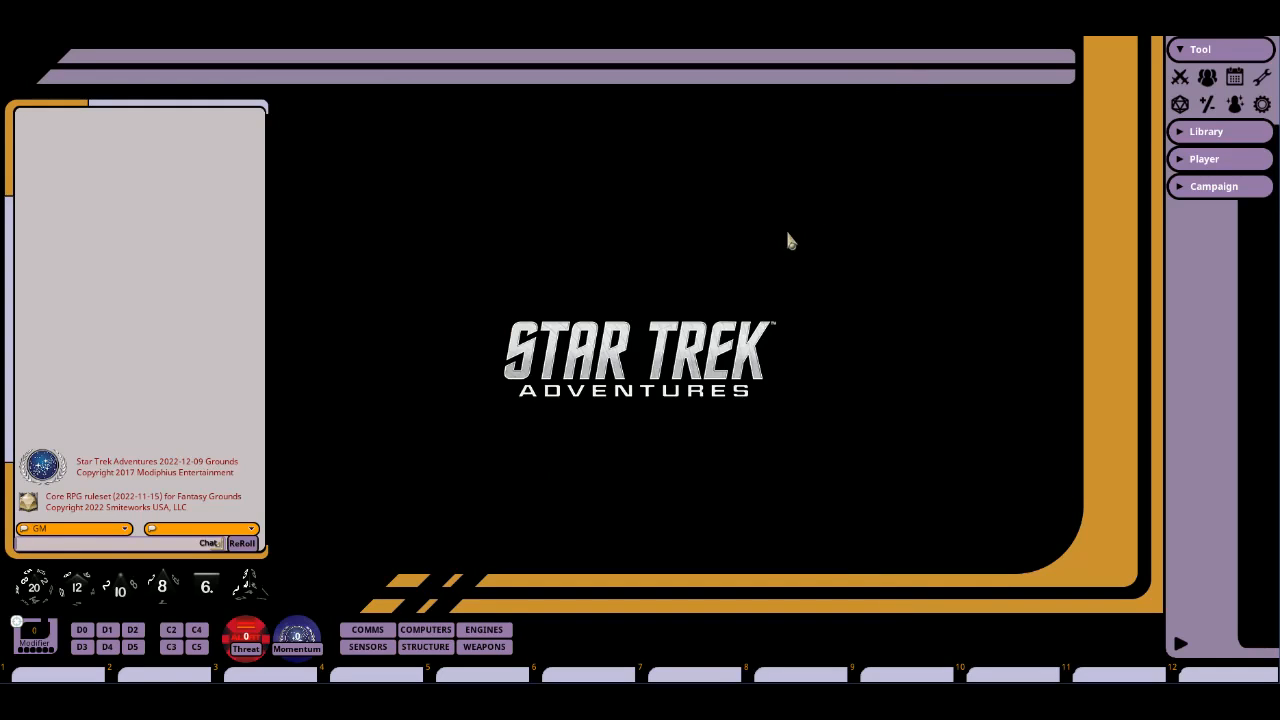
View the Combat Tracker and the Party Sheet, closing each one.
click(1180, 80)
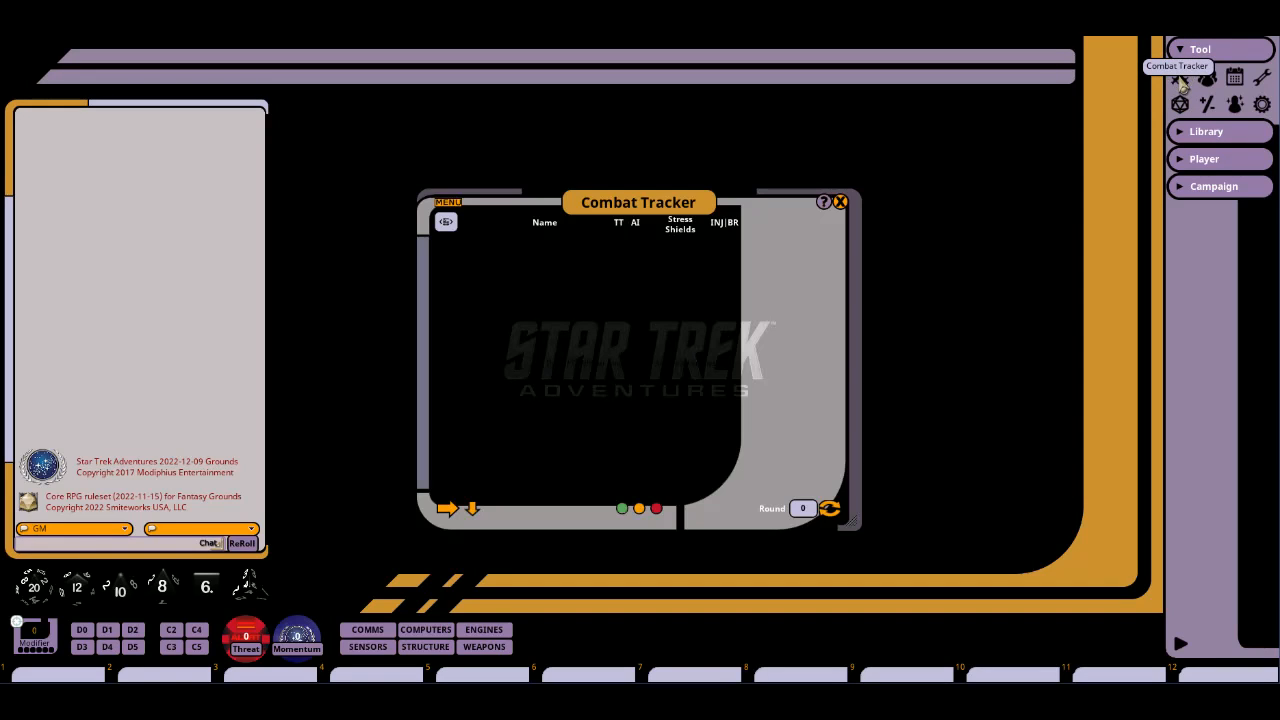
click(840, 201)
click(1210, 85)
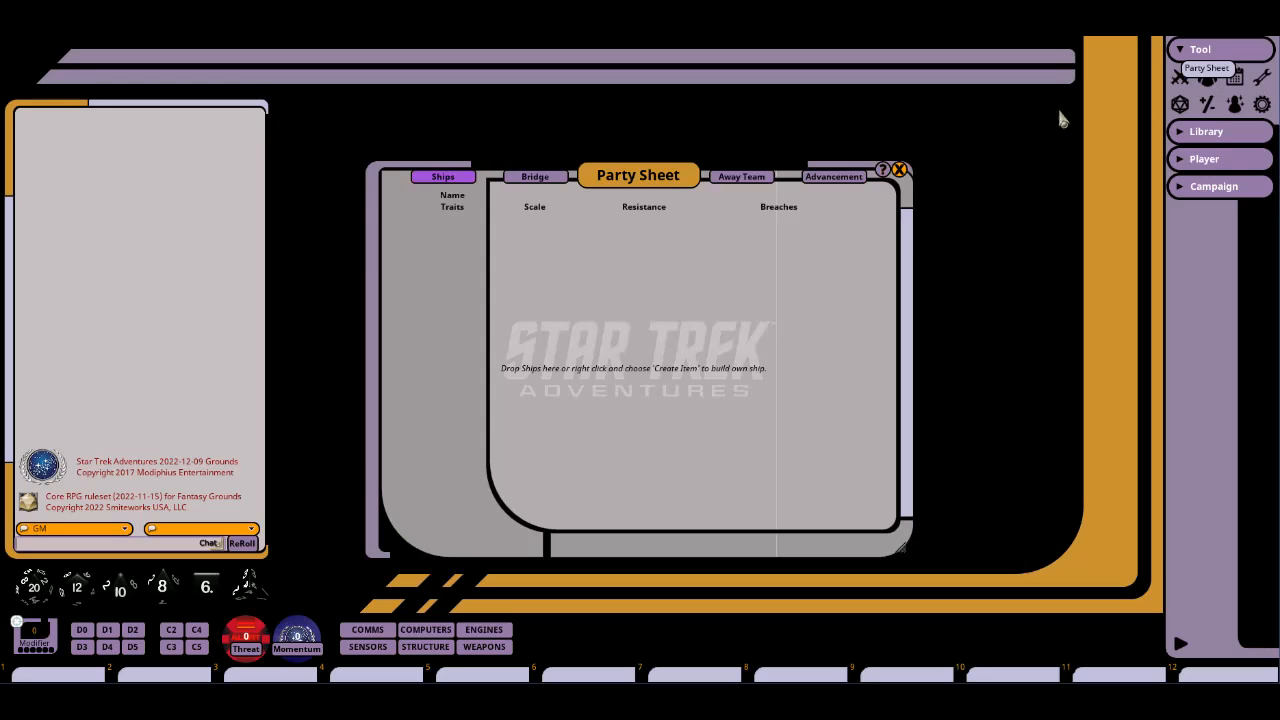
click(900, 170)
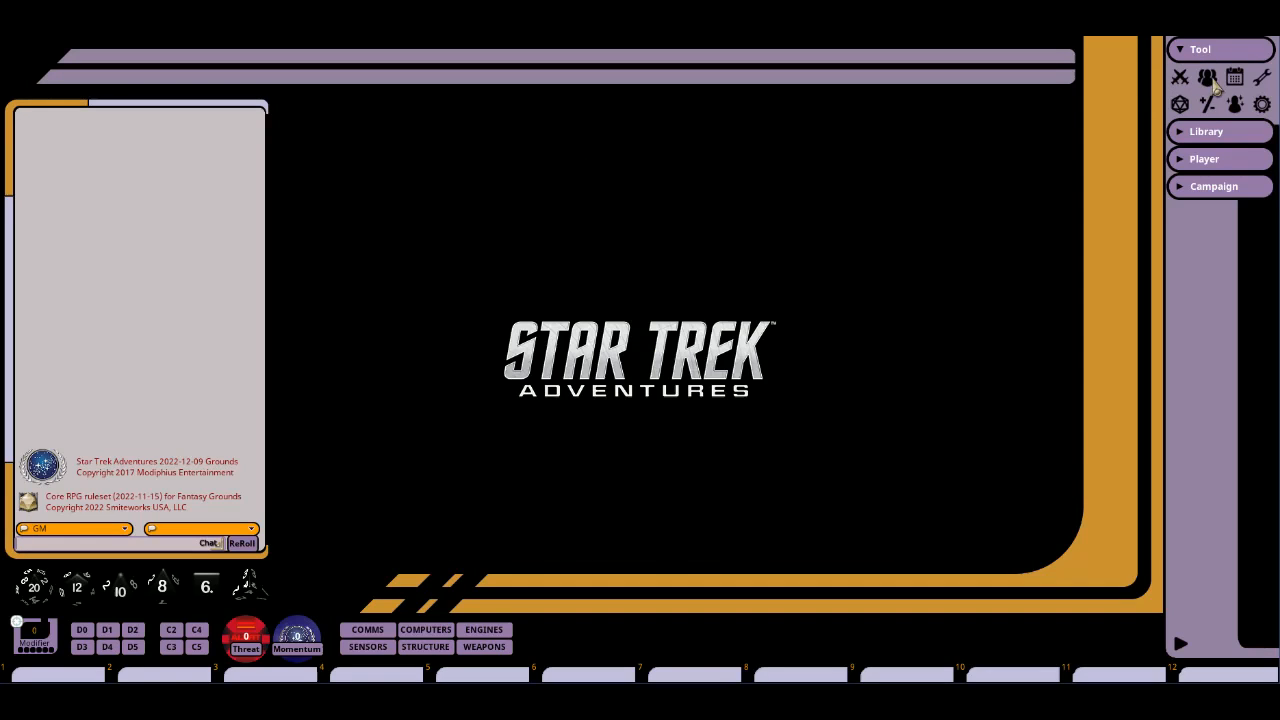
View the Threat purchases window and look through the available dice skins, closing both windows.
click(1264, 80)
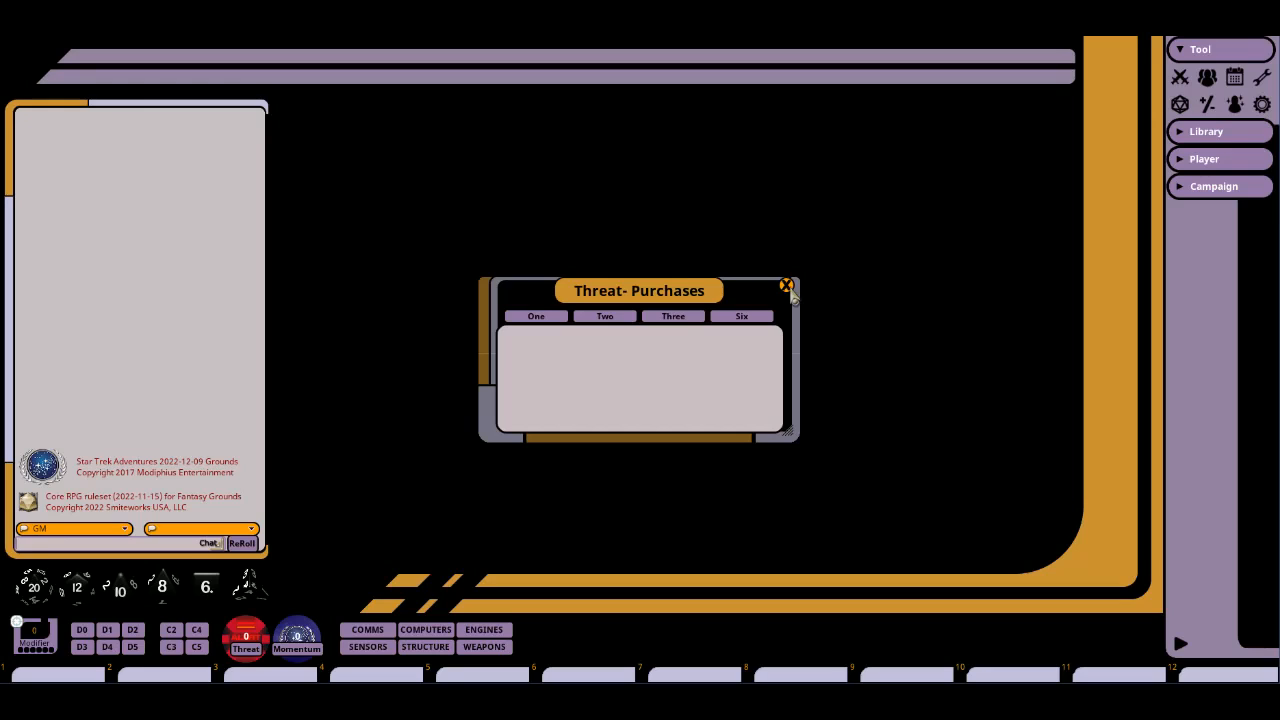
click(786, 286)
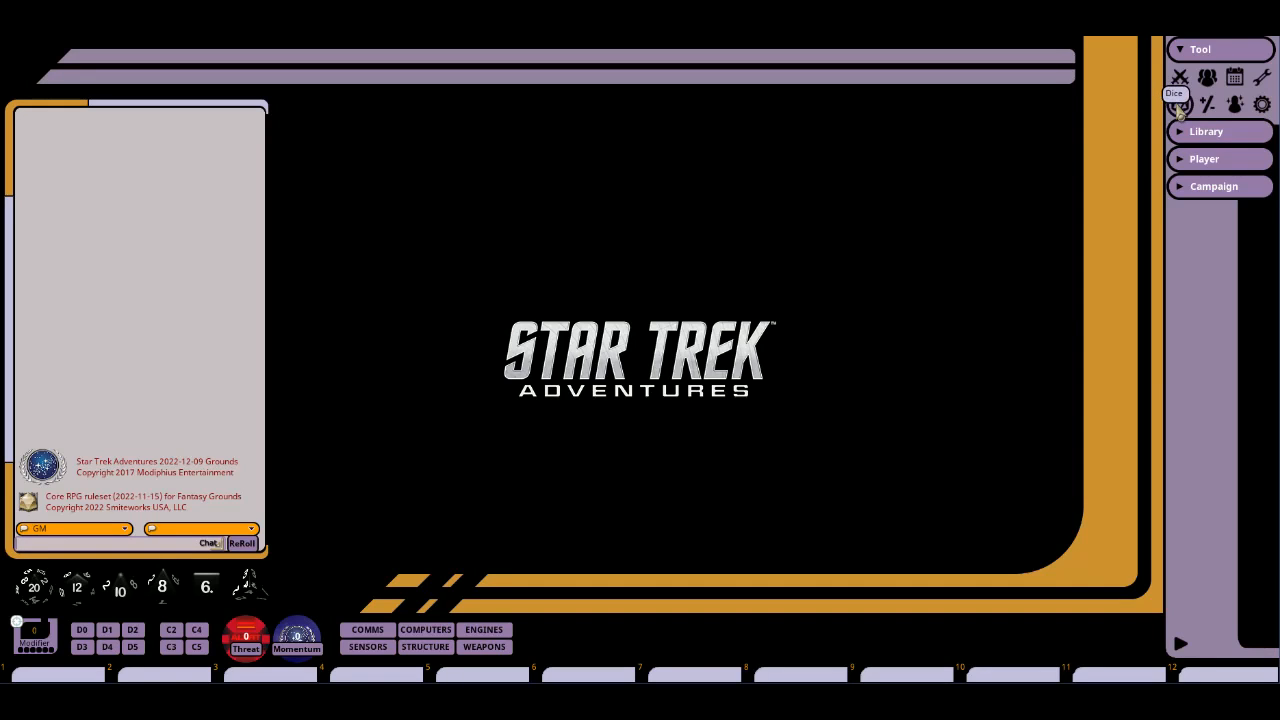
click(1180, 104)
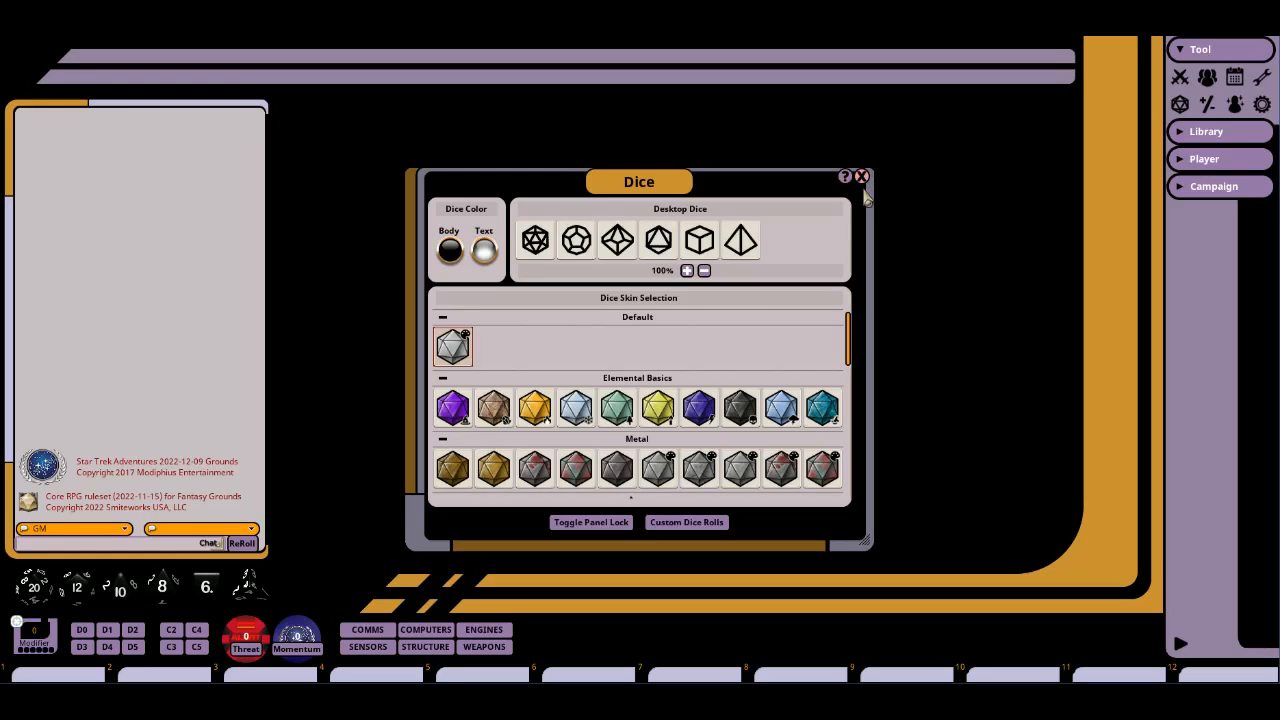
scroll(693, 392, down, 5)
scroll(693, 390, up, 5)
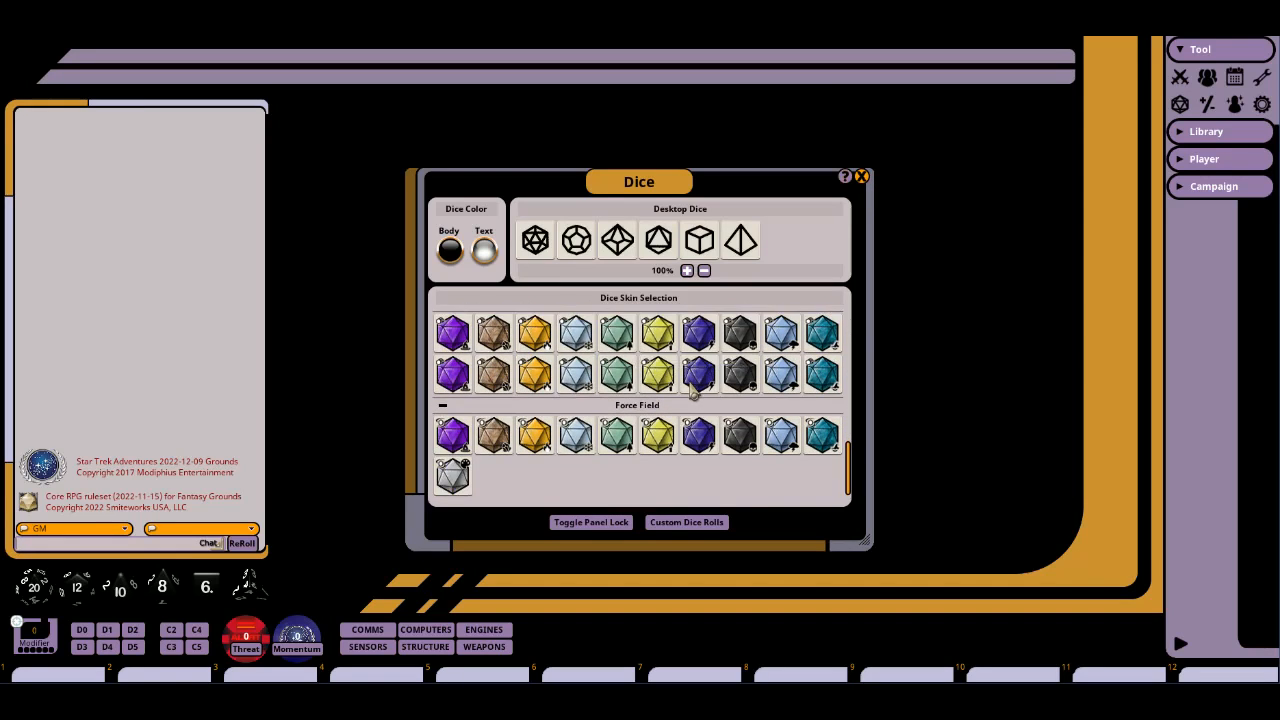
scroll(692, 391, up, 3)
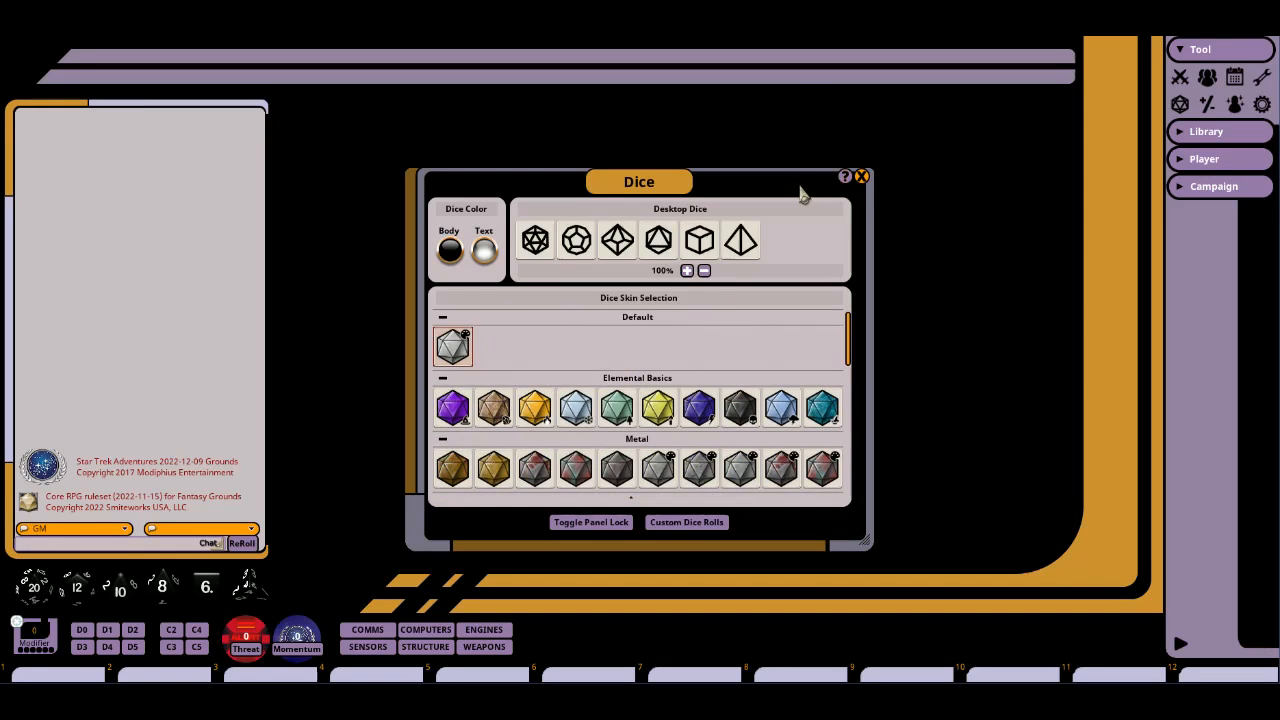
click(861, 176)
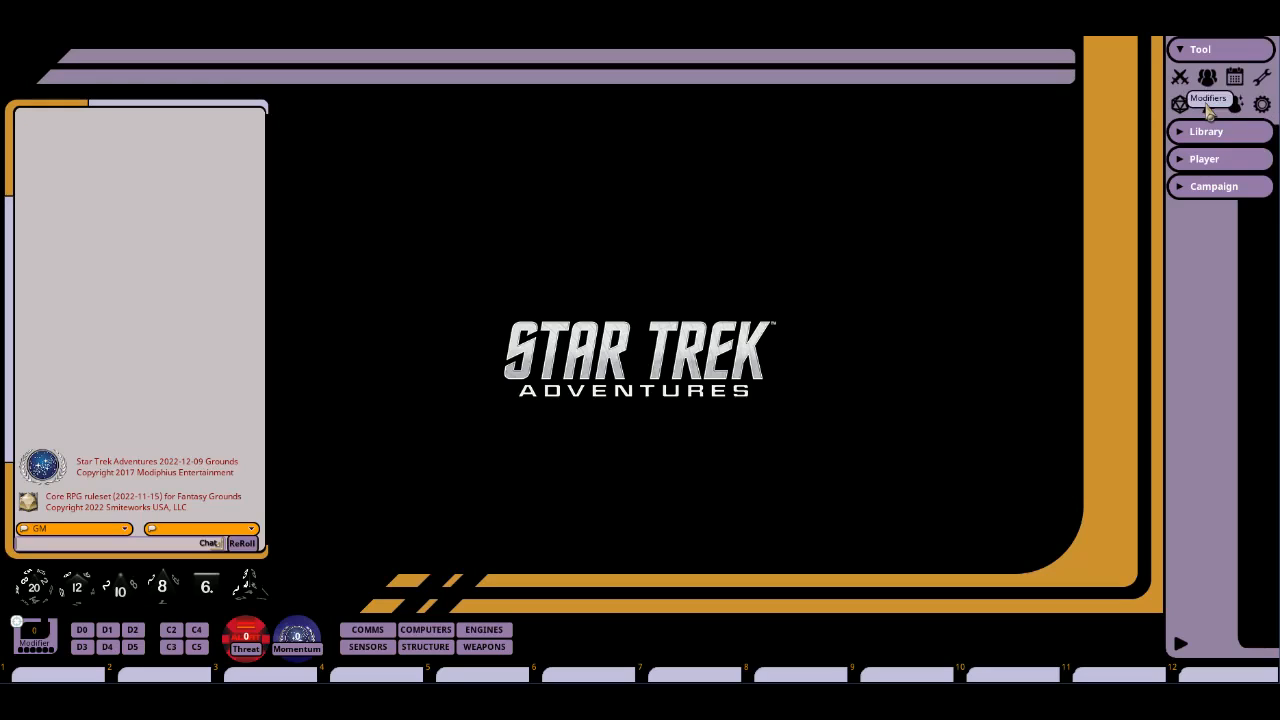
In the campaign options, set "Chat: Show GM rolls" to Off and "Table: Dice tower" to On.
click(1262, 108)
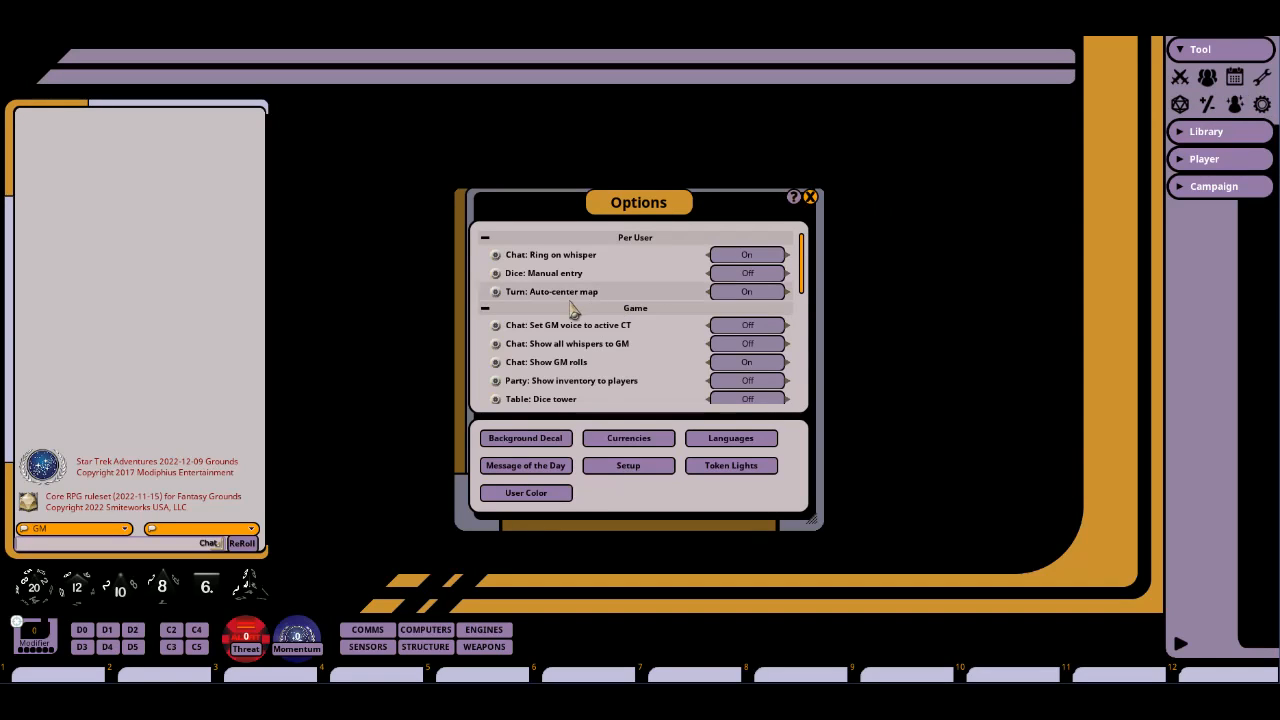
scroll(578, 310, down, 1)
scroll(578, 310, down, 6)
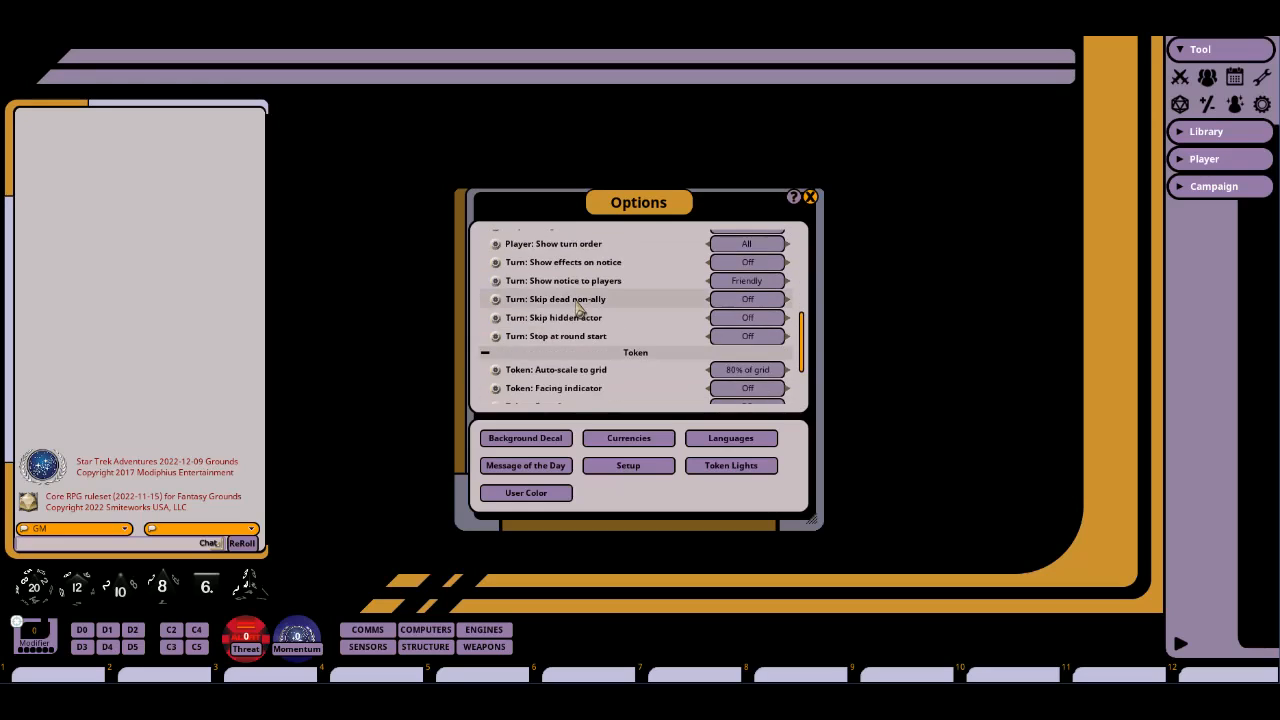
scroll(618, 318, up, 7)
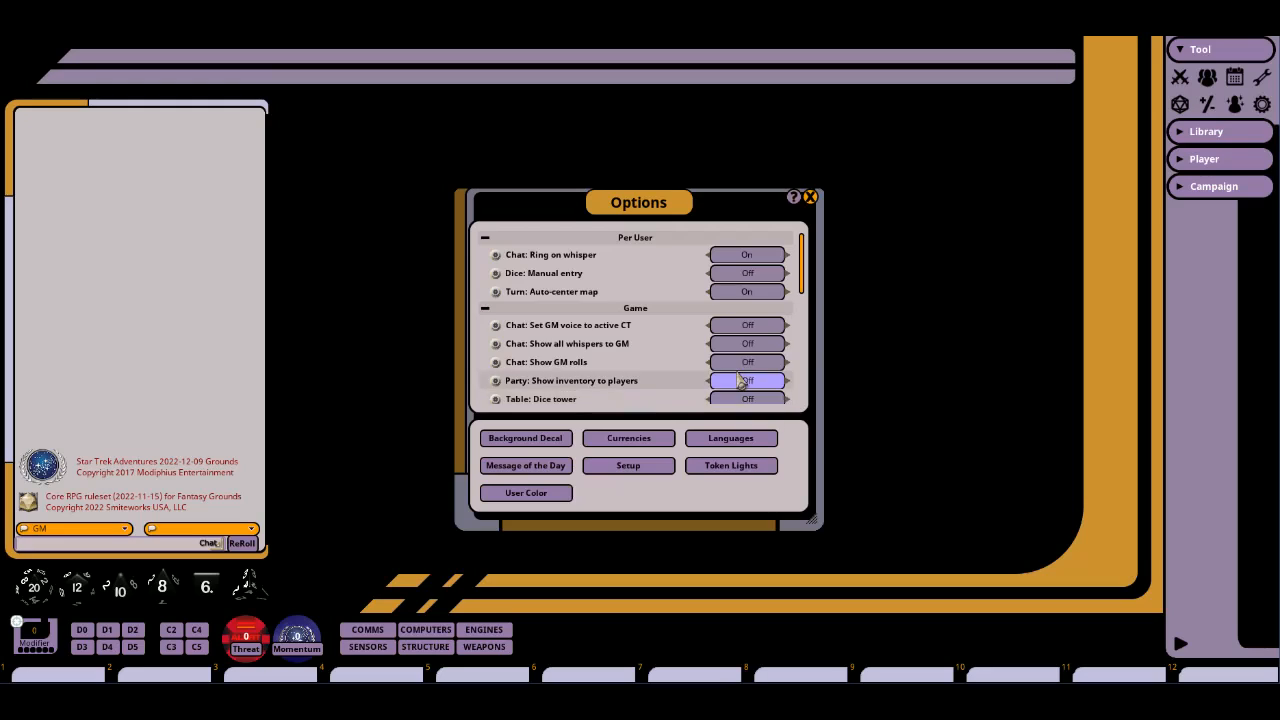
scroll(755, 382, down, 2)
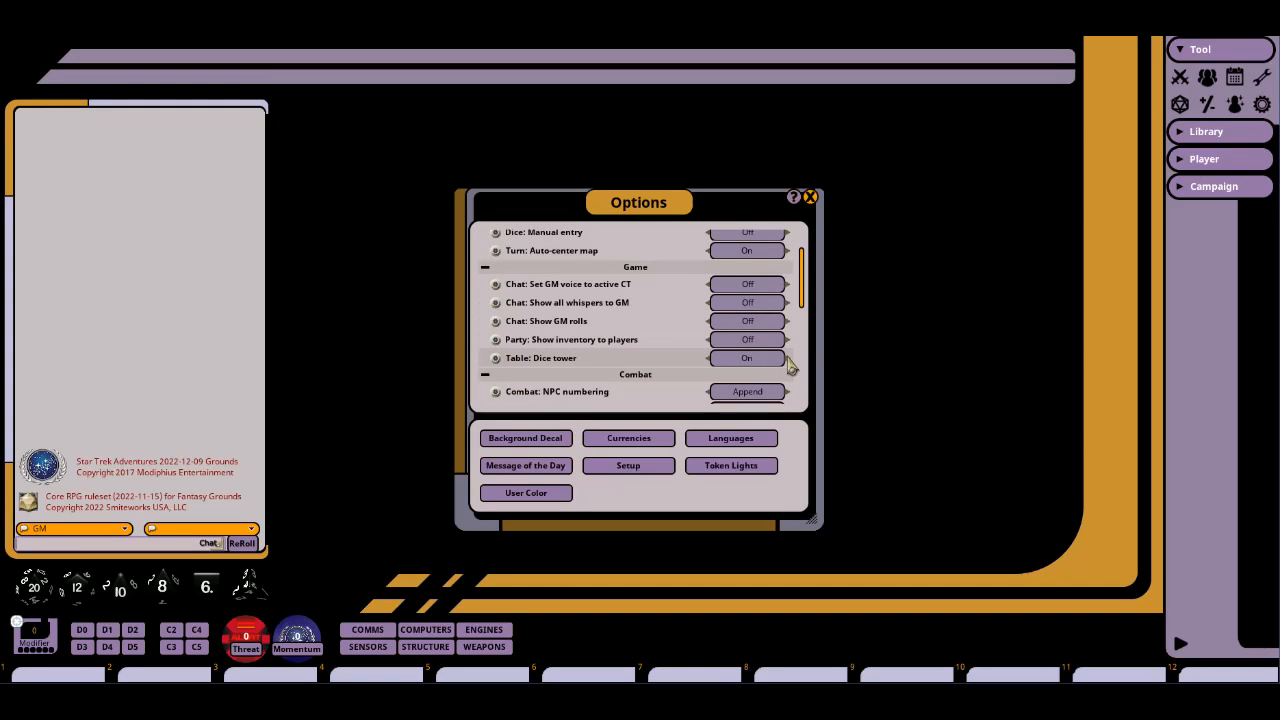
click(811, 198)
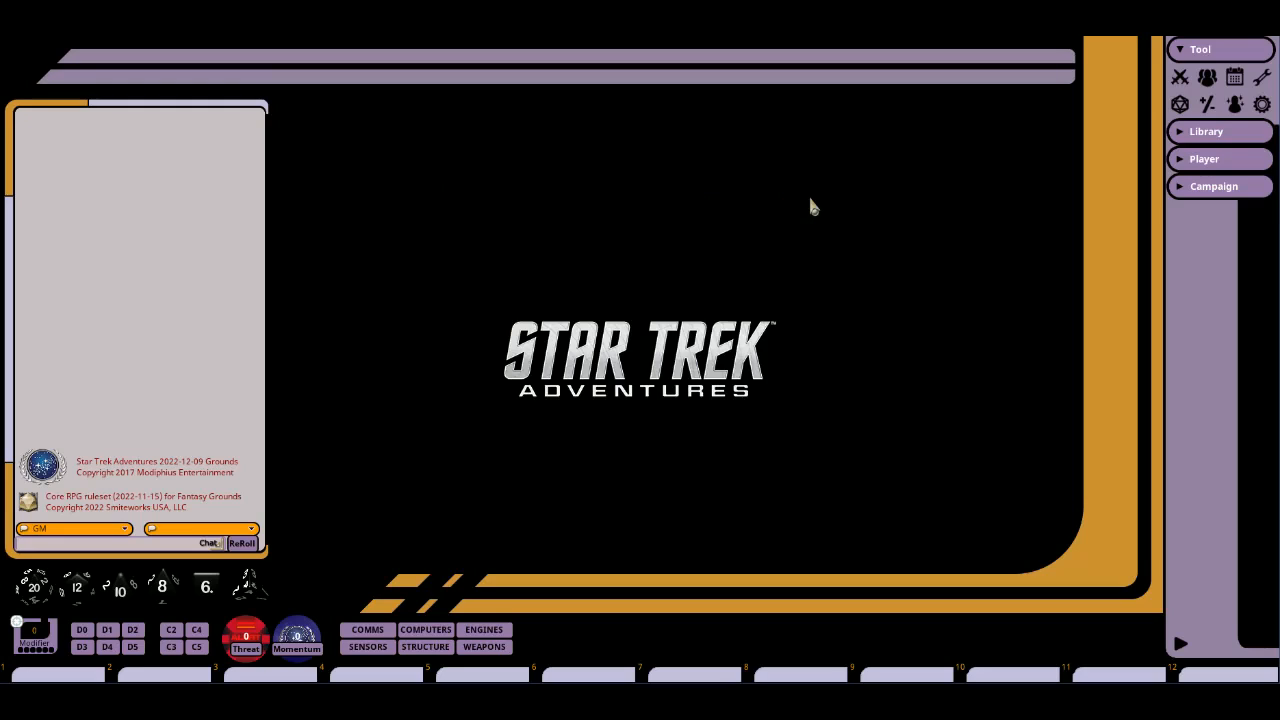
View the Assets collection in the Library, then close it and collapse the Library section.
click(1178, 131)
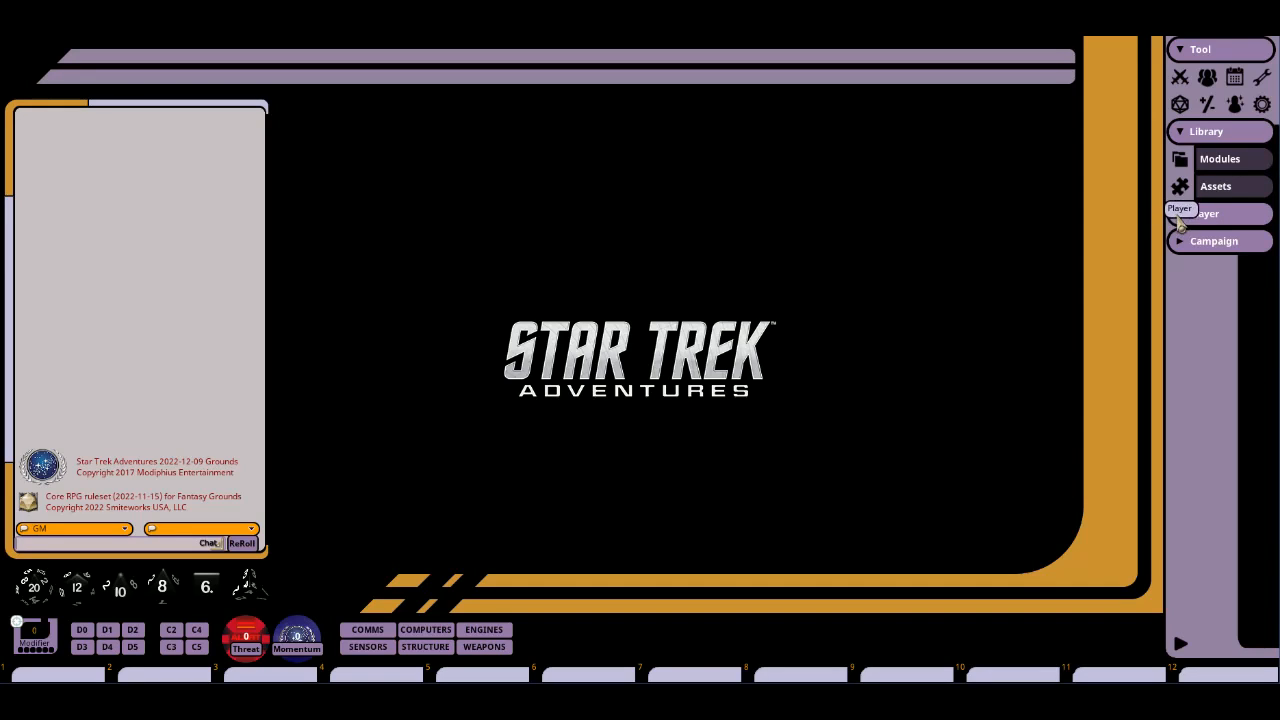
click(1222, 190)
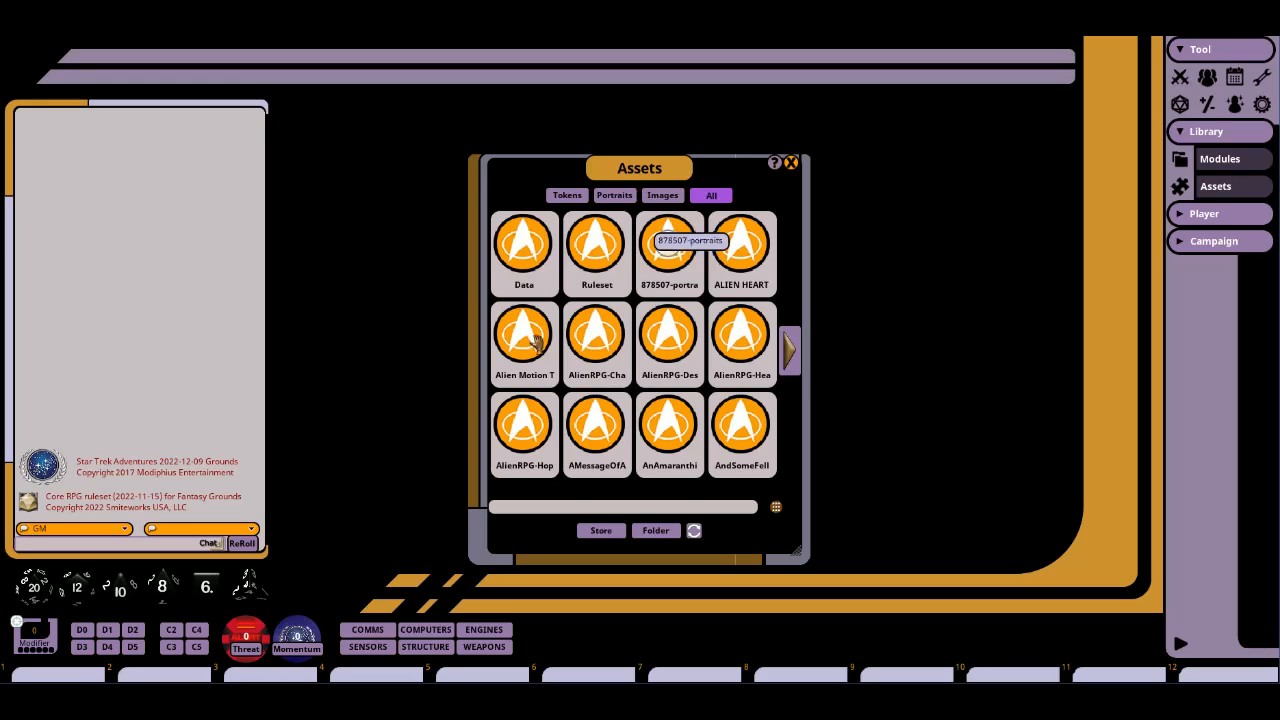
click(789, 162)
click(1180, 131)
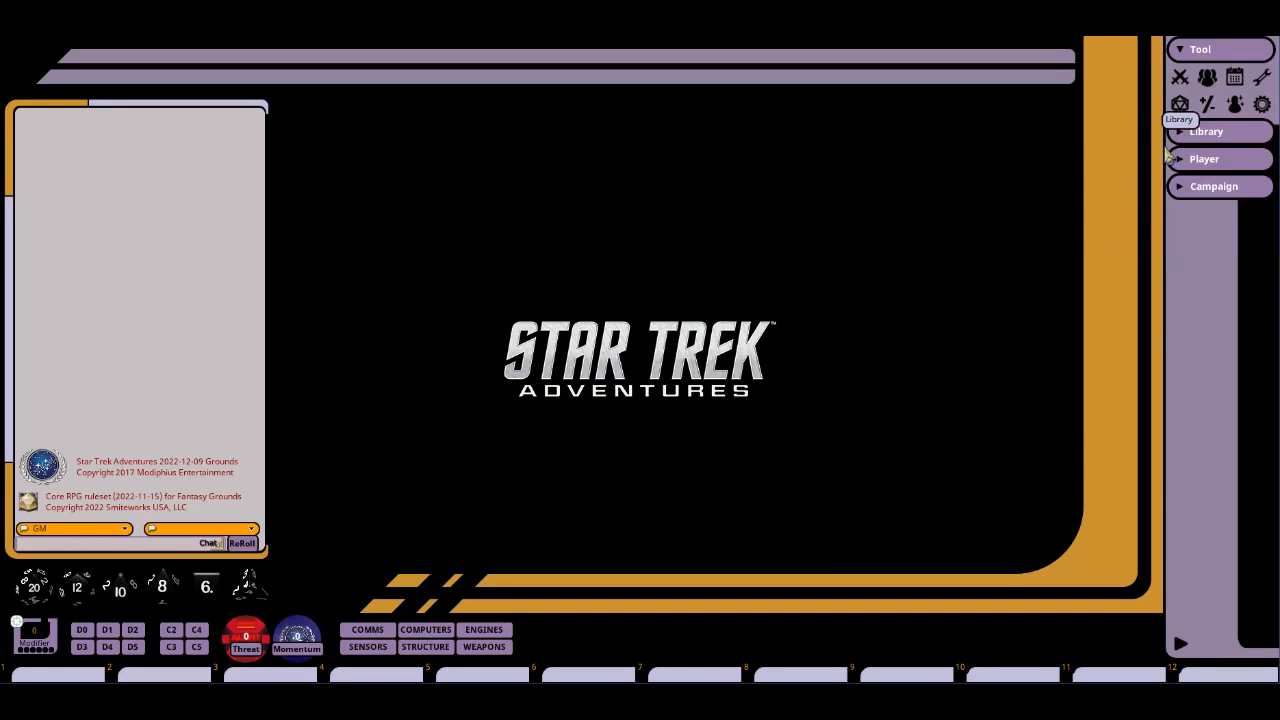
Look through the record types listed in the Player and Campaign sections, leaving both sections expanded.
click(1180, 165)
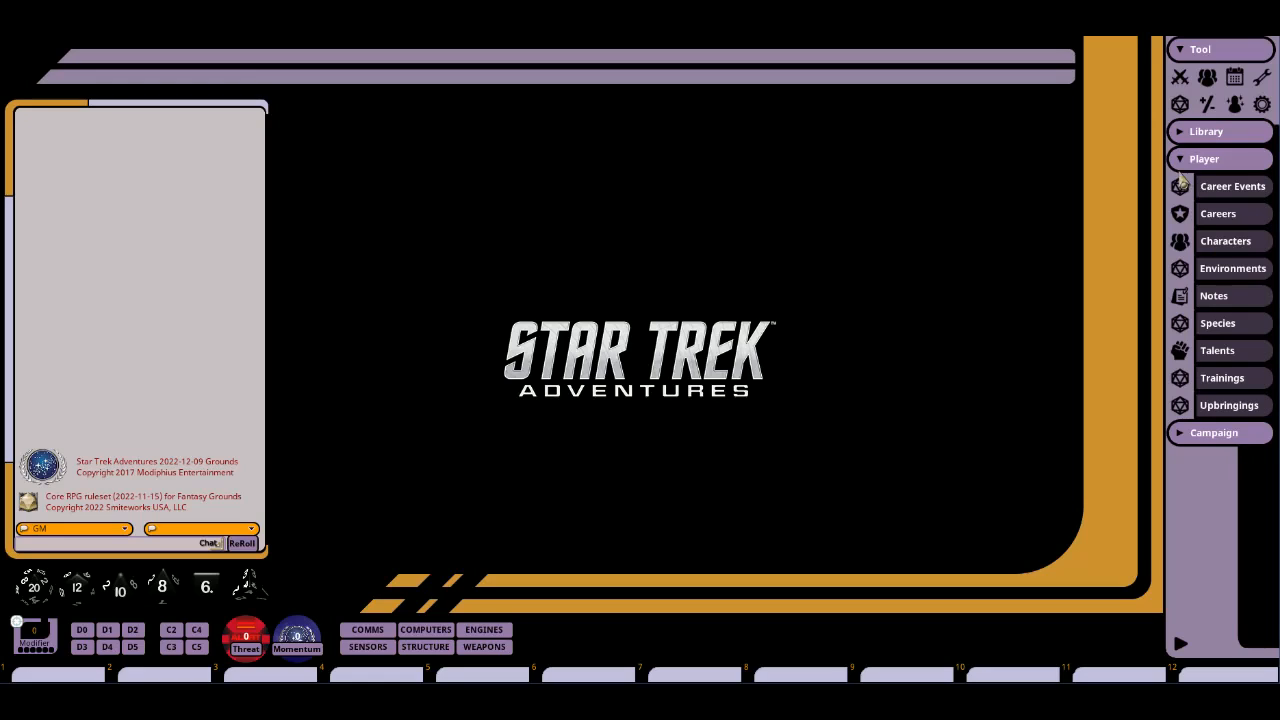
click(1181, 158)
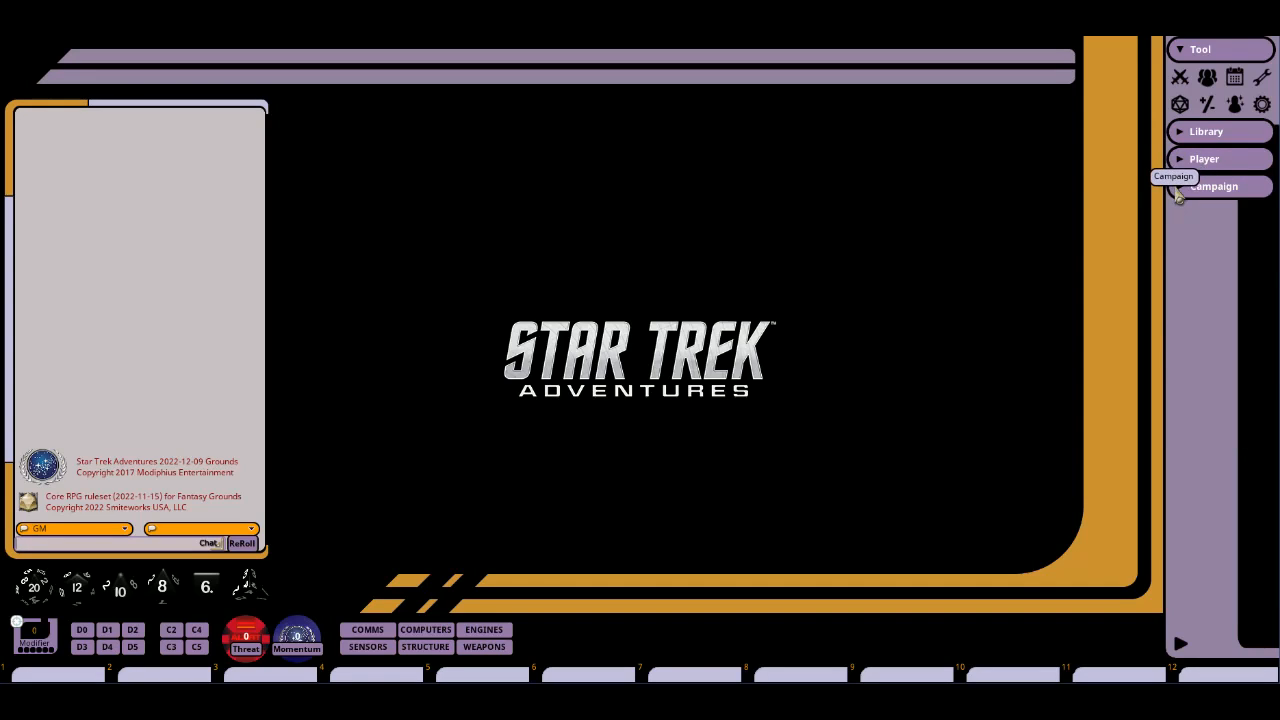
click(1177, 191)
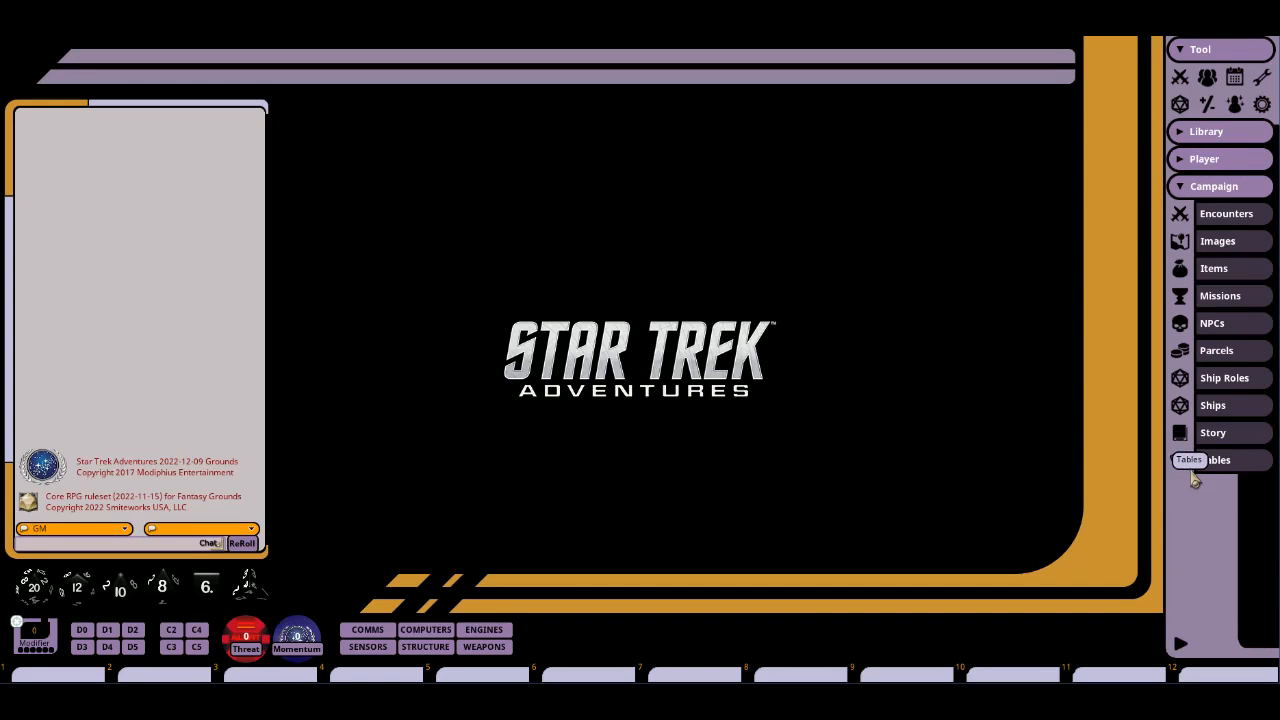
click(1183, 160)
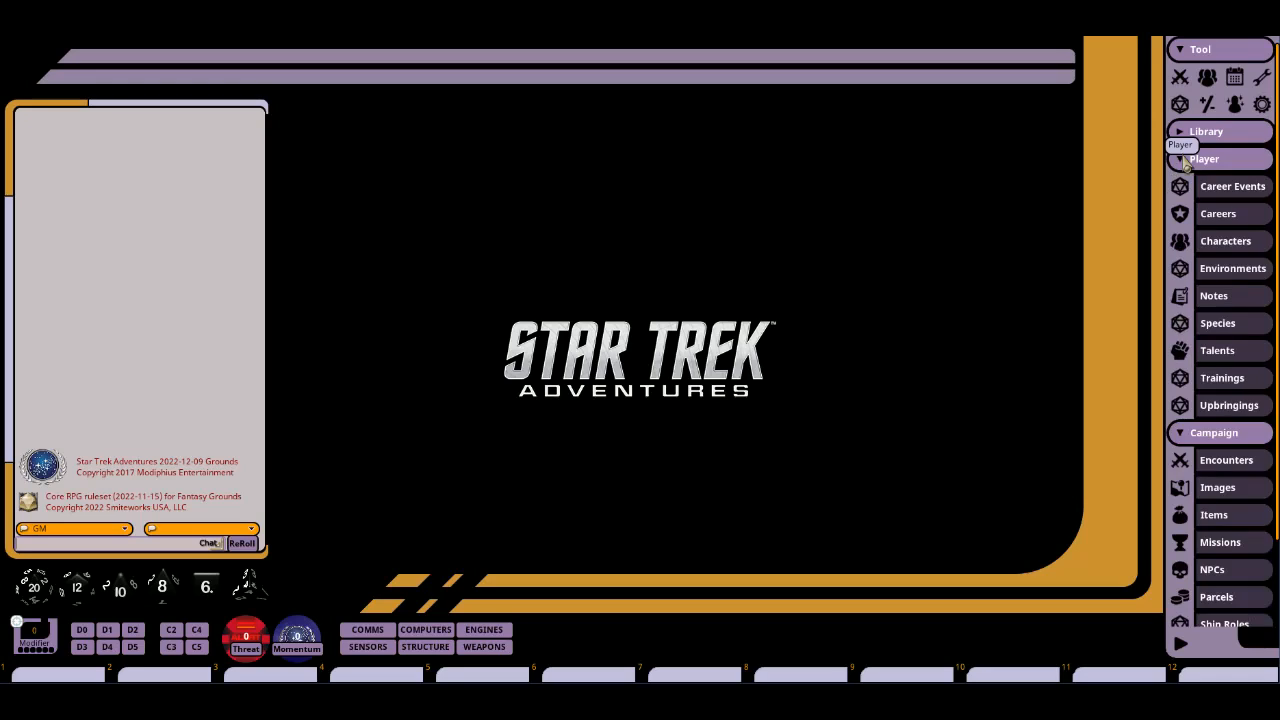
Start a character in the Character Creator with the Next Generation era and Human as the selected primary species.
click(1226, 250)
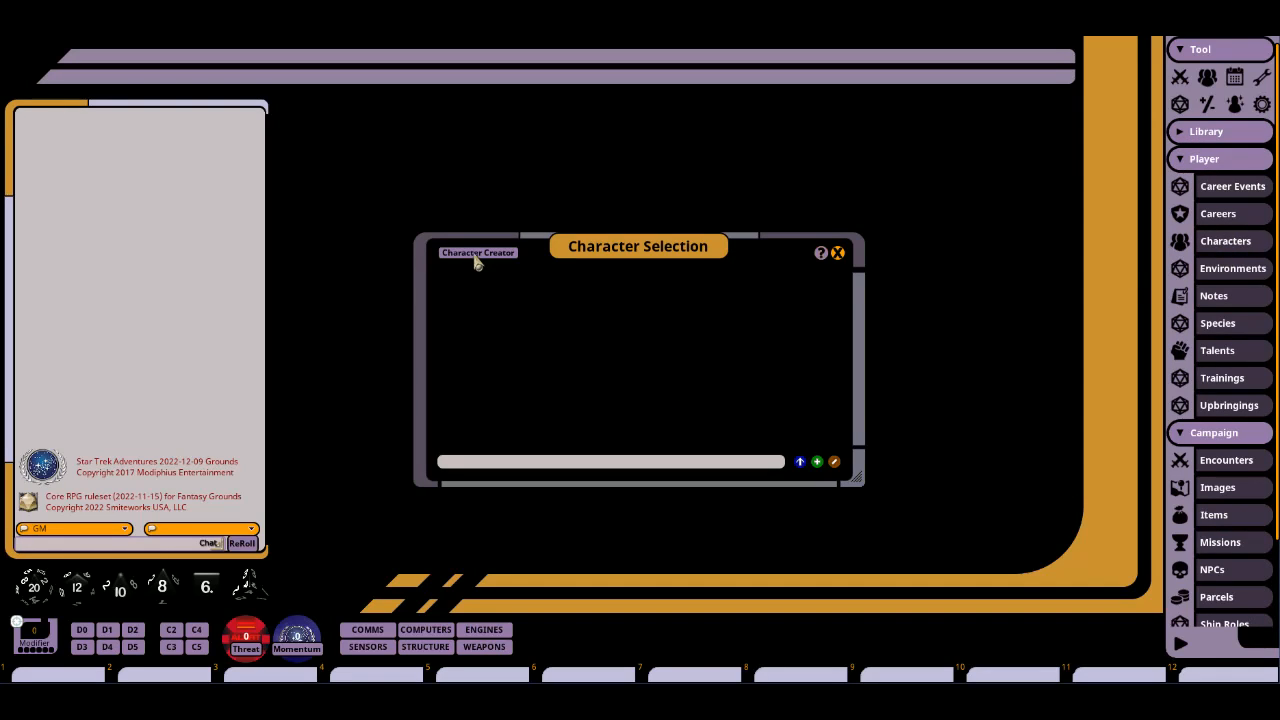
click(477, 253)
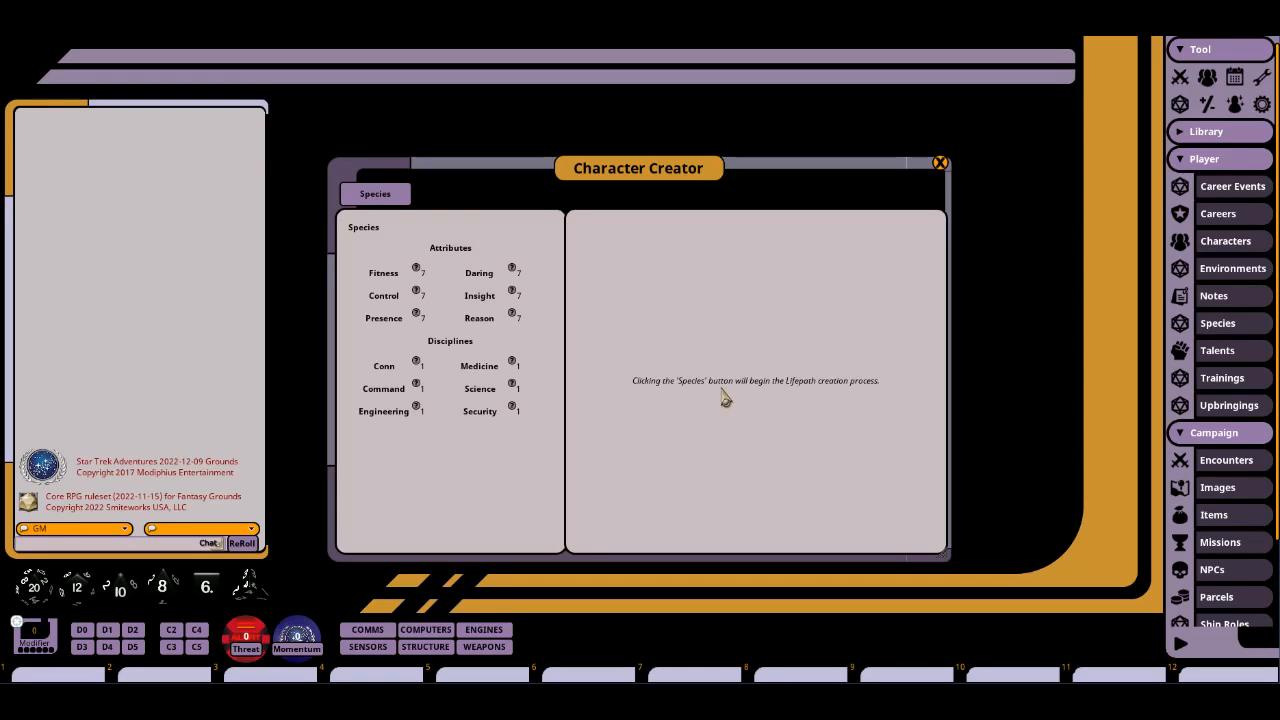
click(392, 200)
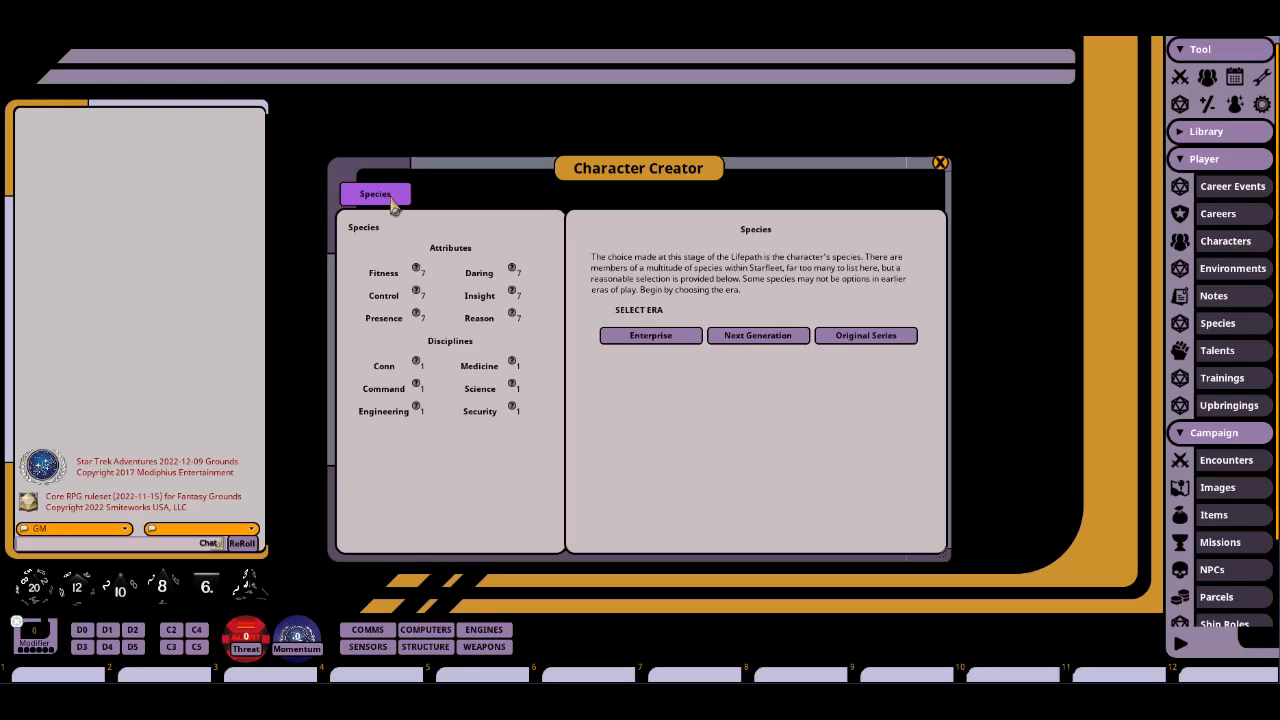
click(789, 338)
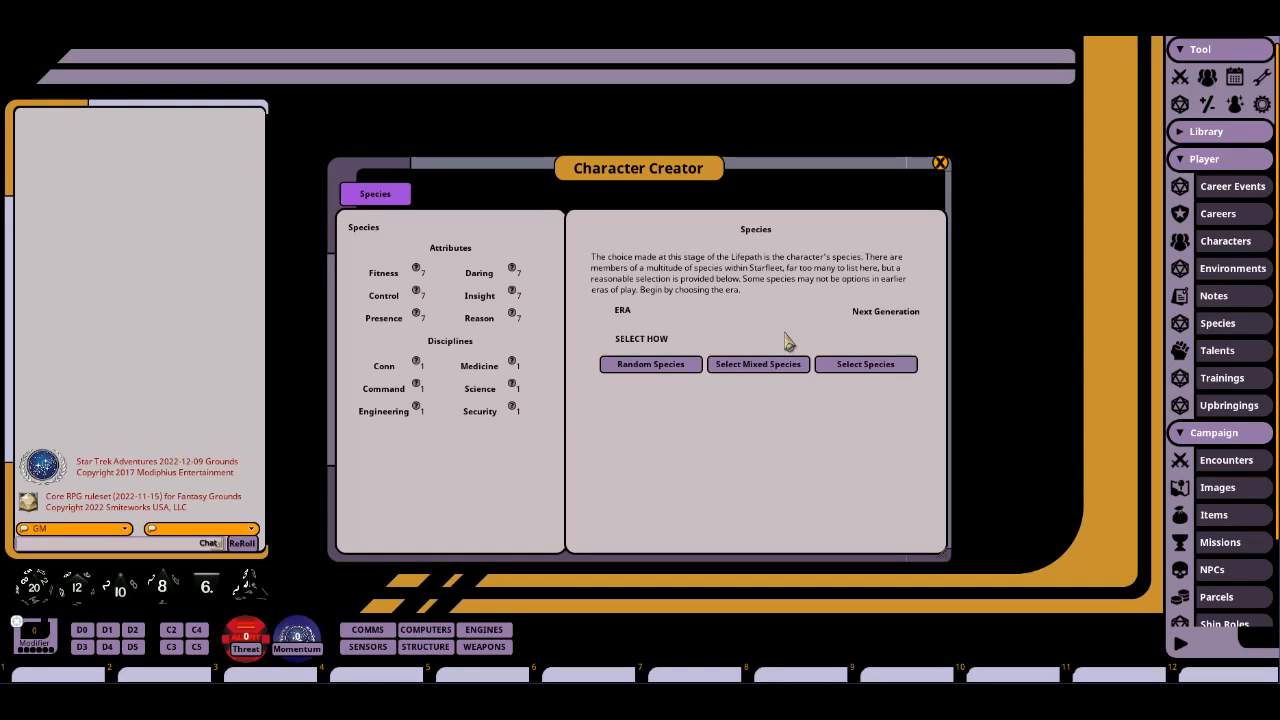
click(859, 372)
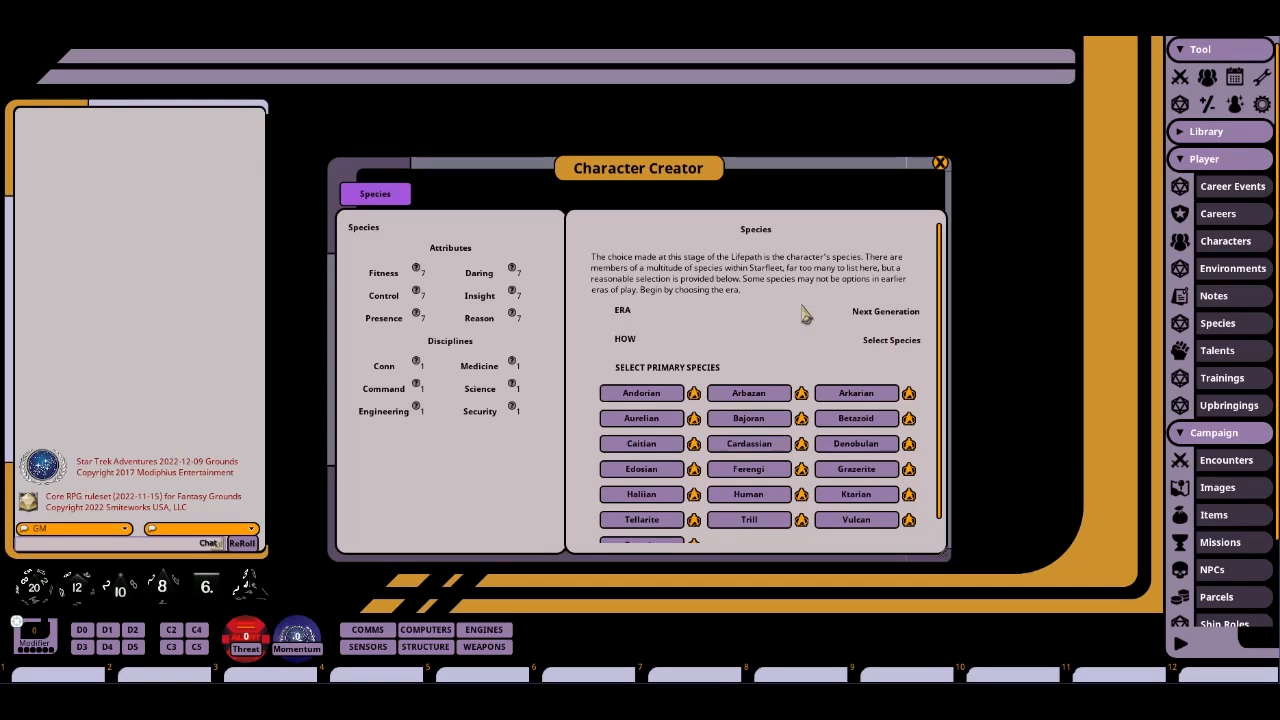
scroll(806, 314, down, 1)
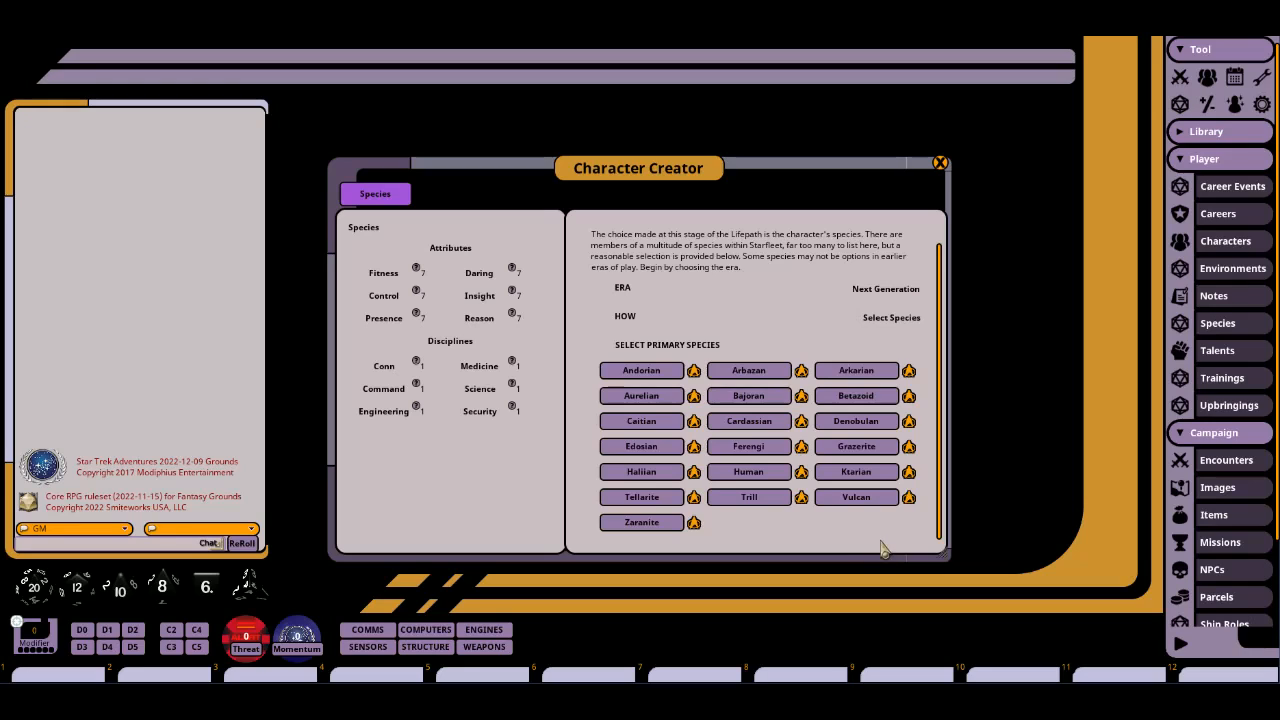
click(739, 474)
Assign the three +1 species attribute increases to Insight, Reason and Control.
scroll(743, 300, down, 2)
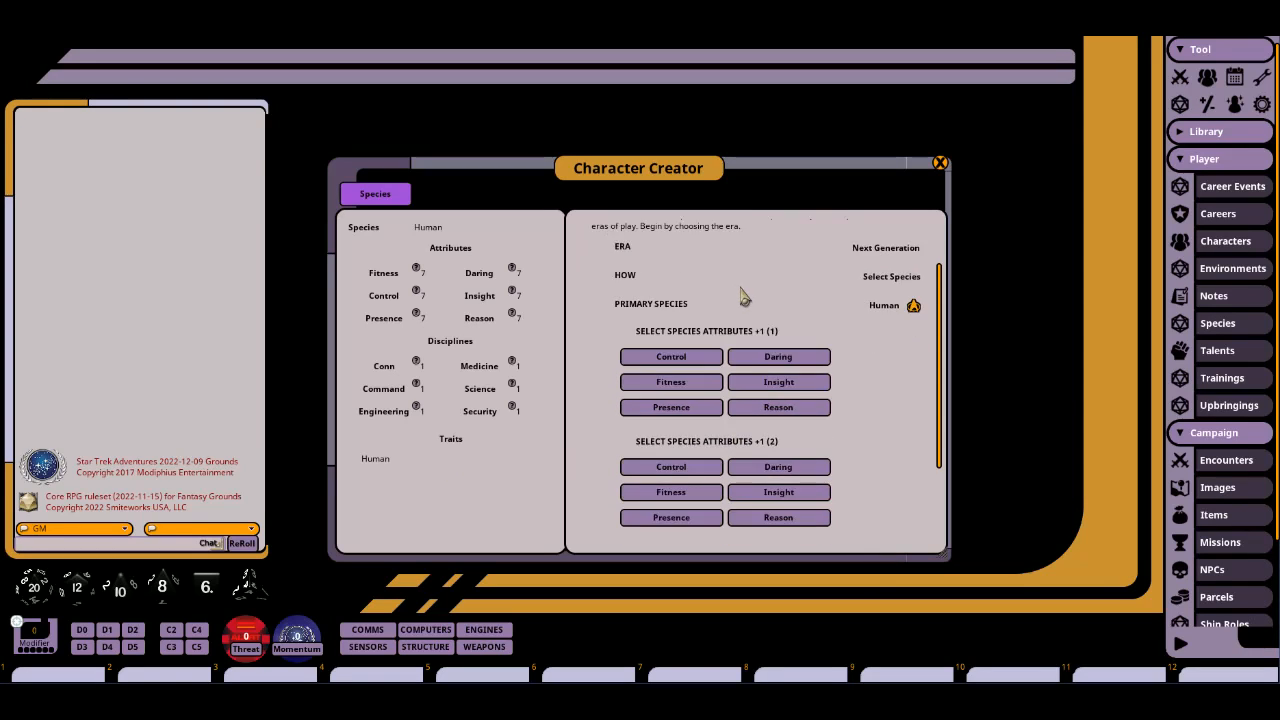
scroll(895, 350, down, 1)
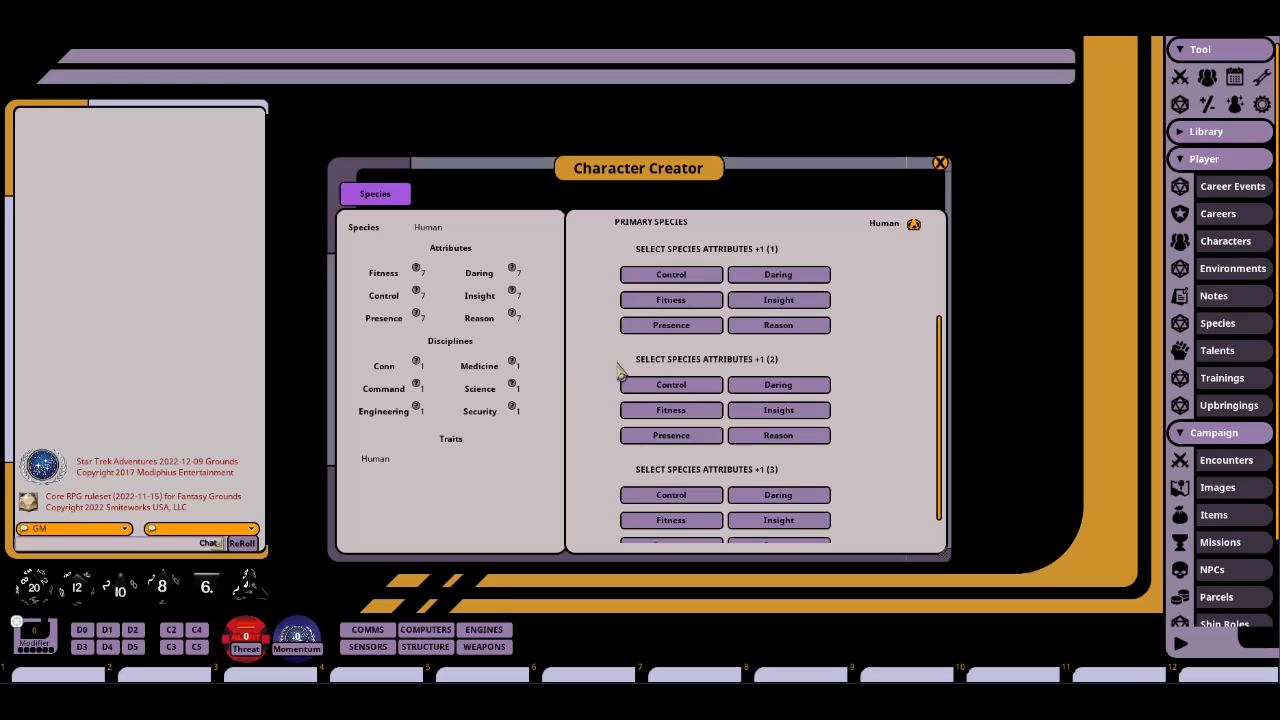
click(756, 304)
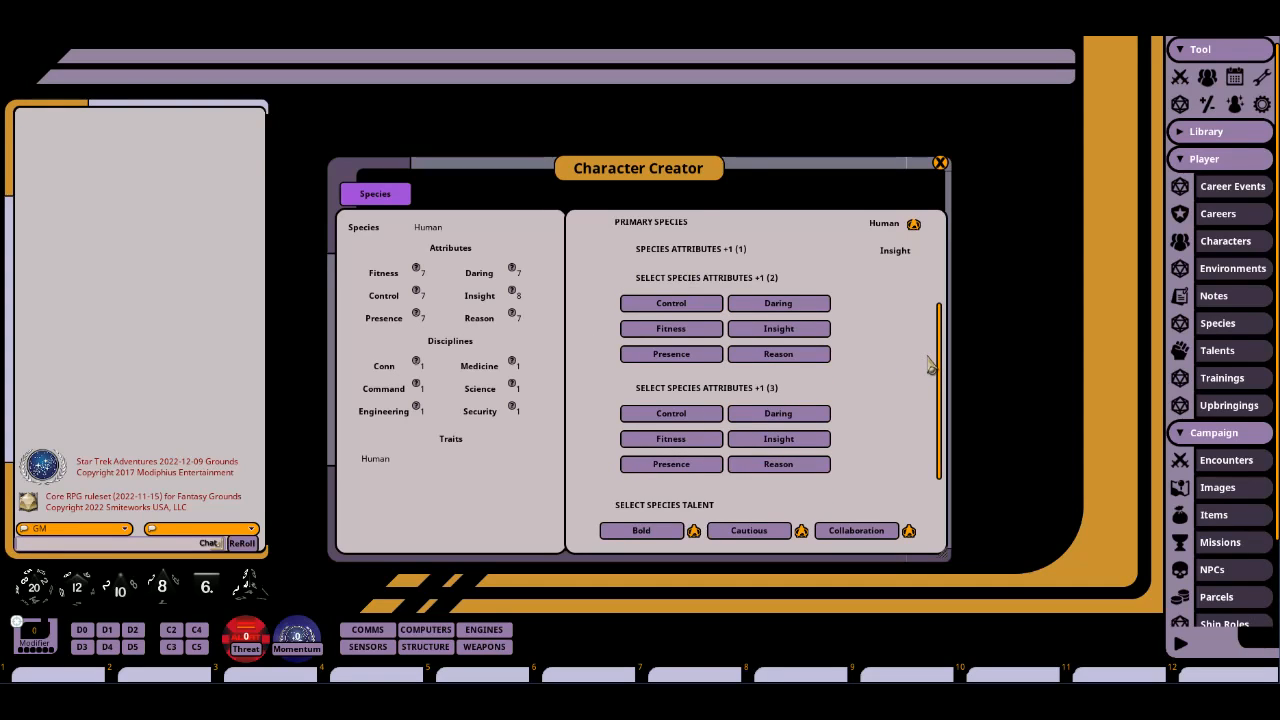
click(767, 358)
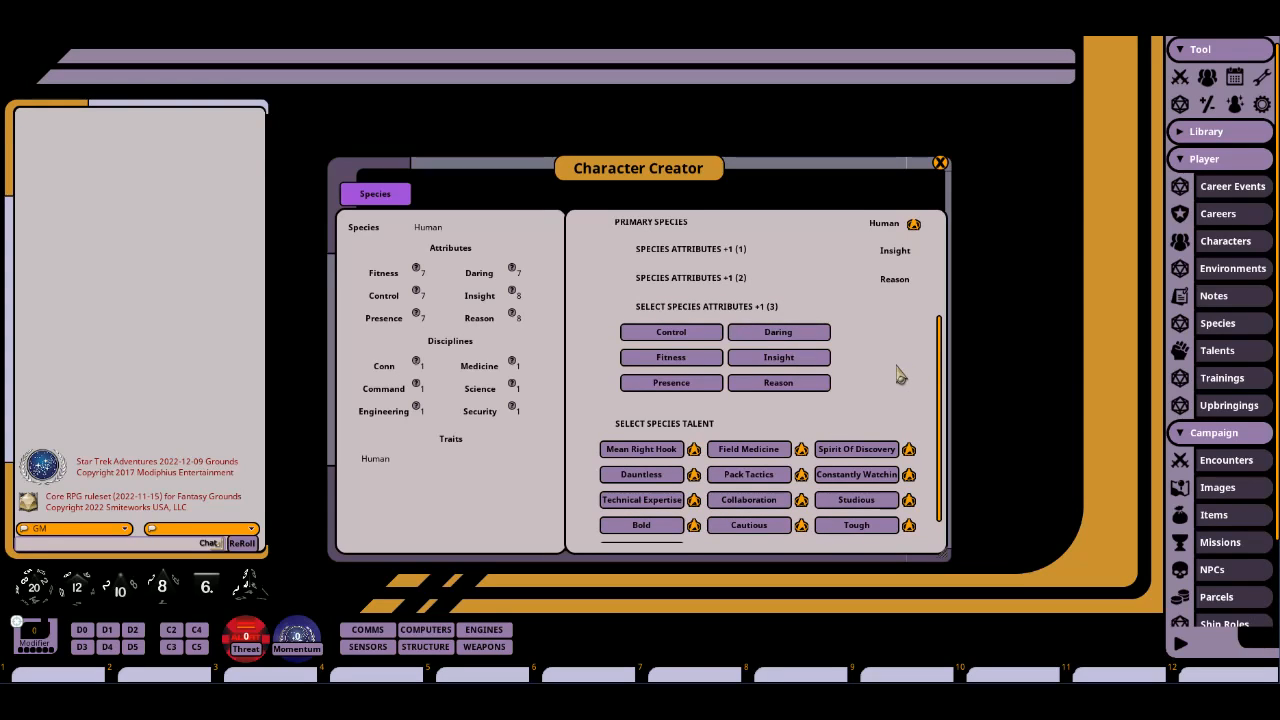
scroll(897, 374, down, 1)
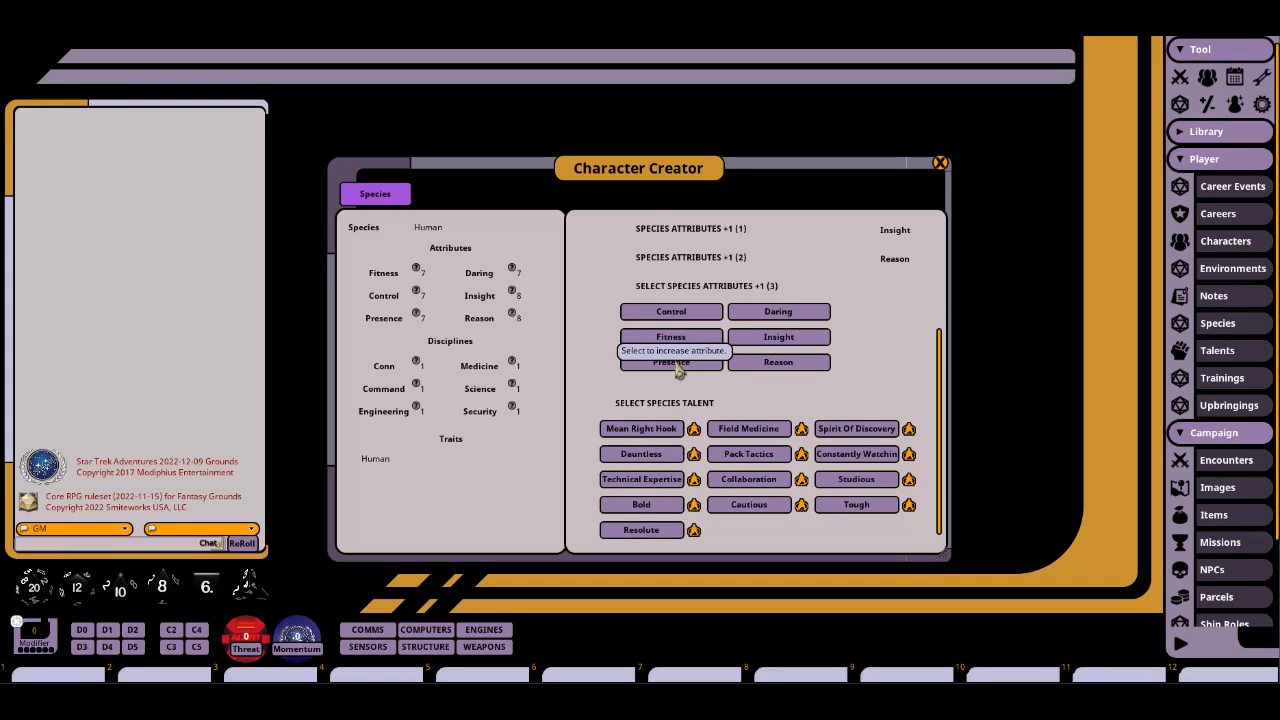
click(663, 314)
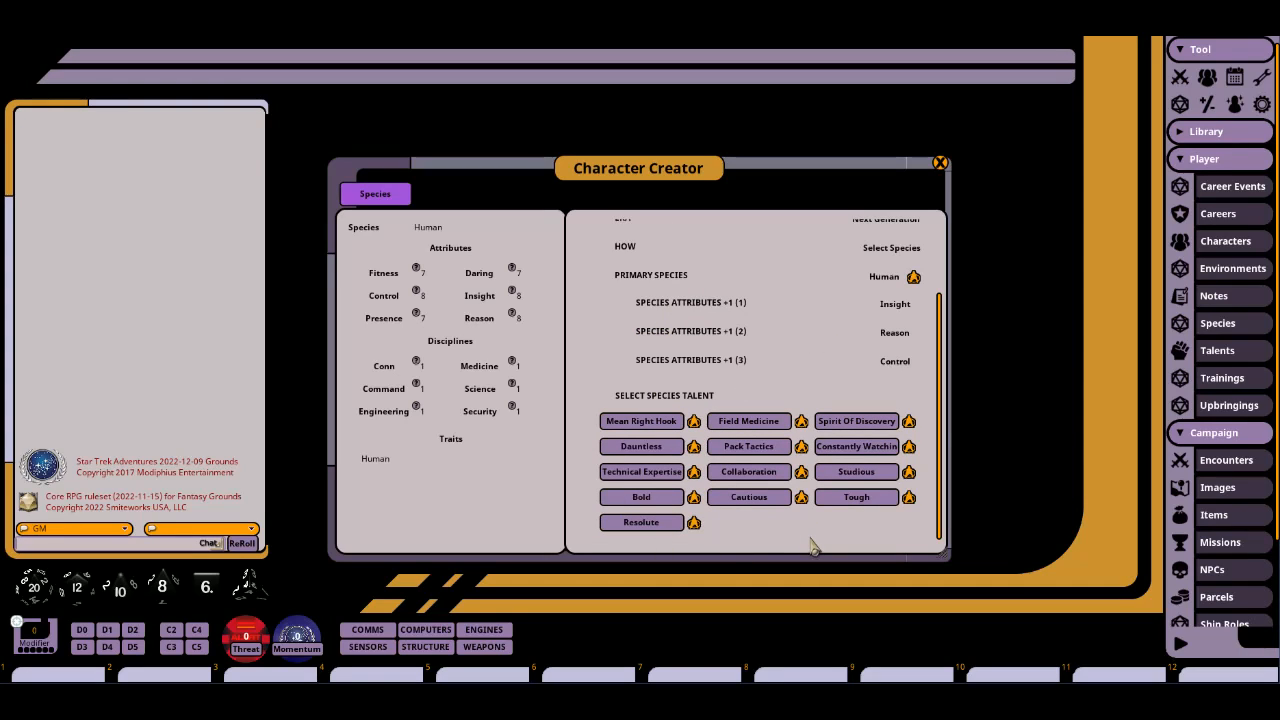
View the Talents list and the Species list from the Player records, closing each one.
click(1218, 352)
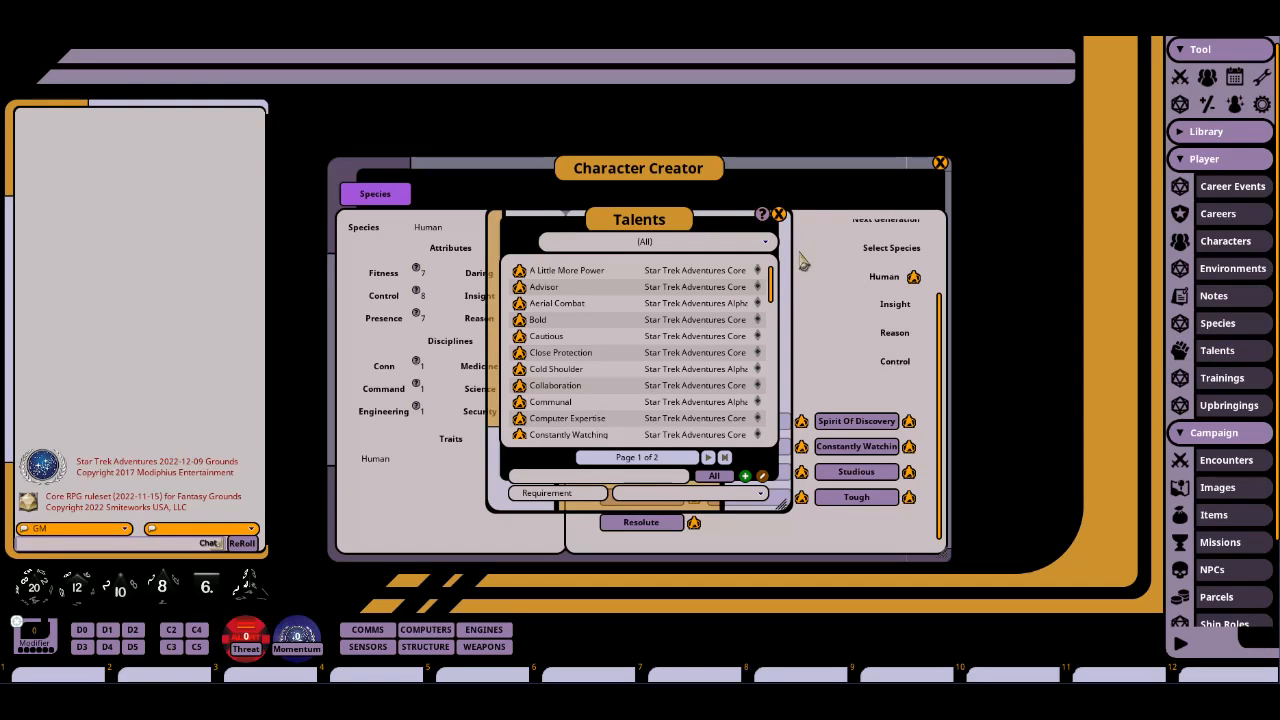
click(778, 215)
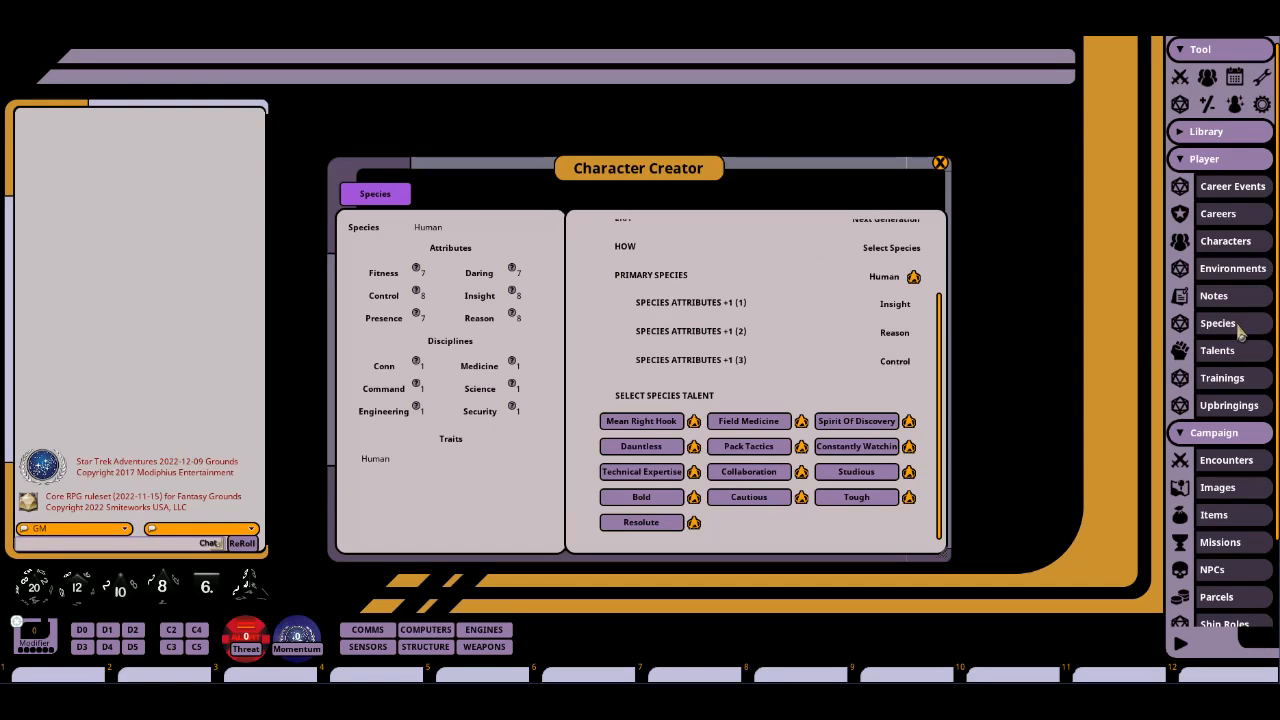
click(1238, 330)
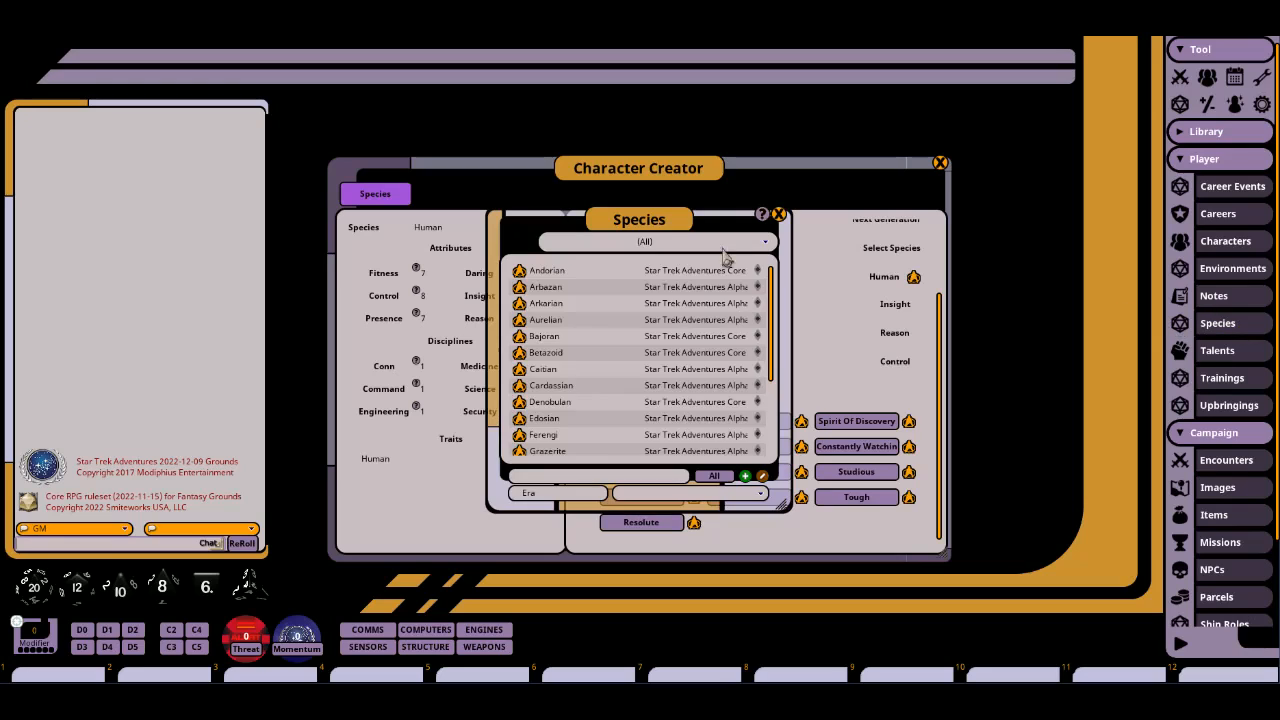
click(778, 215)
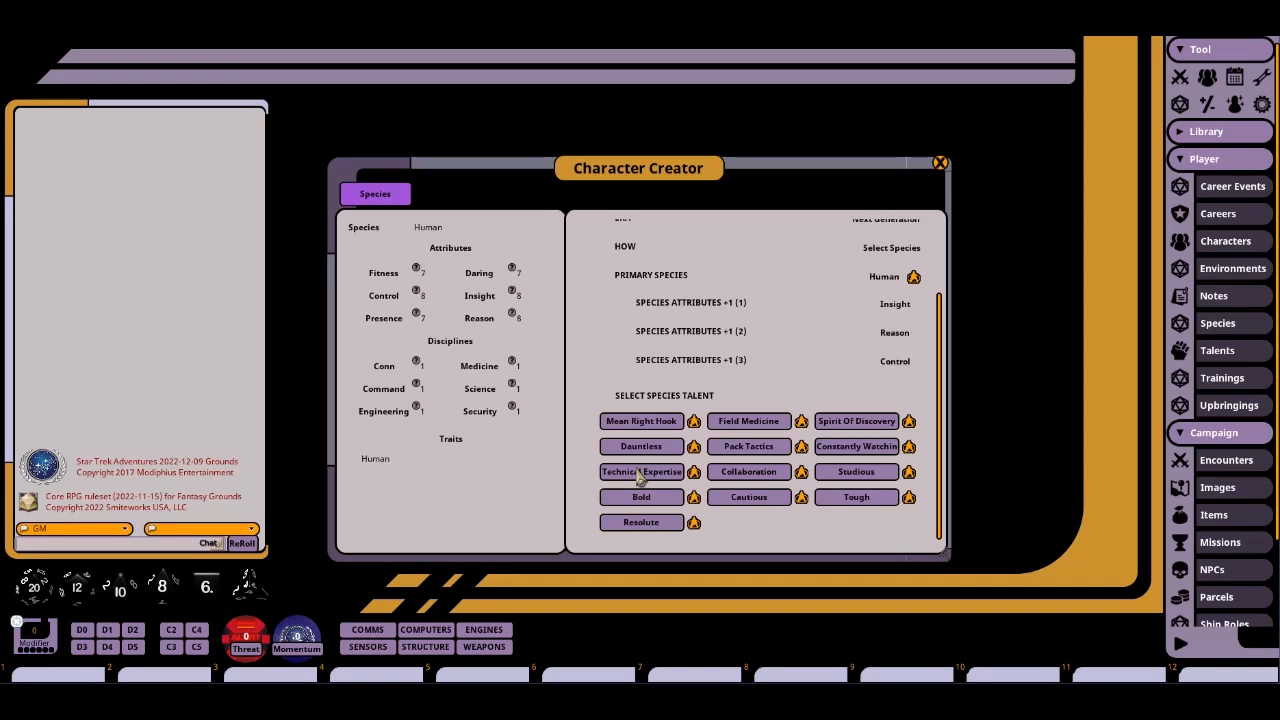
Choose Field Medicine as the species talent and select Frontier Colony as the character's environment.
click(743, 424)
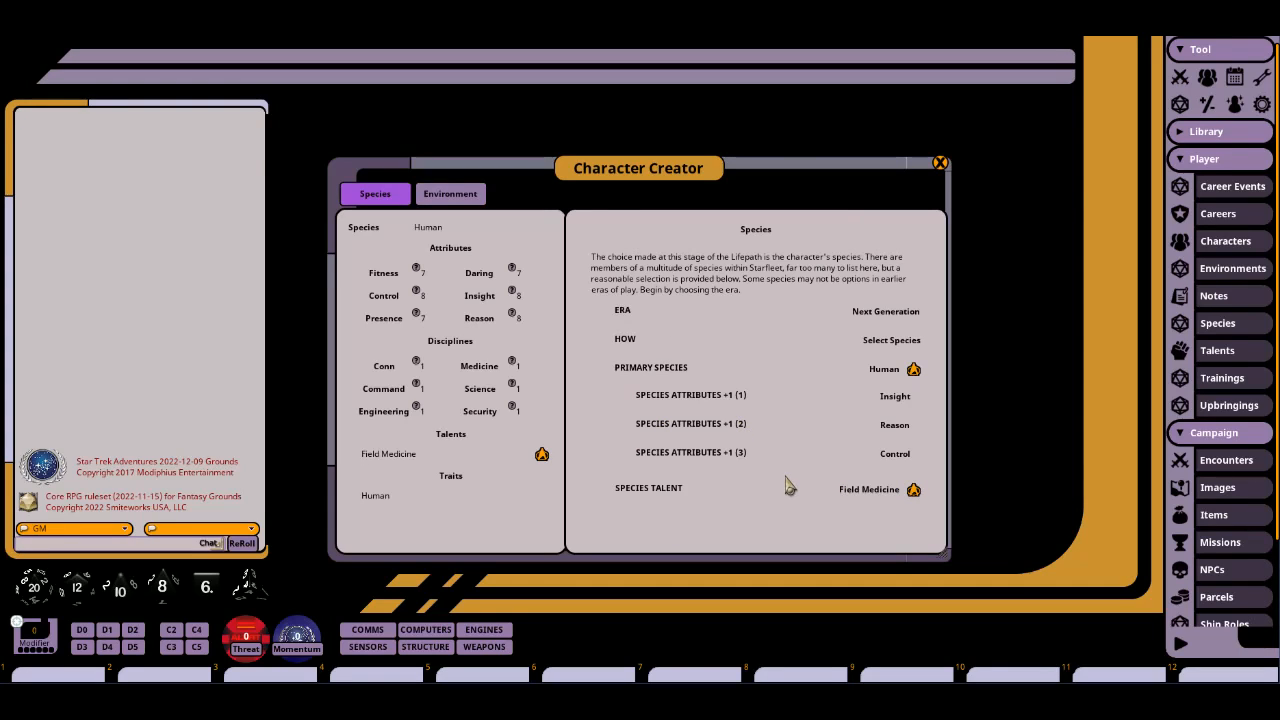
click(444, 200)
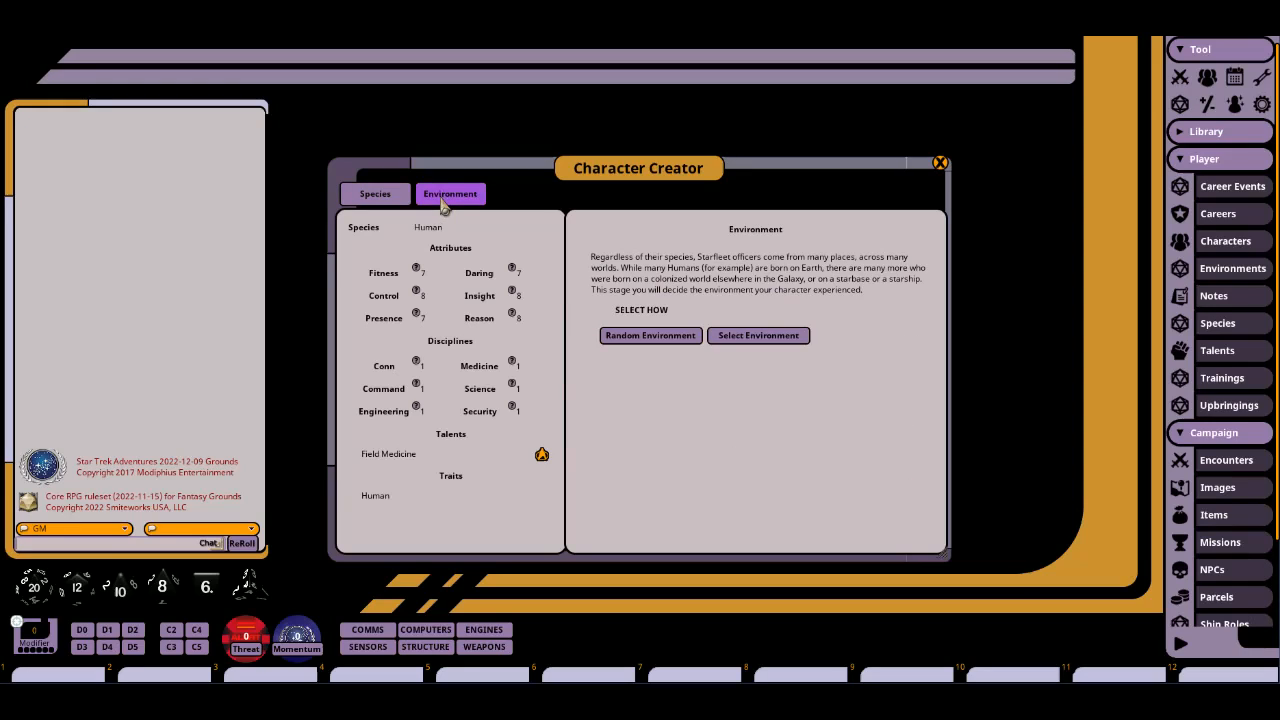
click(759, 338)
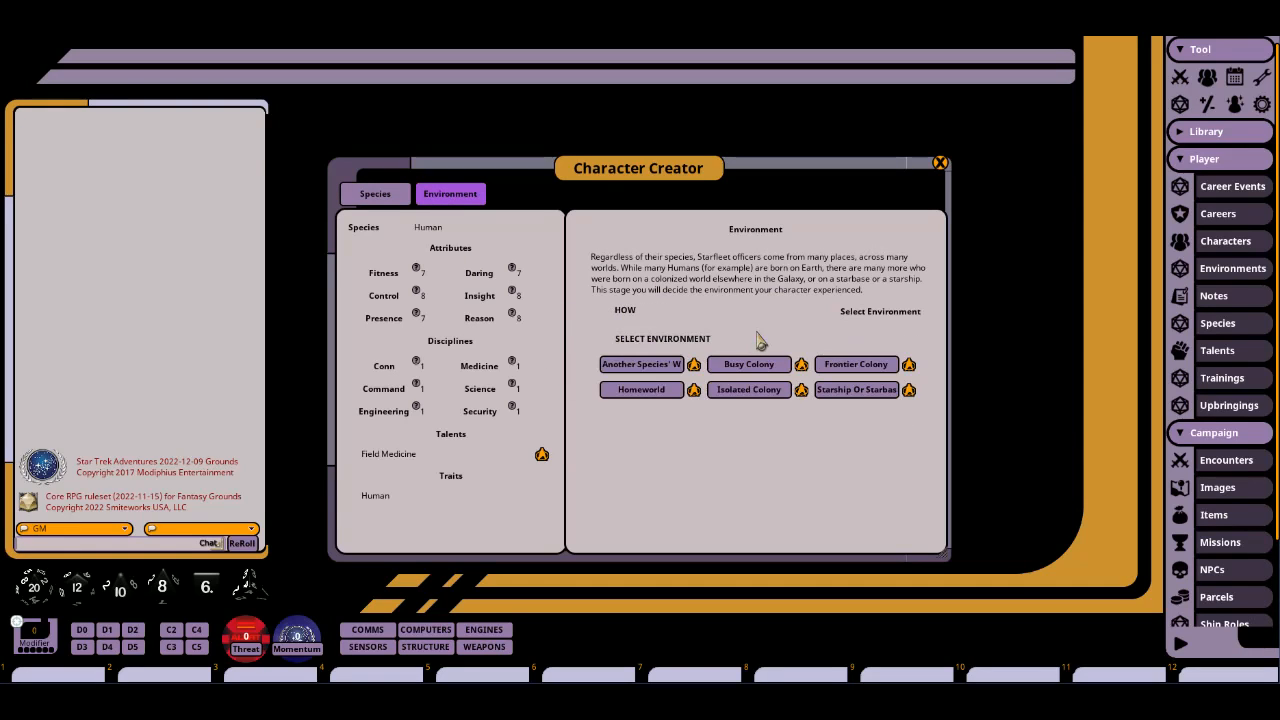
click(832, 366)
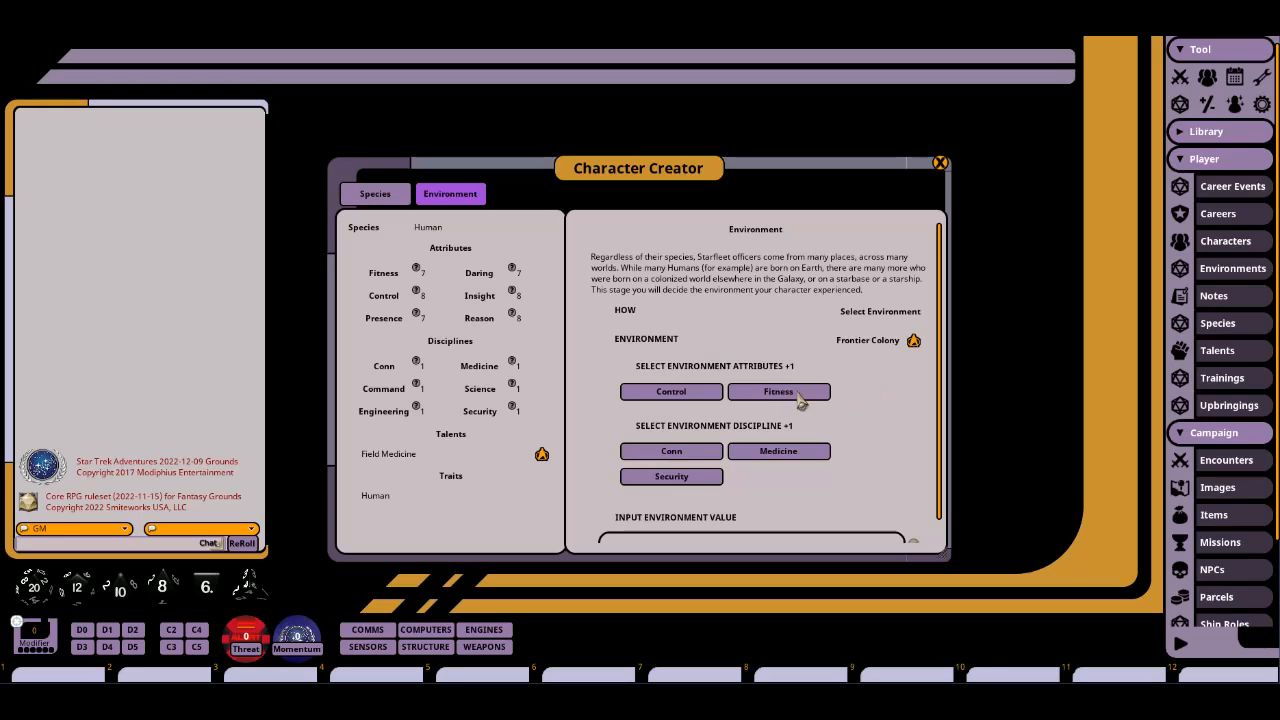
Give the environment bonuses to the Control attribute and Medicine discipline, and enter "Help Others." as the environment value.
click(678, 402)
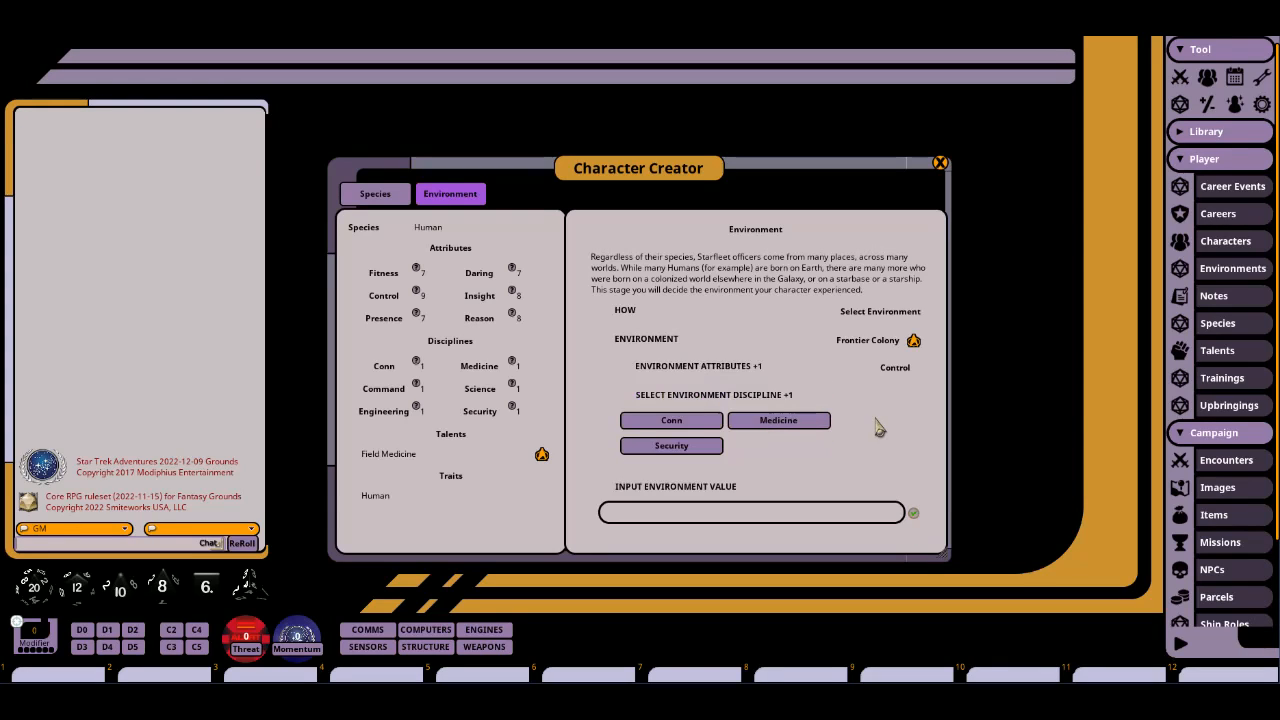
click(784, 422)
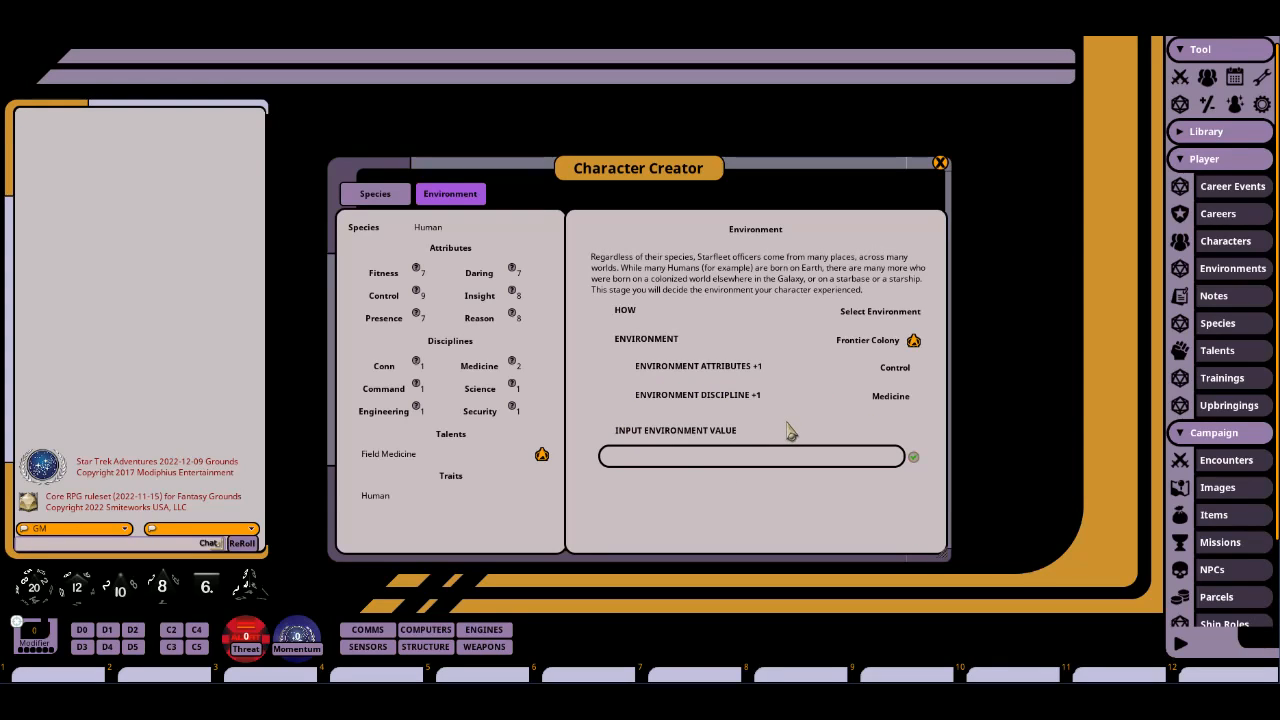
click(675, 465)
text(Help Others.)
Open the Reference Manual of the Star Trek Adventures Core Rulebook from the Library's modules.
click(1180, 134)
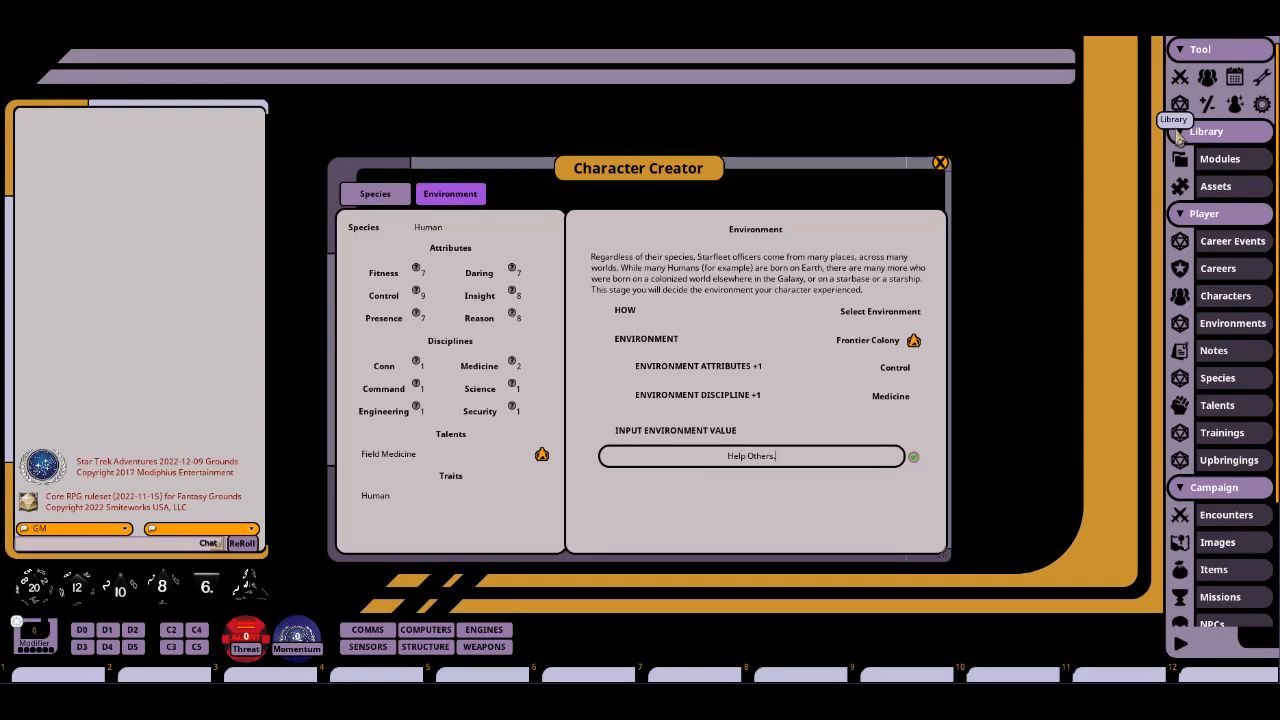
click(1211, 165)
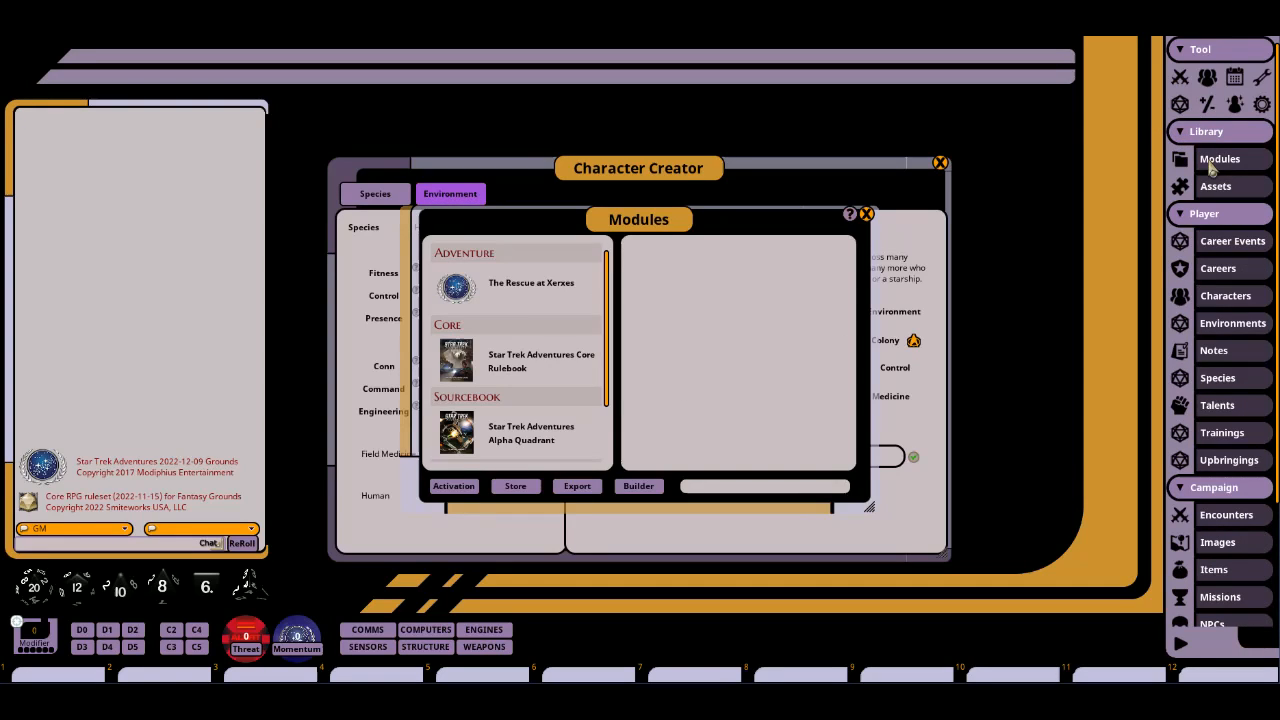
scroll(520, 320, down, 1)
click(521, 322)
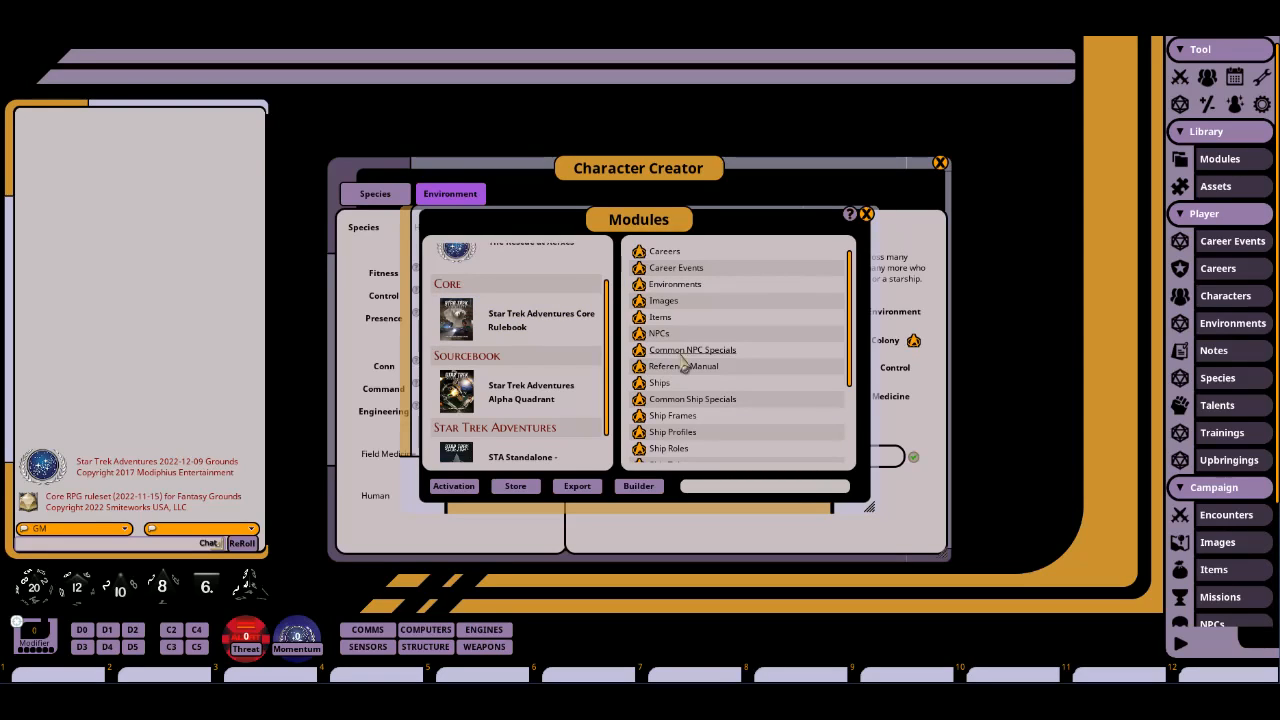
scroll(703, 340, down, 3)
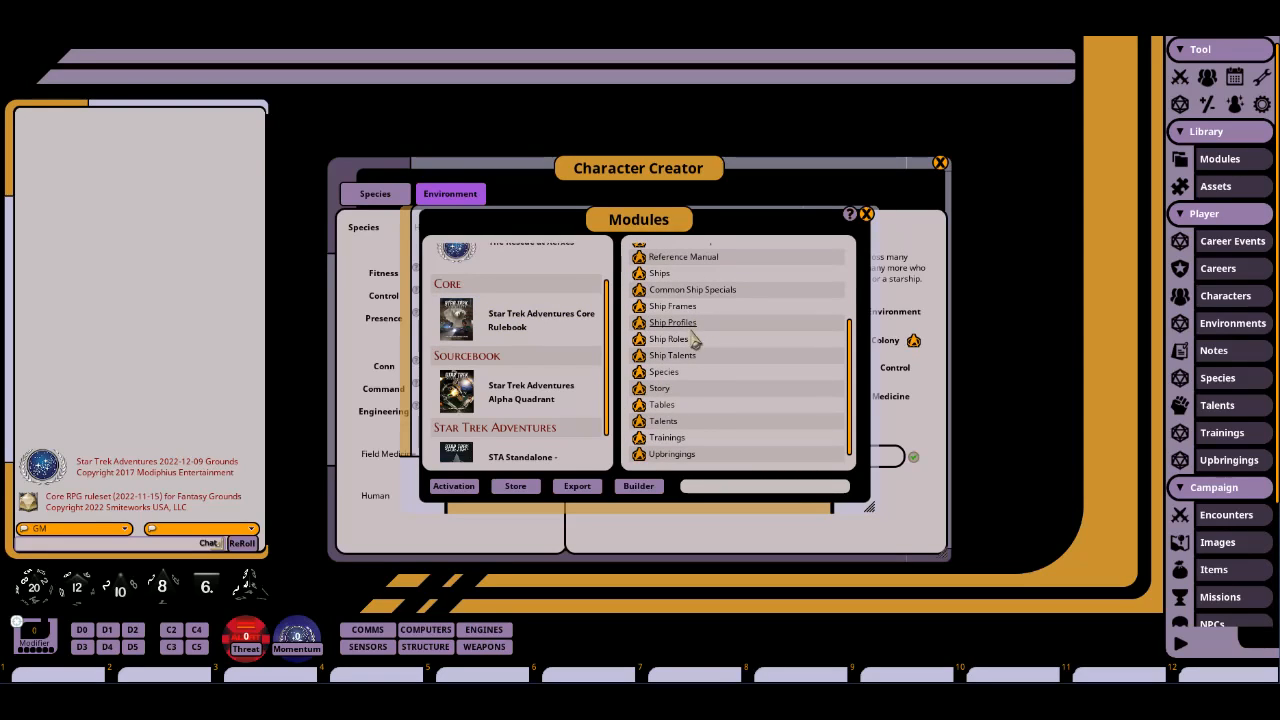
scroll(714, 380, up, 1)
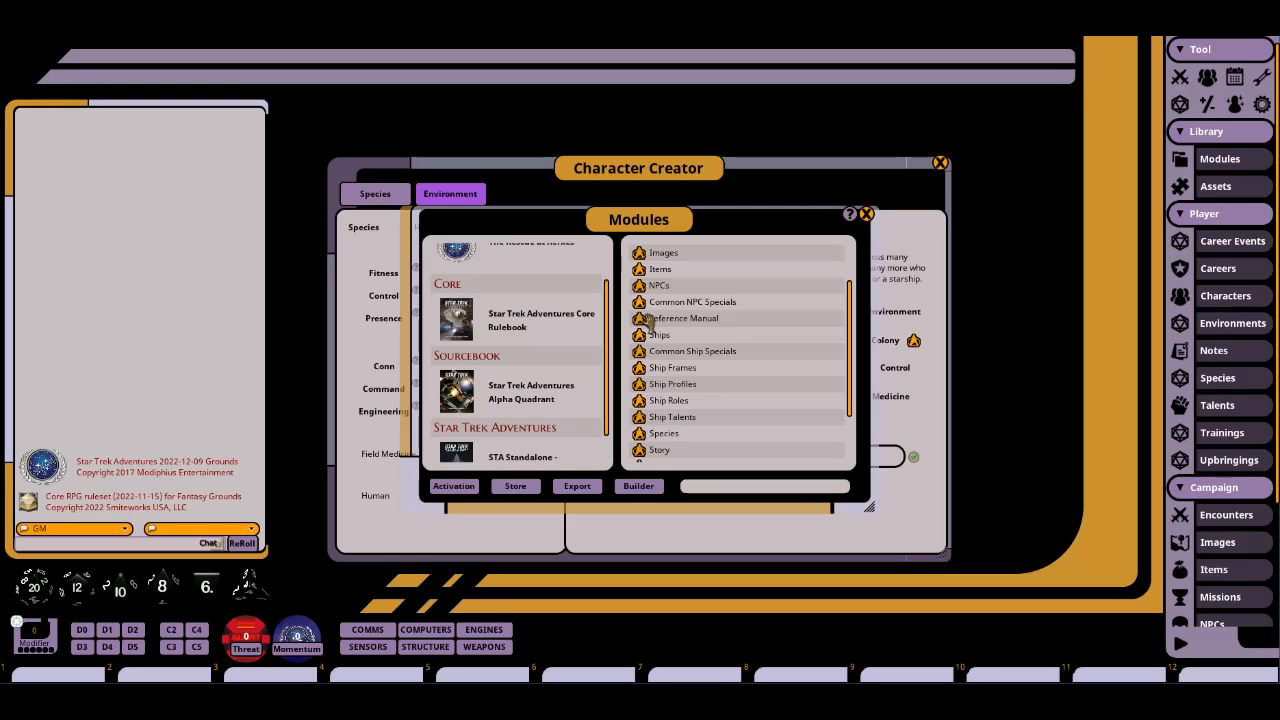
click(638, 318)
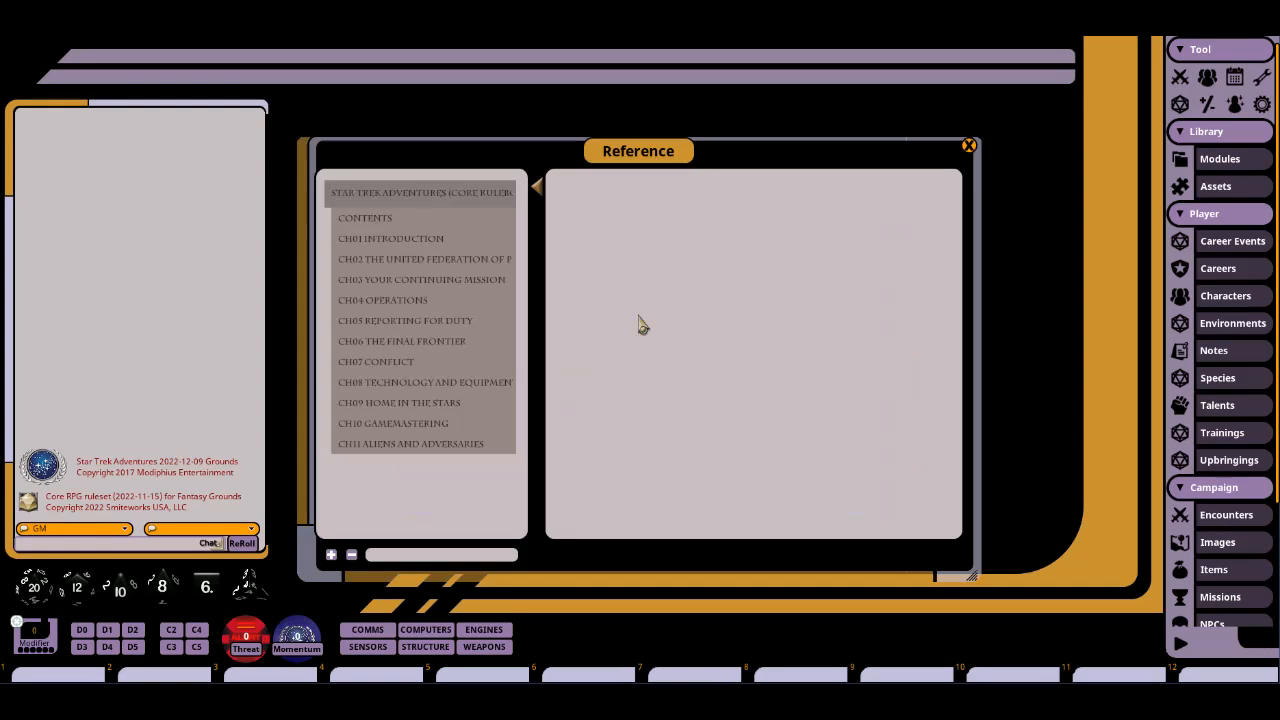
Examine the contents and chapters 1 to 4 of the core rulebook's reference manual, and close the manual and the module list.
click(366, 220)
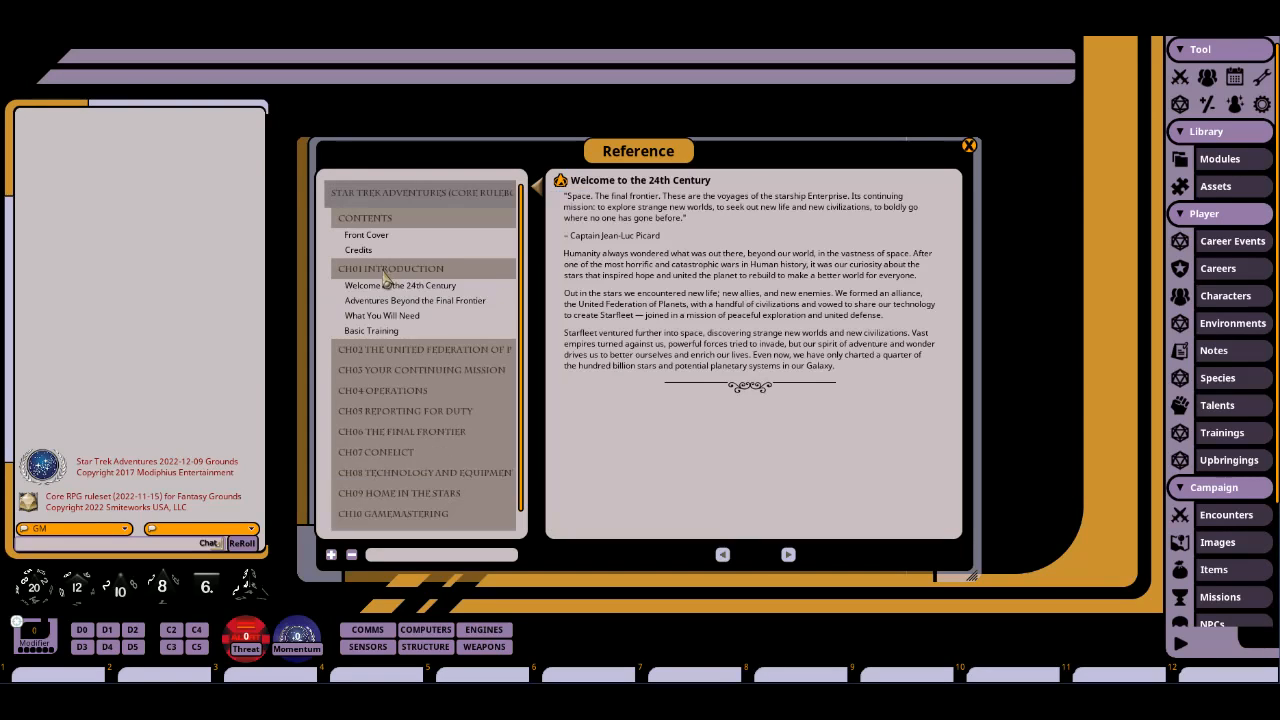
click(388, 270)
click(412, 352)
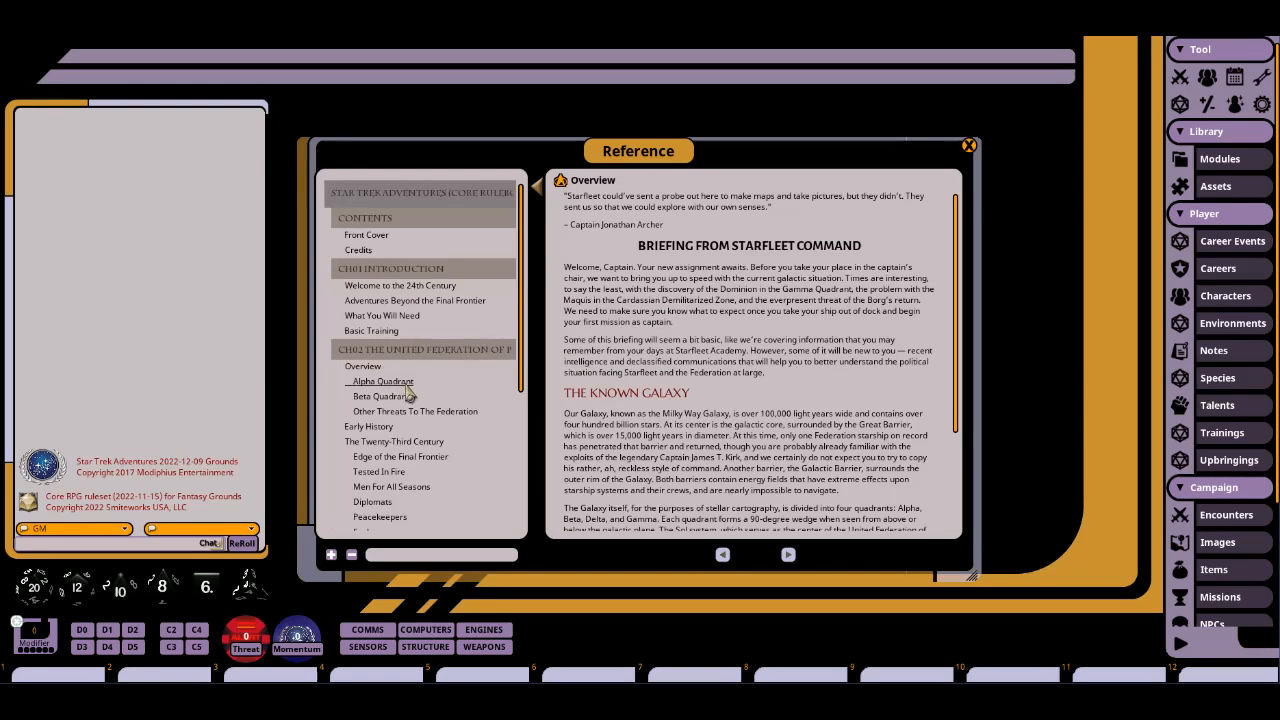
scroll(436, 460, down, 3)
click(436, 460)
scroll(434, 463, down, 4)
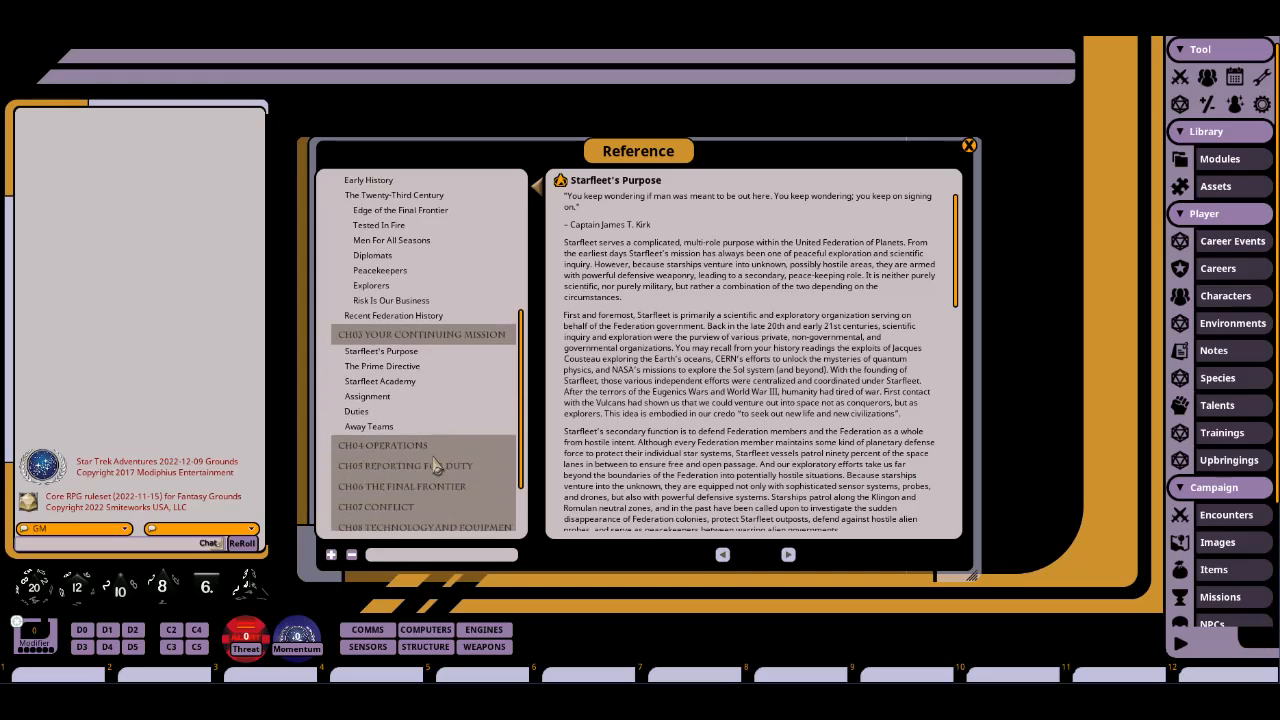
click(395, 408)
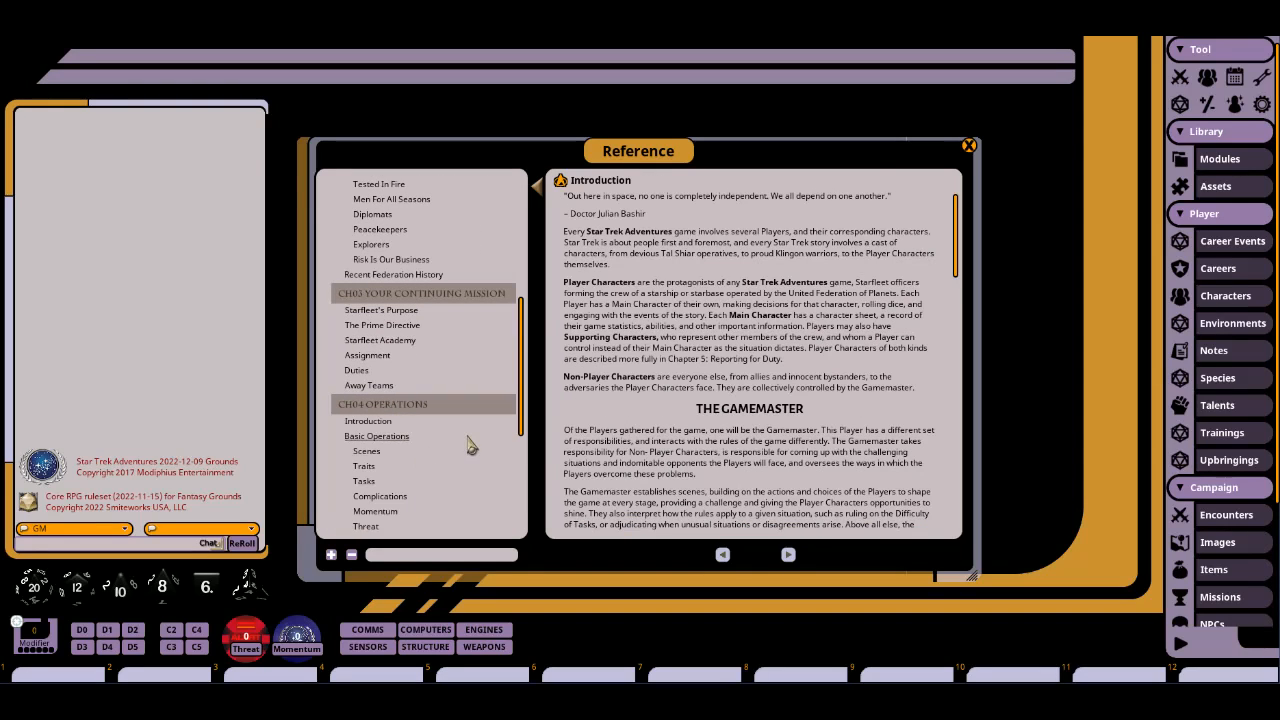
scroll(490, 425, down, 2)
click(968, 148)
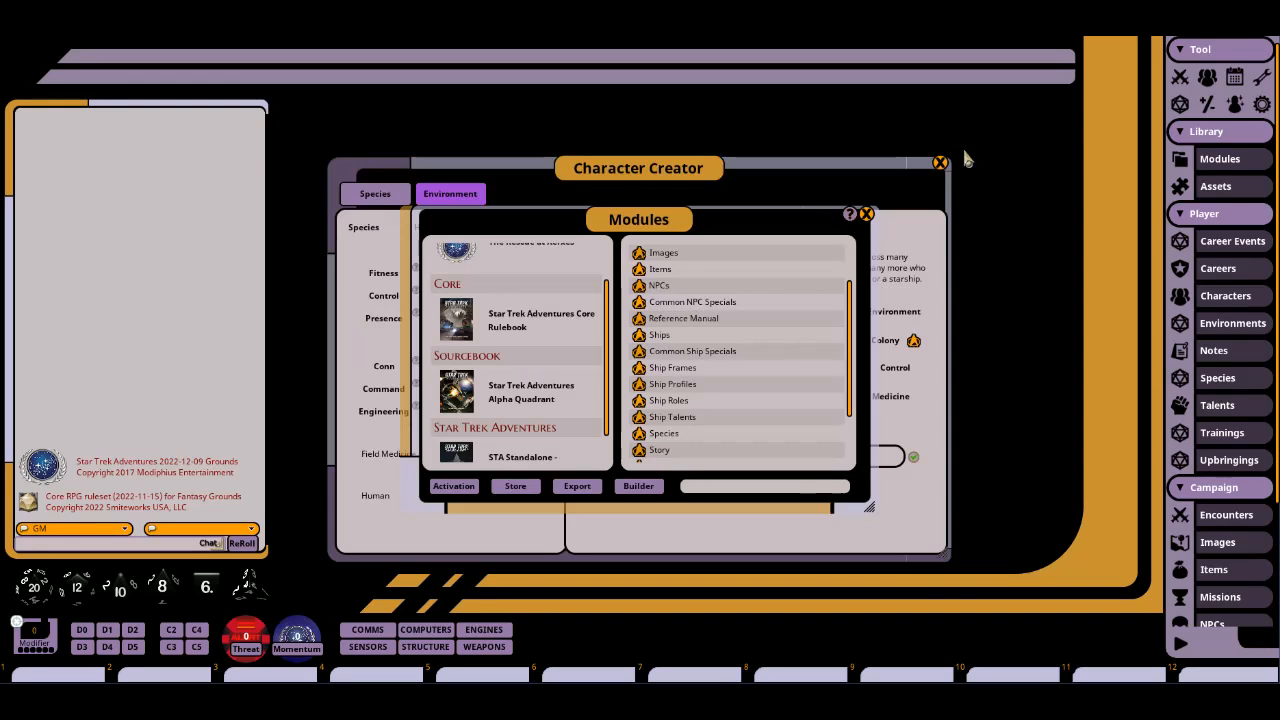
click(868, 216)
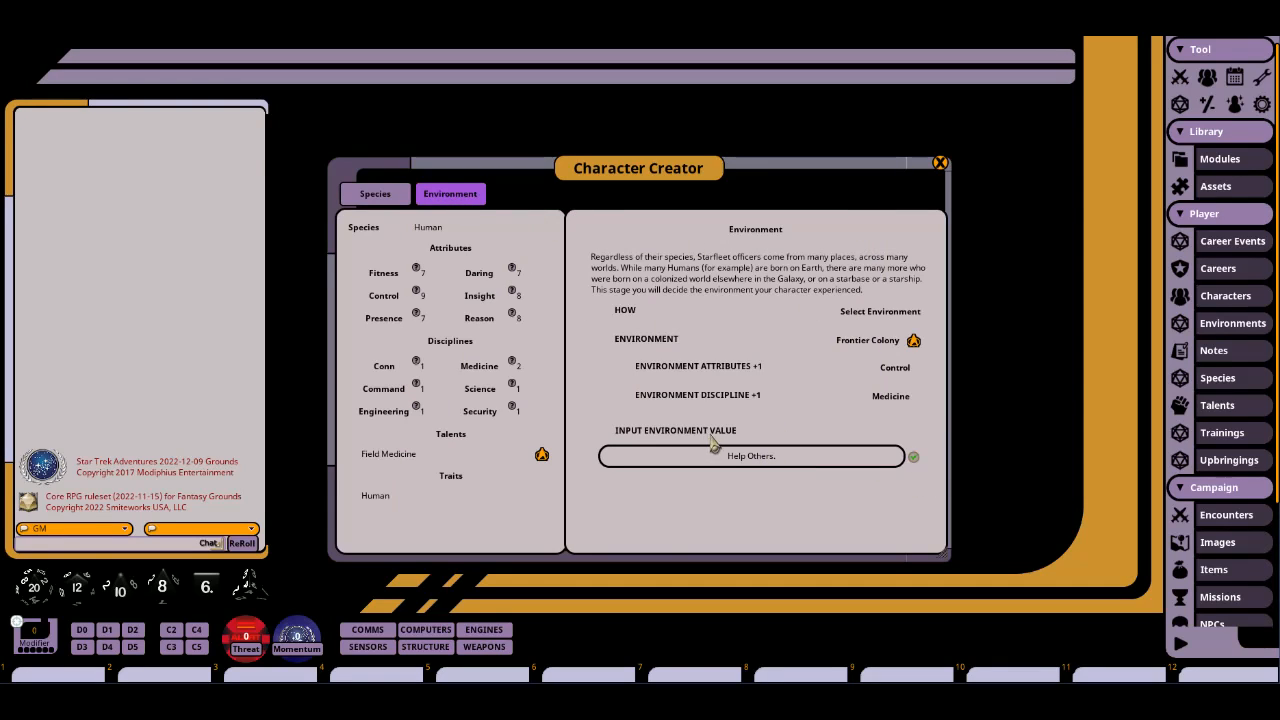
Confirm the environment value and set the character's upbringing to Starfleet with the Rebelled option.
click(917, 470)
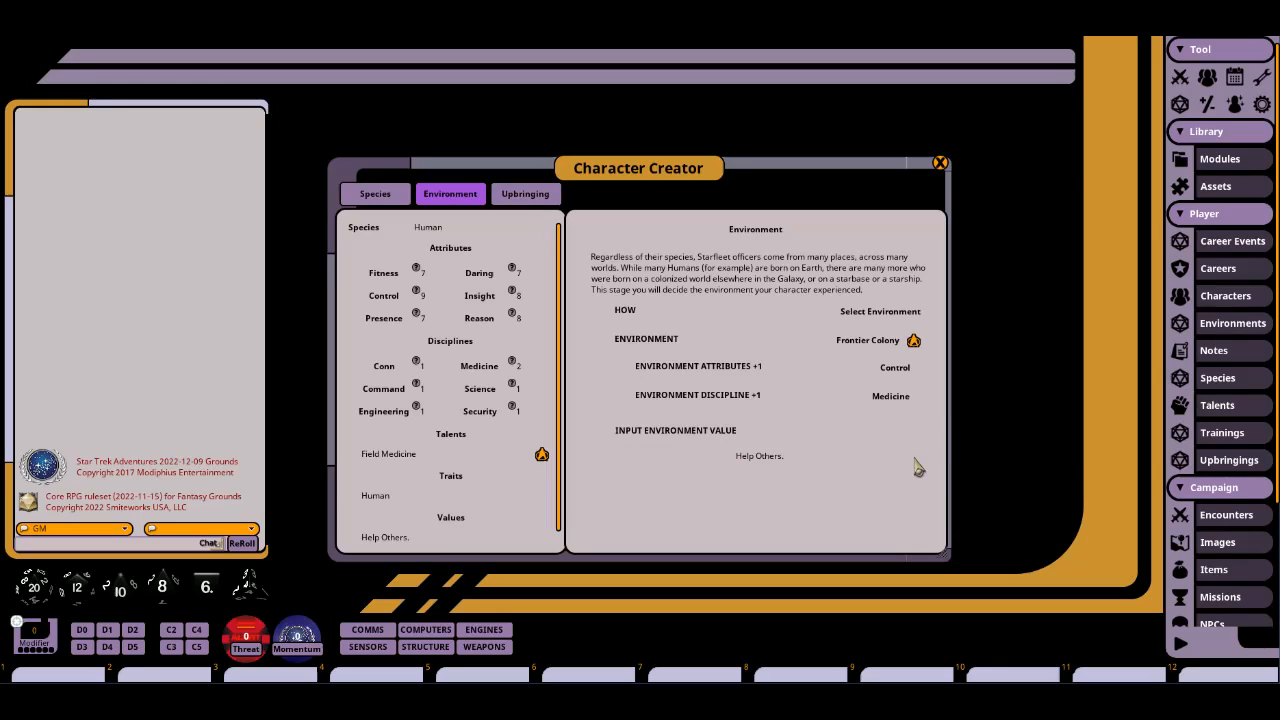
click(525, 196)
click(735, 328)
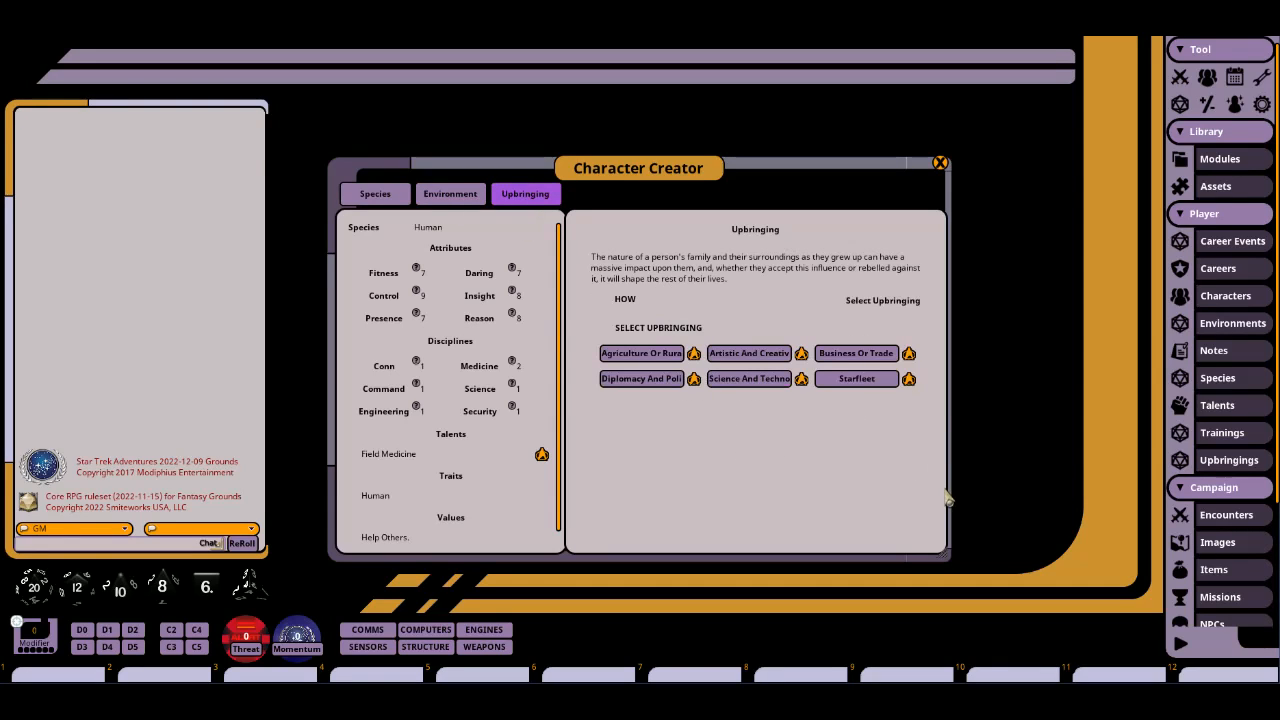
click(850, 380)
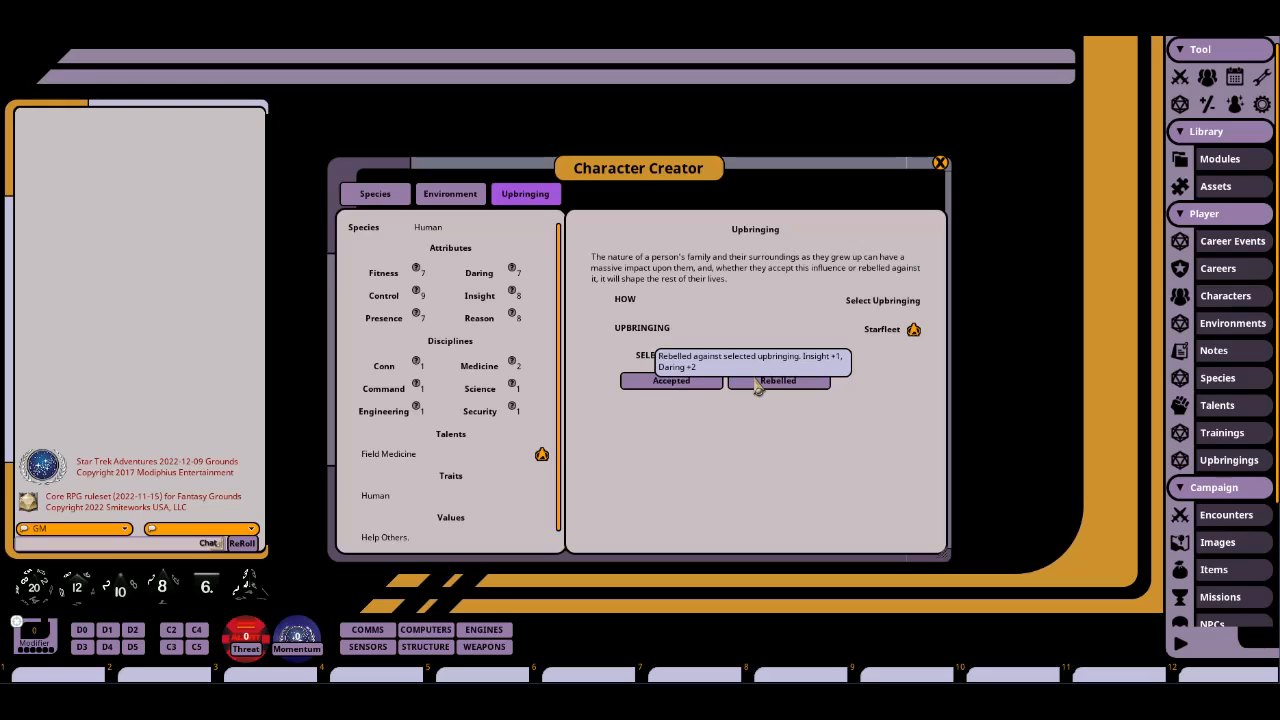
click(758, 384)
scroll(885, 448, down, 2)
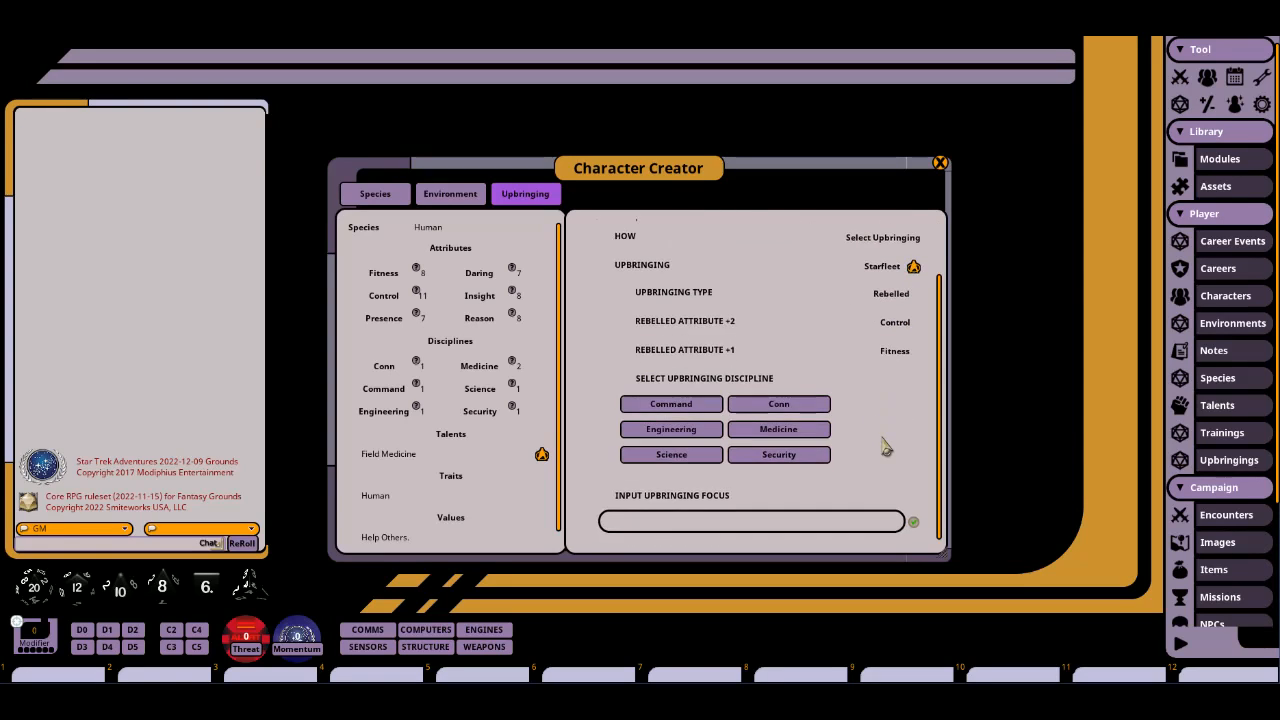
Choose Medicine as the upbringing discipline and enter "Rebellious teenager" as the upbringing focus.
click(776, 432)
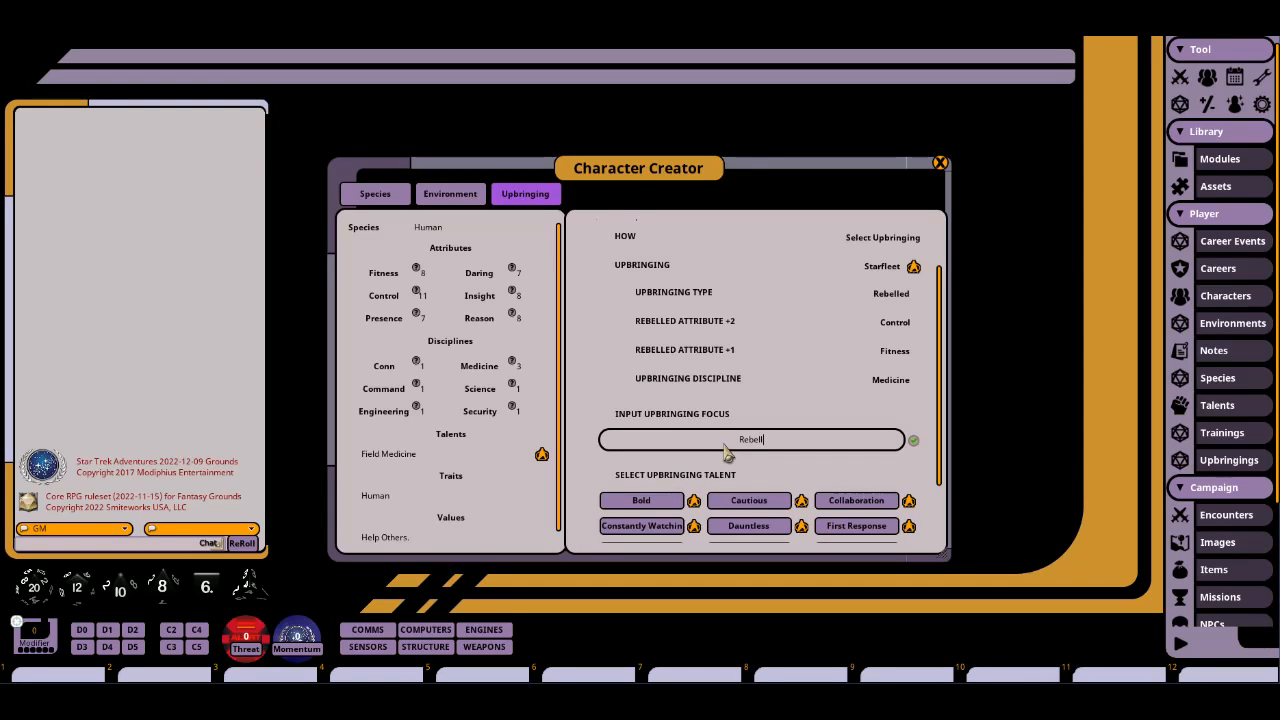
text(Rebellious teenager)
click(915, 448)
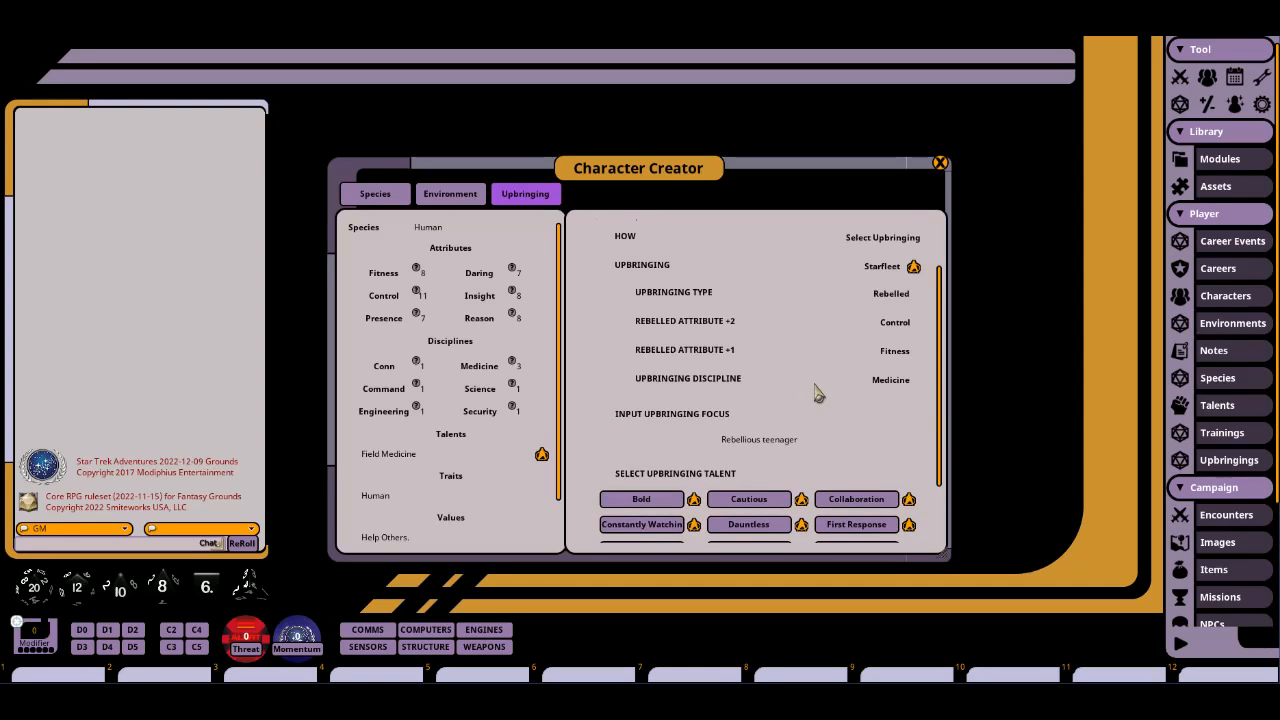
Review the details of the First Response talent and choose it as the upbringing talent.
scroll(814, 391, down, 2)
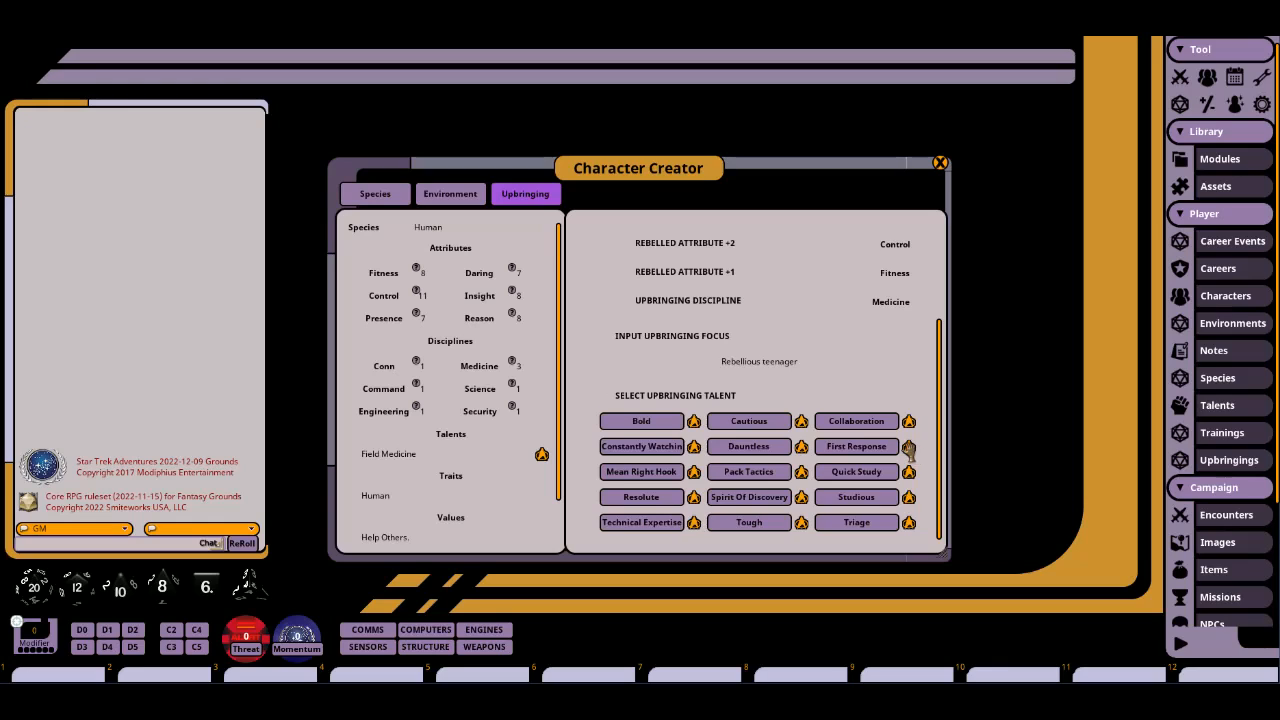
click(908, 447)
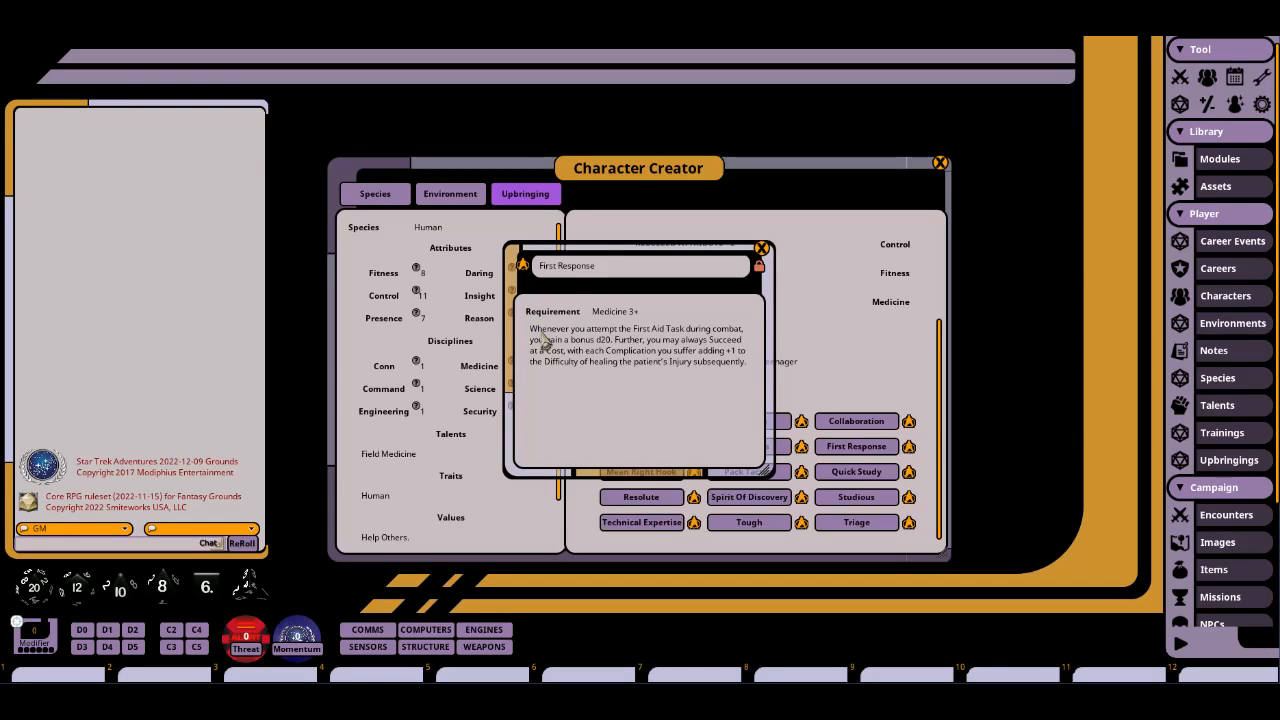
click(762, 248)
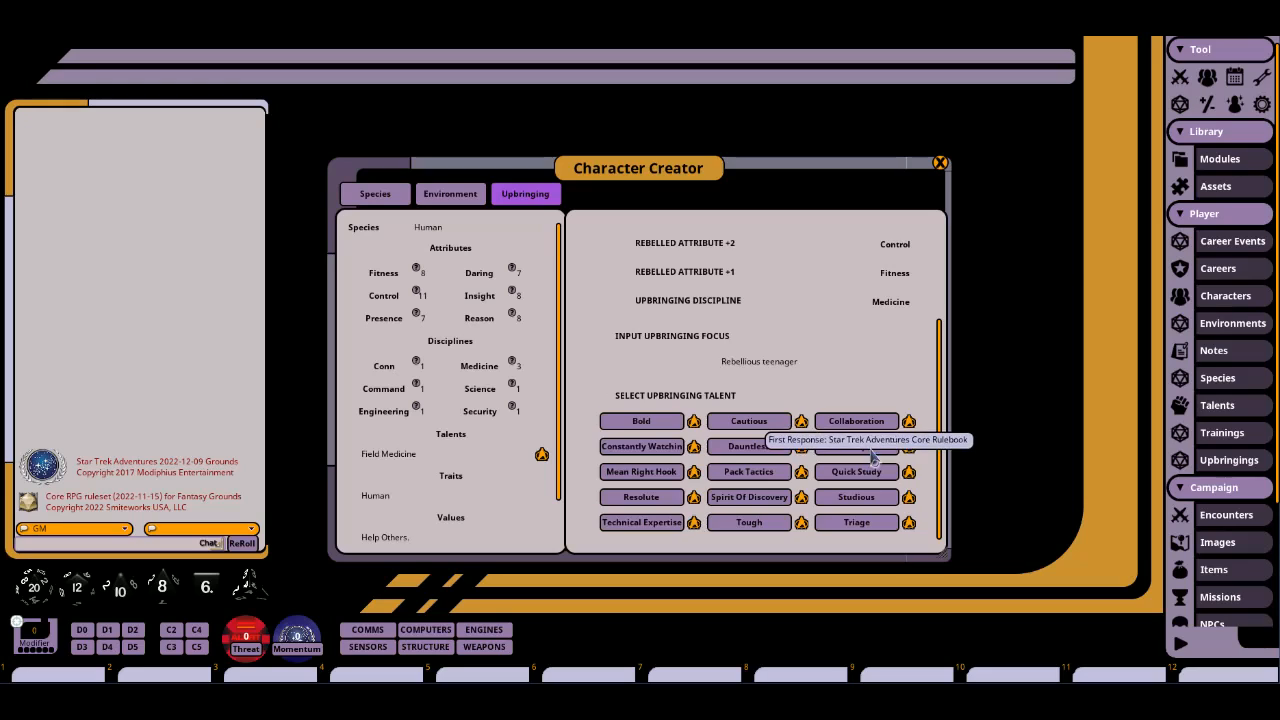
click(866, 450)
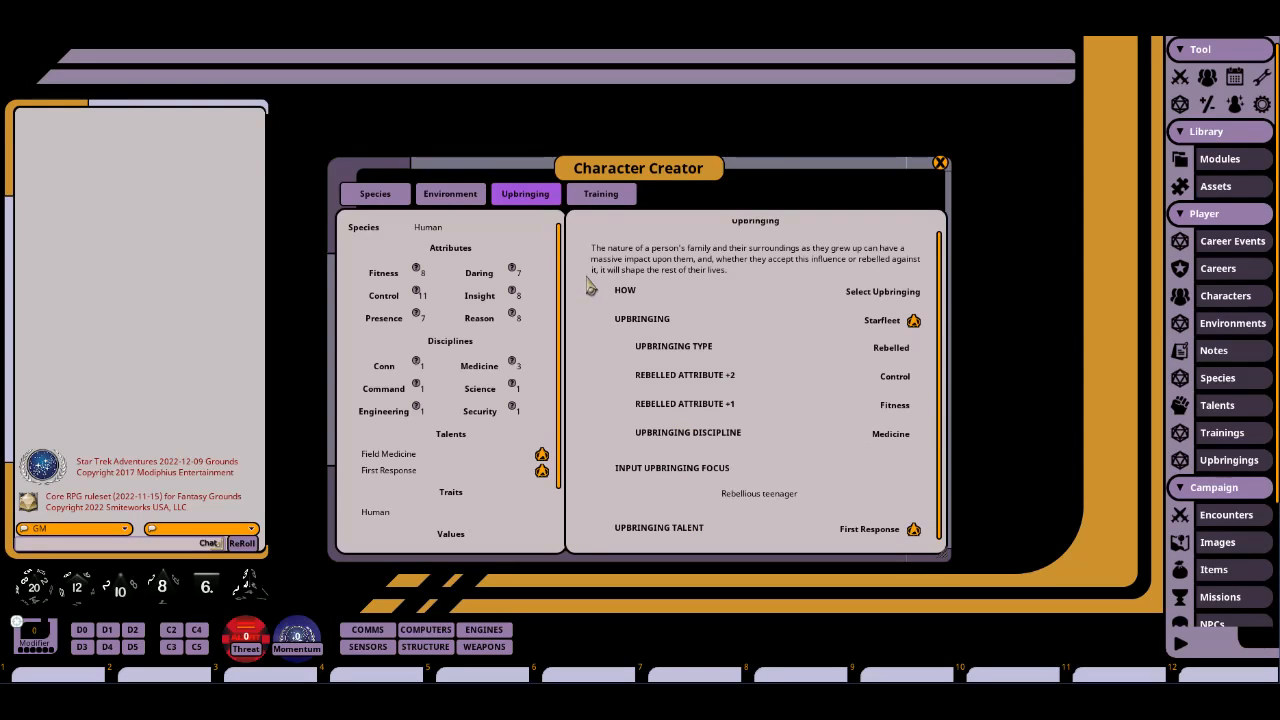
Select the Sciences Track training and use the Three +1 option to raise the Daring, Insight and Reason attributes.
click(600, 194)
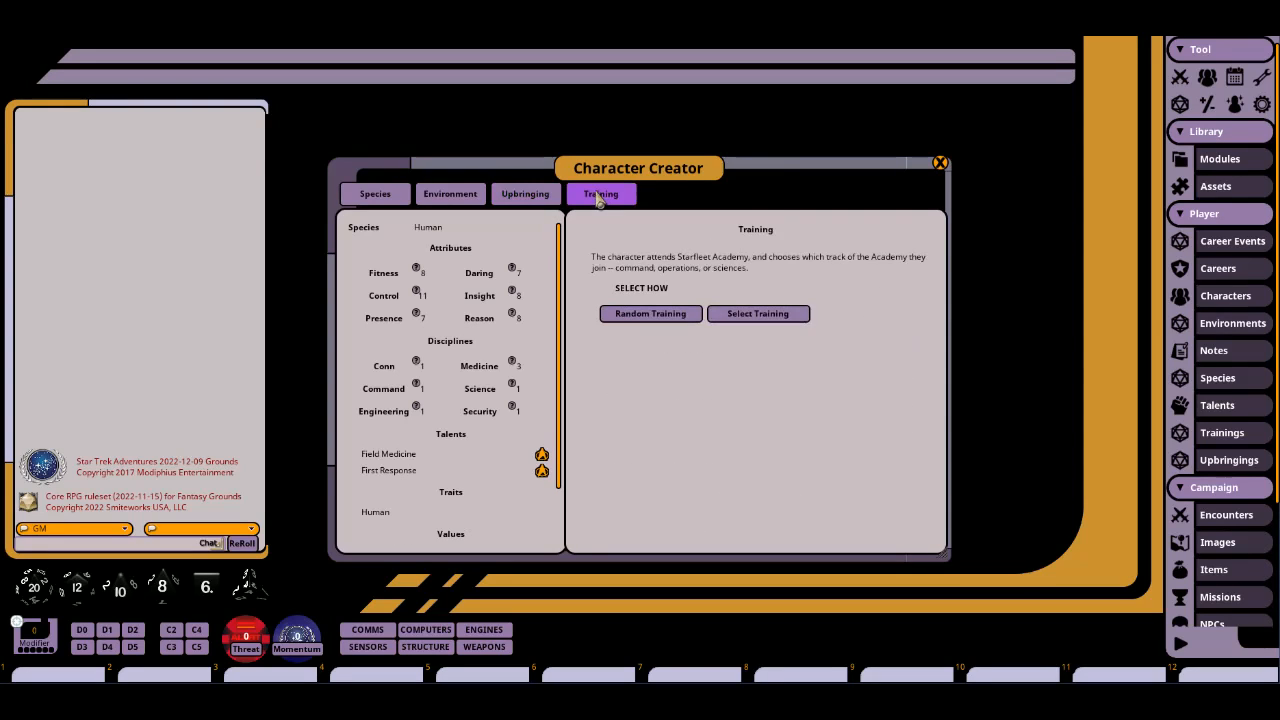
click(751, 315)
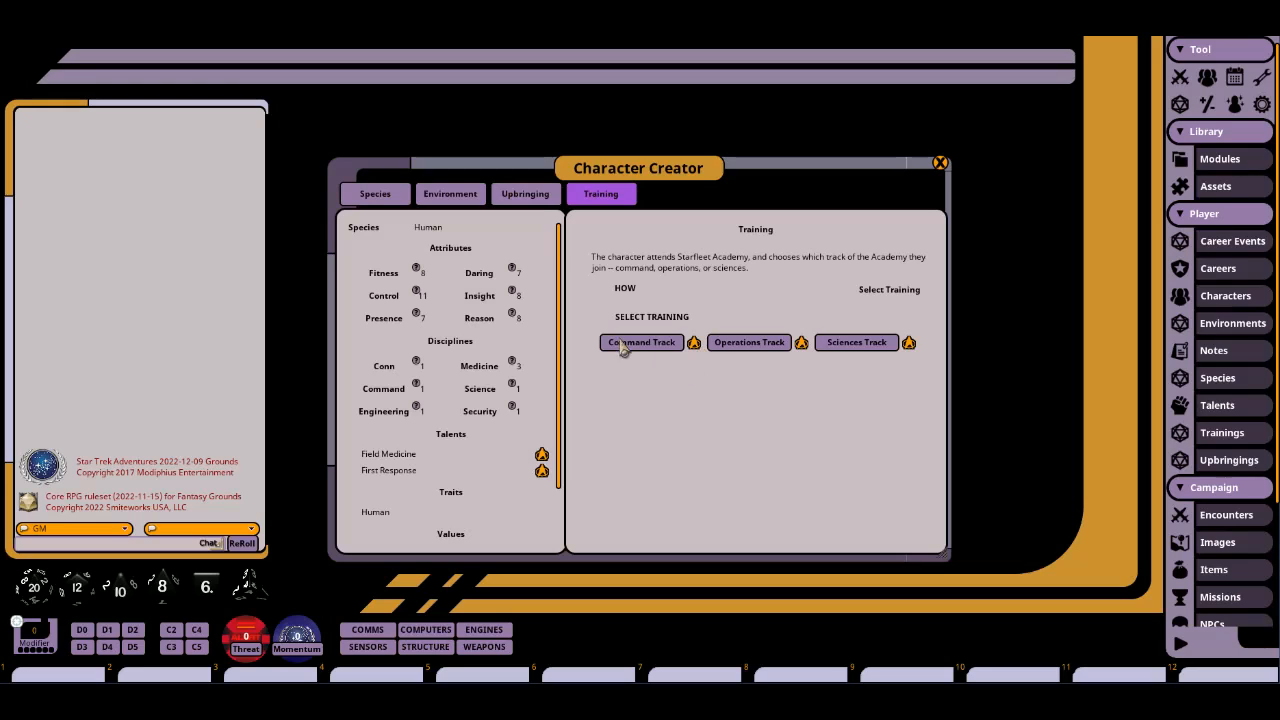
click(833, 345)
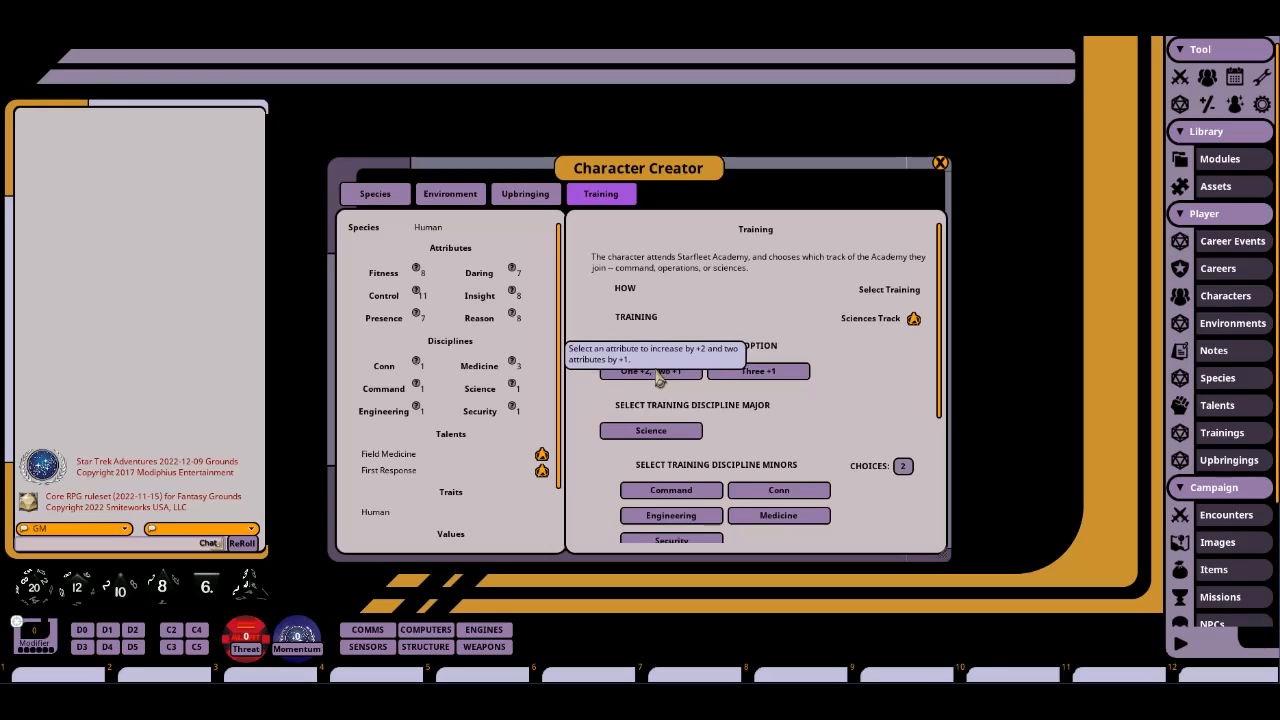
click(745, 380)
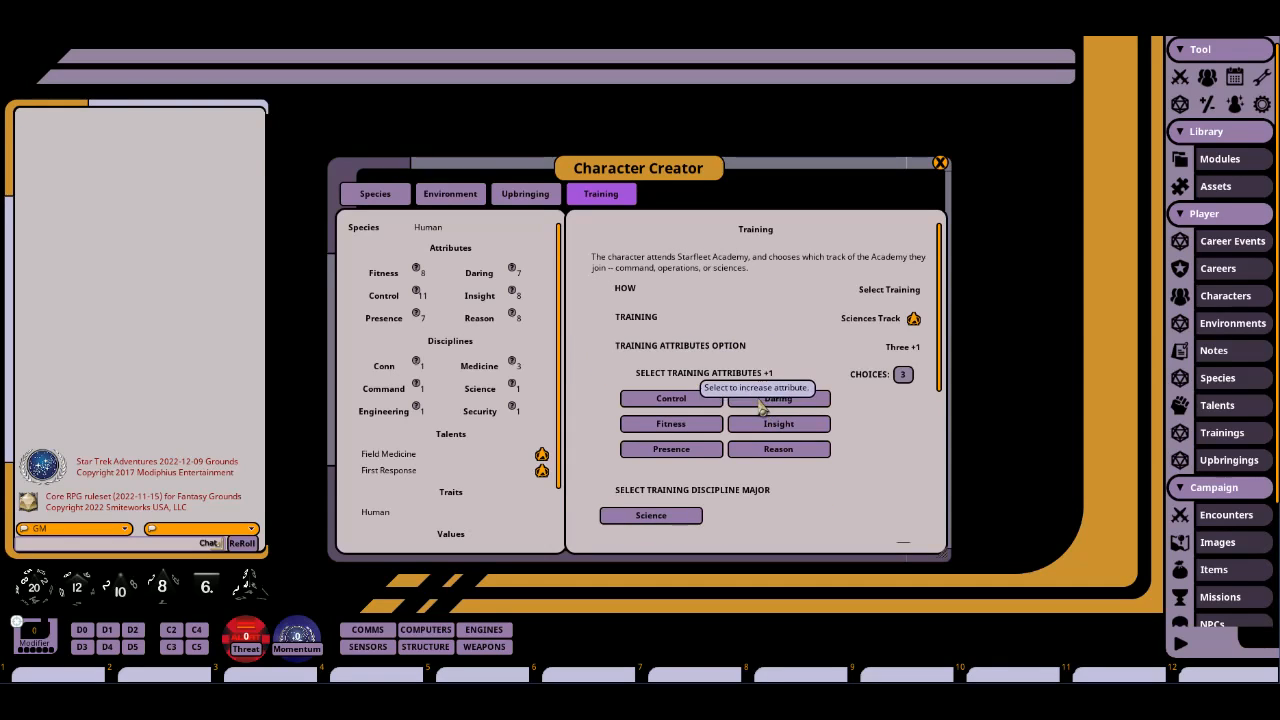
click(770, 400)
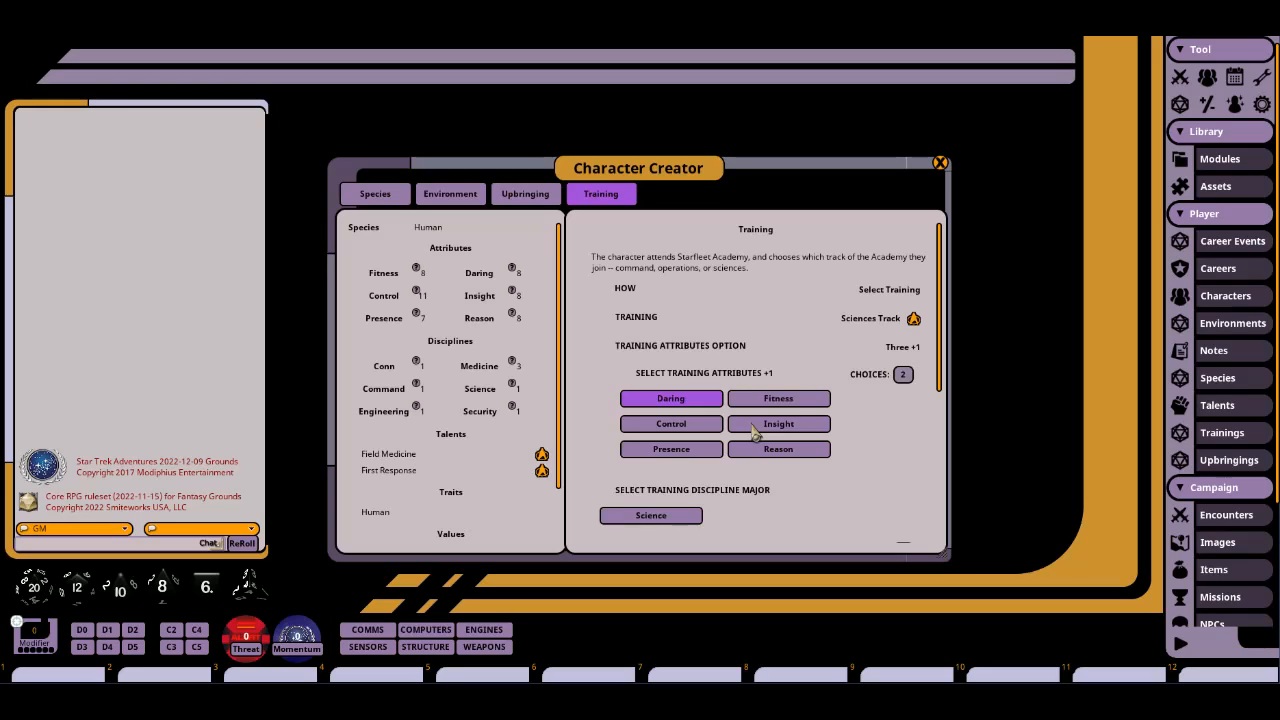
click(755, 428)
click(766, 455)
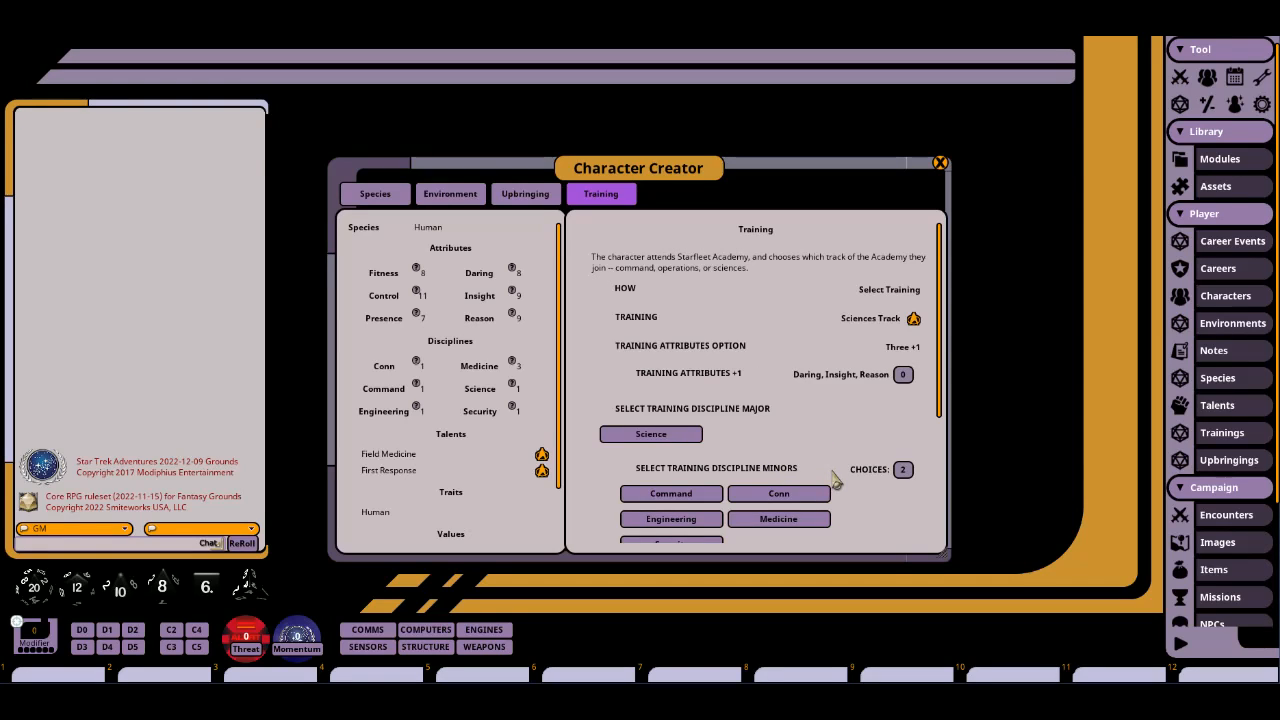
Set Science as the training discipline major, with Medicine and Engineering as the minors.
click(671, 436)
scroll(864, 440, down, 2)
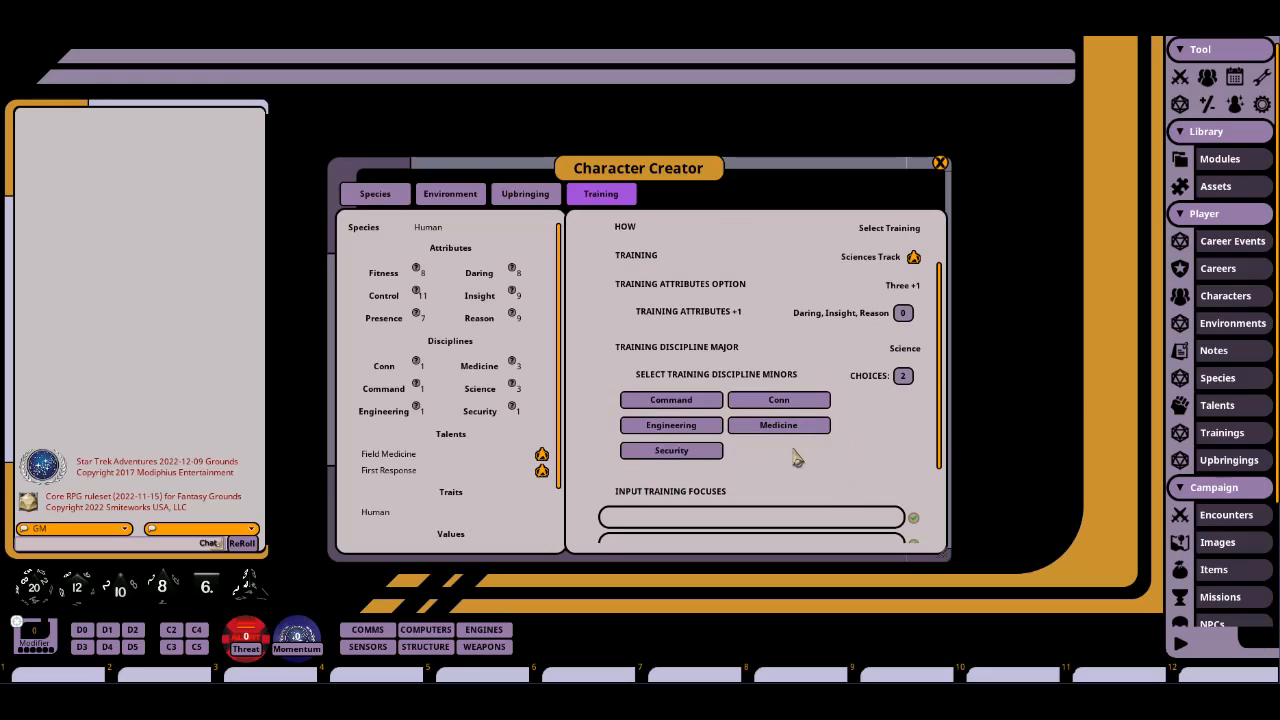
click(778, 428)
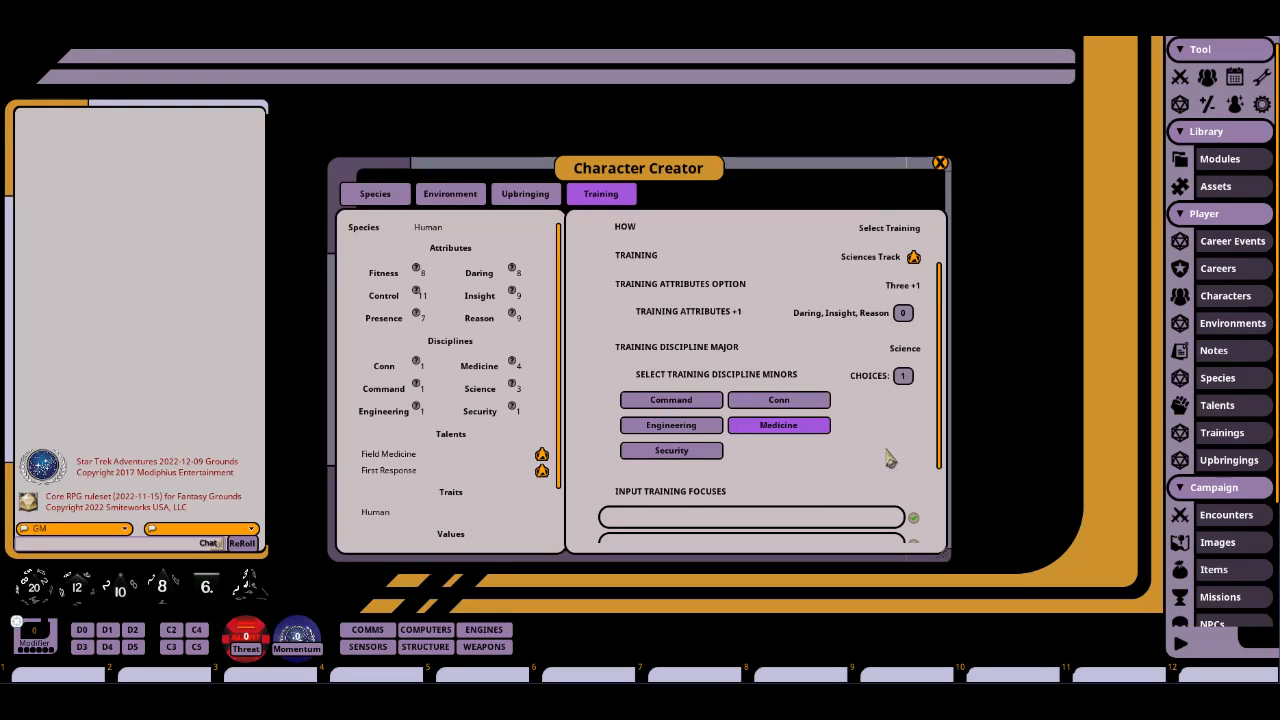
scroll(886, 458, down, 1)
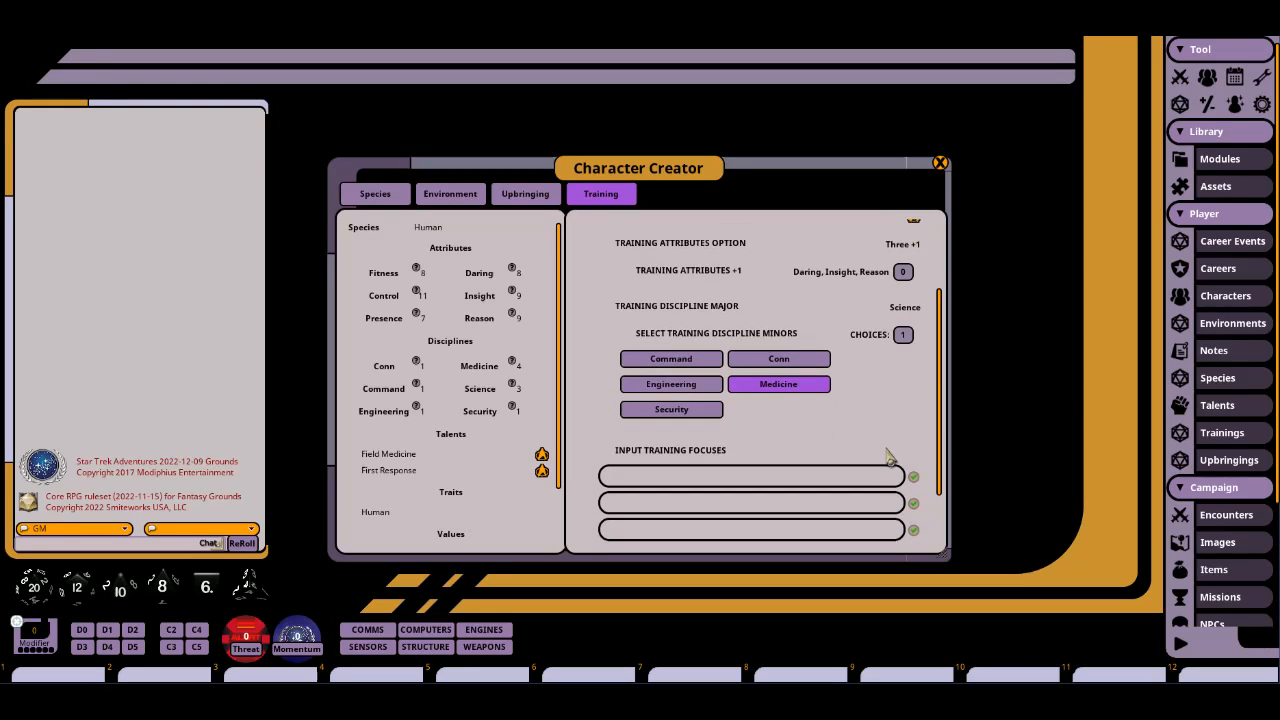
click(655, 386)
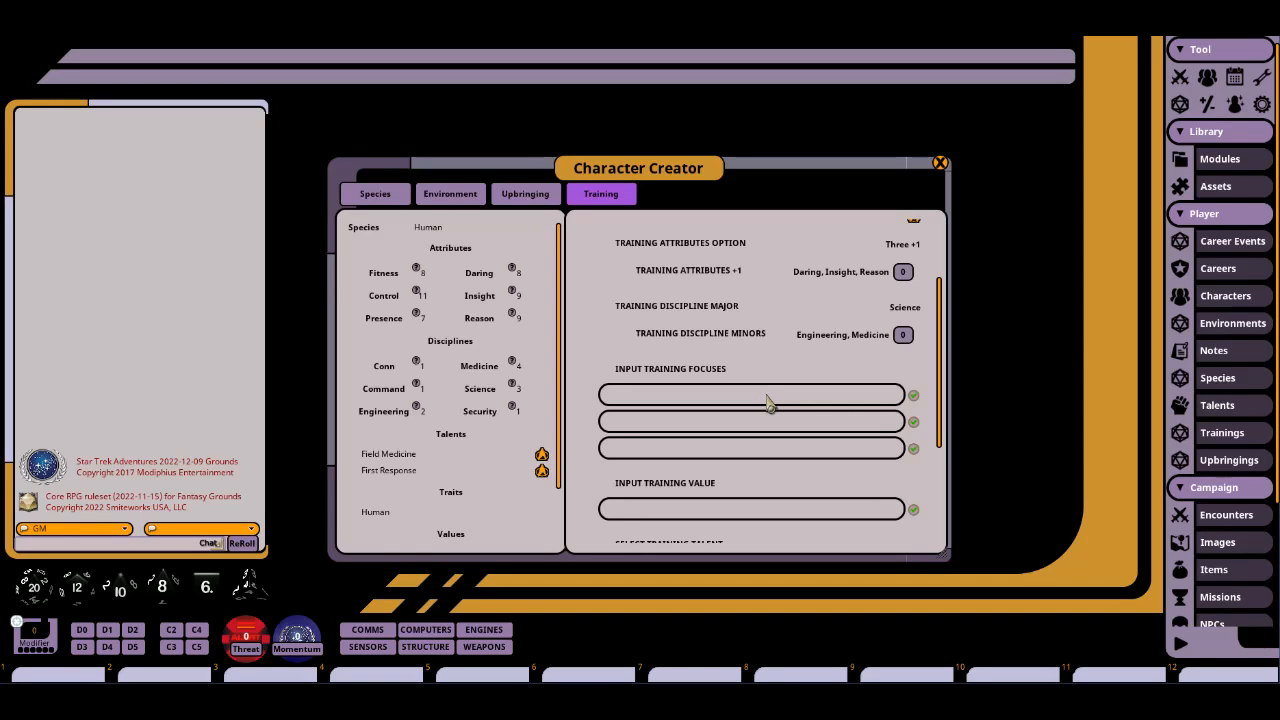
click(768, 401)
text(Help O)
key(BackSpace)
key(BackSpace)
key(BackSpace)
key(BackSpace)
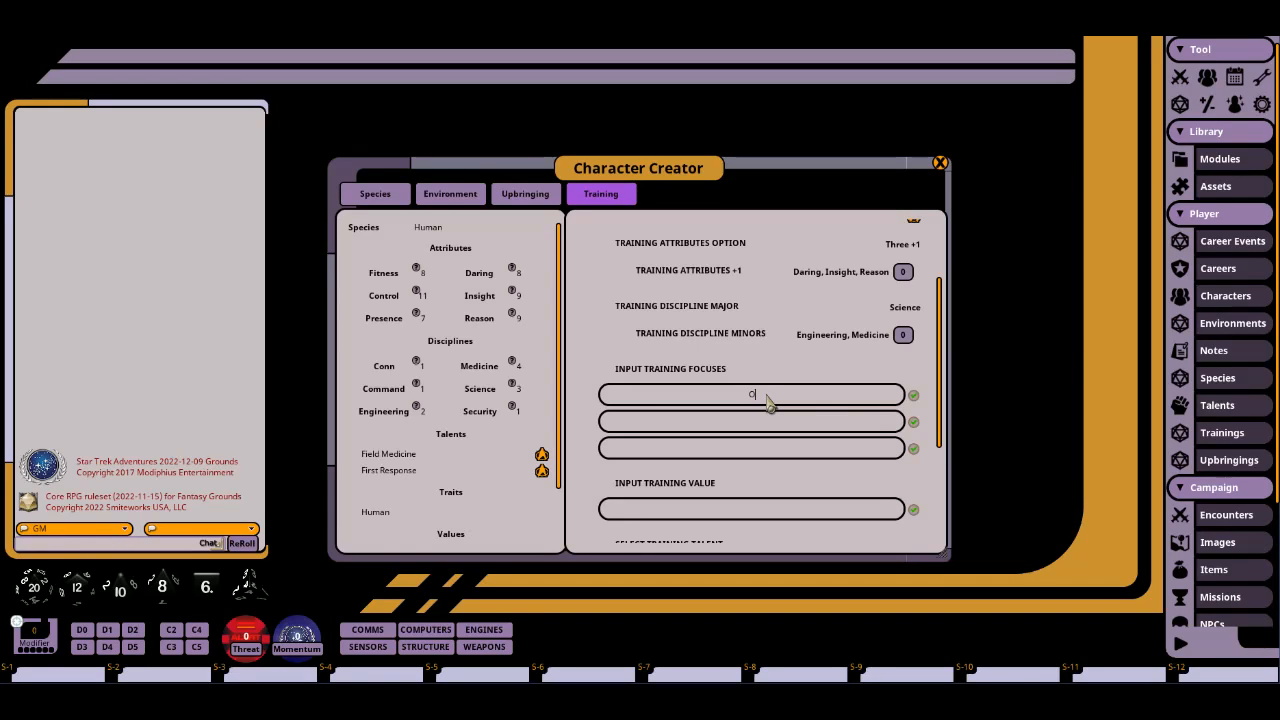
text(Obey orders)
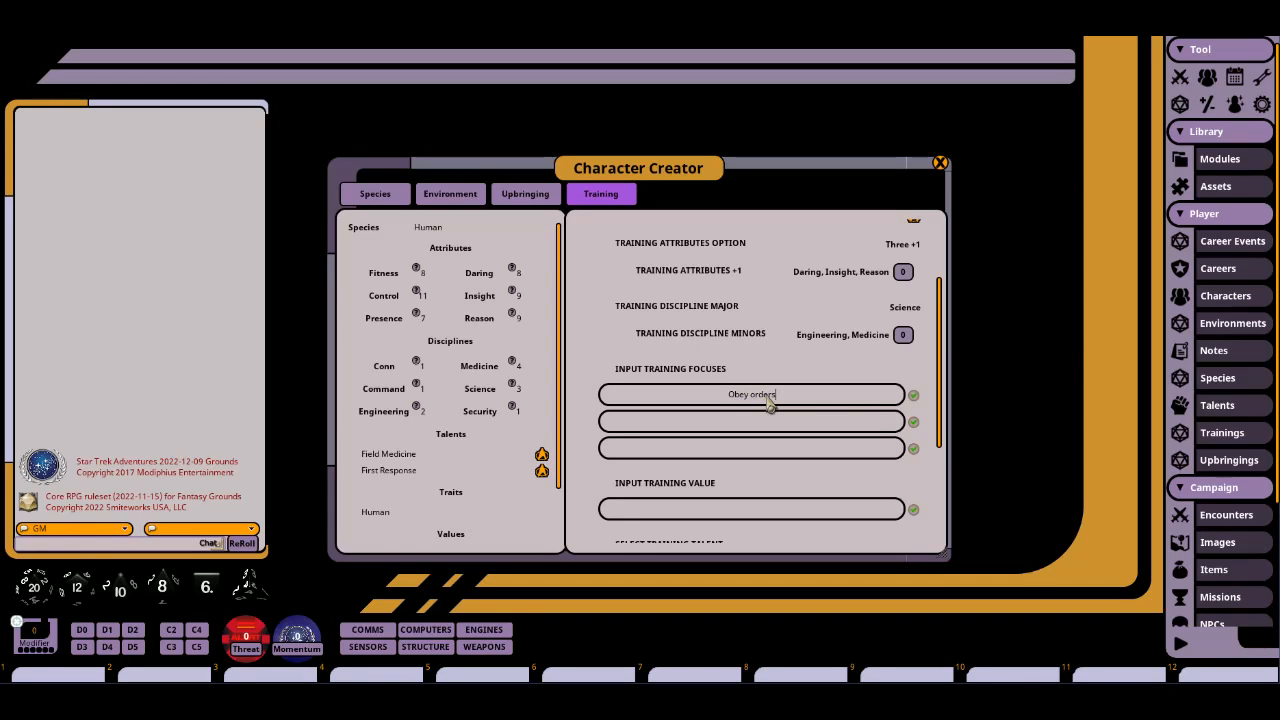
text( ... if they make sense)
key(BackSpace)
key(BackSpace)
key(BackSpace)
key(BackSpace)
key(BackSpace)
key(BackSpace)
key(BackSpace)
key(BackSpace)
key(BackSpace)
key(BackSpace)
key(BackSpace)
key(BackSpace)
key(BackSpace)
key(BackSpace)
key(BackSpace)
key(BackSpace)
key(BackSpace)
key(BackSpace)
key(BackSpace)
key(BackSpace)
Enter the training focuses "Learn all you can.", "Patience is the key." and "An open mind is the path to wisdom.".
text(Learn all you can)
click(751, 428)
text(Patience is the key)
click(749, 455)
text(An open mind is the path to wisdom.)
Enter "Try, try, try." as the training value and confirm it together with the three training focuses.
scroll(752, 452, down, 1)
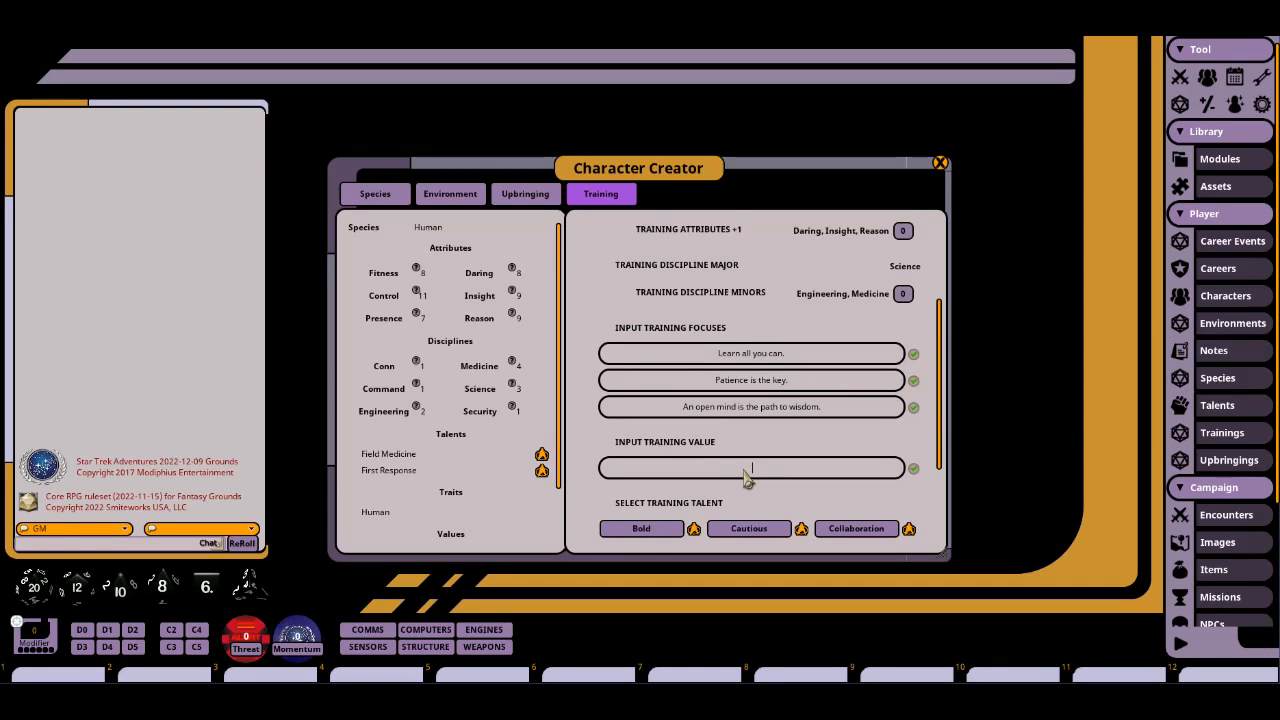
text(Try, try, try.)
click(913, 353)
click(913, 379)
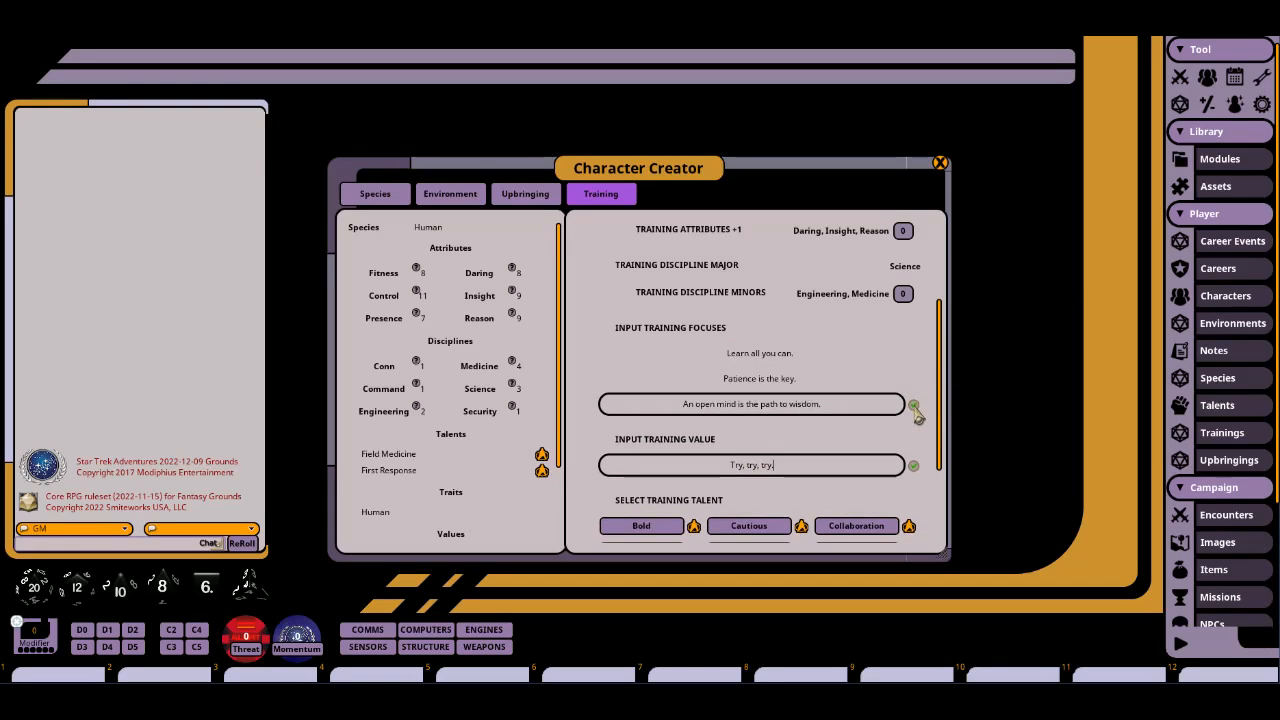
click(913, 405)
click(913, 465)
Review the details of the Doctor's Orders talent and choose it as the training talent.
scroll(870, 402, down, 2)
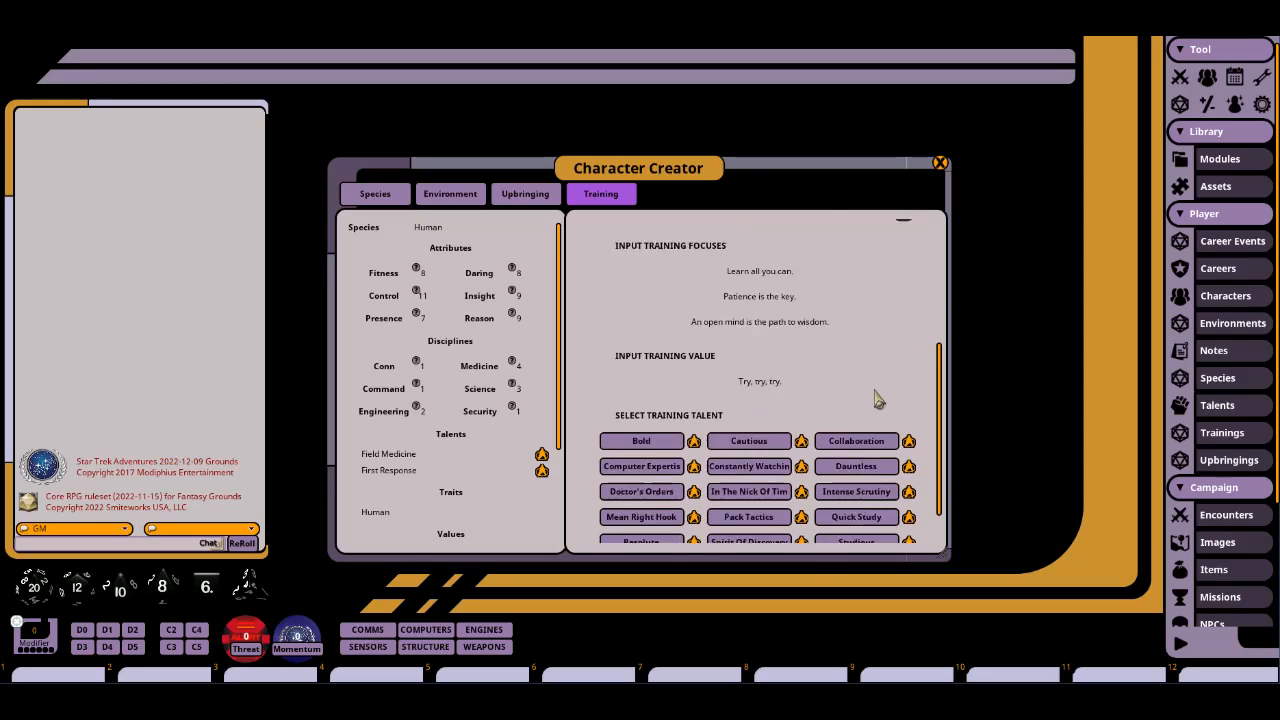
scroll(875, 399, down, 1)
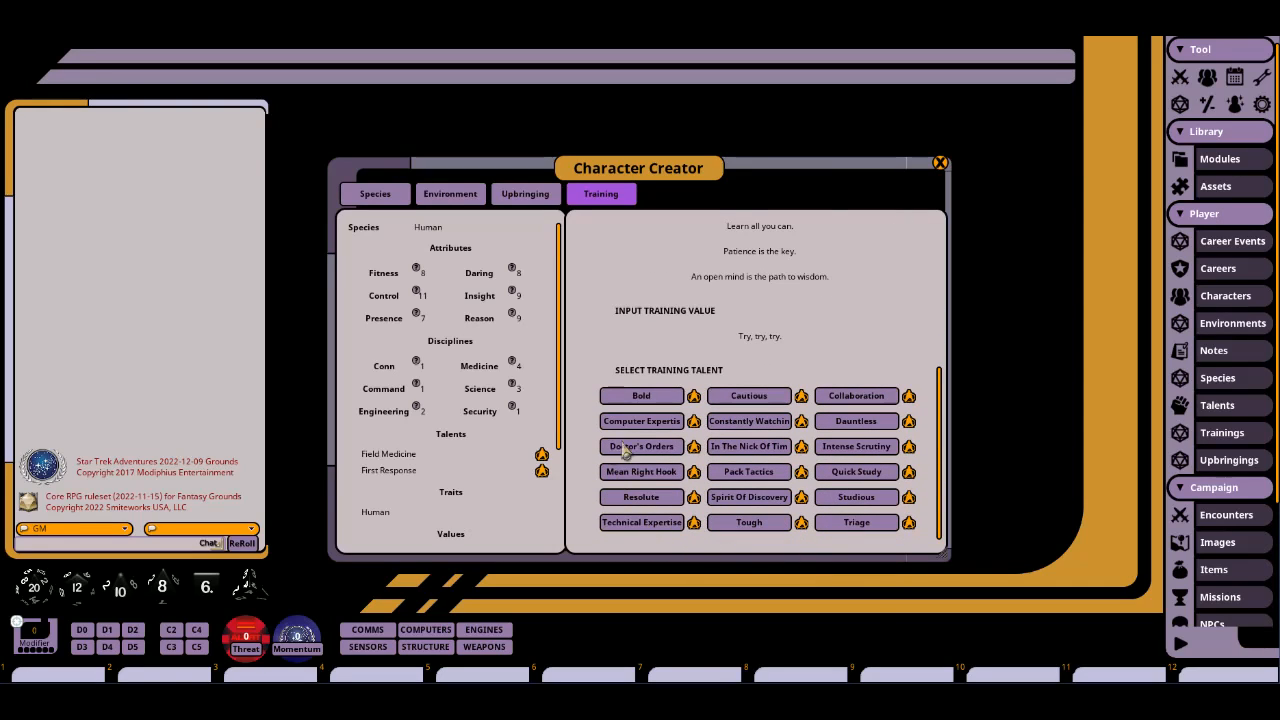
click(694, 449)
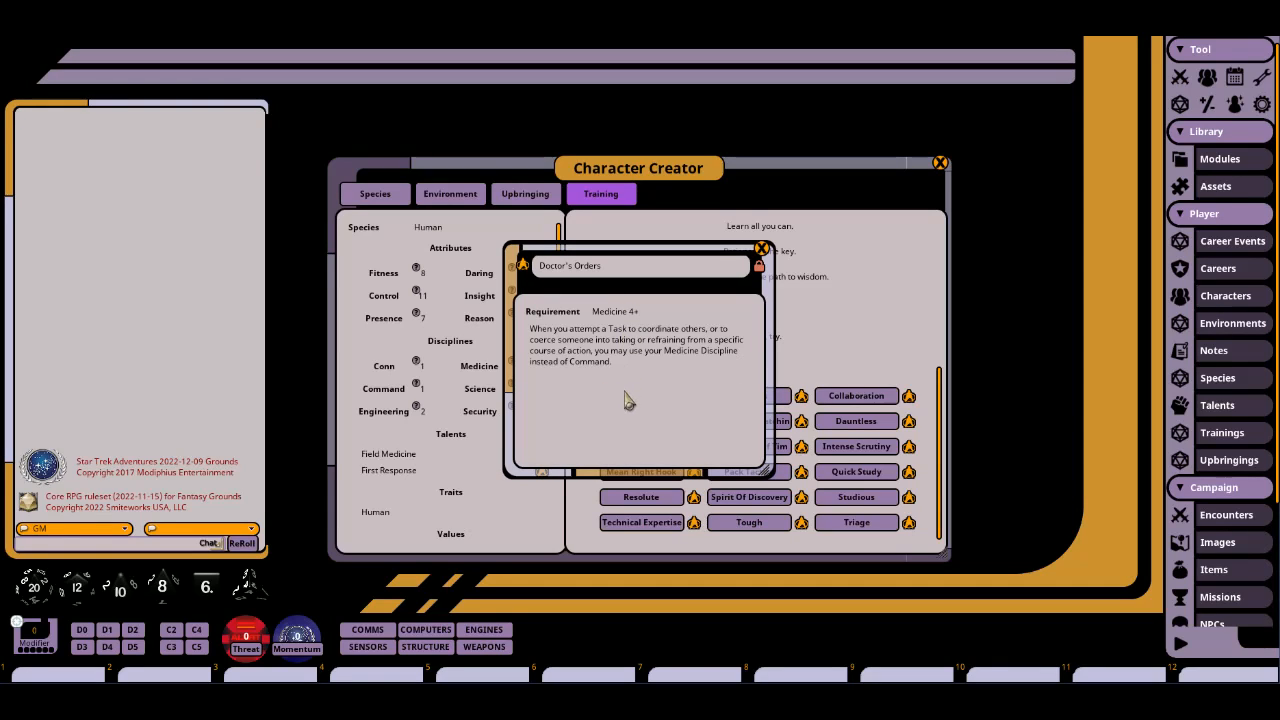
click(762, 249)
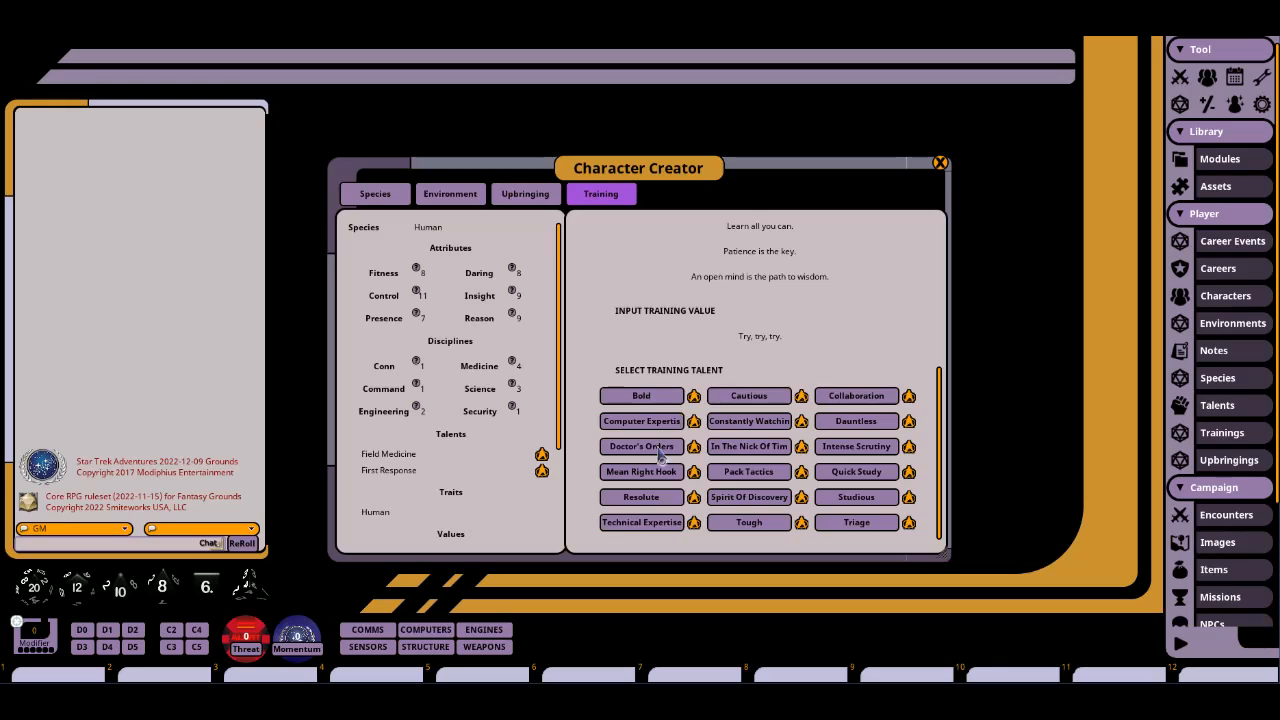
click(659, 450)
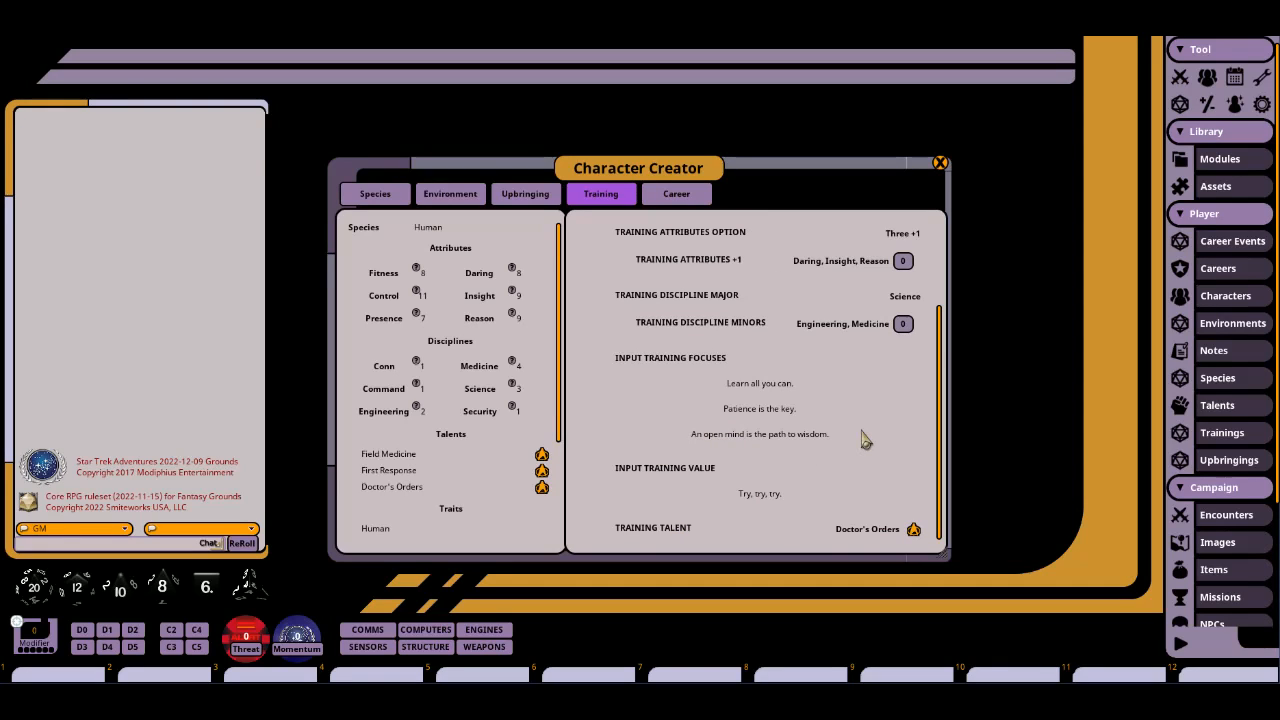
Choose Young Officer as the career and confirm "Obey orders ... unless they conflict with my personal beliefs." as the career value.
click(679, 200)
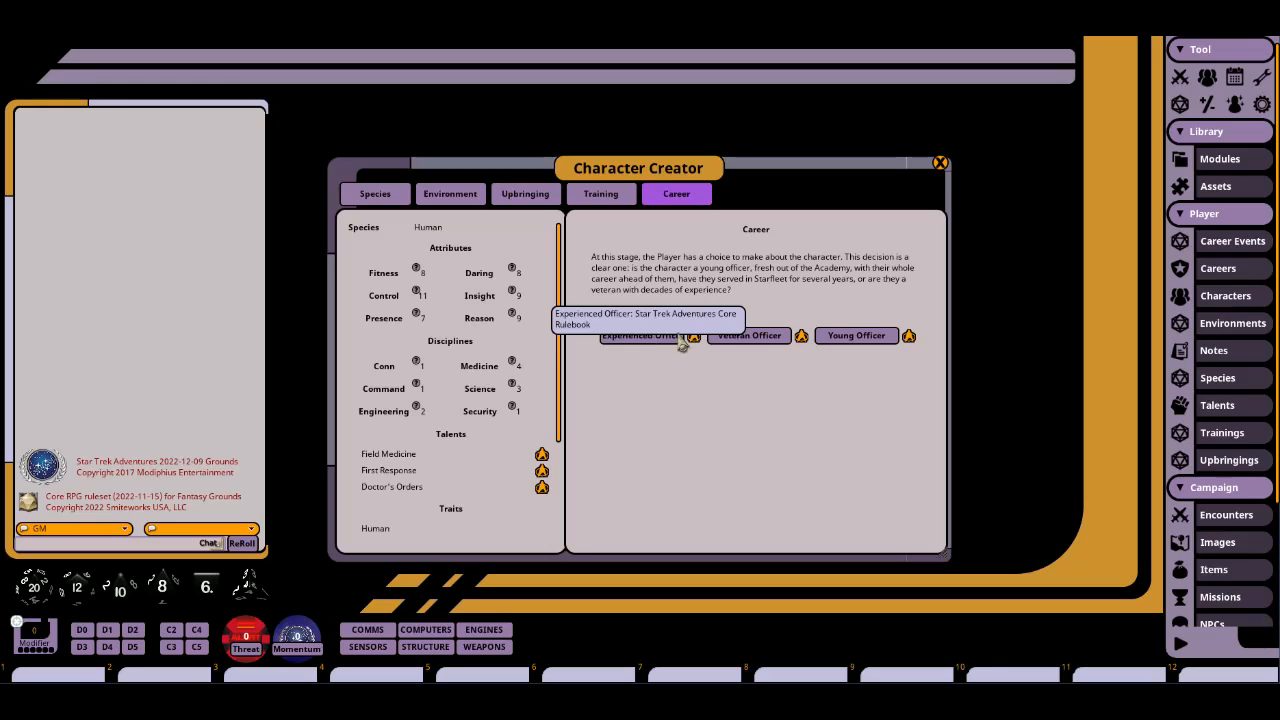
click(864, 337)
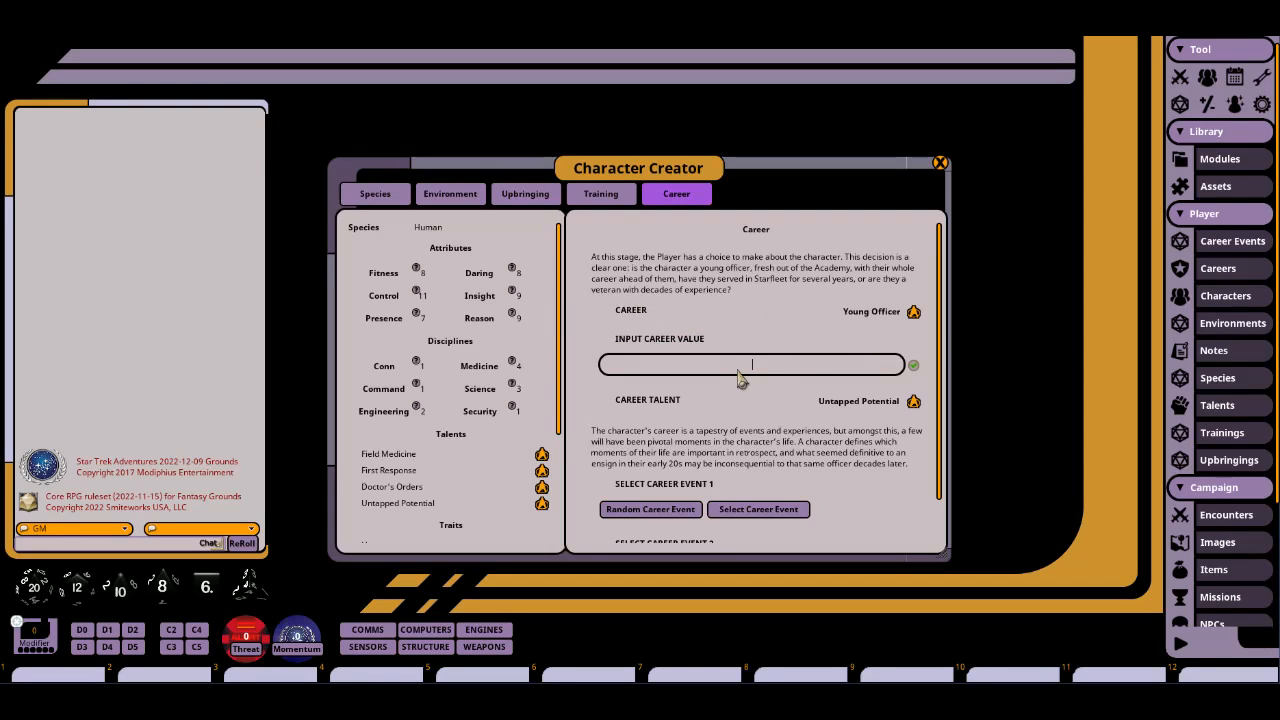
text(Obey orders ... unless they conflict with my personal beliefs.)
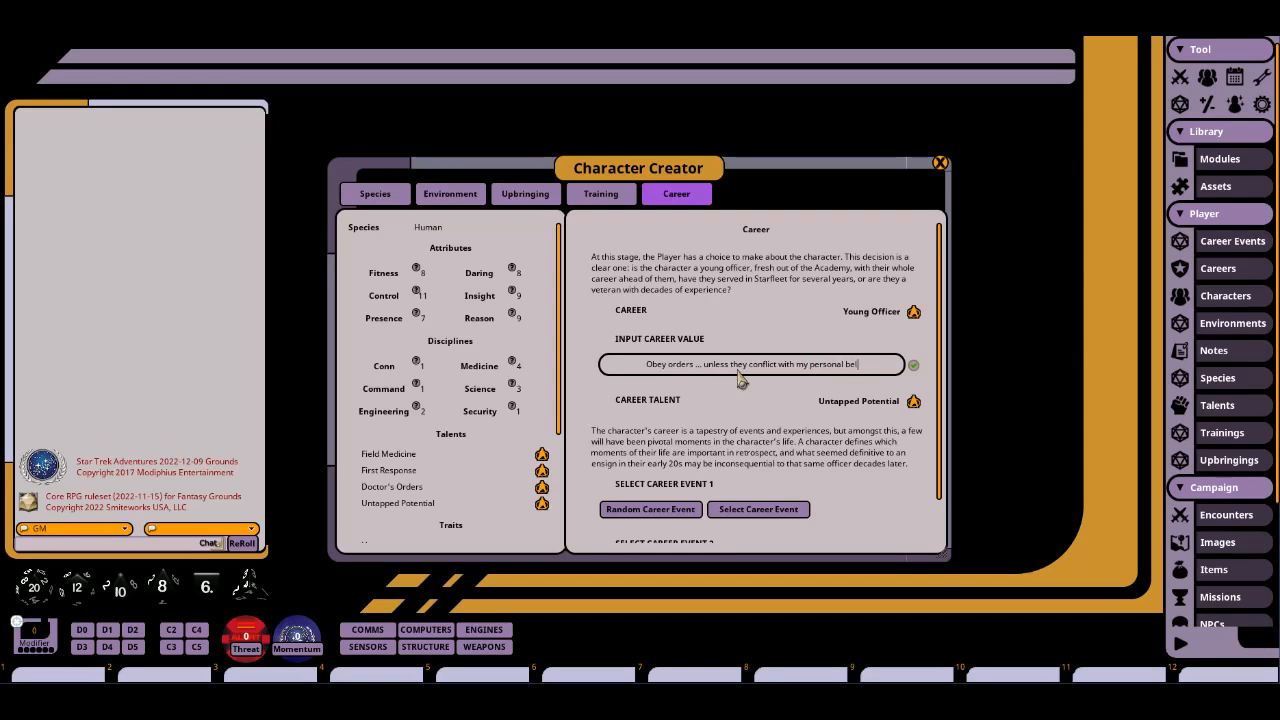
click(913, 366)
Select Mentored as career event 1, with Medicine as its discipline and Insight as its attribute.
scroll(792, 413, down, 1)
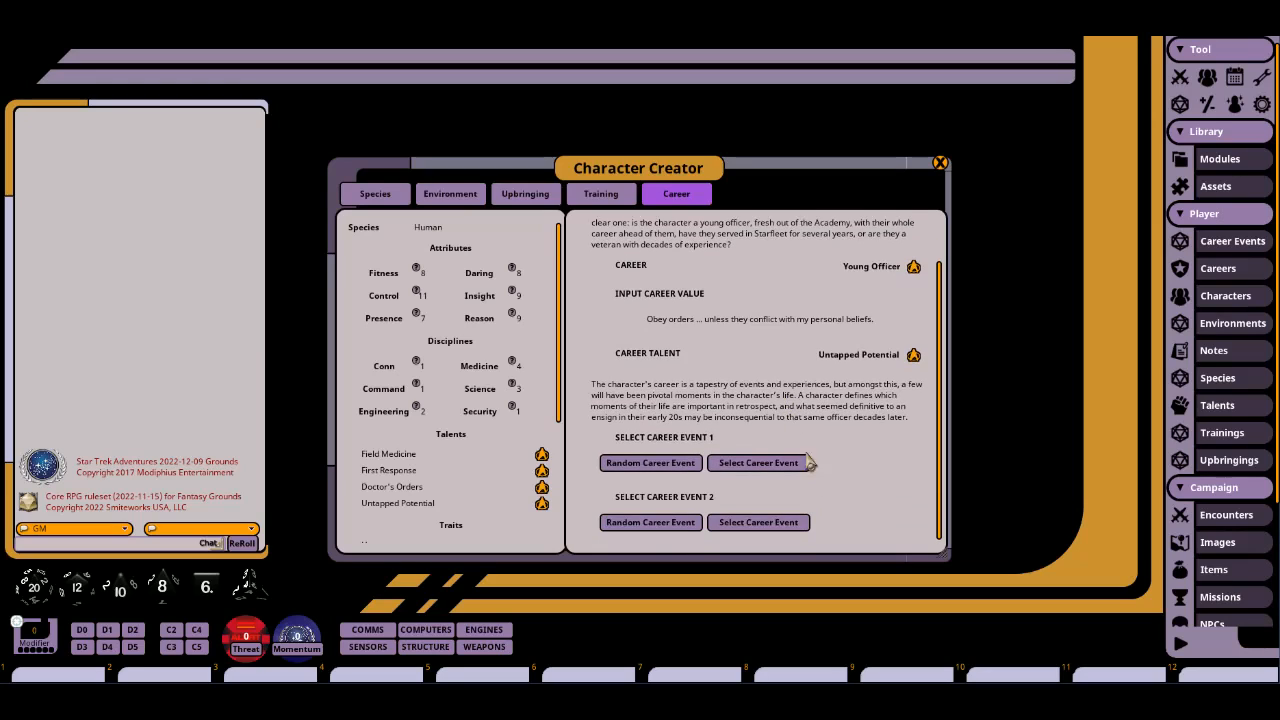
click(745, 470)
scroll(745, 475, down, 4)
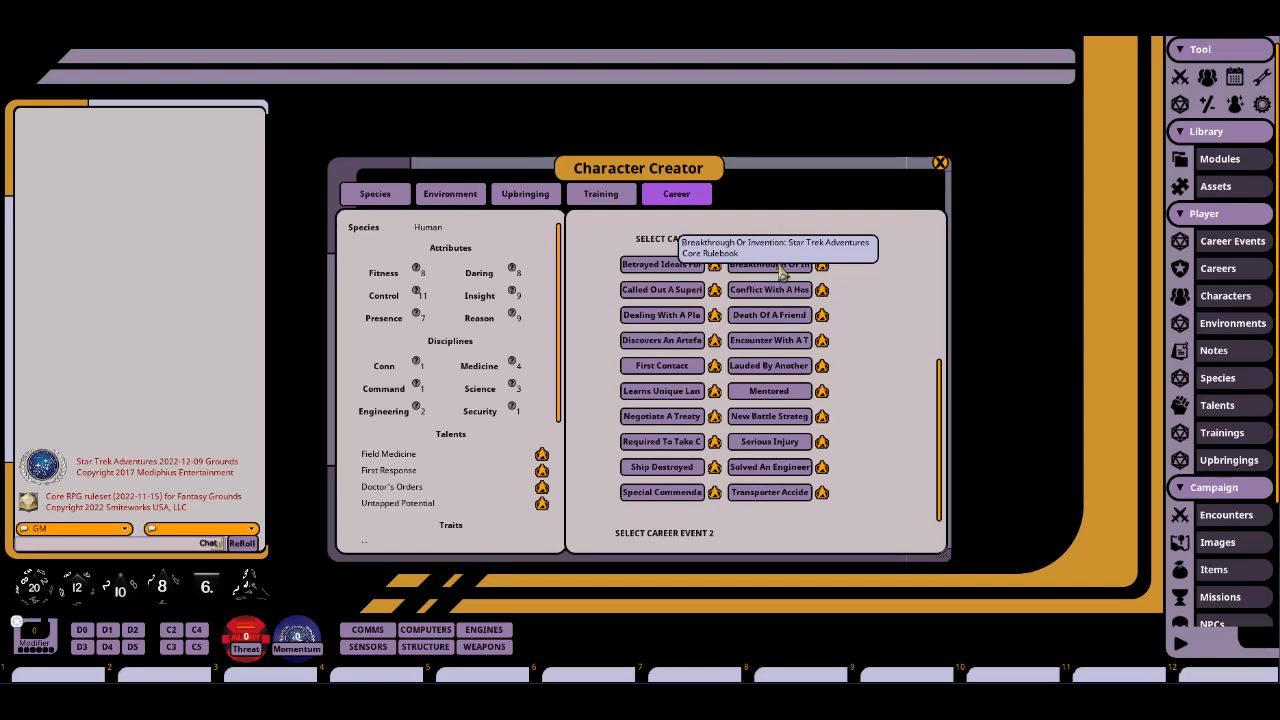
click(770, 392)
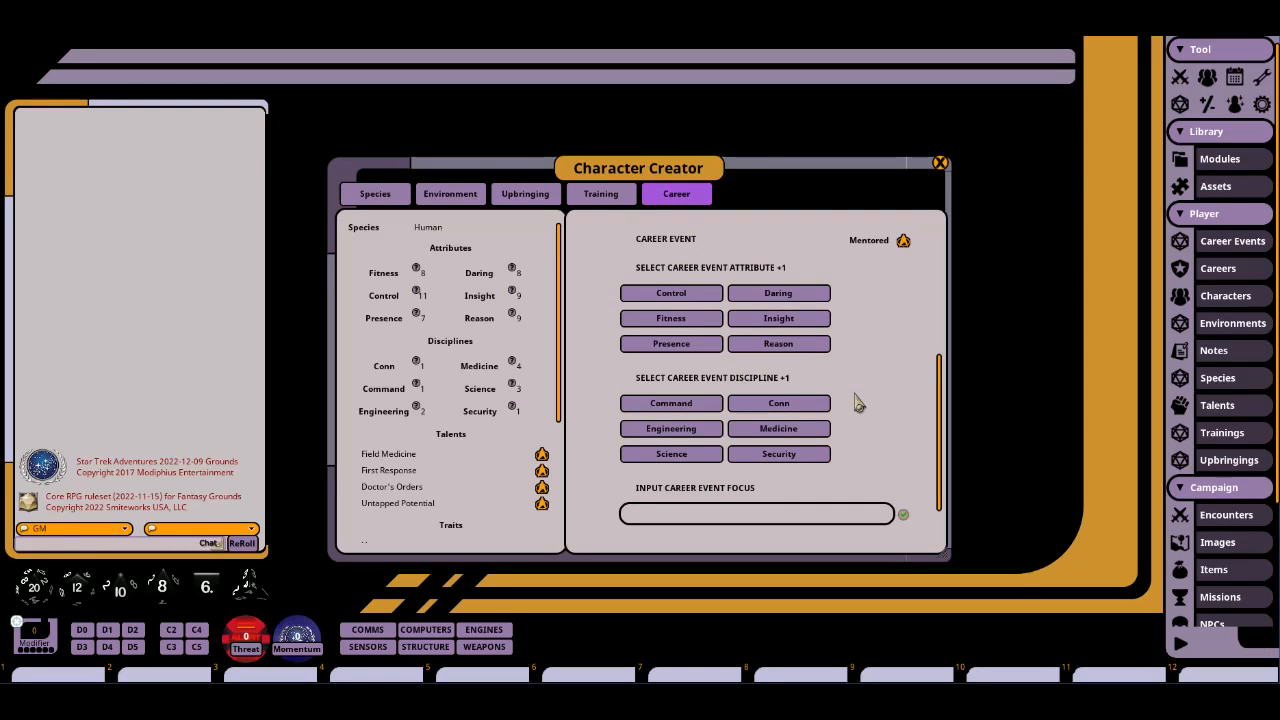
click(790, 396)
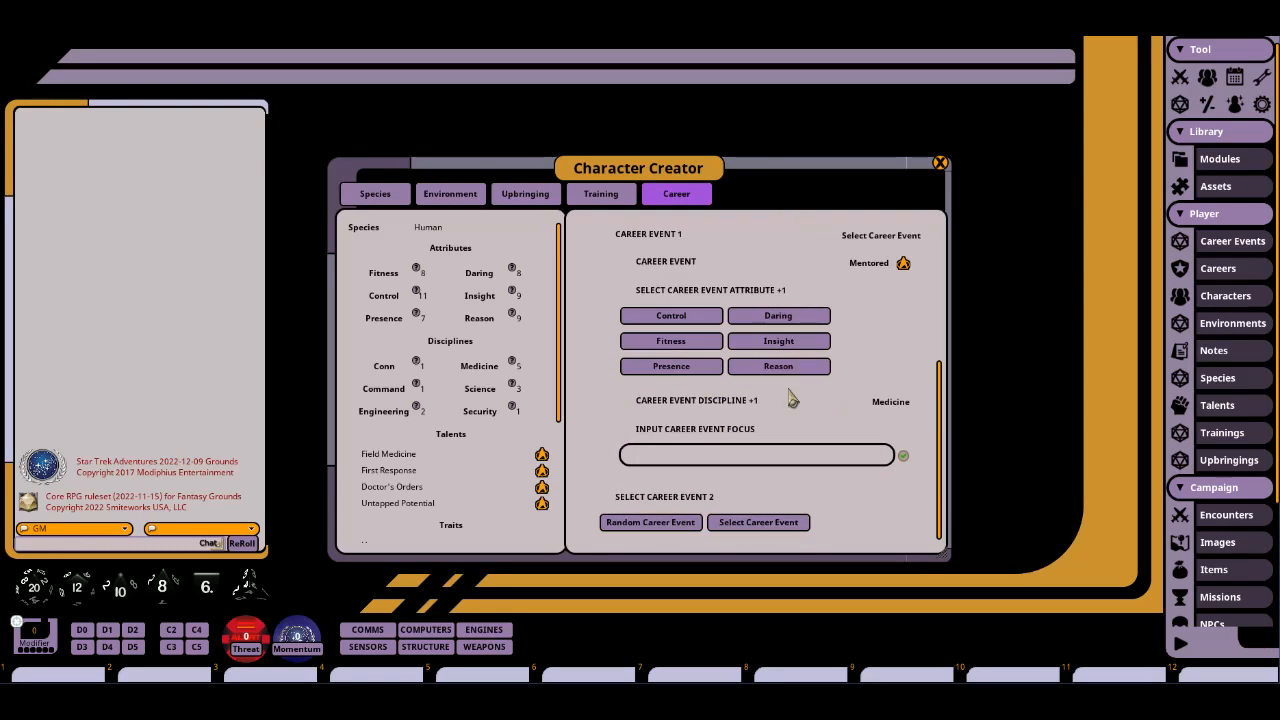
click(748, 346)
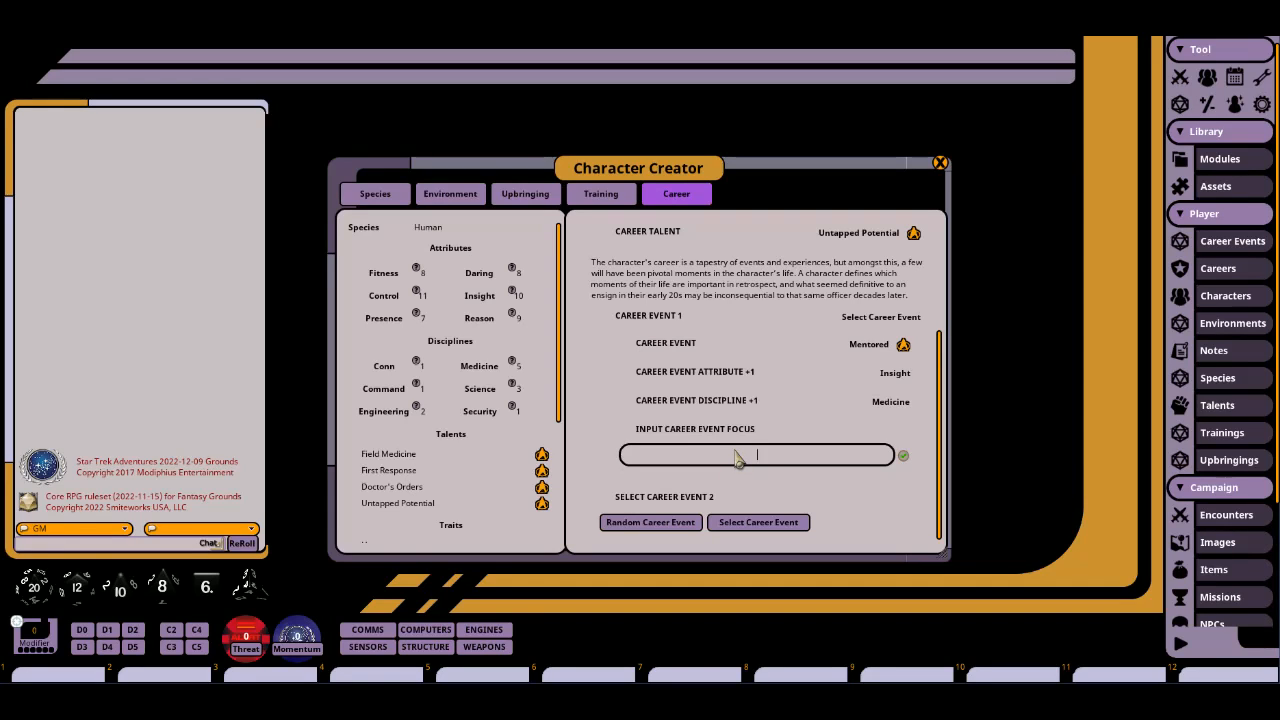
Enter and confirm "Learned from mentor: teach others." as the focus for career event 1.
text(L)
text(earned from older)
key(BackSpace)
key(BackSpace)
key(BackSpace)
key(BackSpace)
key(BackSpace)
key(BackSpace)
key(BackSpace)
key(BackSpace)
key(BackSpace)
key(BackSpace)
key(BackSpace)
key(BackSpace)
key(BackSpace)
key(BackSpace)
key(BackSpace)
text(earned from mentor: teach otehrs.)
key(BackSpace)
key(BackSpace)
key(BackSpace)
key(BackSpace)
key(BackSpace)
text(hers.)
click(904, 456)
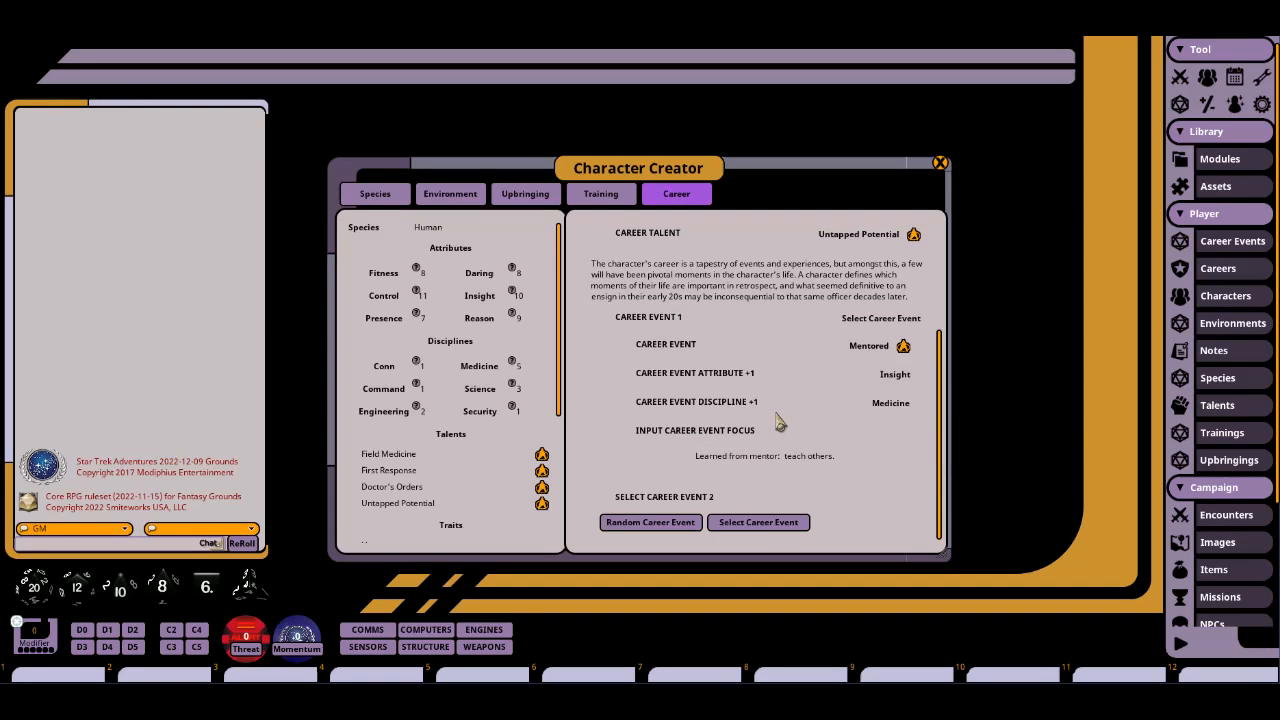
Select Learns Unique Language as career event 2 and confirm "Interested in other cultures." as its focus.
click(757, 522)
scroll(776, 397, down, 3)
scroll(778, 450, down, 3)
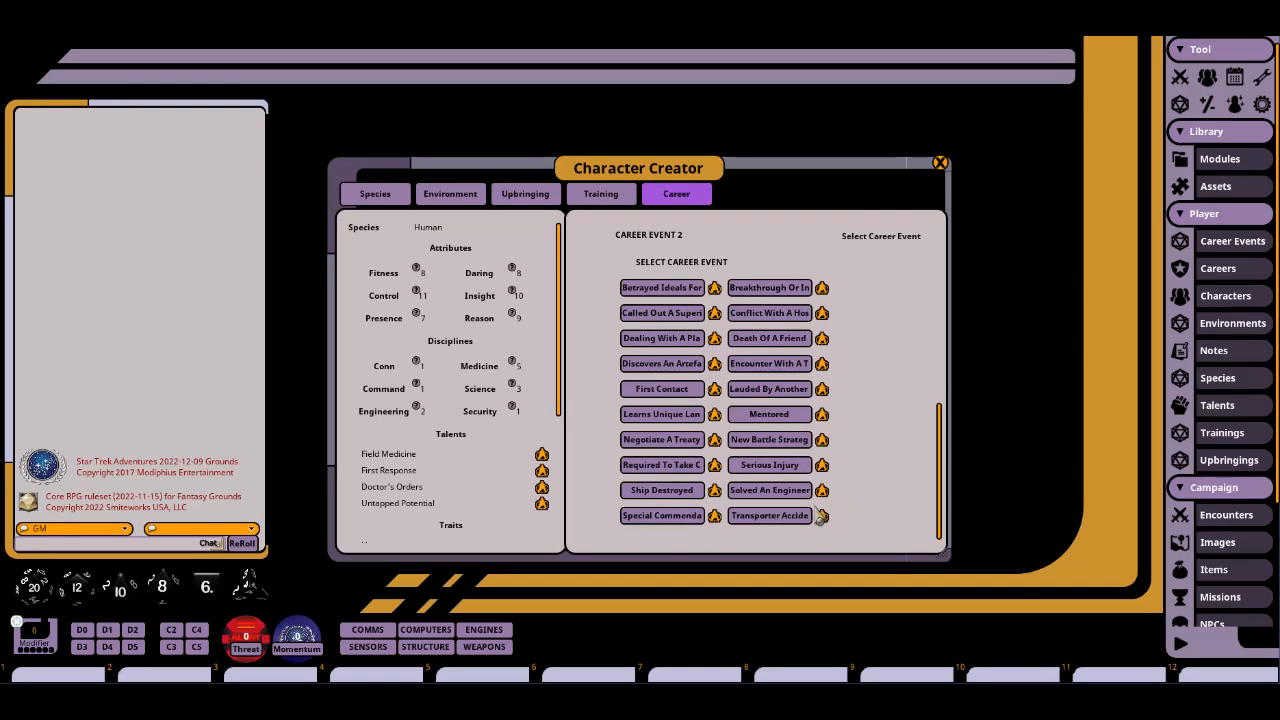
click(652, 418)
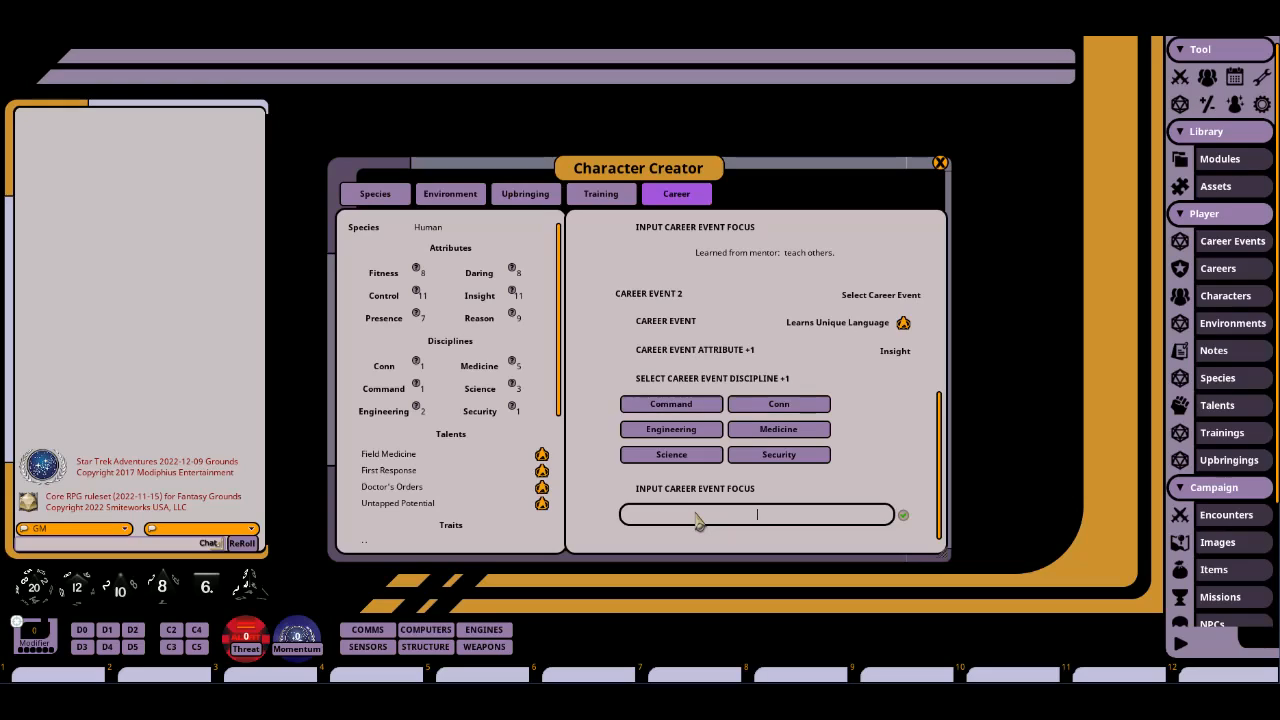
text(Interested in other cultures.)
click(903, 516)
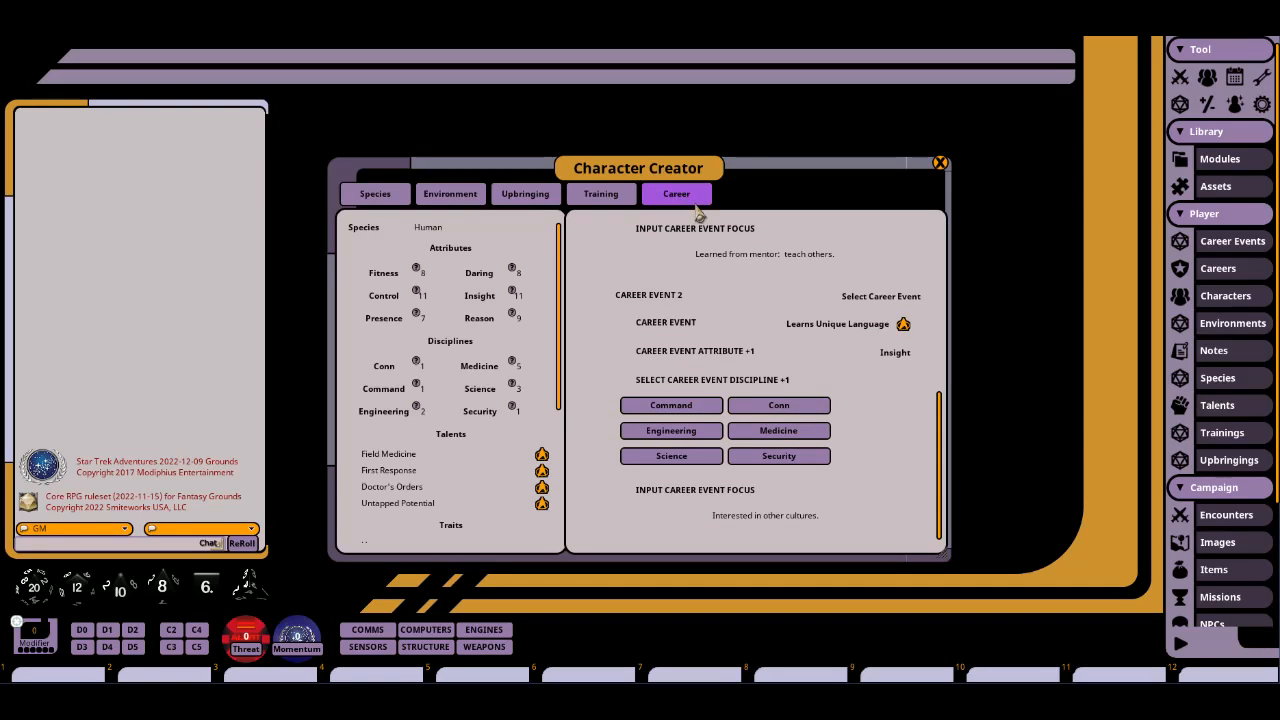
Review the career choices and set Medicine as the discipline for career event 2.
scroll(753, 400, up, 6)
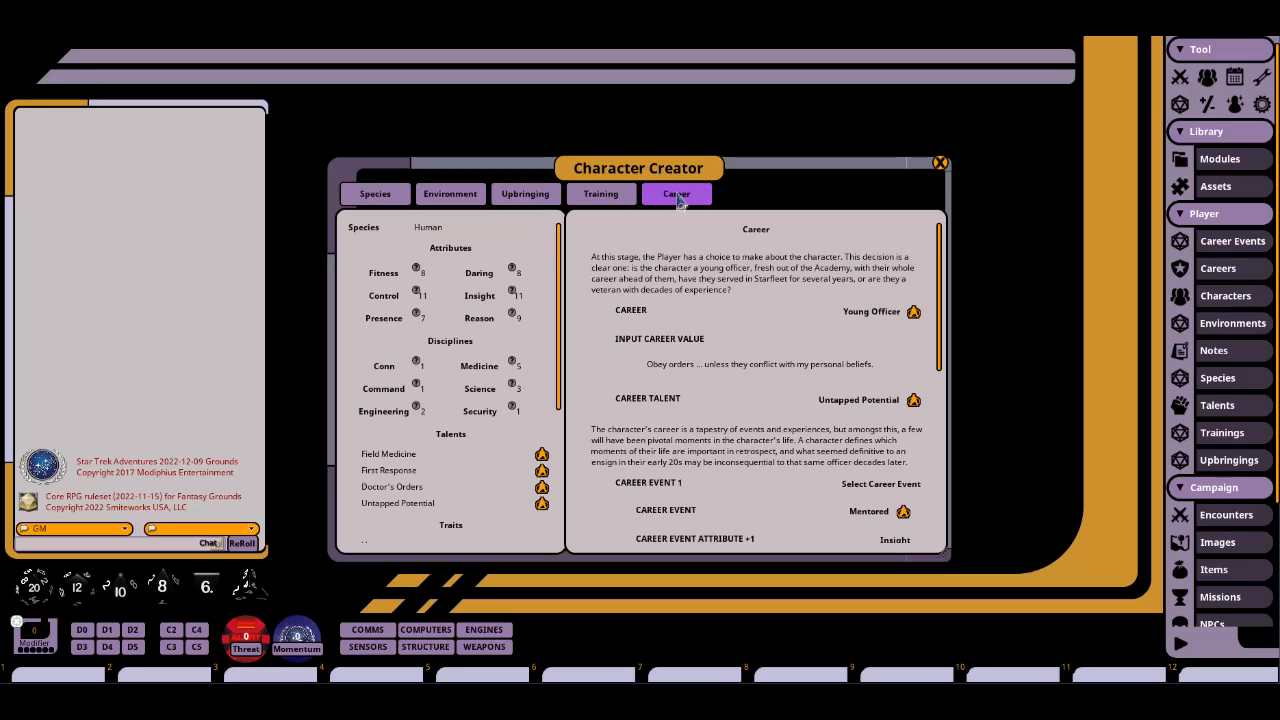
scroll(733, 400, down, 8)
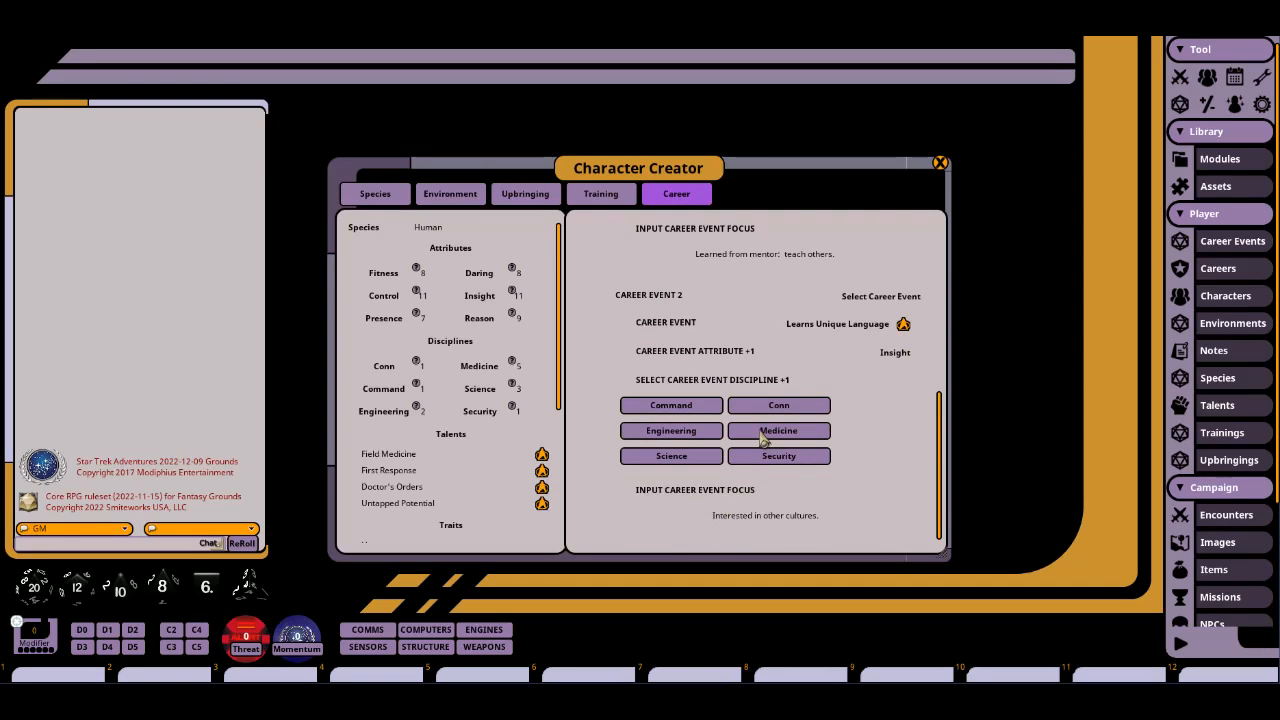
click(762, 436)
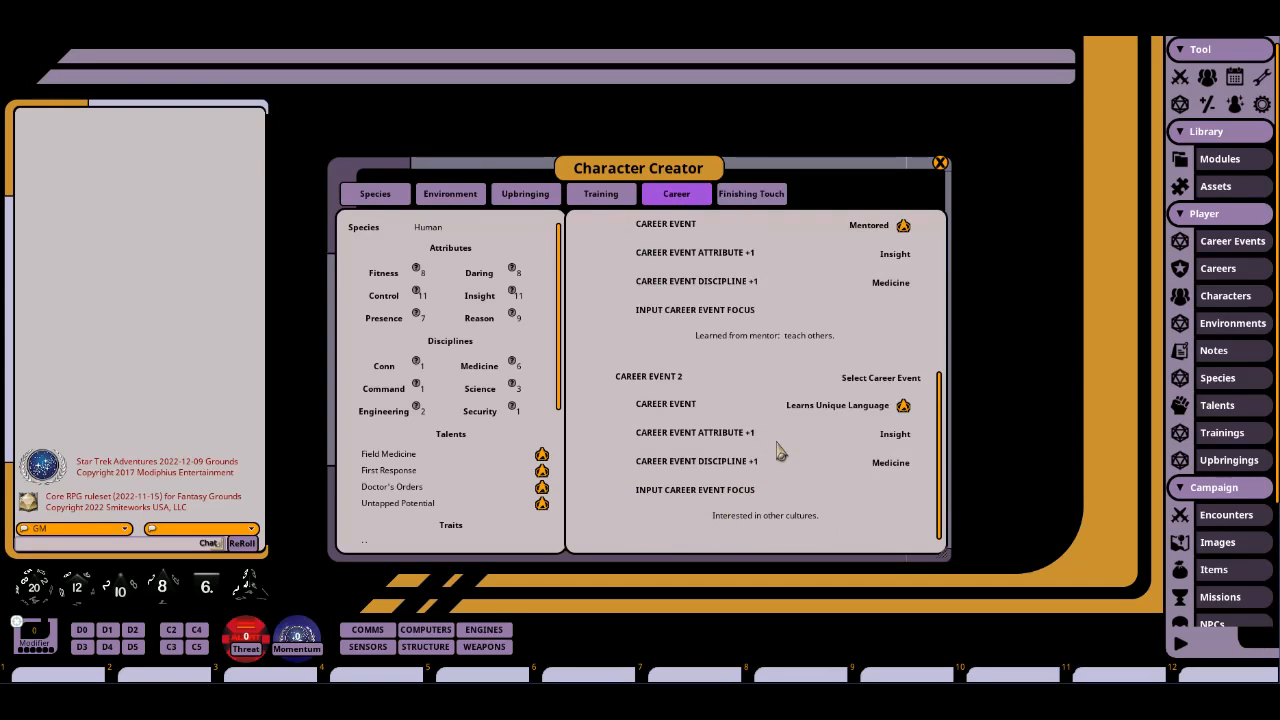
Enter and confirm "Life, Comfort, Peace" as the final value in the finishing touches.
click(751, 195)
scroll(758, 330, down, 5)
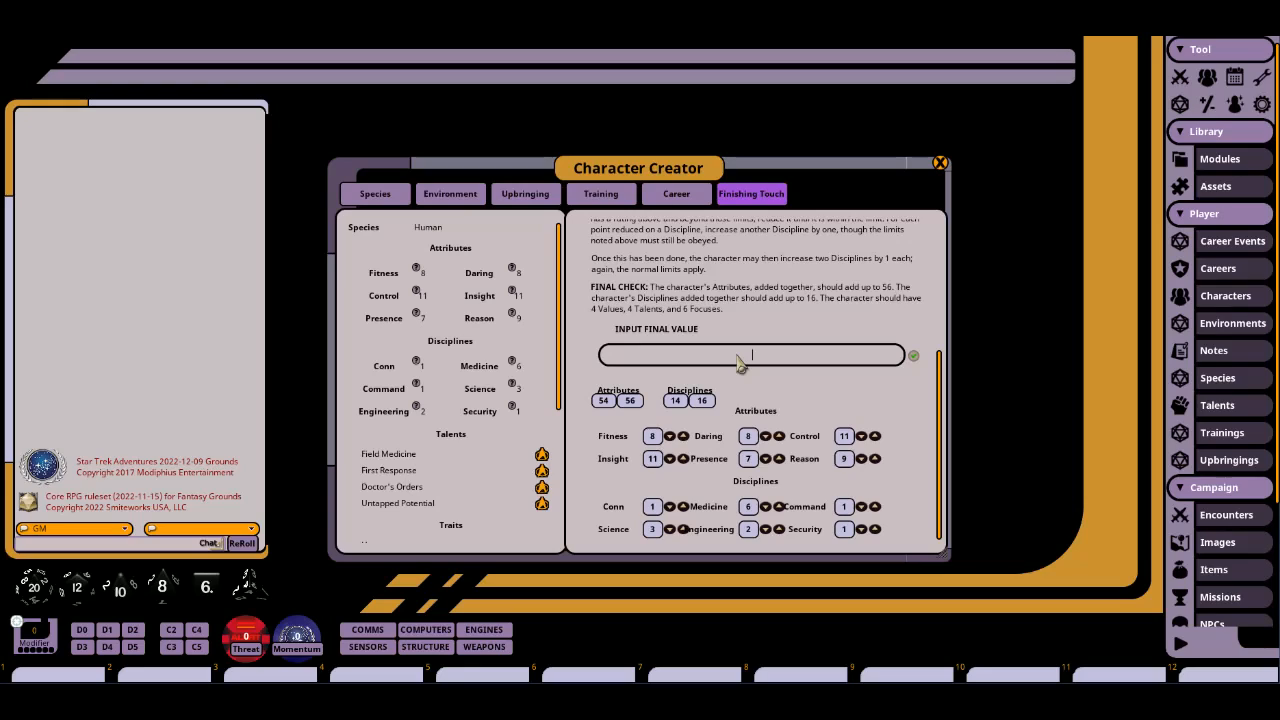
text(Life, Comfort)
text(, Comfort,)
text(Peace)
click(915, 358)
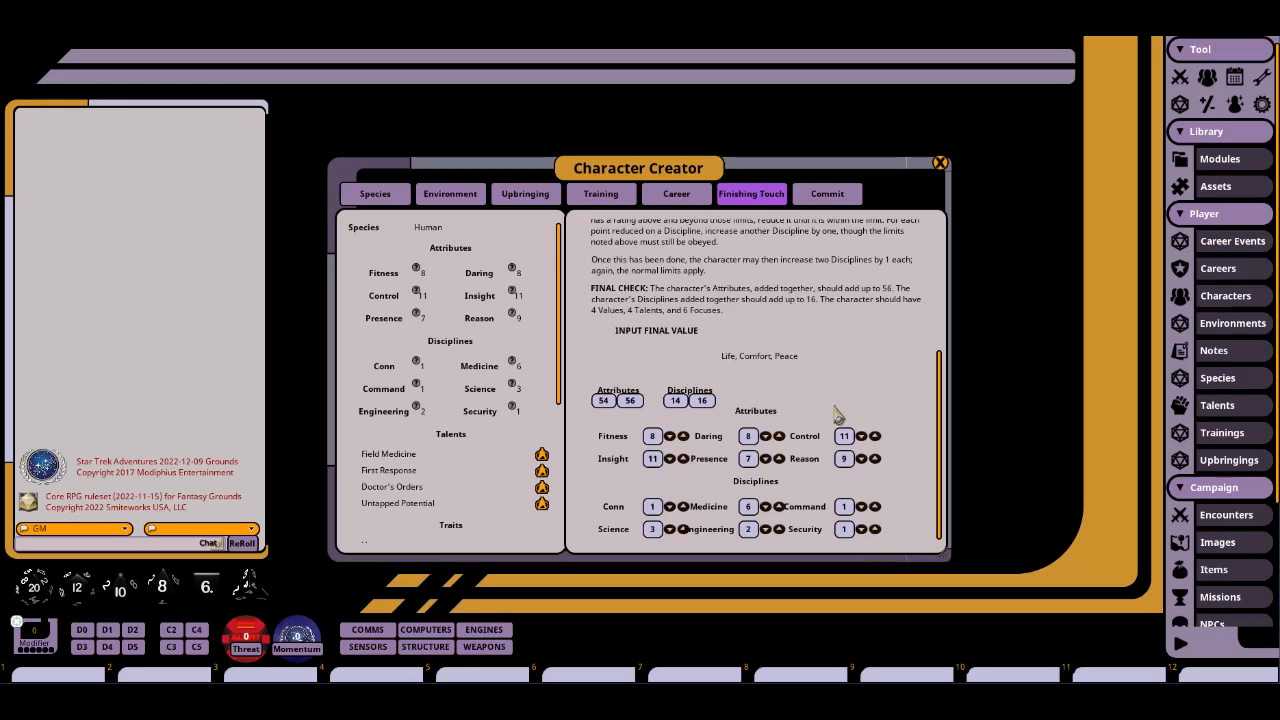
Commit the finished character and enter the character's name on the new sheet.
click(825, 198)
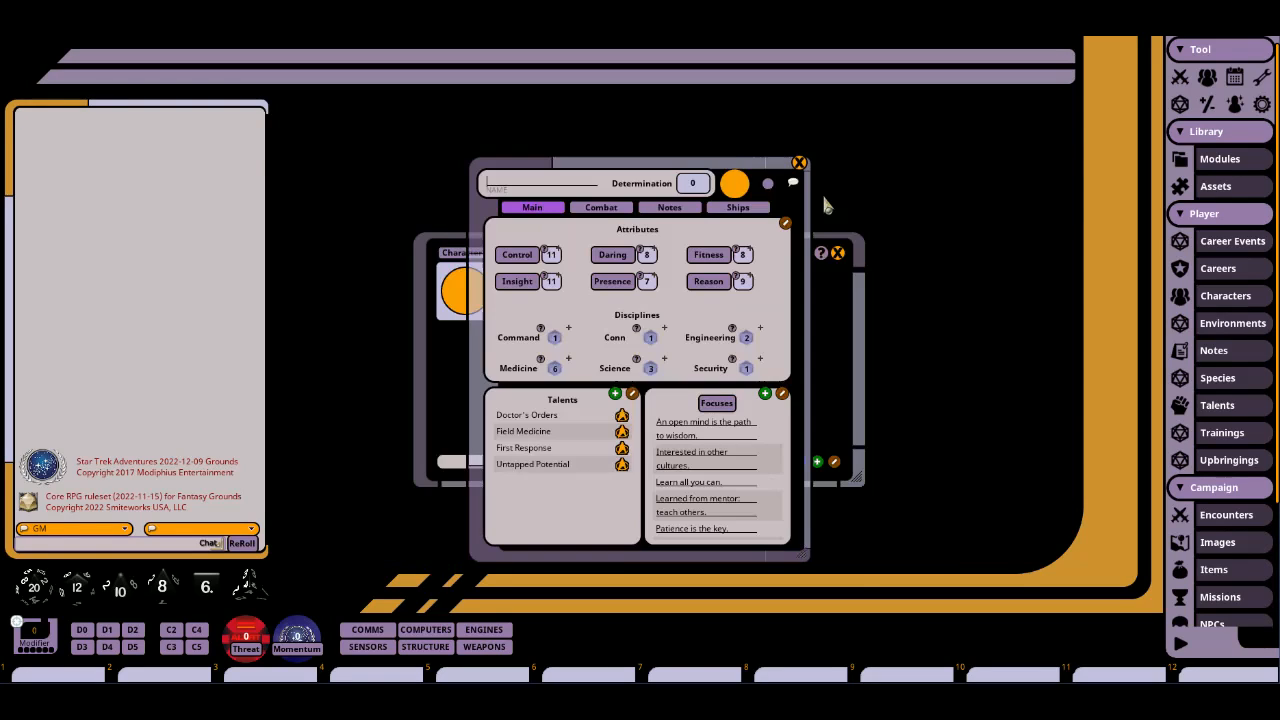
click(524, 188)
text(Bob)
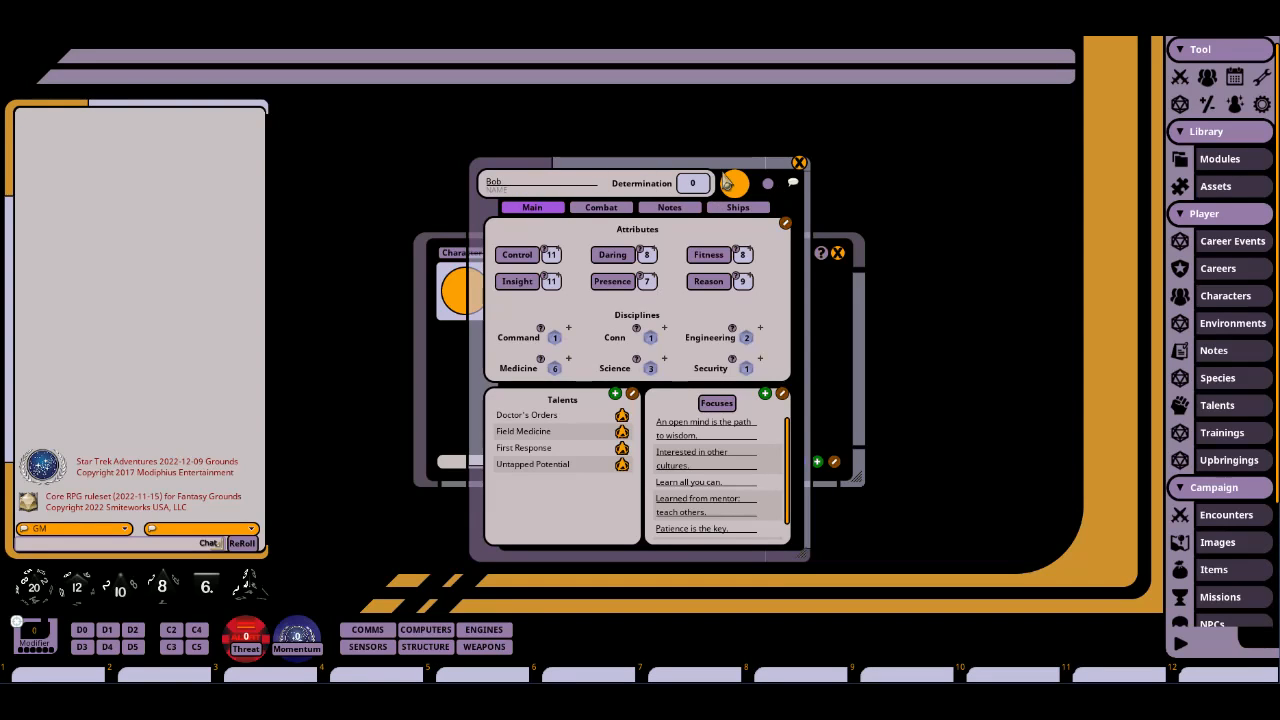
Place the asset library beside the character sheet and look through all assets for the Star Trek Adventures 2d20 folder.
click(1215, 187)
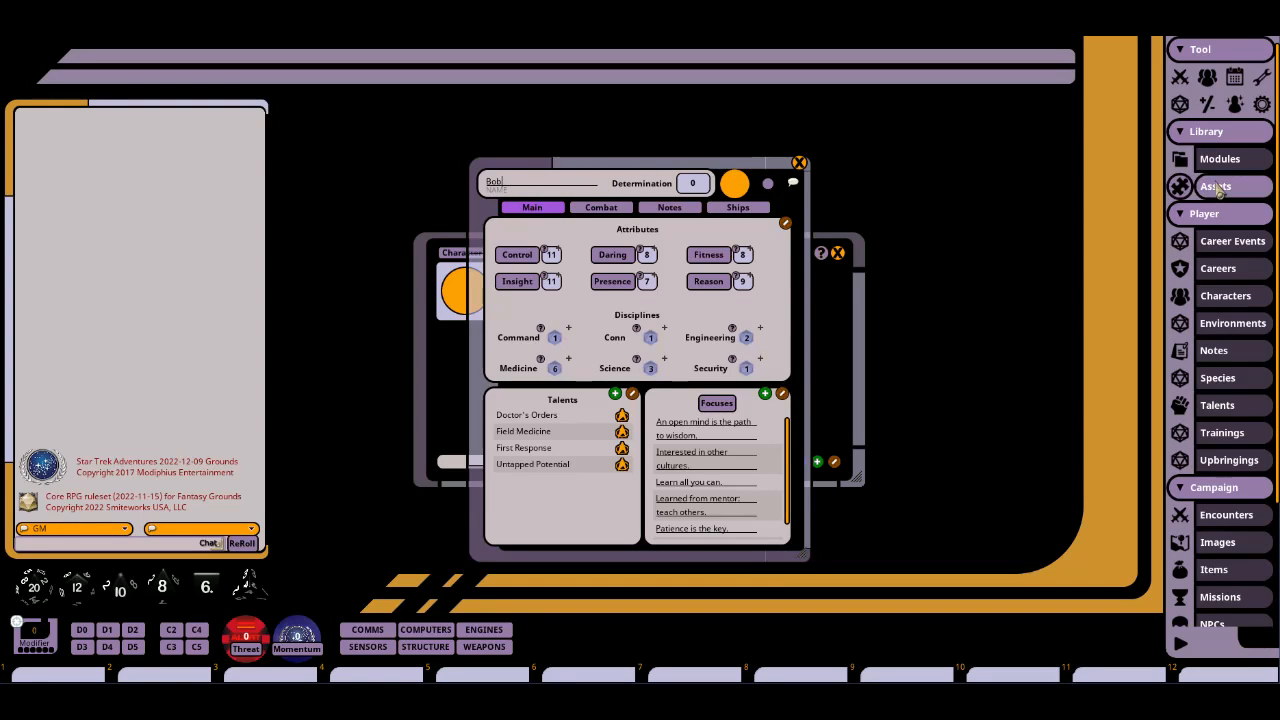
drag(660, 160, 1055, 139)
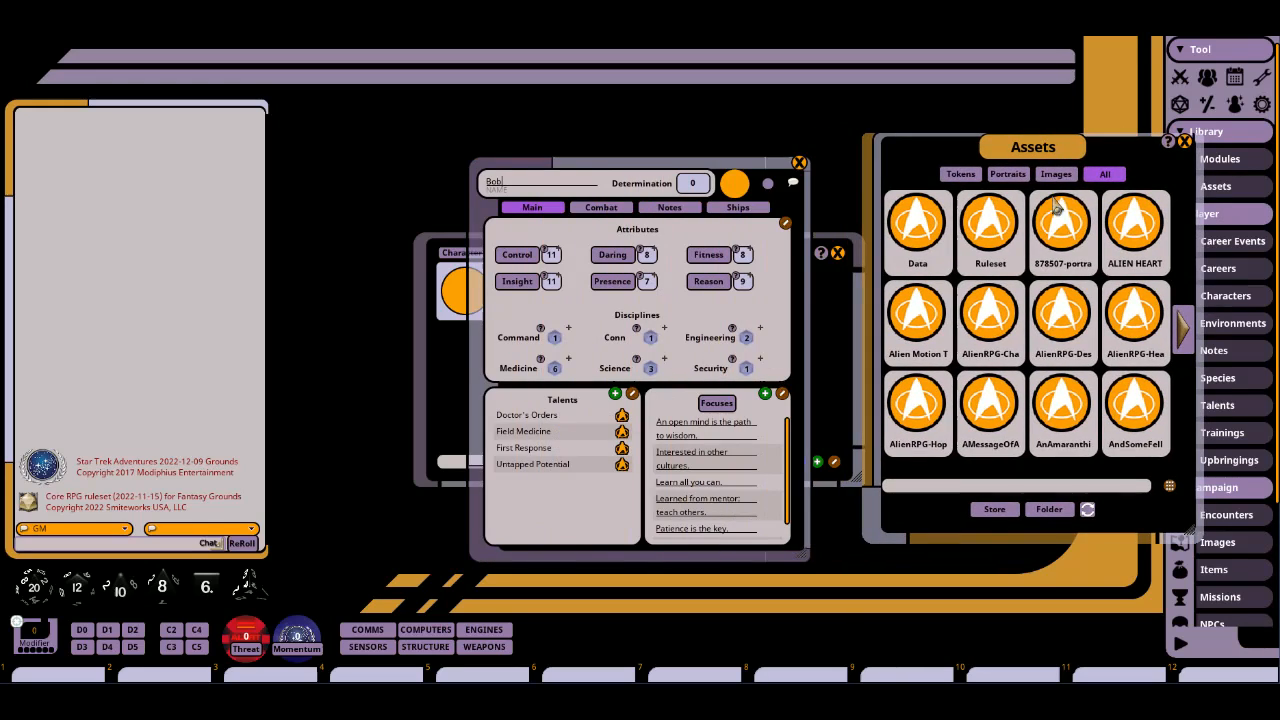
click(1184, 334)
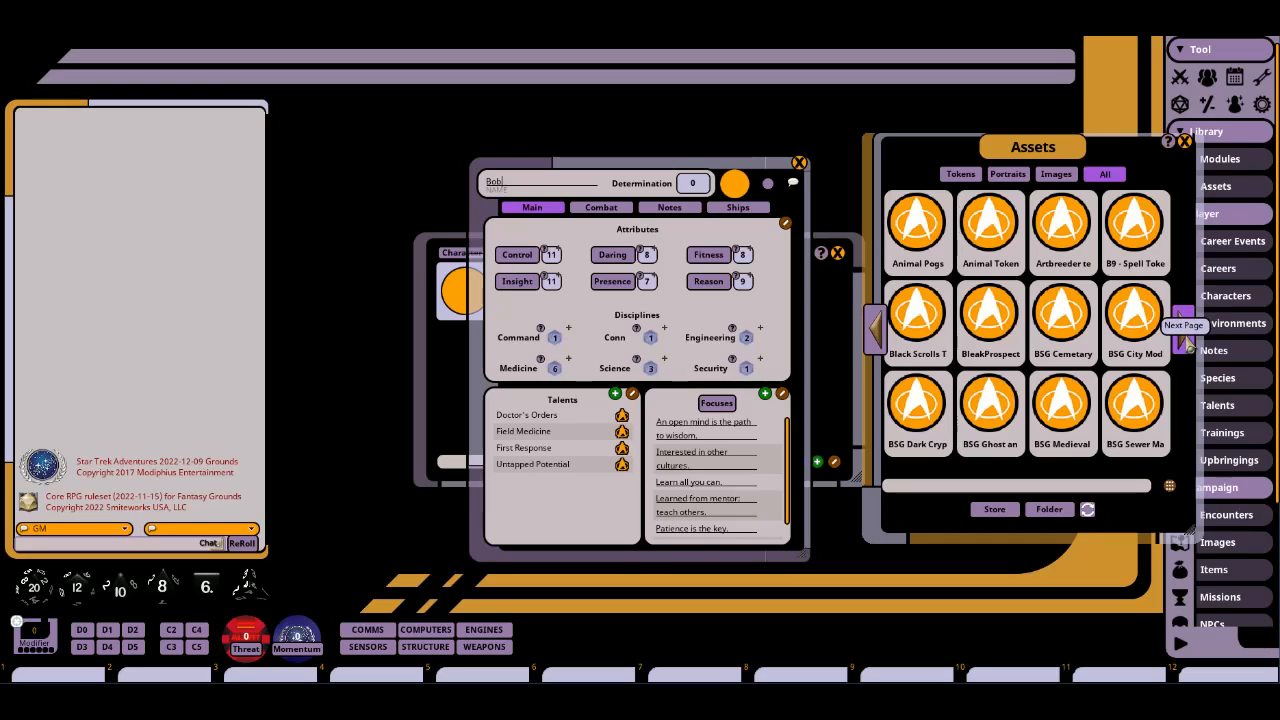
click(1186, 340)
click(1186, 340)
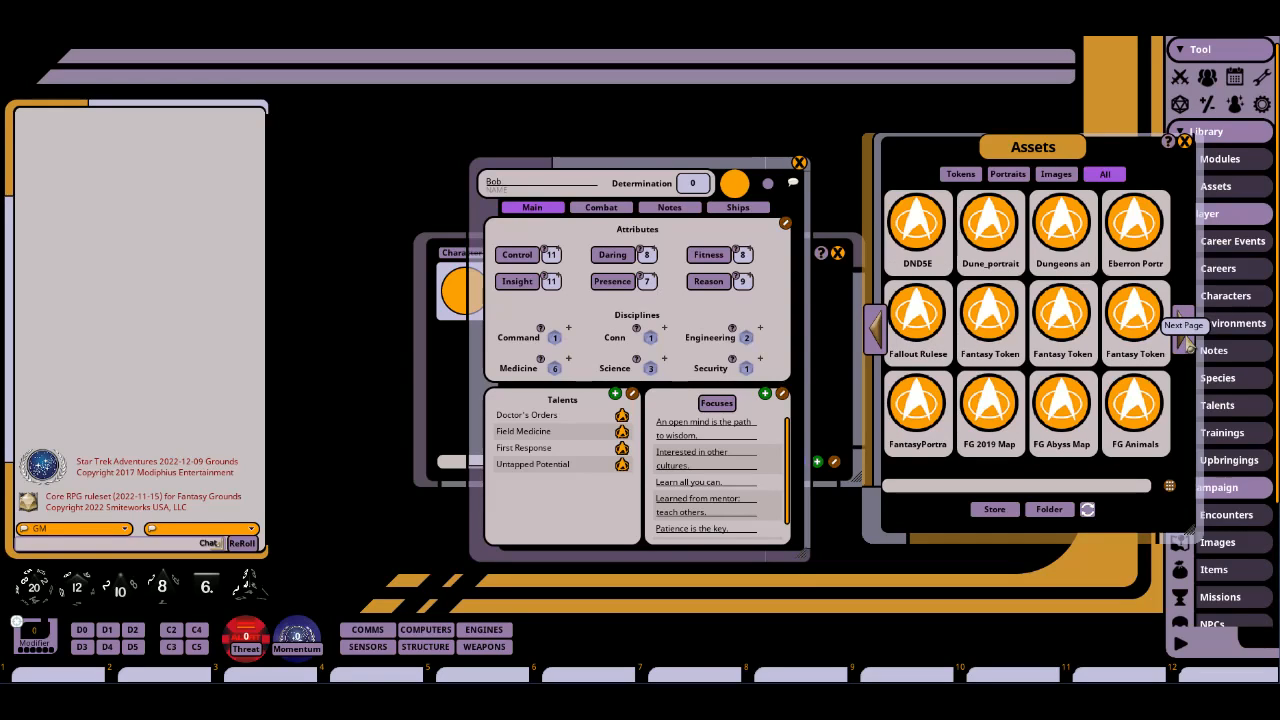
click(1186, 340)
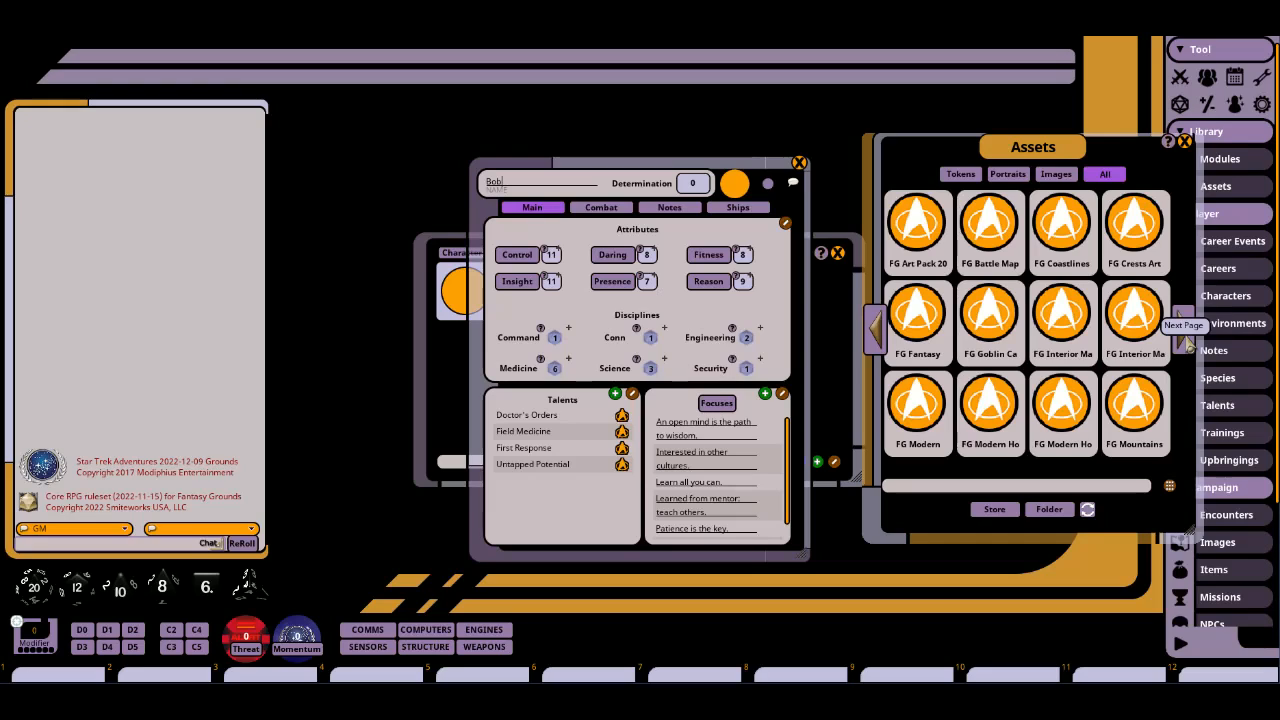
click(1186, 340)
click(1186, 340)
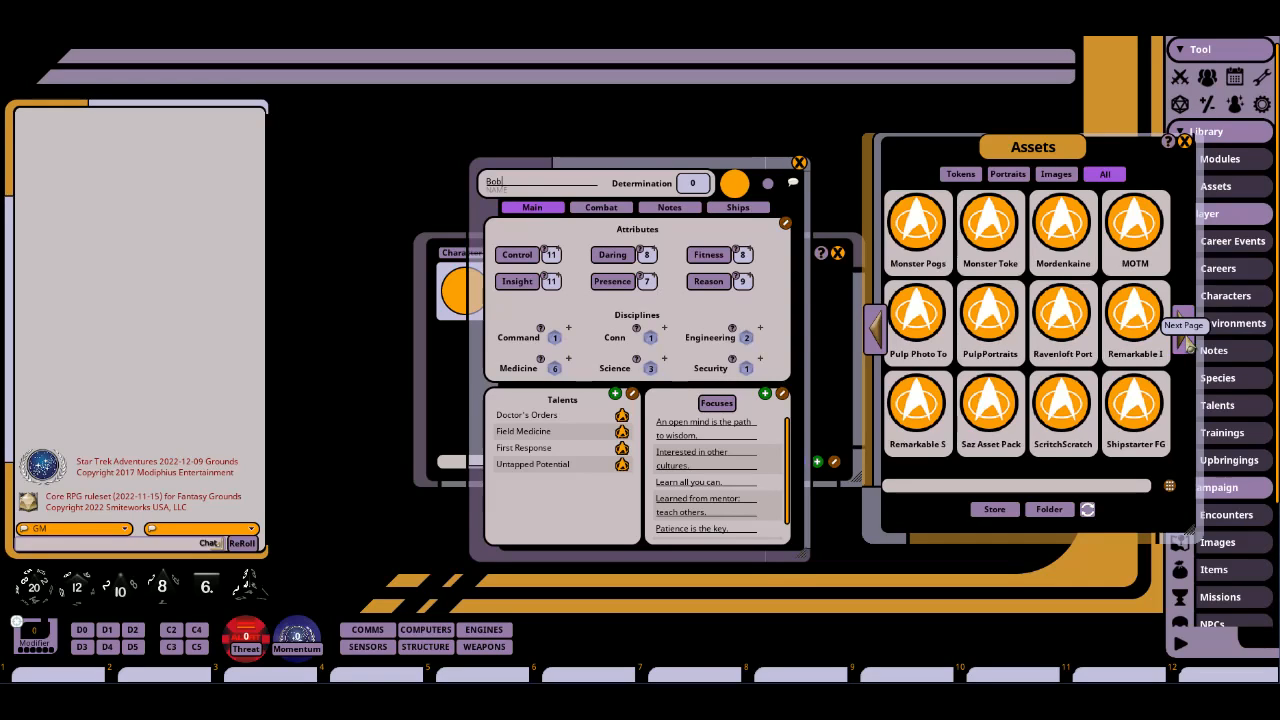
click(1186, 340)
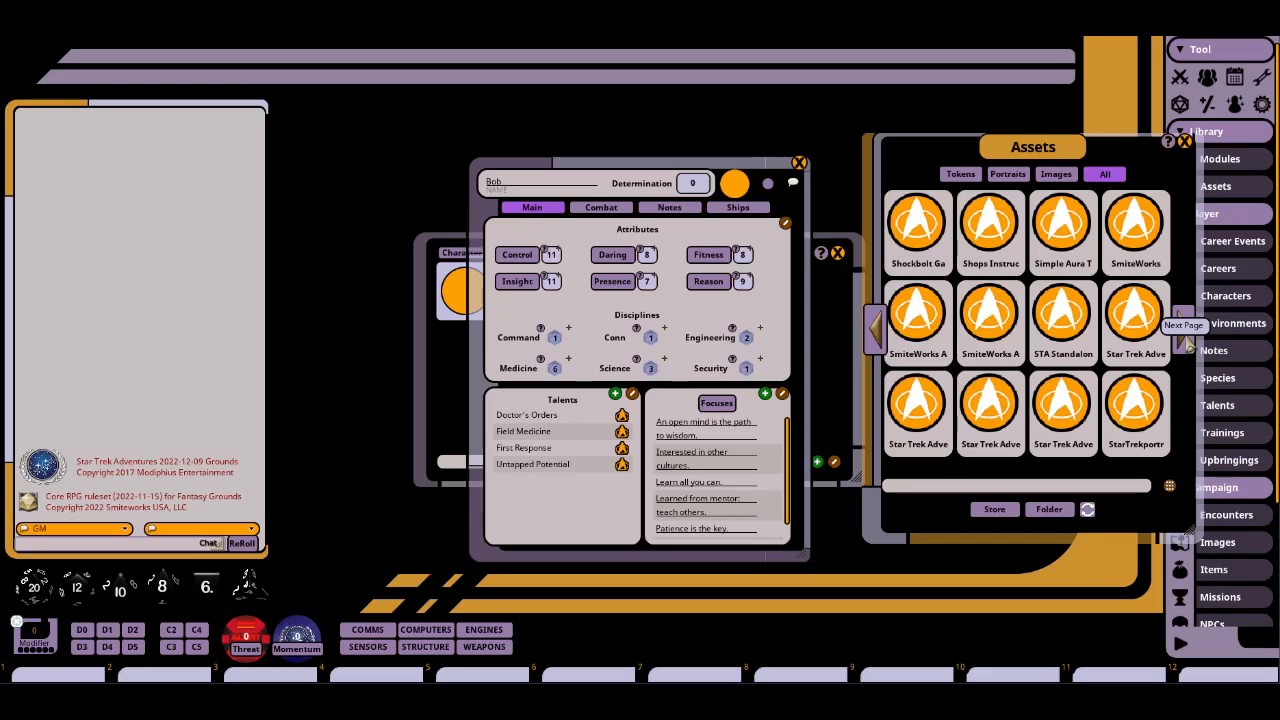
click(1138, 360)
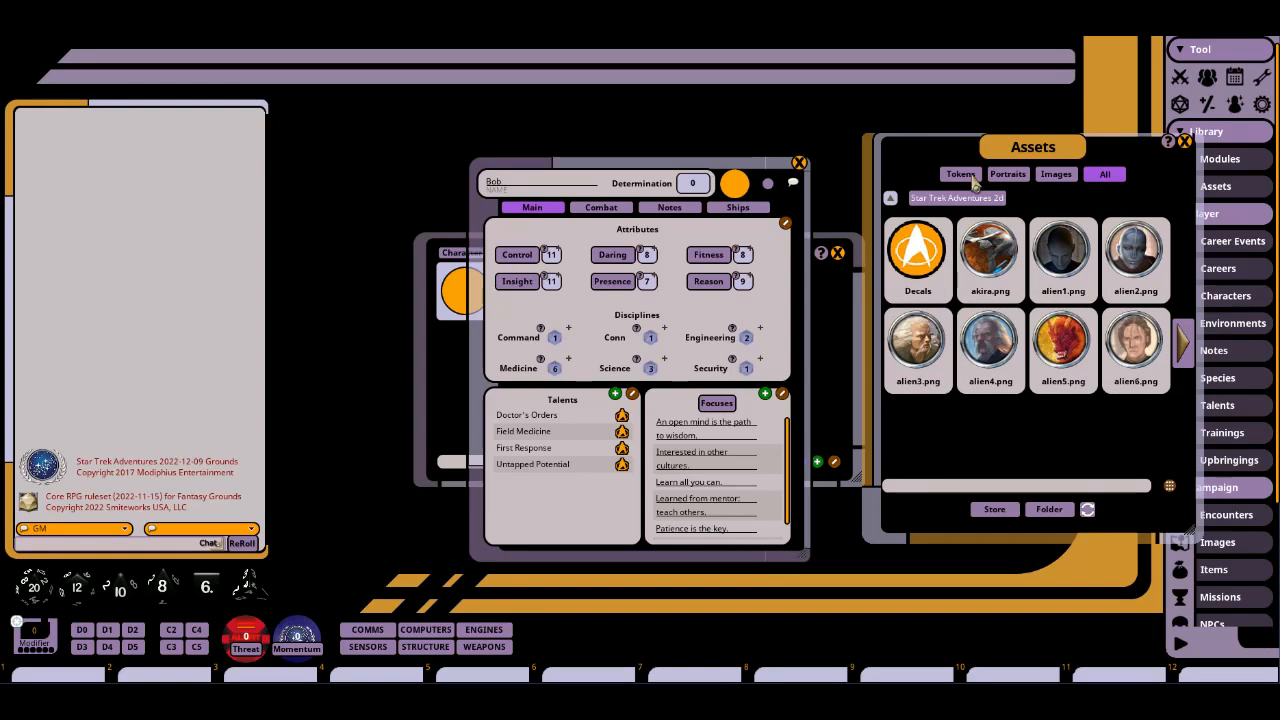
Look through the portrait asset folders for Star Trek artwork.
click(1008, 174)
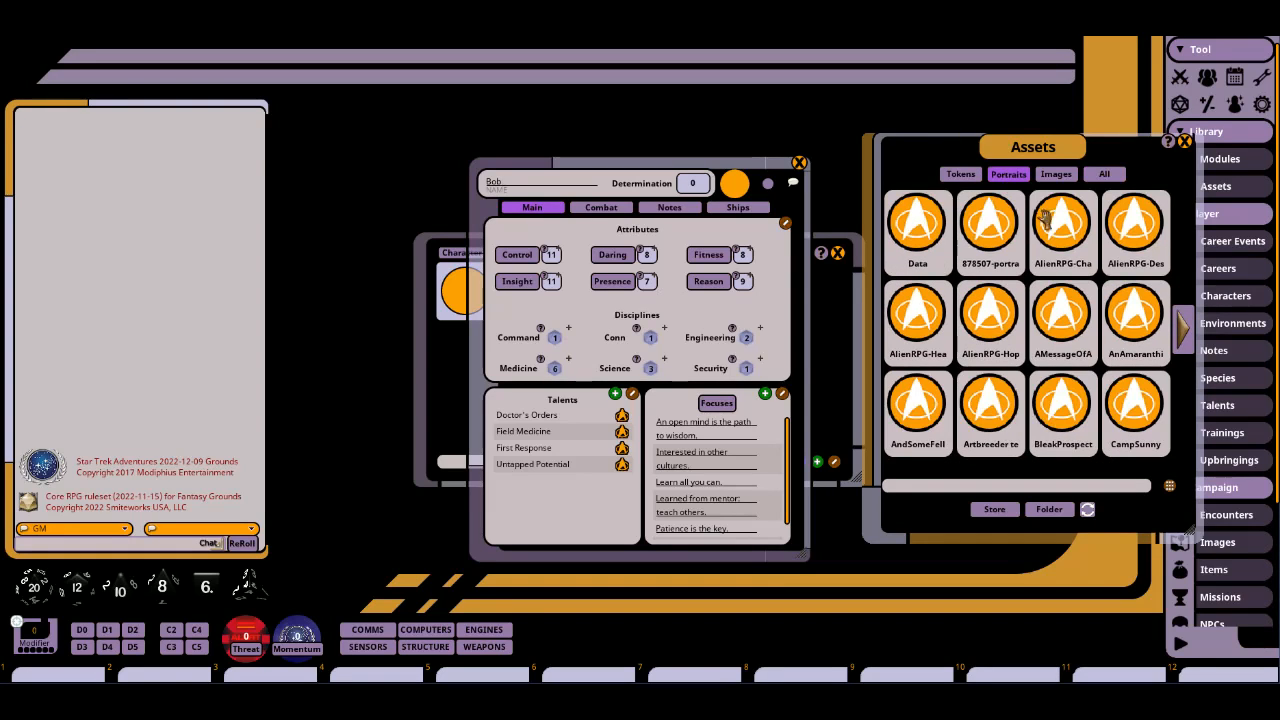
click(1184, 330)
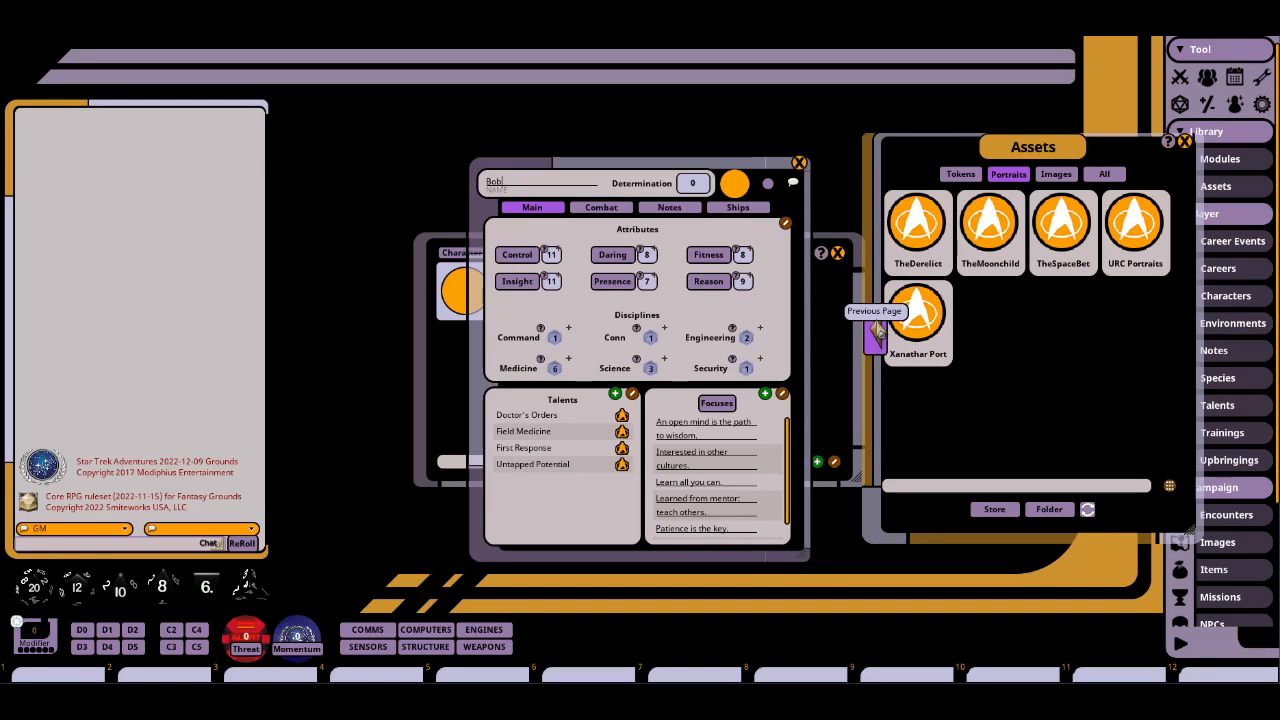
click(876, 325)
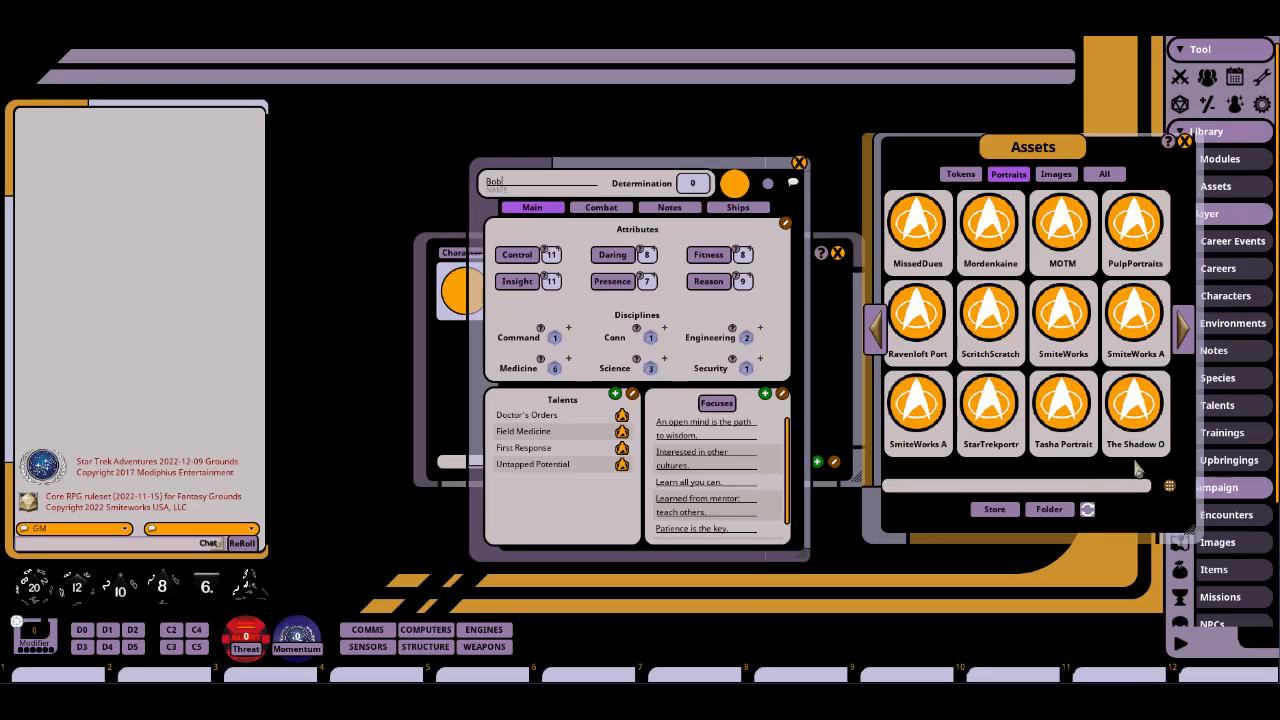
Assign the human12.png token from the Star Trek Adventures 2d token folder as the character's portrait.
click(962, 175)
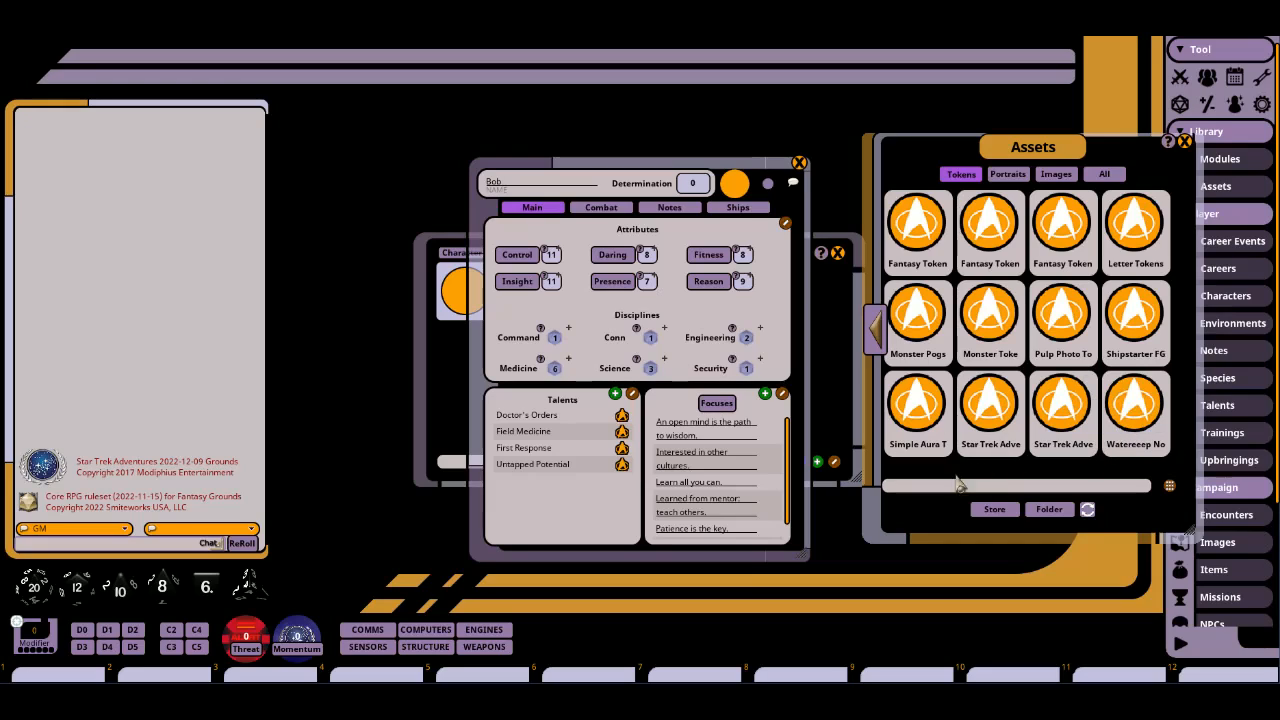
click(990, 412)
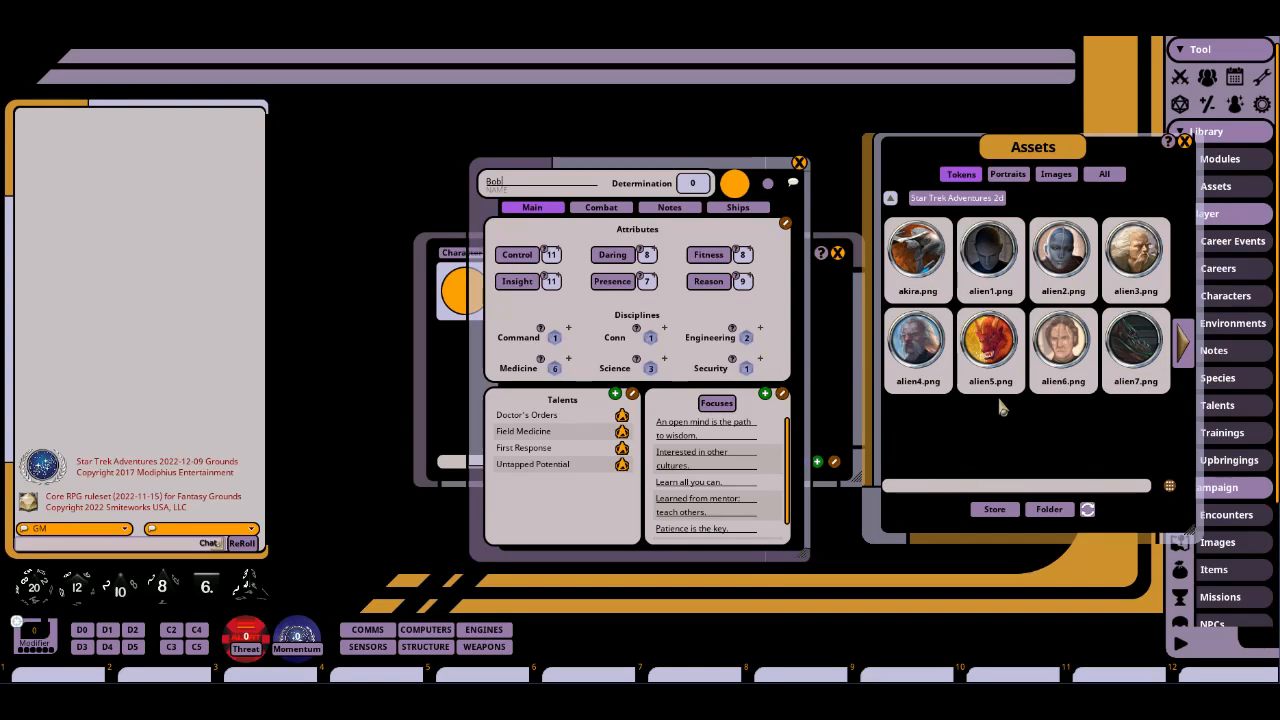
click(1186, 354)
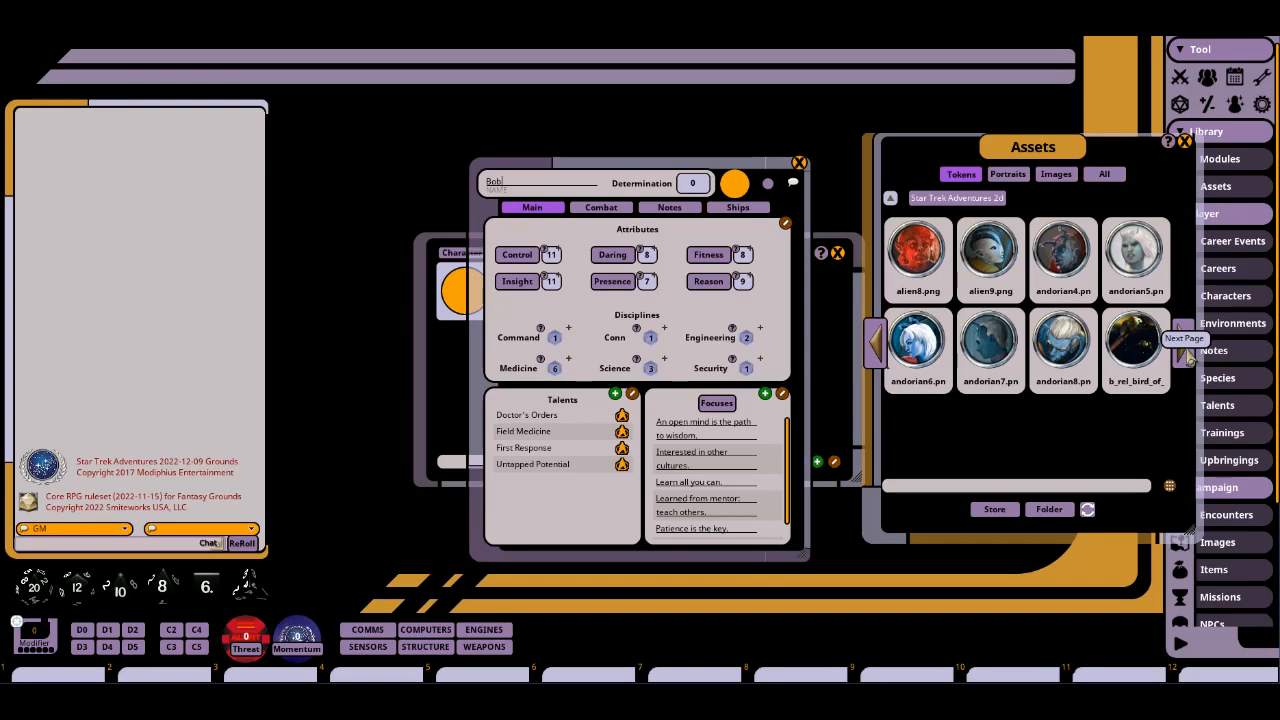
click(1189, 356)
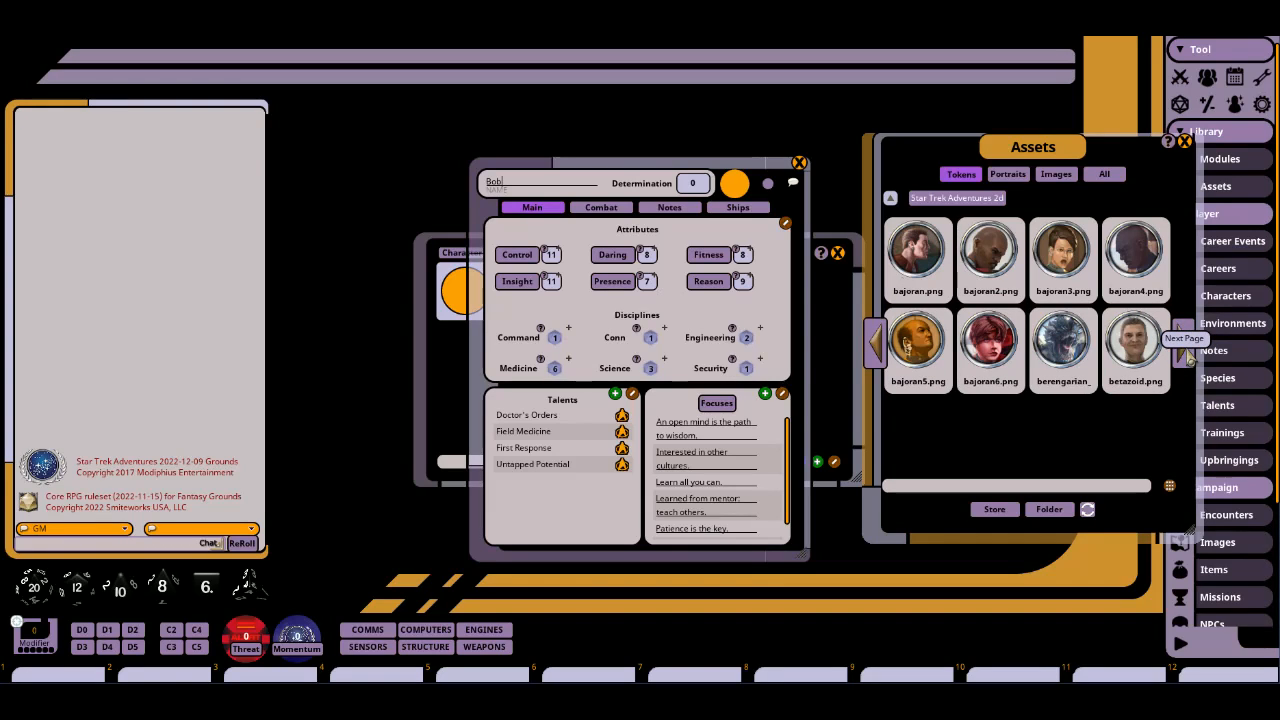
click(1188, 357)
click(1188, 357)
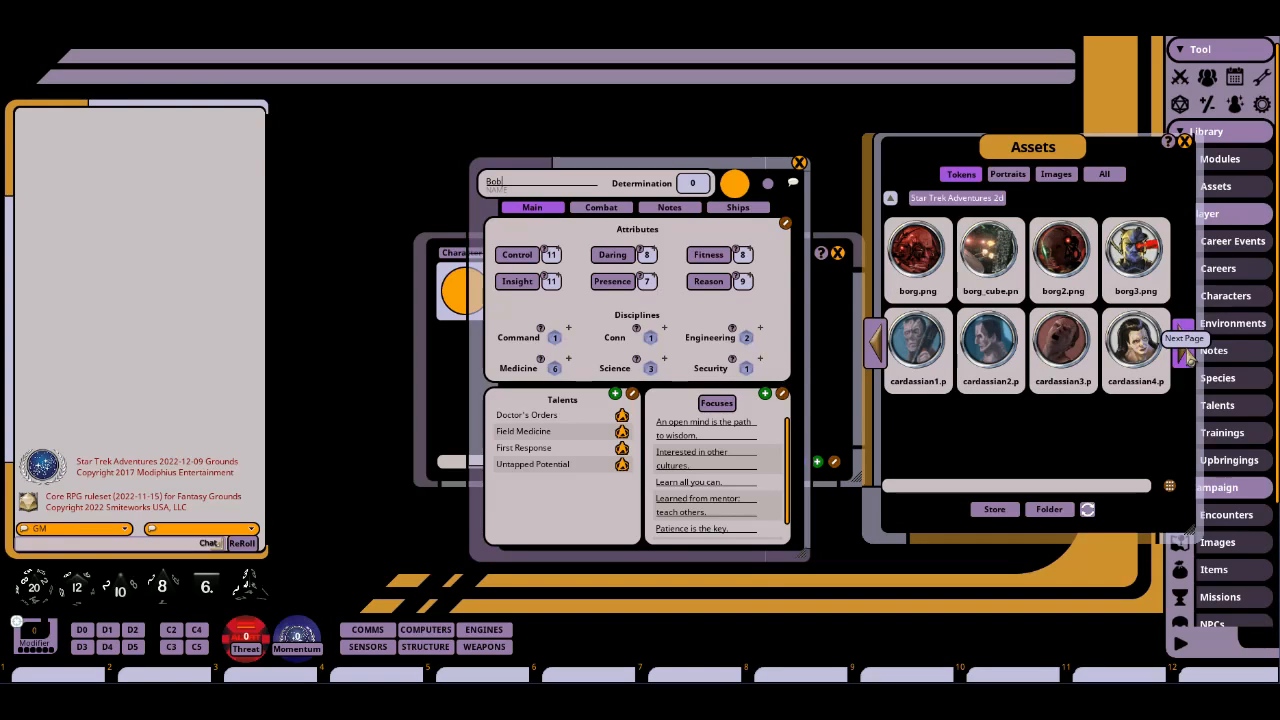
click(1188, 357)
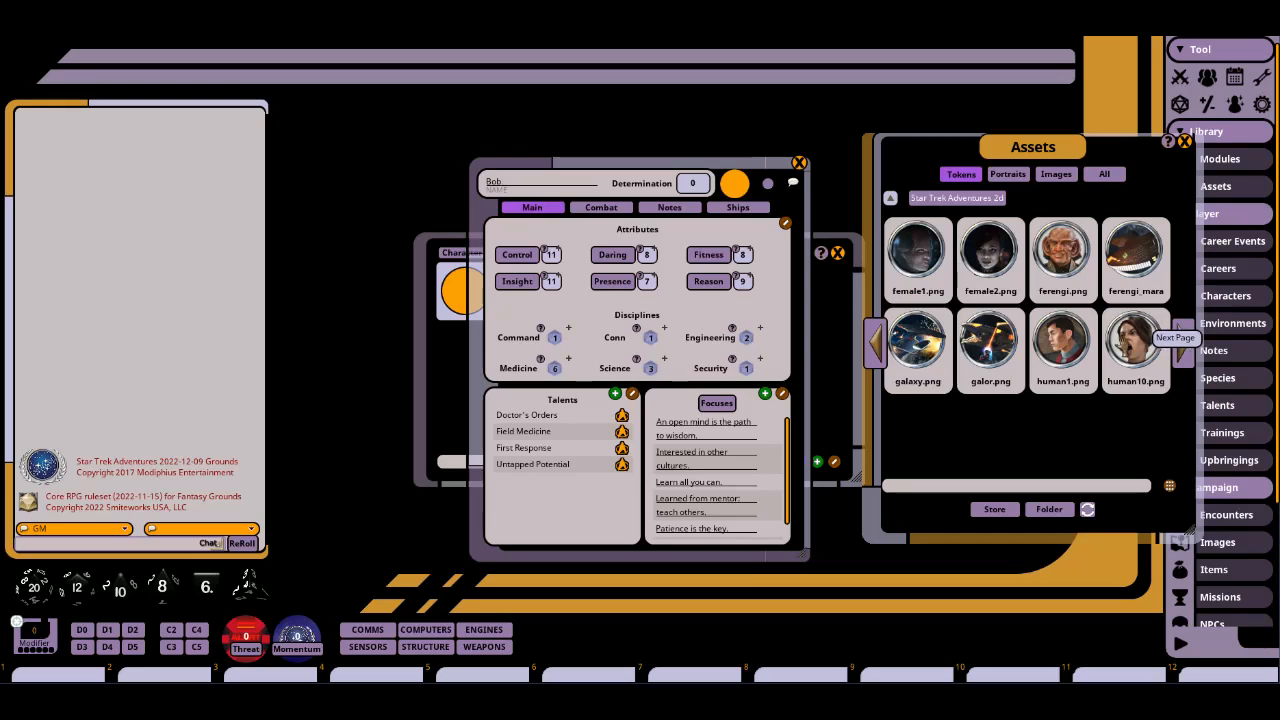
click(1180, 350)
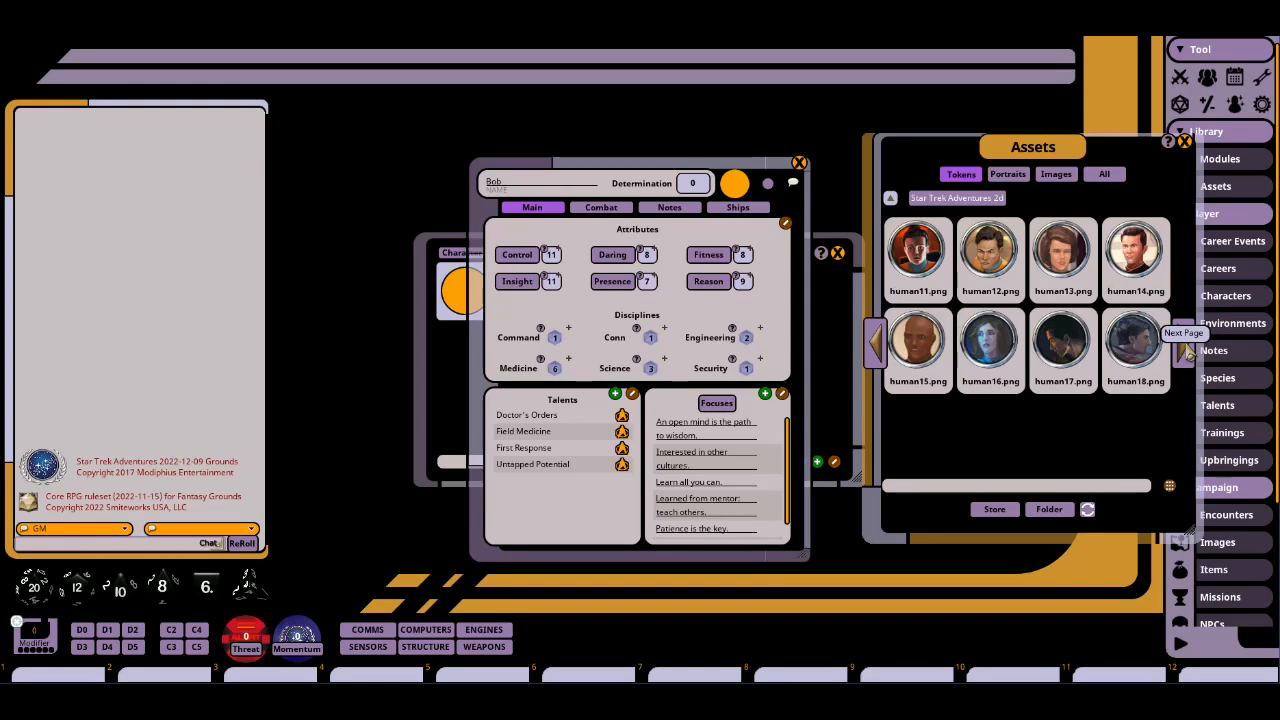
drag(990, 250, 734, 183)
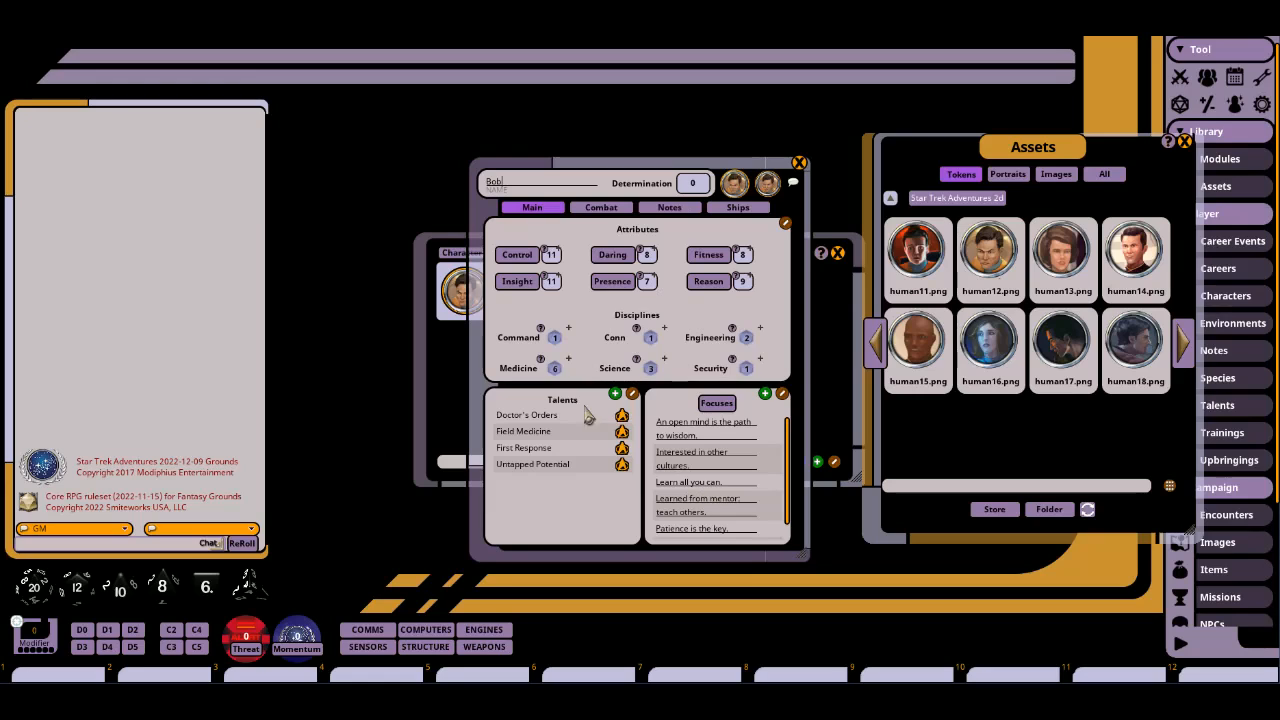
Show the character's combat details and place the item list beside the sheet in place of the asset library.
click(601, 207)
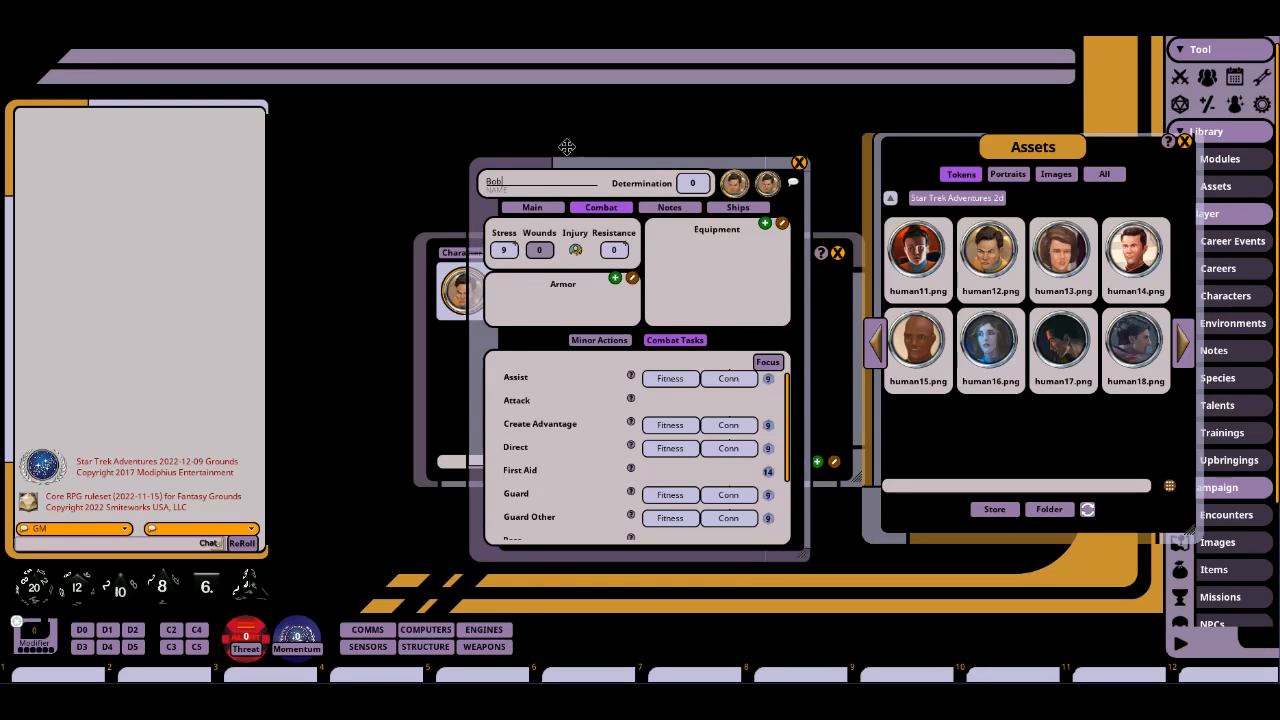
drag(567, 147, 357, 120)
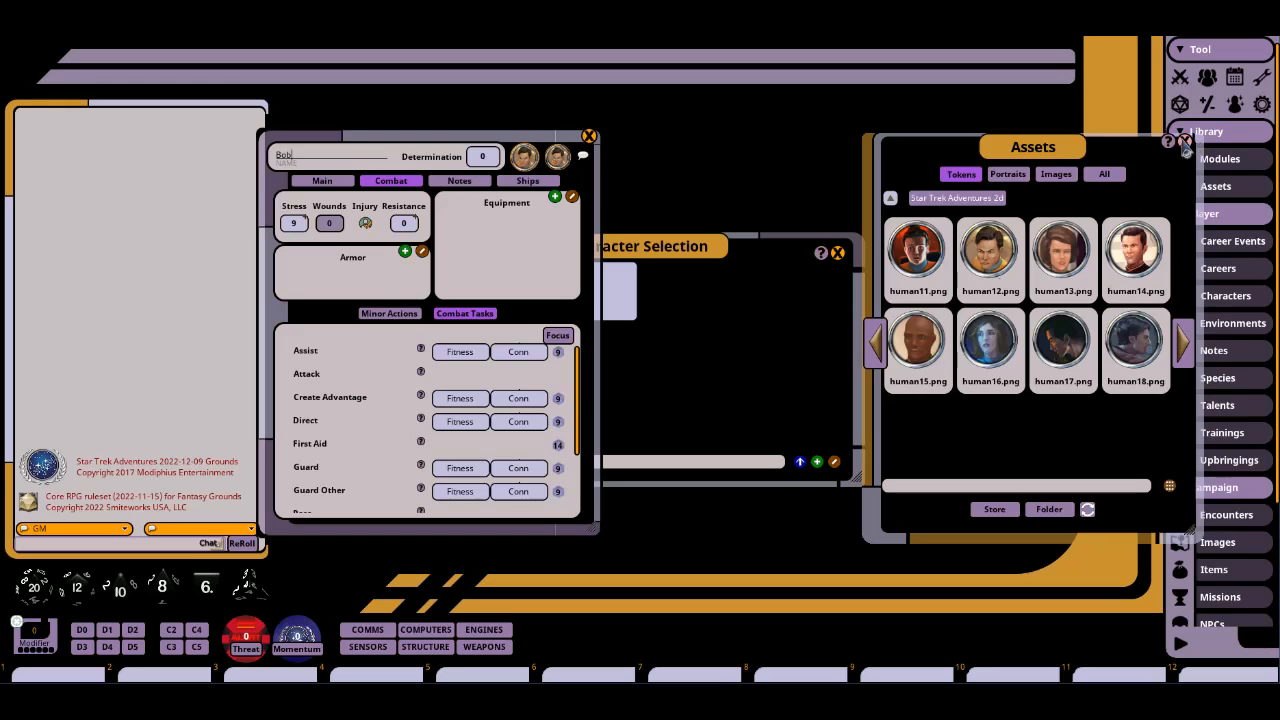
click(1185, 147)
scroll(1240, 462, down, 1)
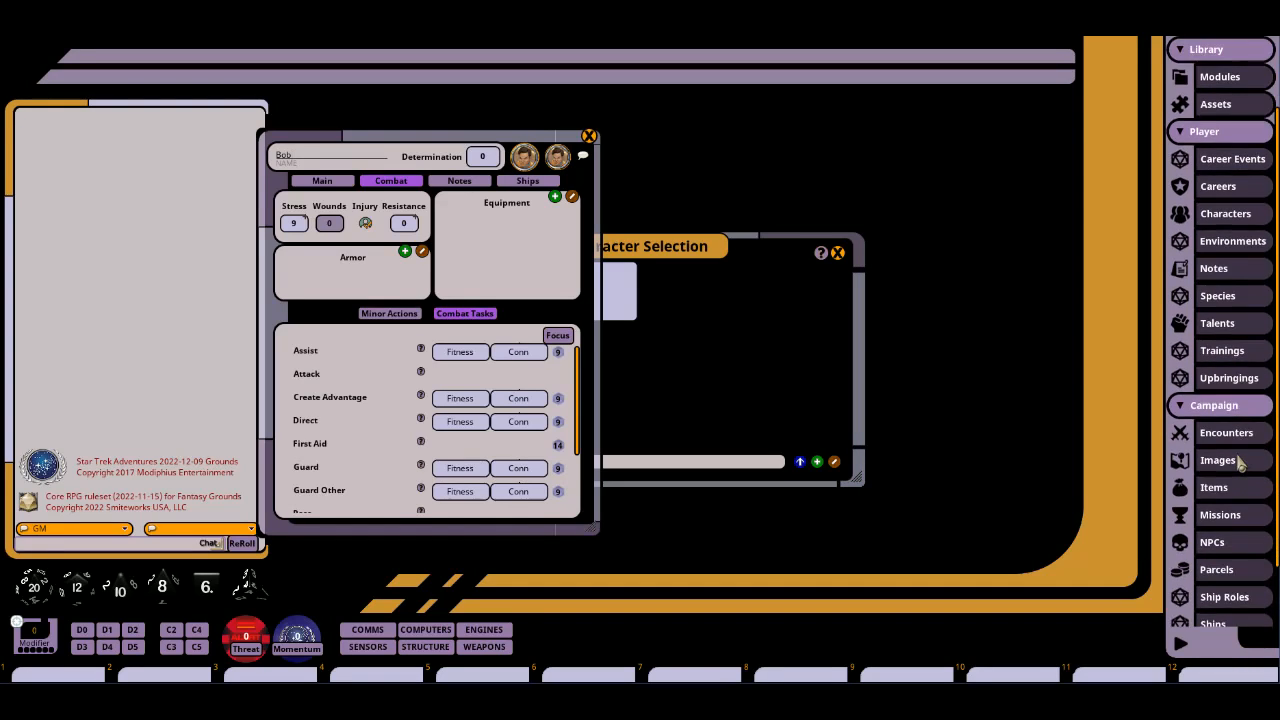
scroll(1240, 462, down, 2)
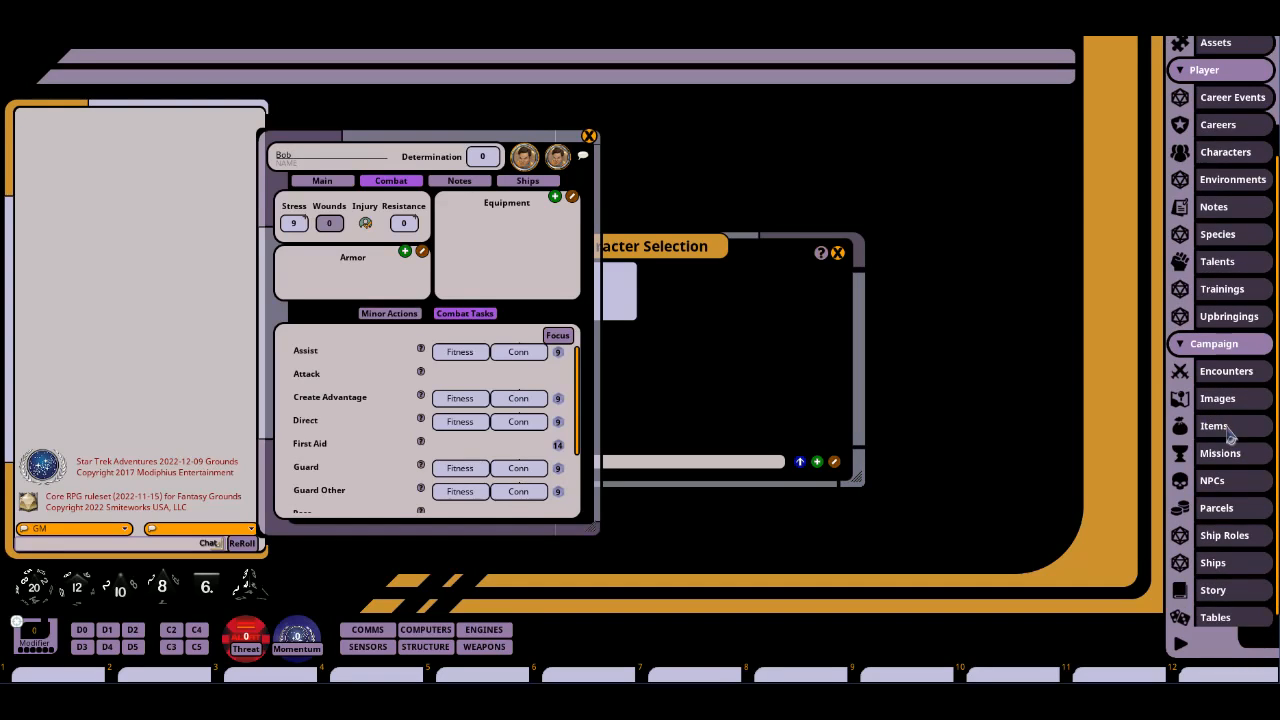
click(1226, 428)
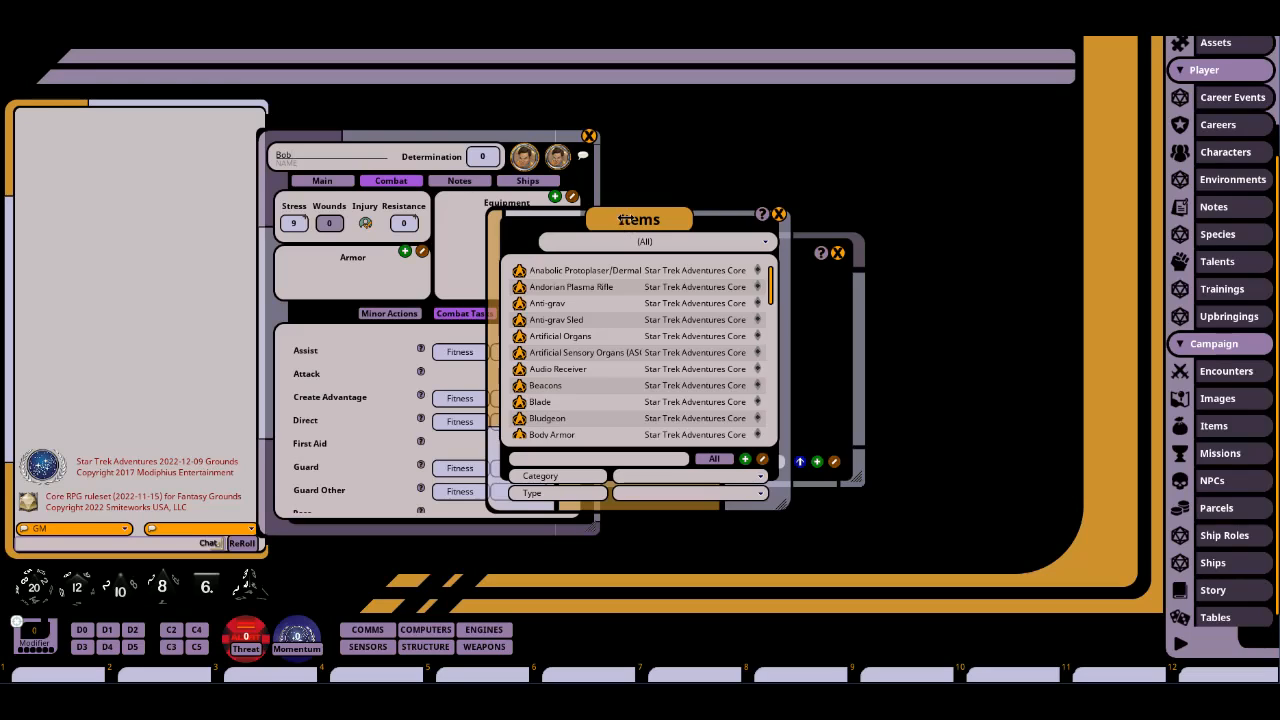
drag(622, 218, 865, 172)
Browse the item list and add the Anabolic Protoplaser/Dermal Regenerator to the character's equipment.
scroll(885, 318, down, 6)
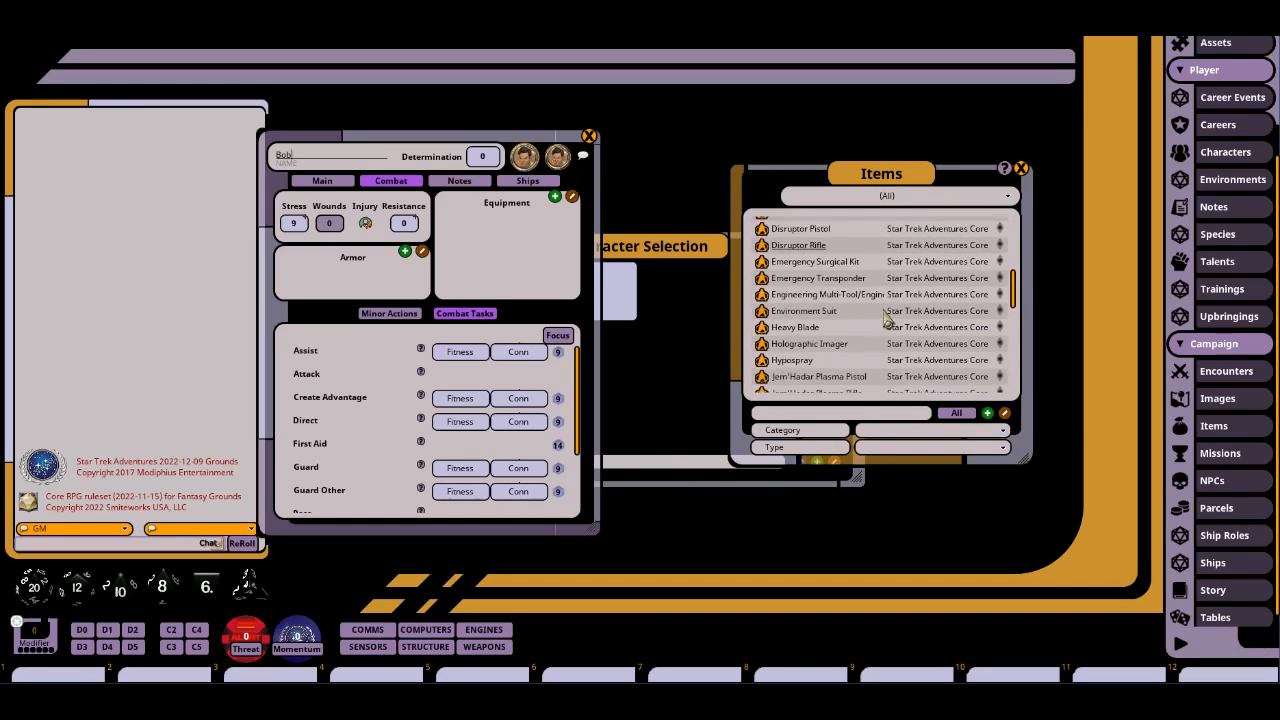
scroll(885, 318, down, 9)
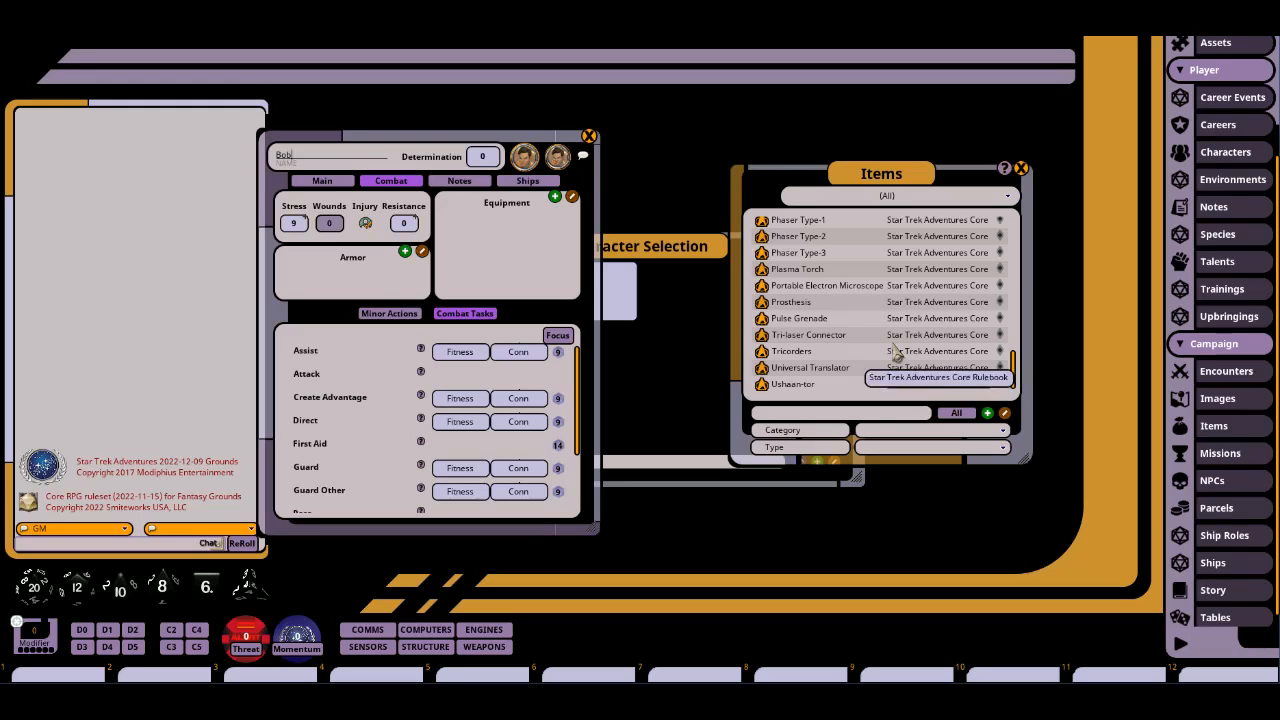
scroll(895, 350, up, 5)
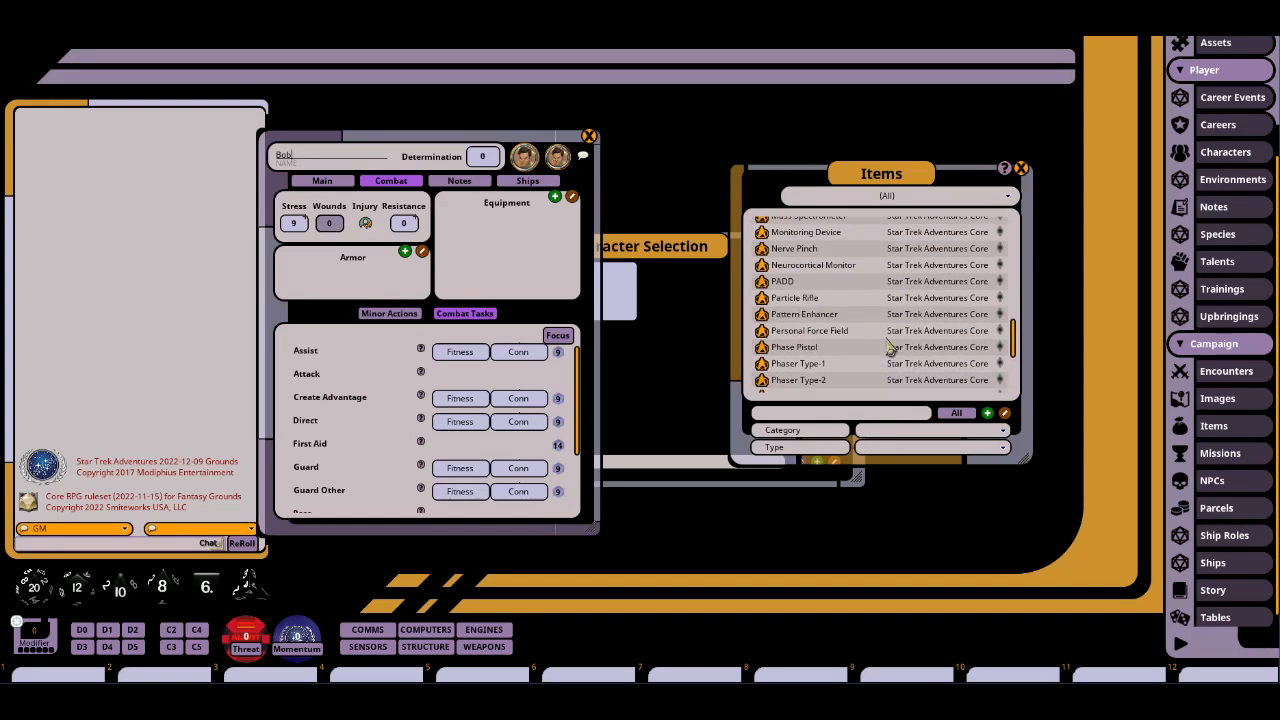
scroll(889, 345, up, 2)
scroll(889, 345, up, 1)
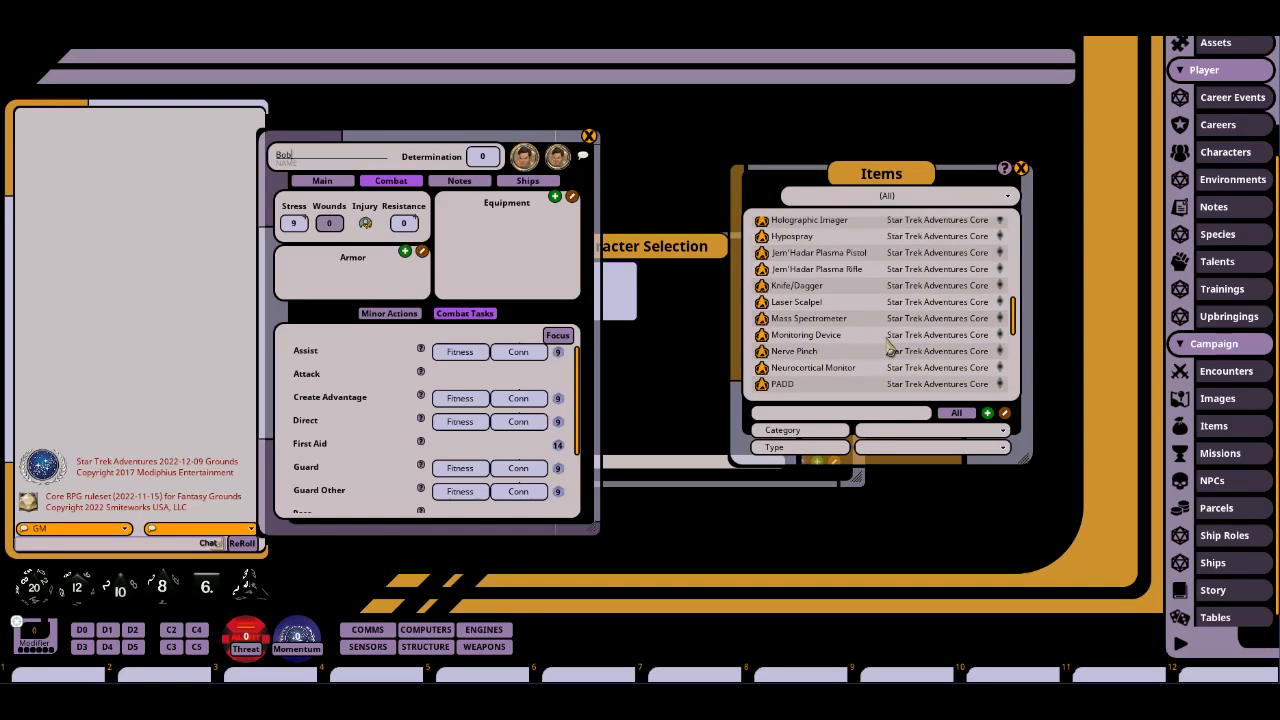
scroll(889, 345, up, 10)
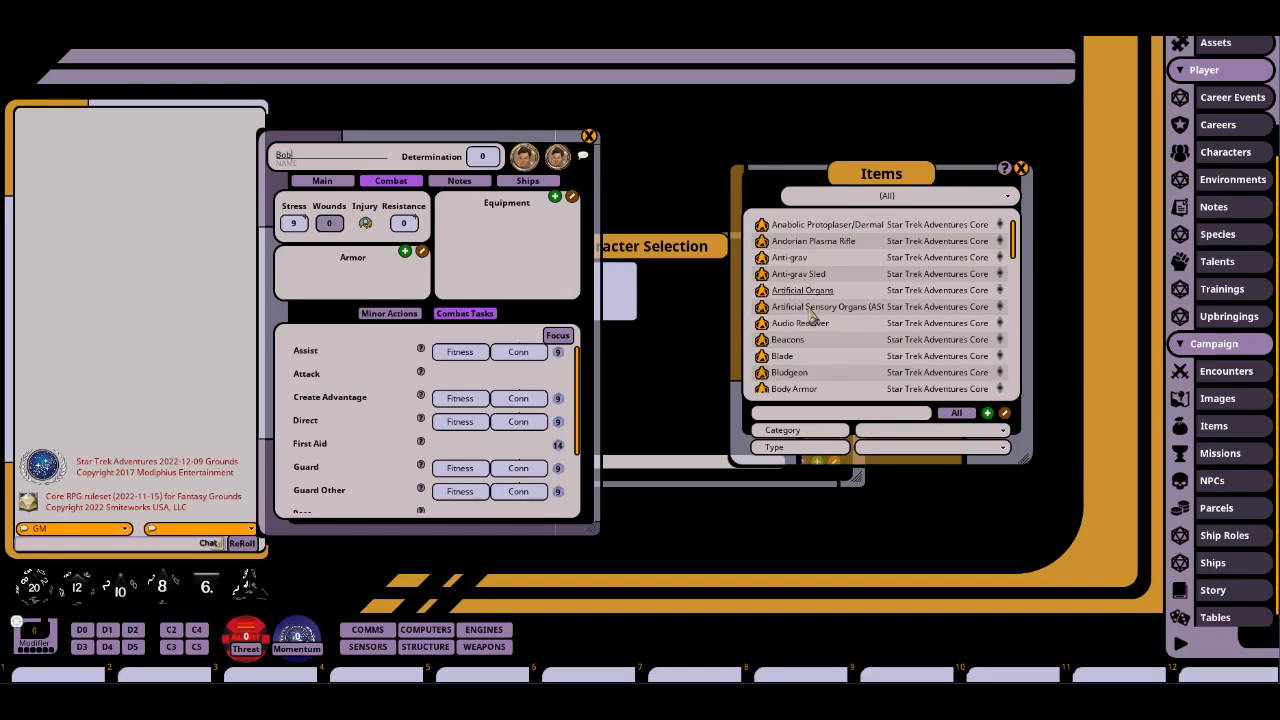
drag(763, 226, 478, 240)
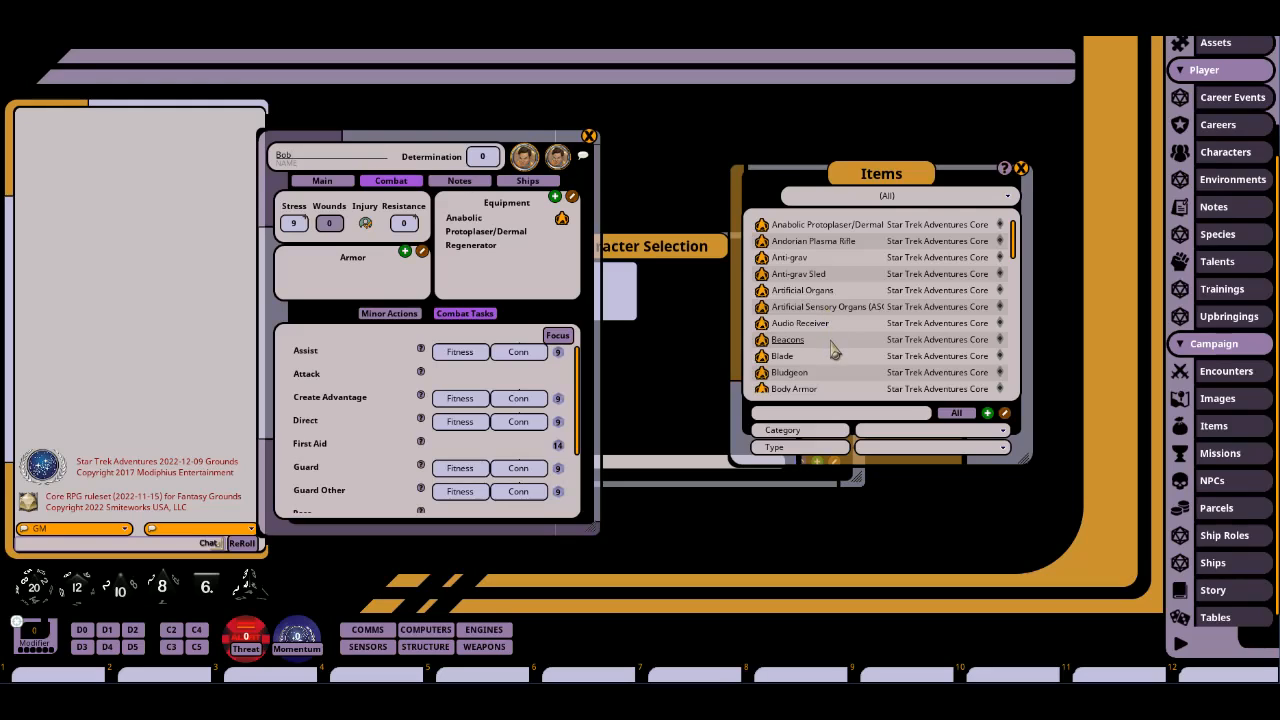
Add the Emergency Surgical Kit and the Emergency Transponder to the character's equipment.
scroll(833, 345, down, 5)
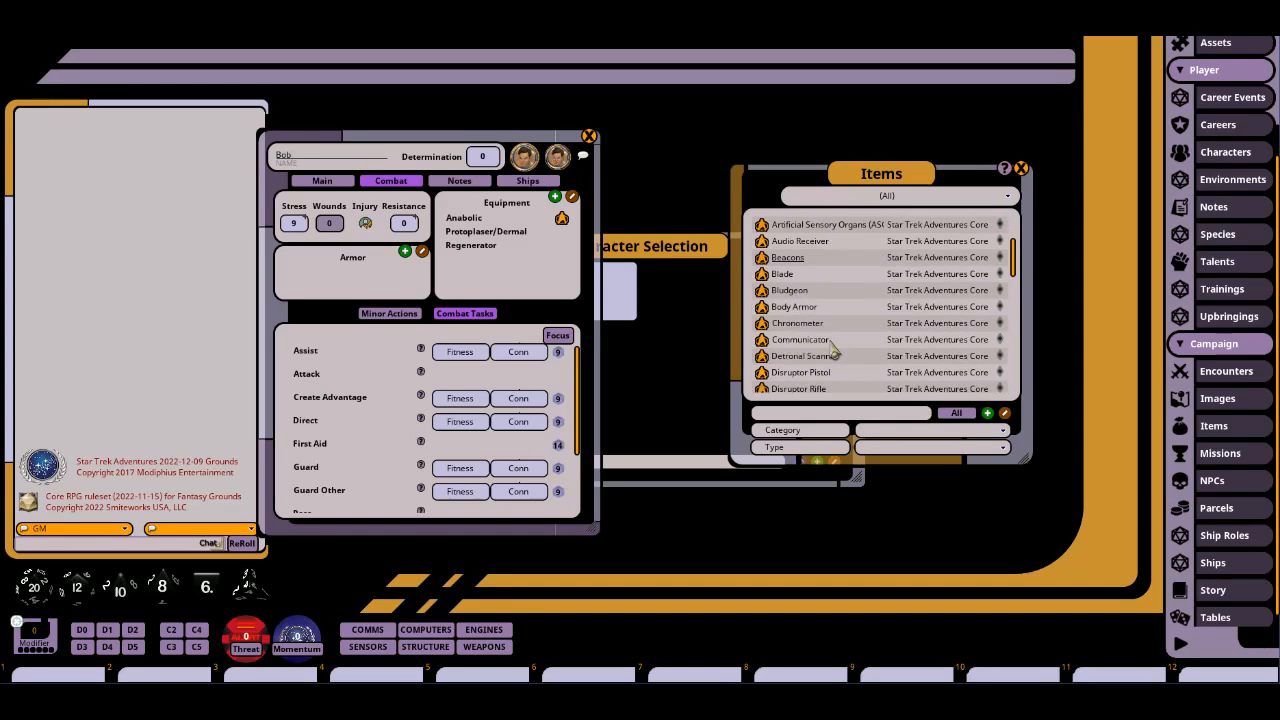
scroll(833, 347, down, 3)
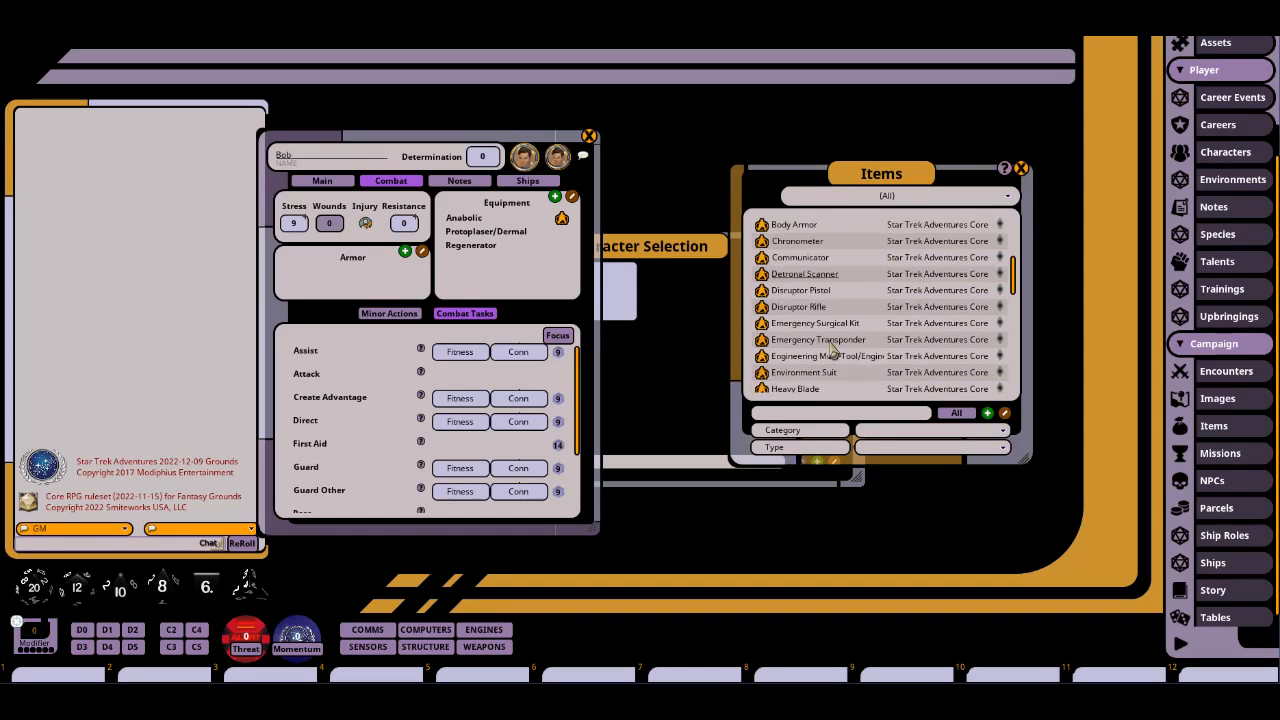
drag(805, 302, 490, 262)
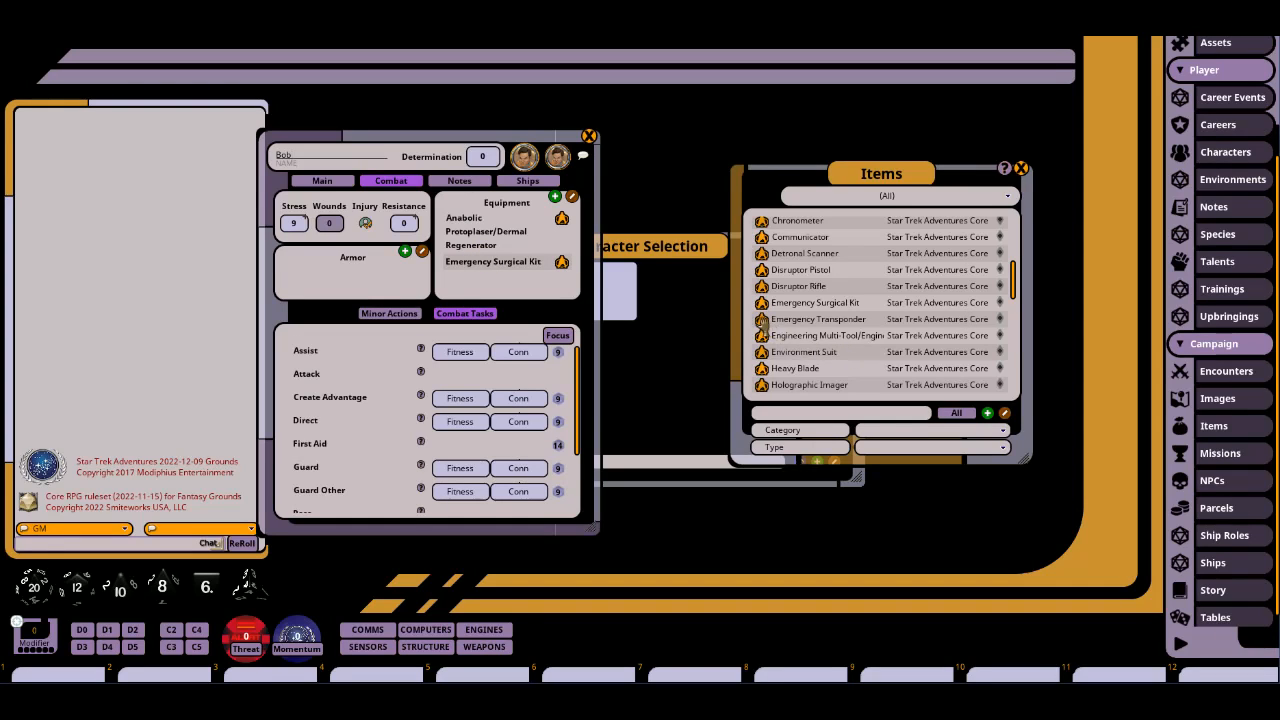
drag(597, 308, 492, 288)
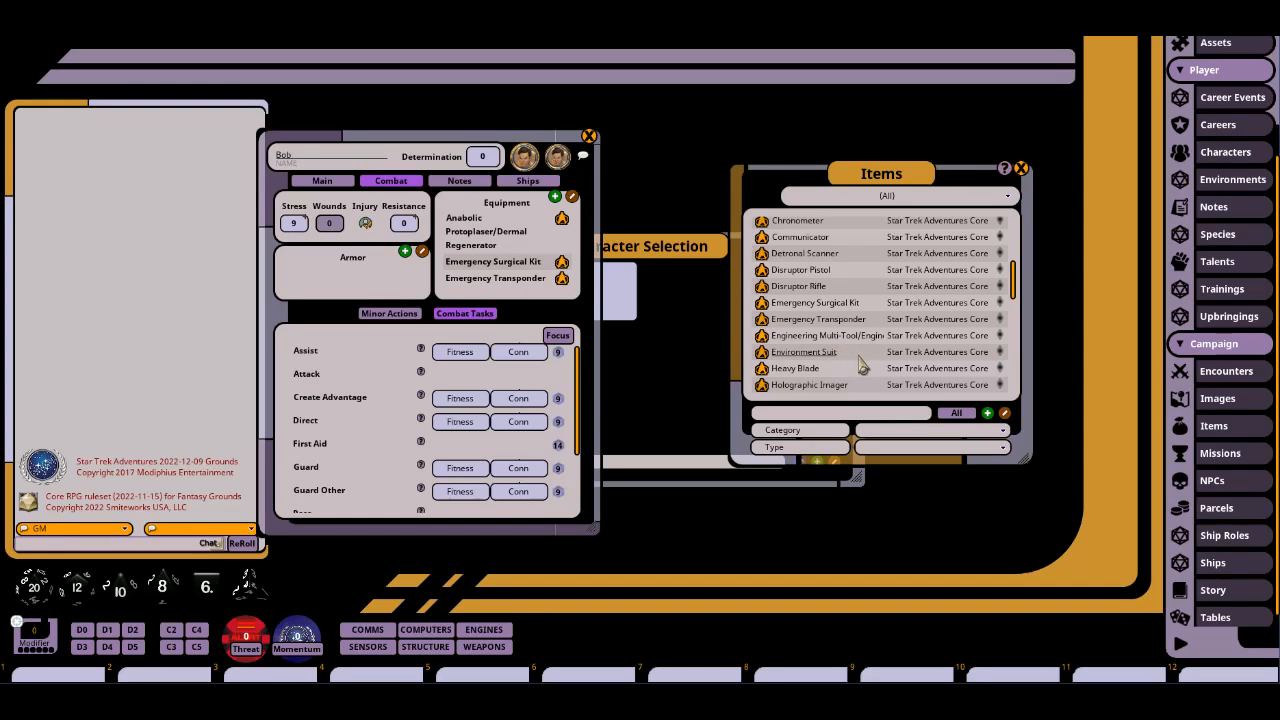
Add the Hypospray, Laser Scalpel and Neurocortical Monitor to the character's equipment.
scroll(862, 368, down, 3)
scroll(860, 366, down, 2)
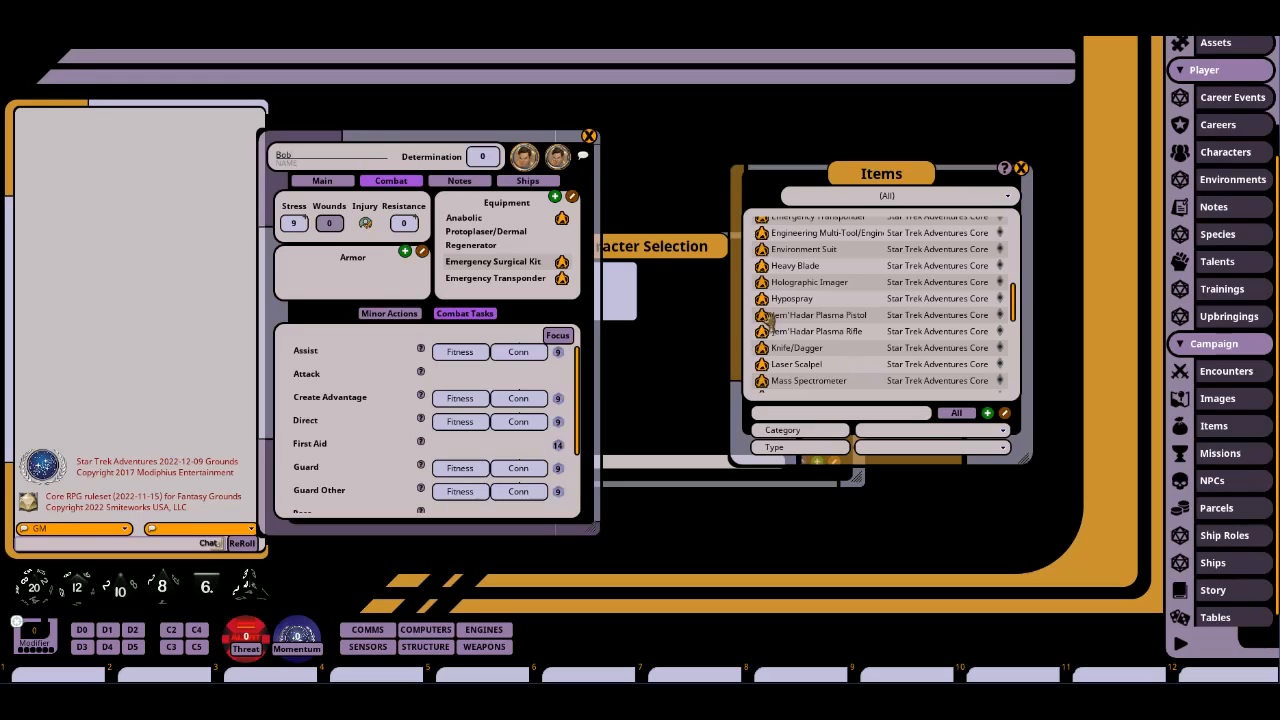
drag(731, 288, 508, 277)
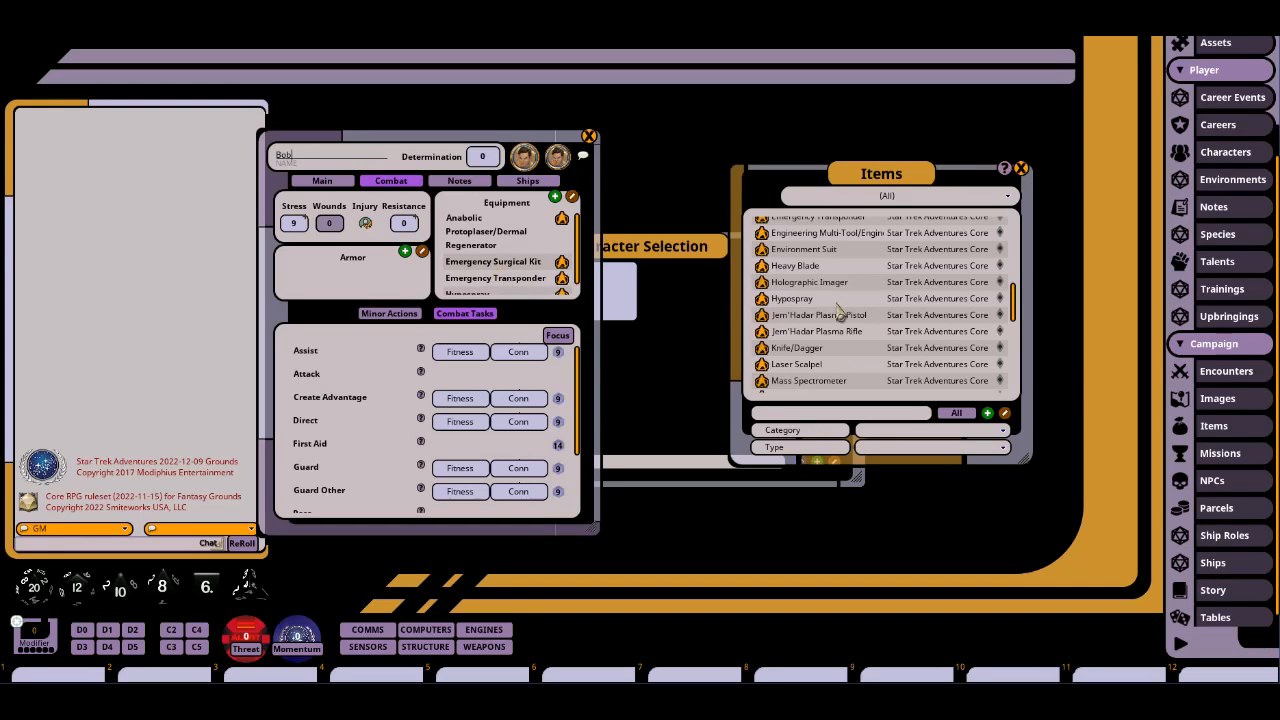
scroll(877, 328, down, 2)
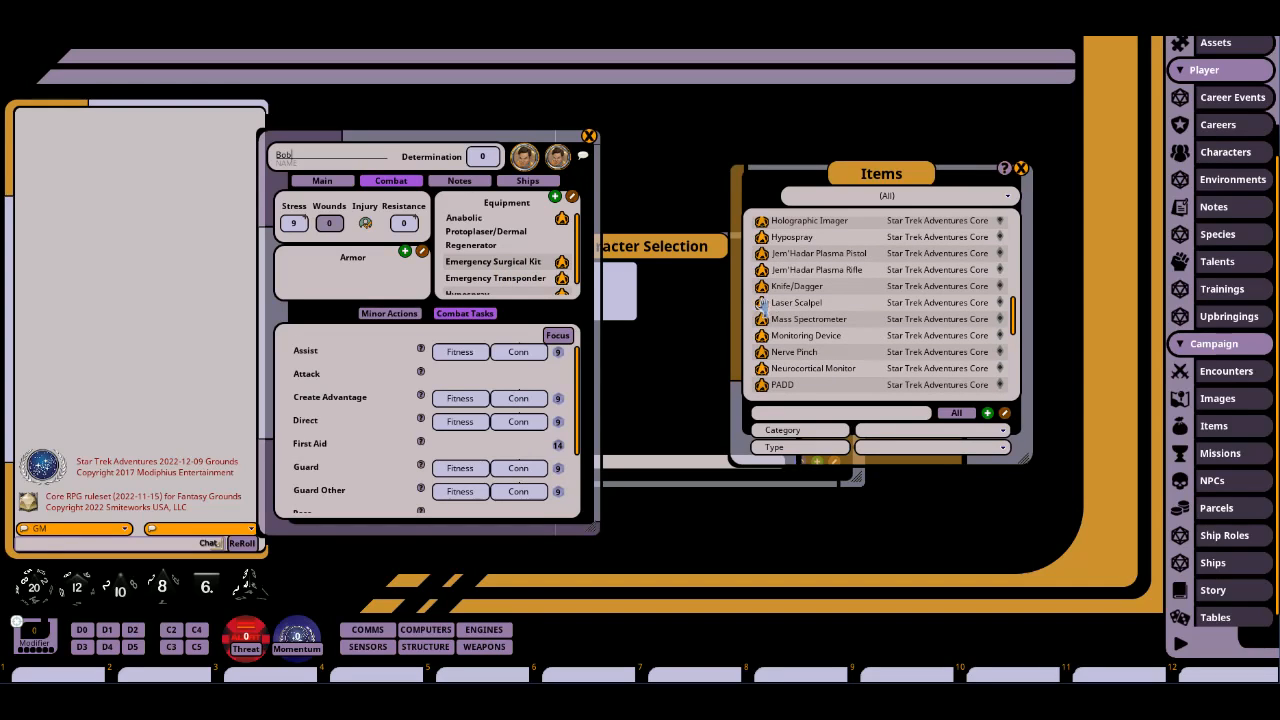
drag(758, 300, 486, 266)
scroll(848, 340, down, 2)
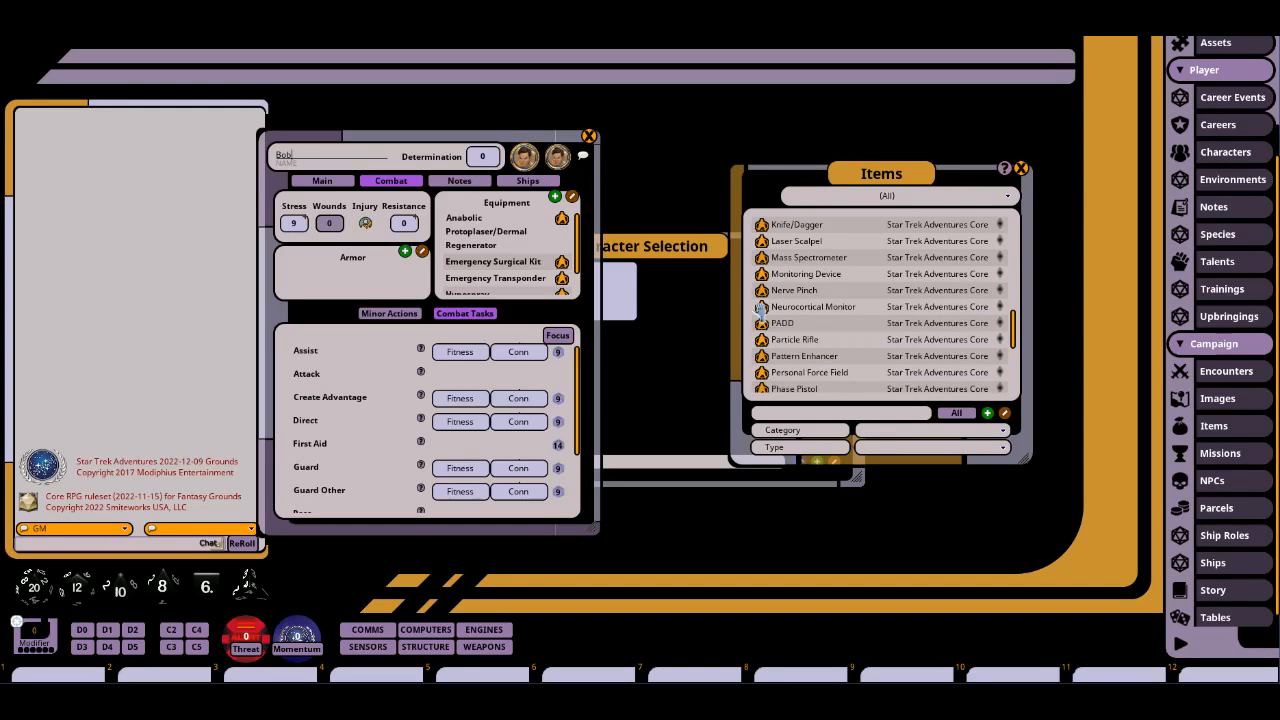
drag(758, 307, 494, 262)
Add the Phaser Type-1 to the character's attacks and look over the remaining combat tasks.
scroll(866, 345, down, 1)
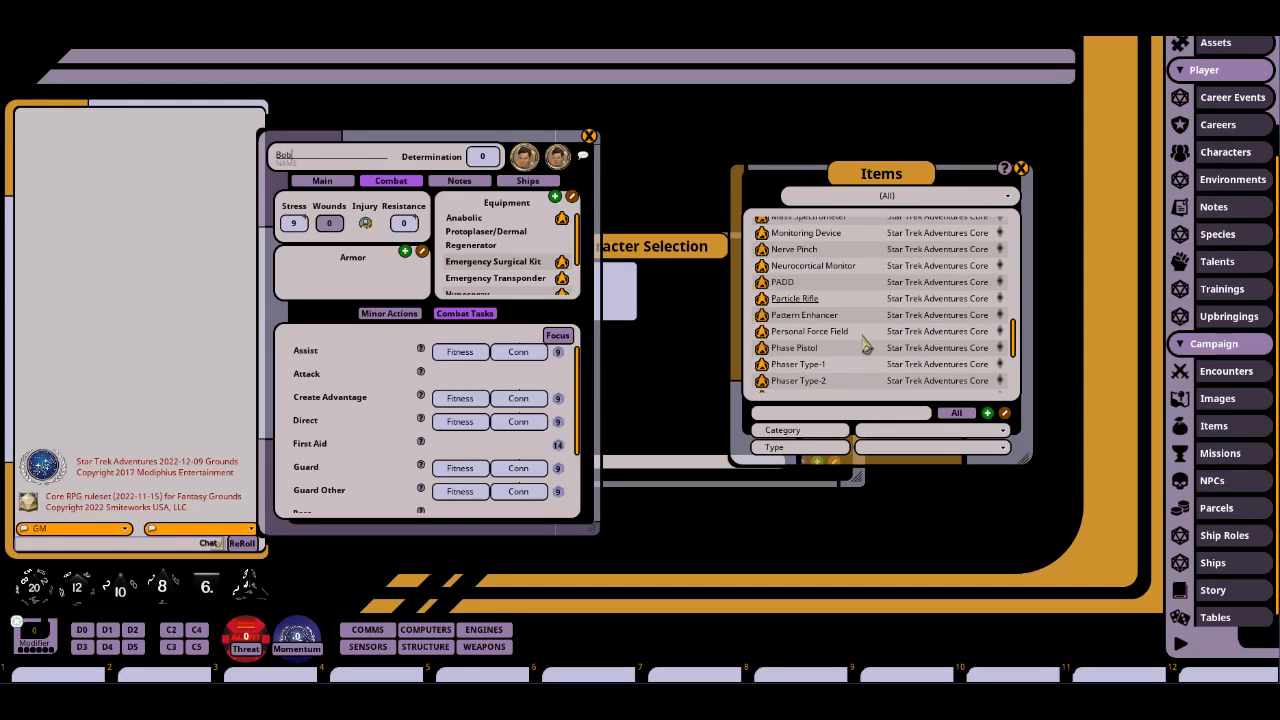
scroll(866, 345, down, 2)
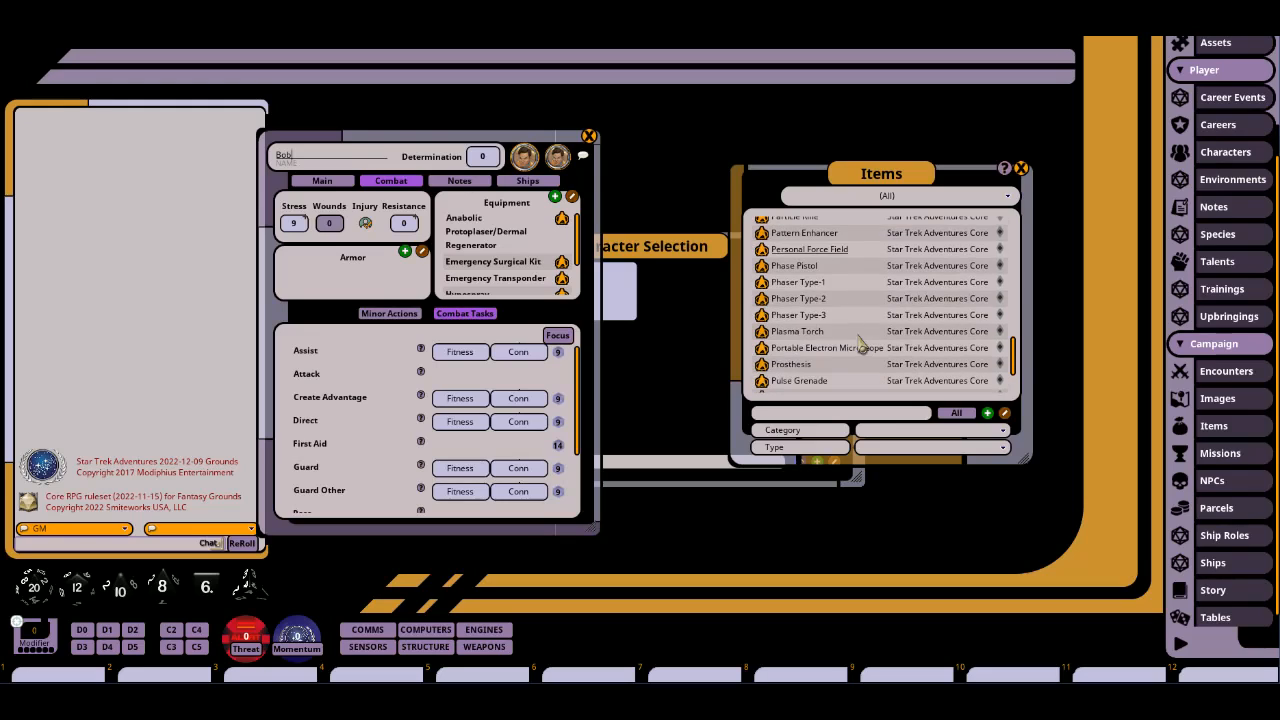
drag(775, 282, 360, 373)
scroll(858, 335, down, 2)
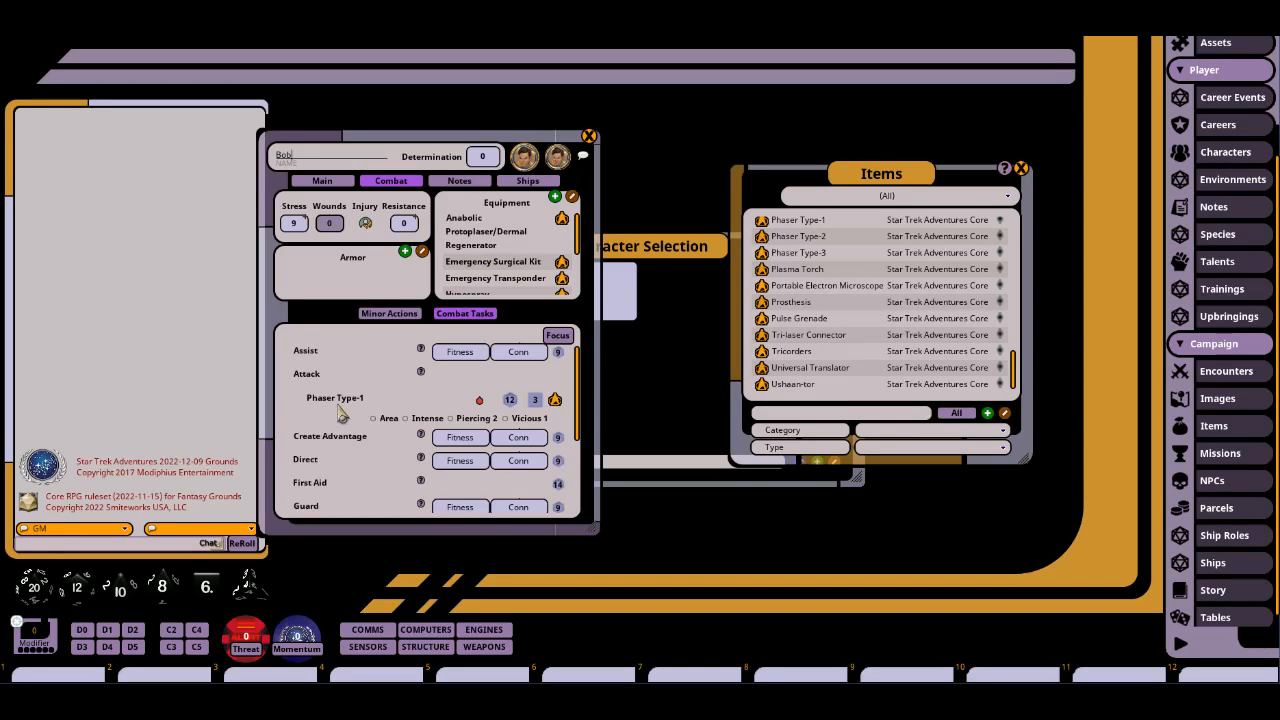
scroll(343, 410, down, 5)
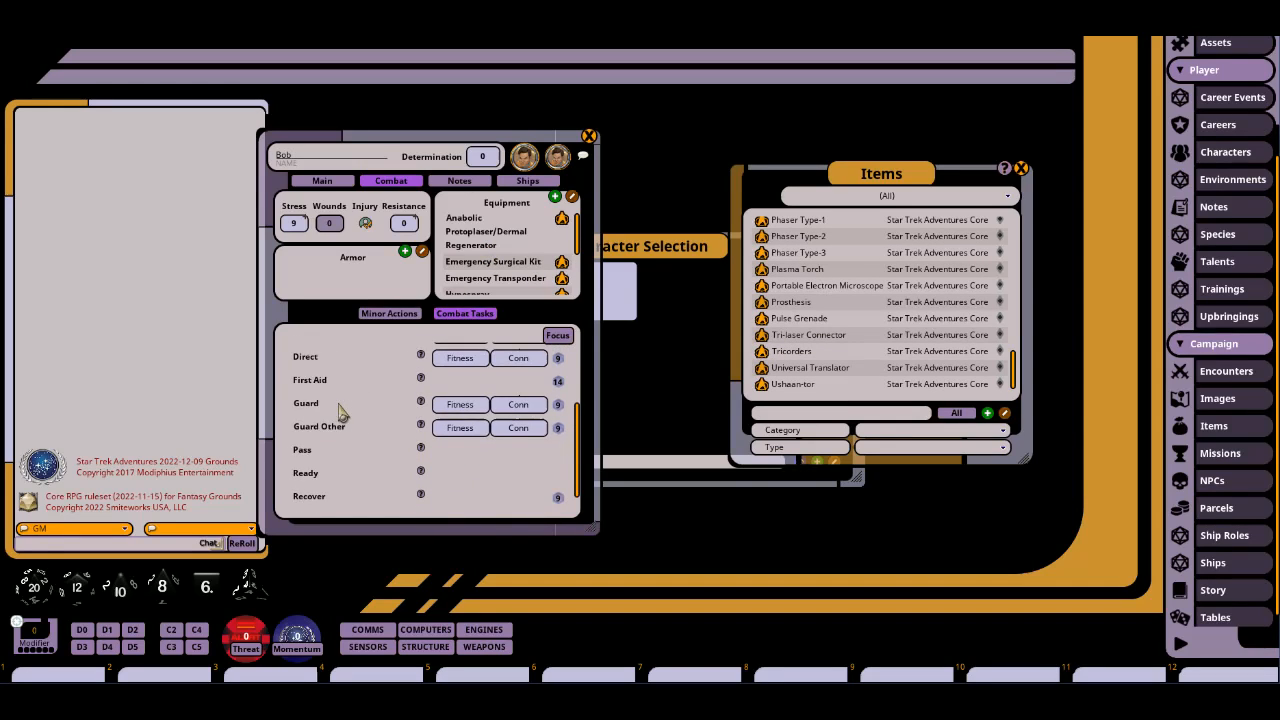
View the character's notes and ships pages, and close the item list and the character sheet.
click(459, 182)
click(522, 182)
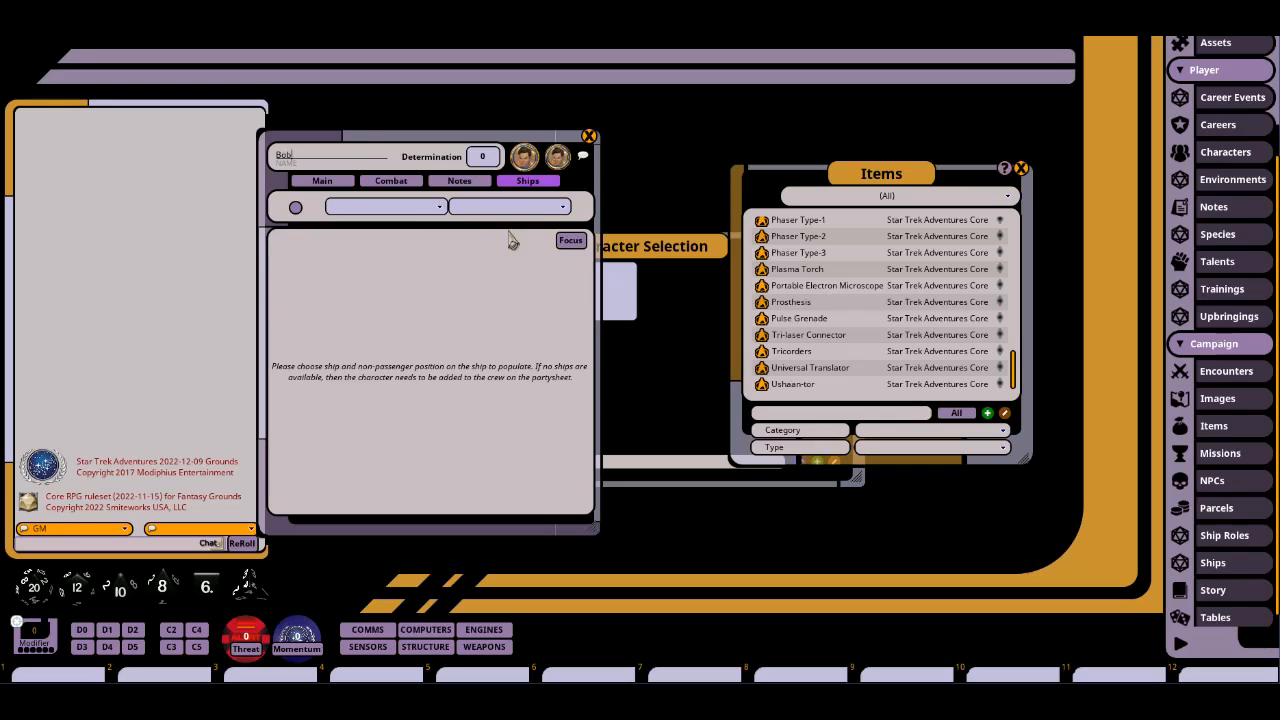
click(1020, 168)
click(590, 137)
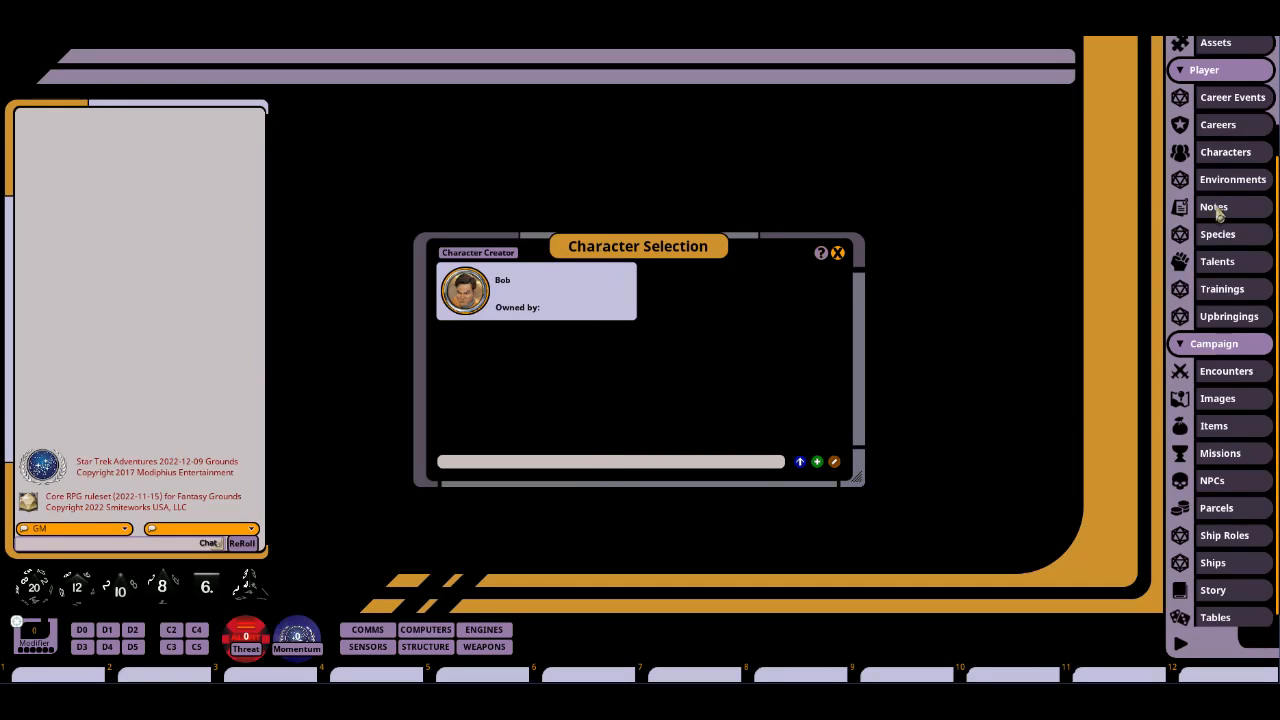
scroll(1236, 193, up, 1)
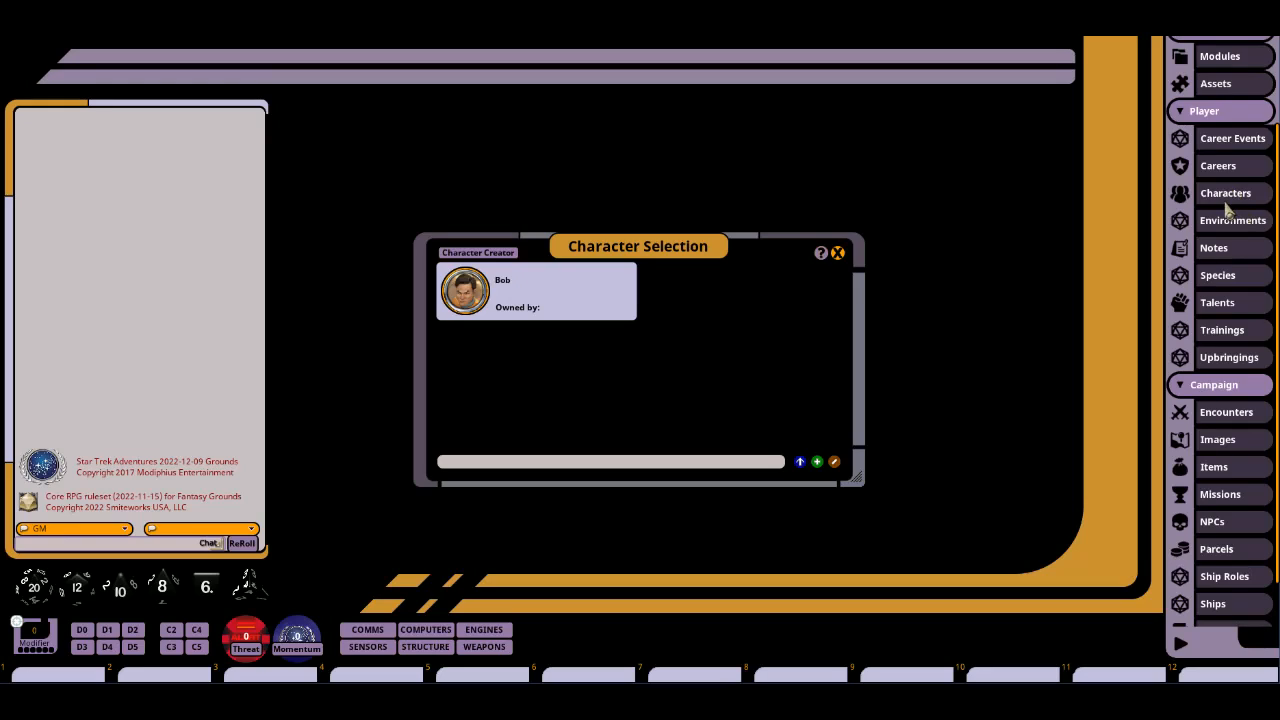
click(1227, 204)
click(1227, 204)
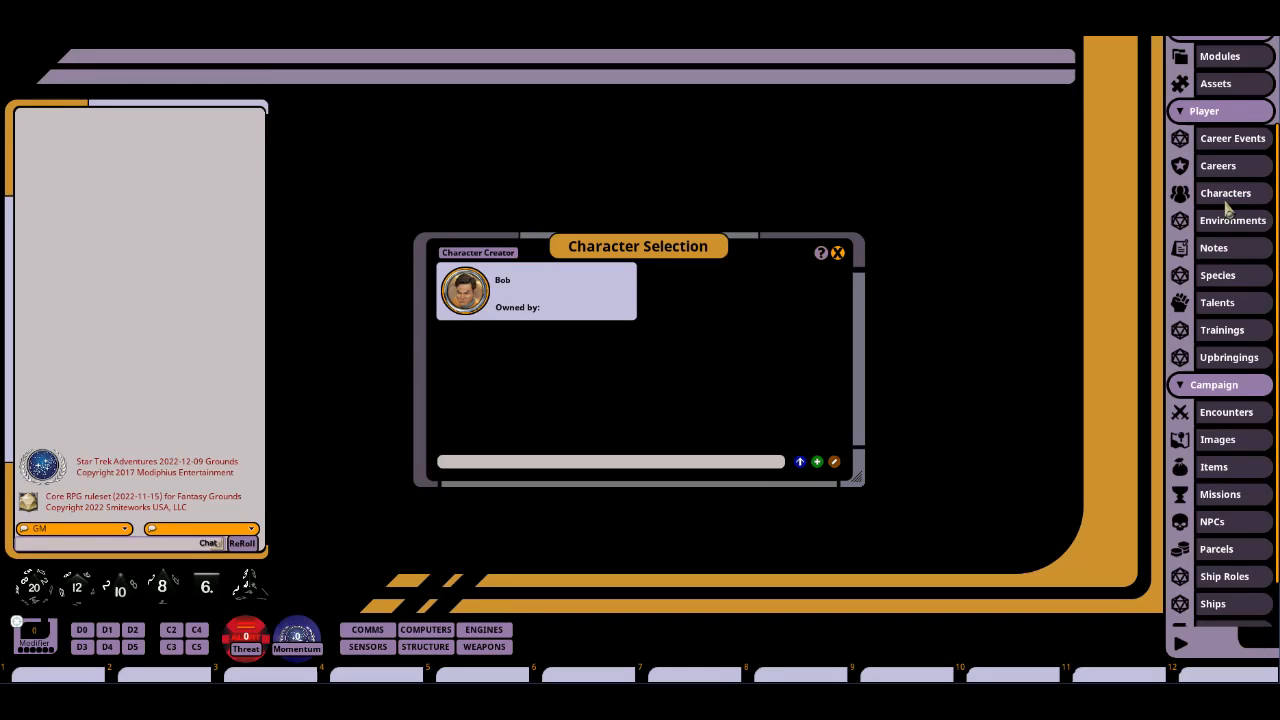
Take ownership of the created character as GM and close the character selection.
right_click(548, 305)
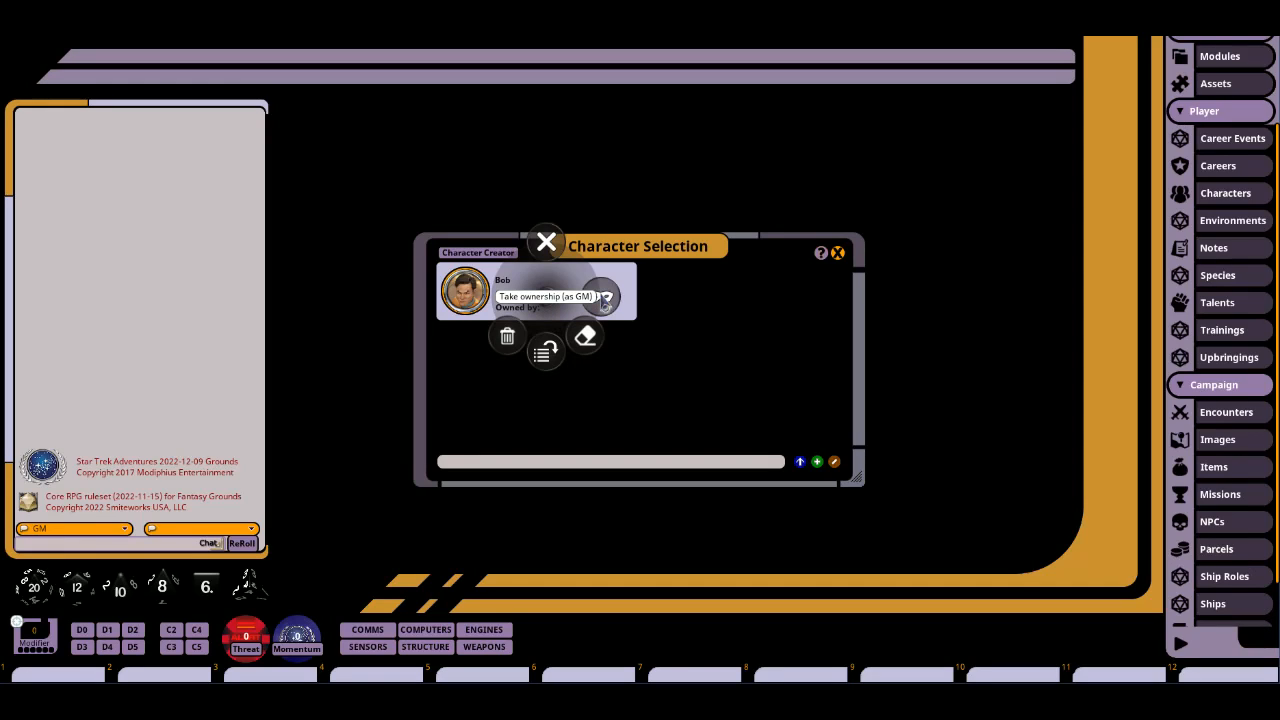
click(604, 302)
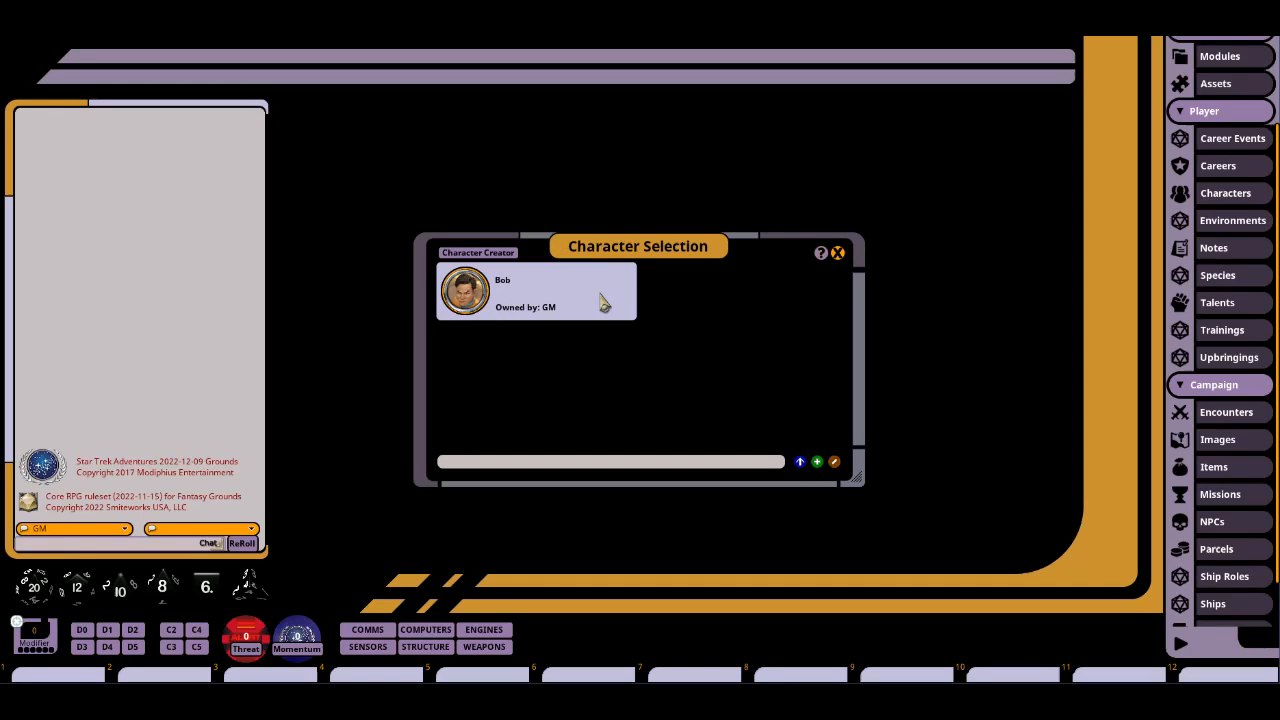
click(837, 253)
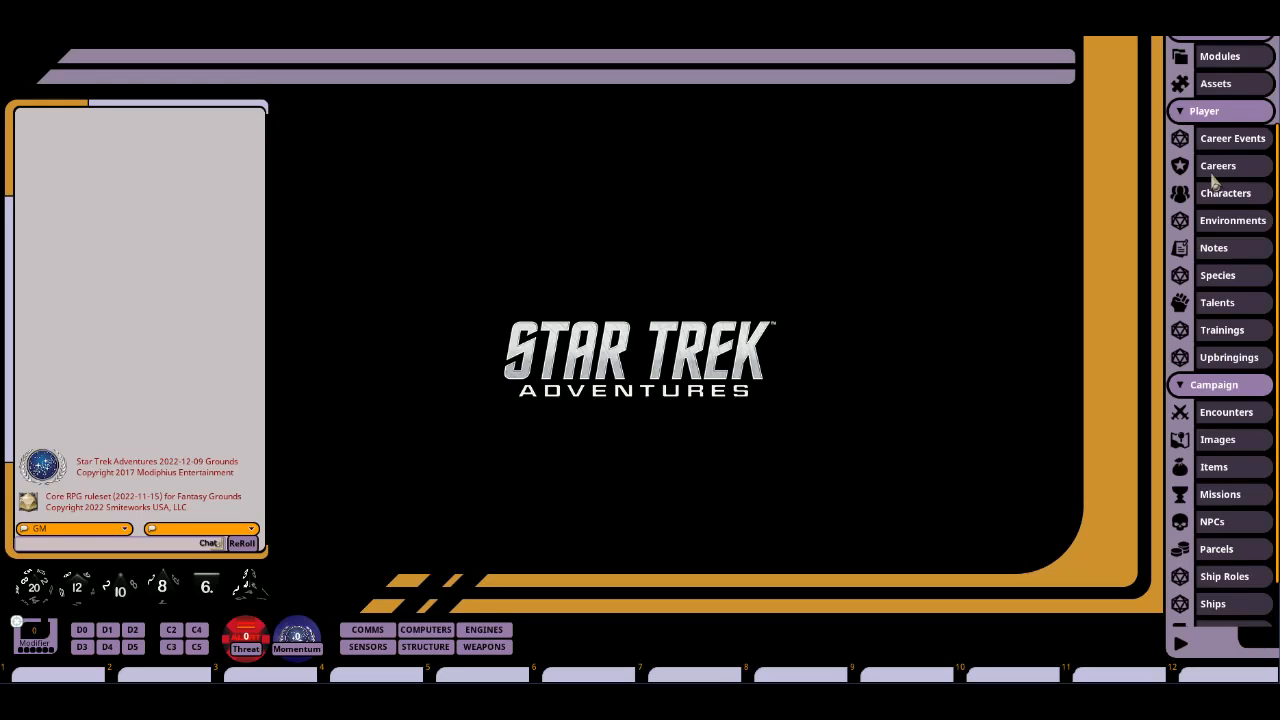
Collapse the Player and Library groups, filter the story entries to The Rescue at Xerxes, and close the story list.
click(1178, 116)
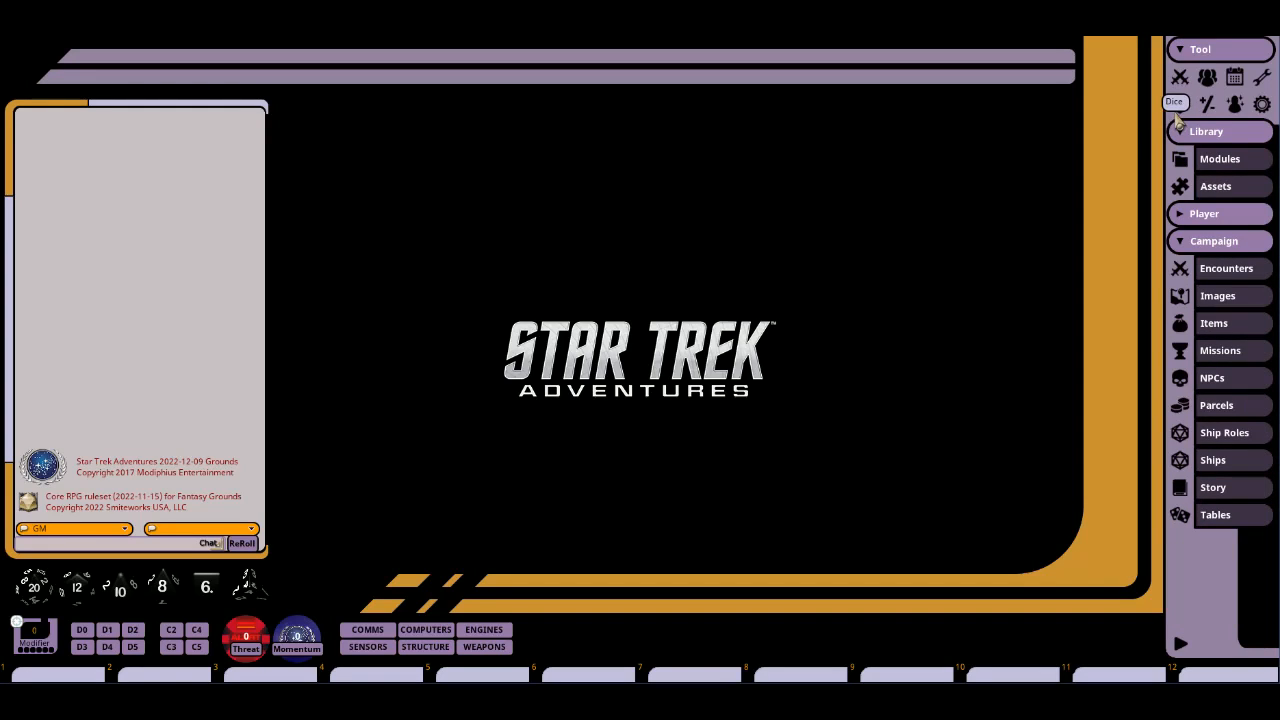
click(1179, 140)
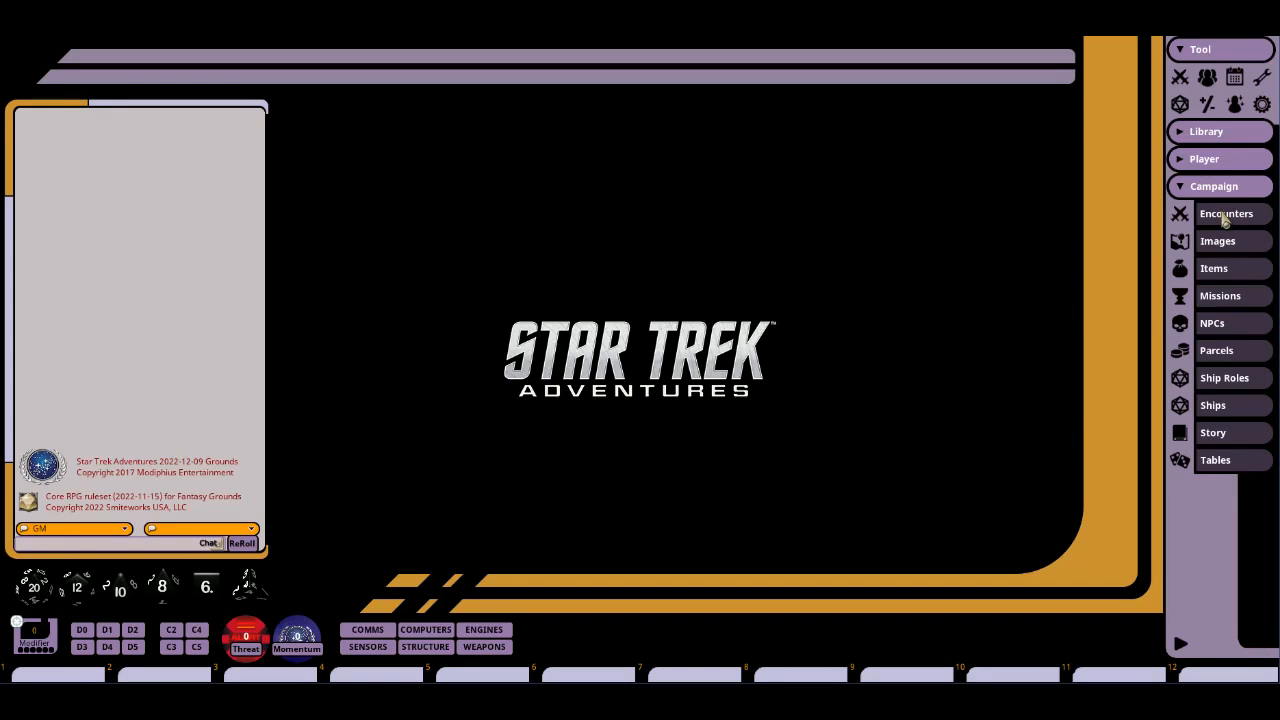
click(1216, 438)
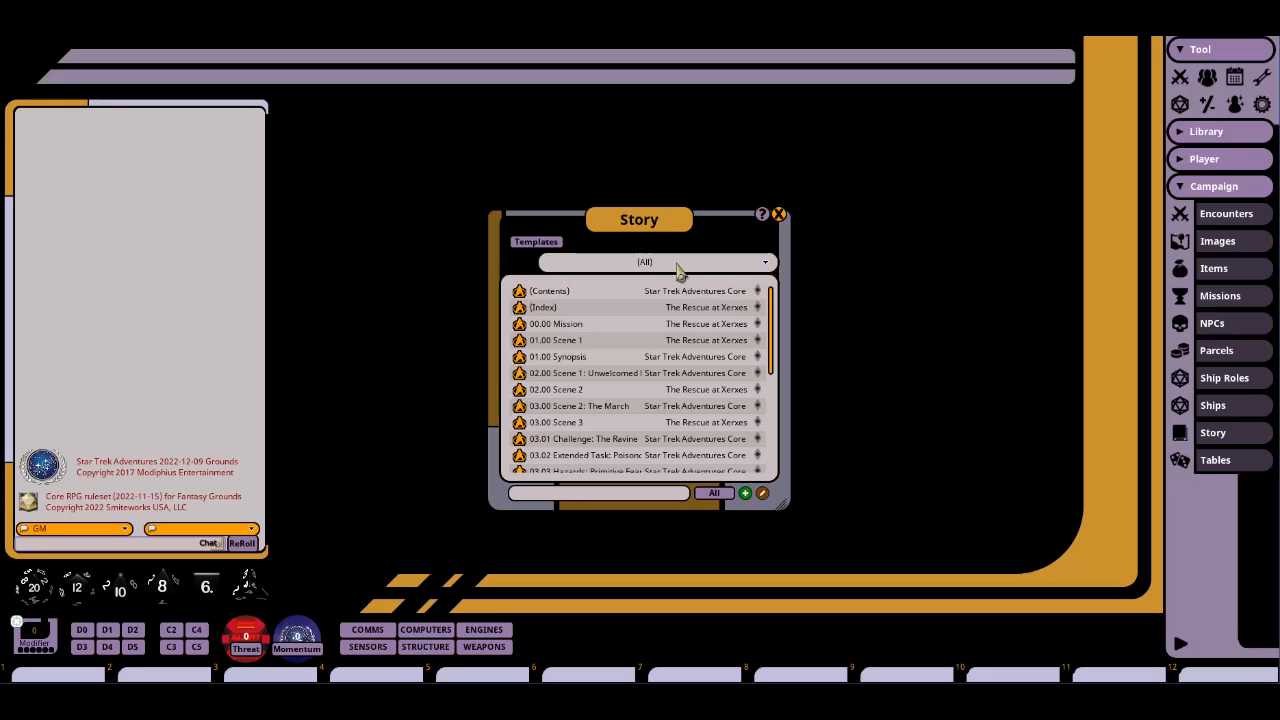
click(677, 265)
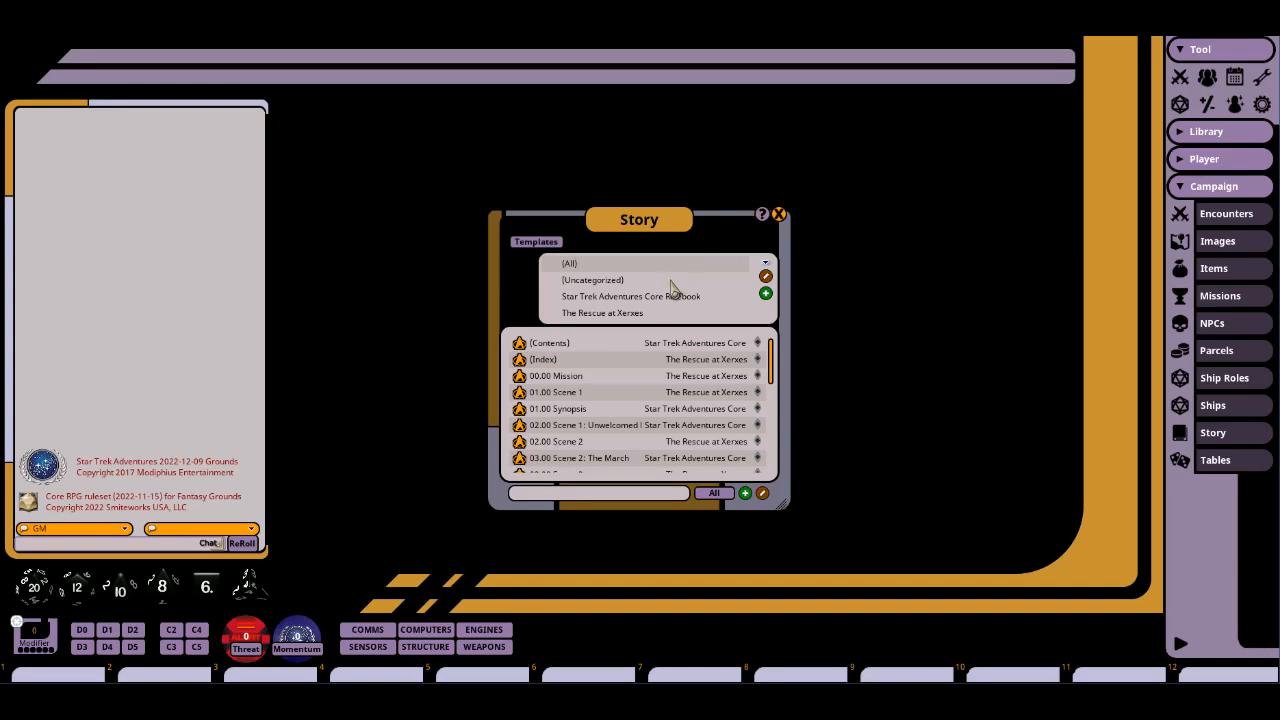
click(612, 314)
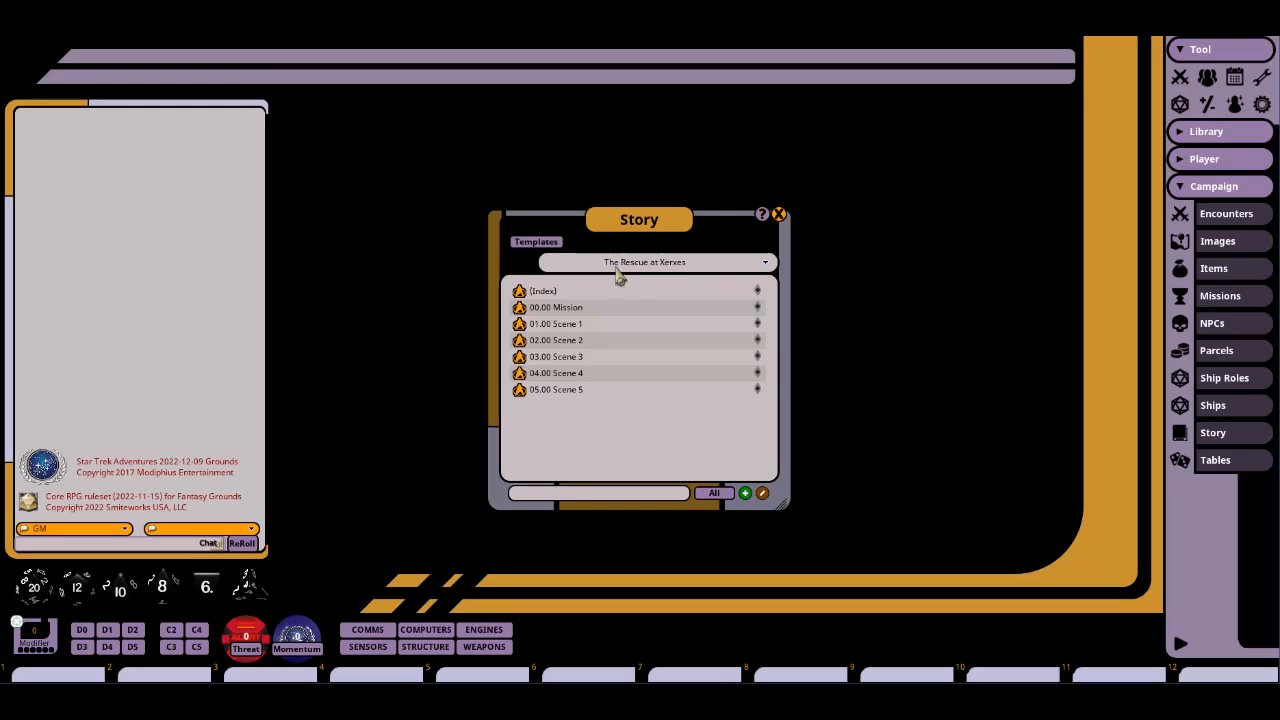
click(617, 272)
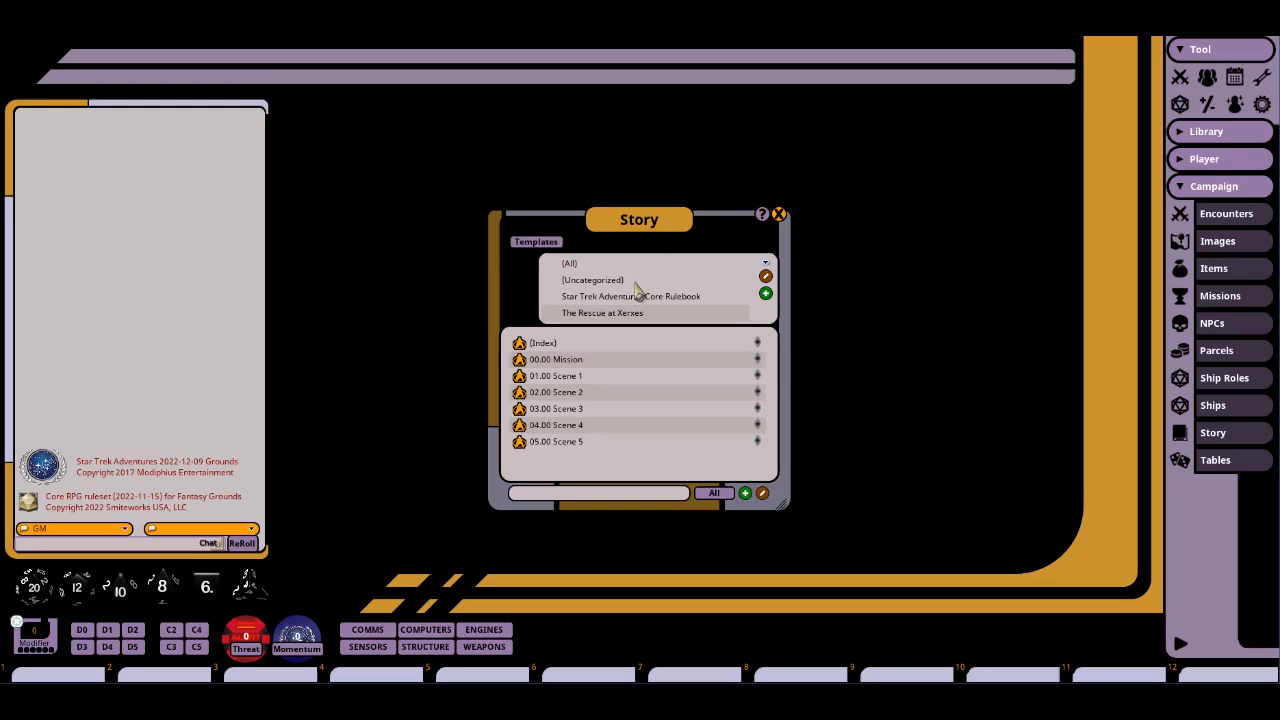
click(592, 314)
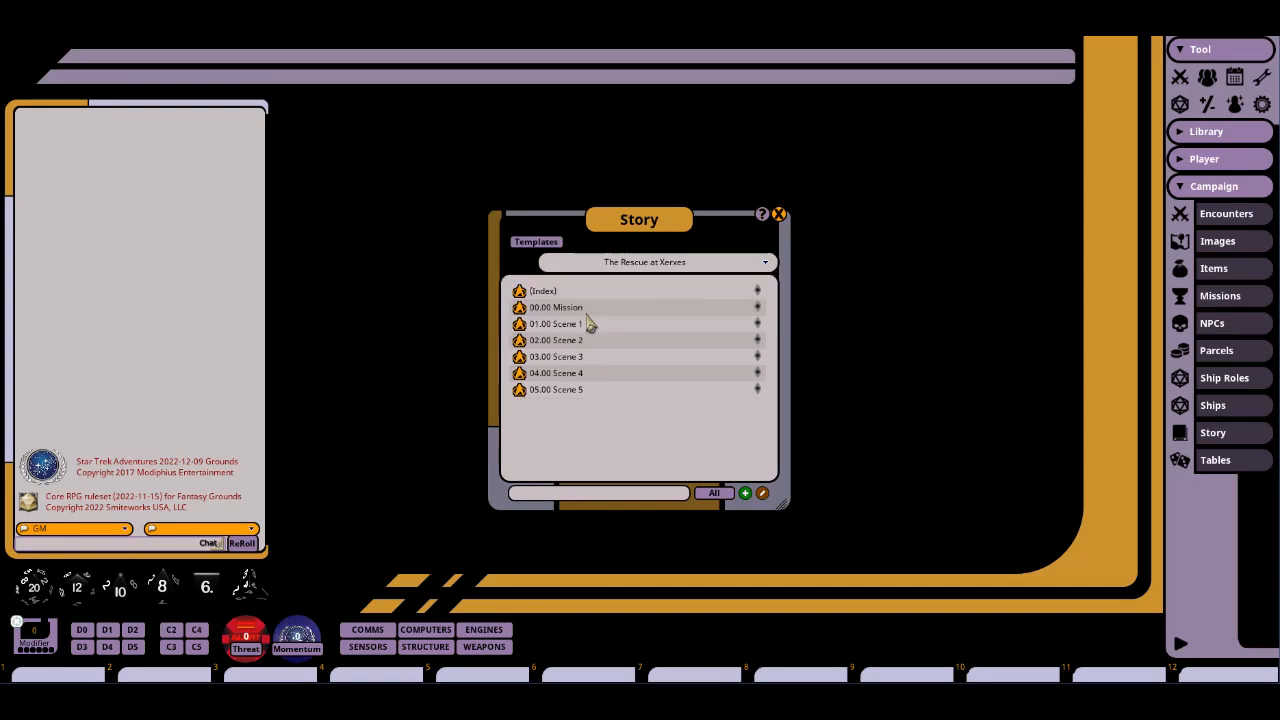
click(779, 216)
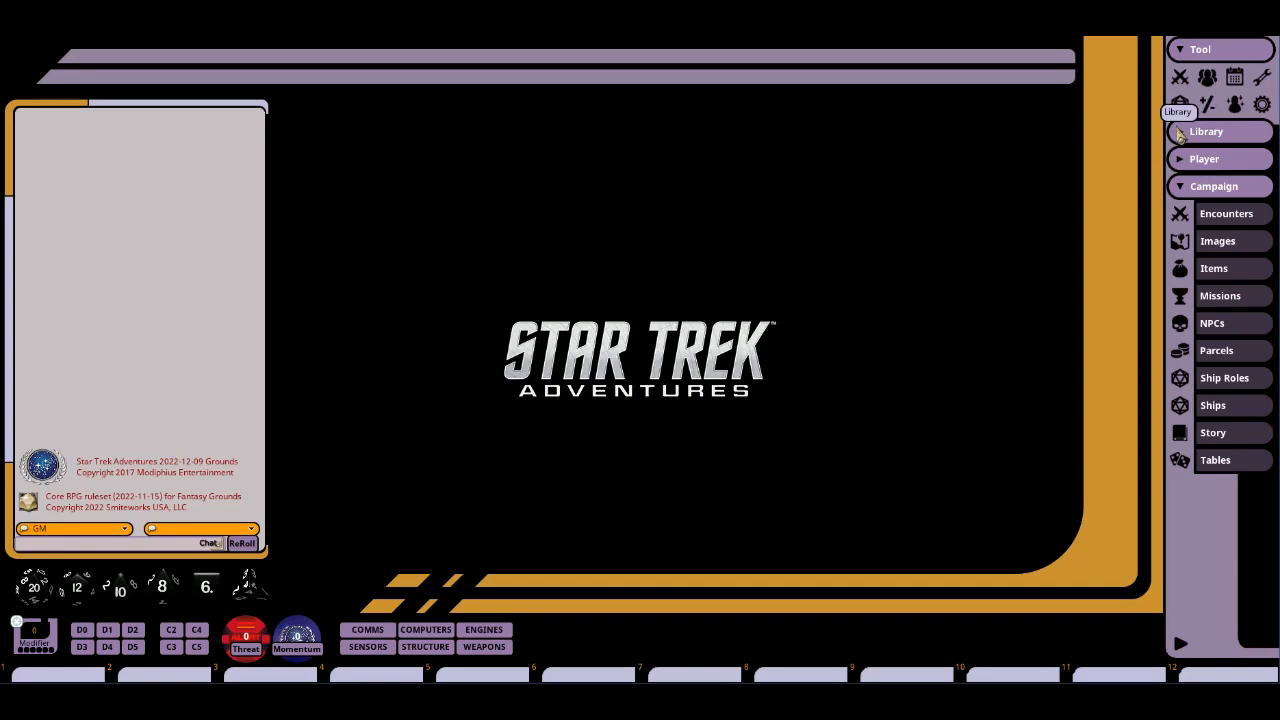
View the reference manual of the STA Standalone - Unforseen Consequences module and close the module windows.
click(1182, 140)
click(1180, 158)
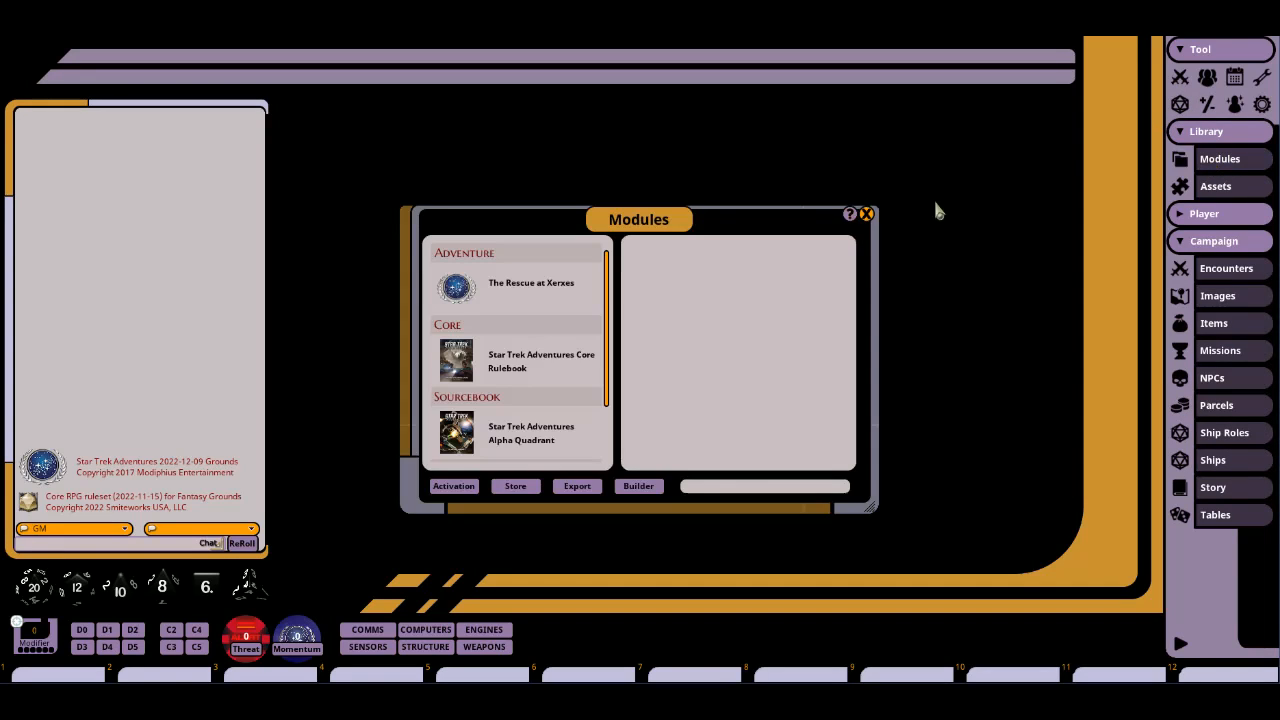
scroll(566, 333, down, 1)
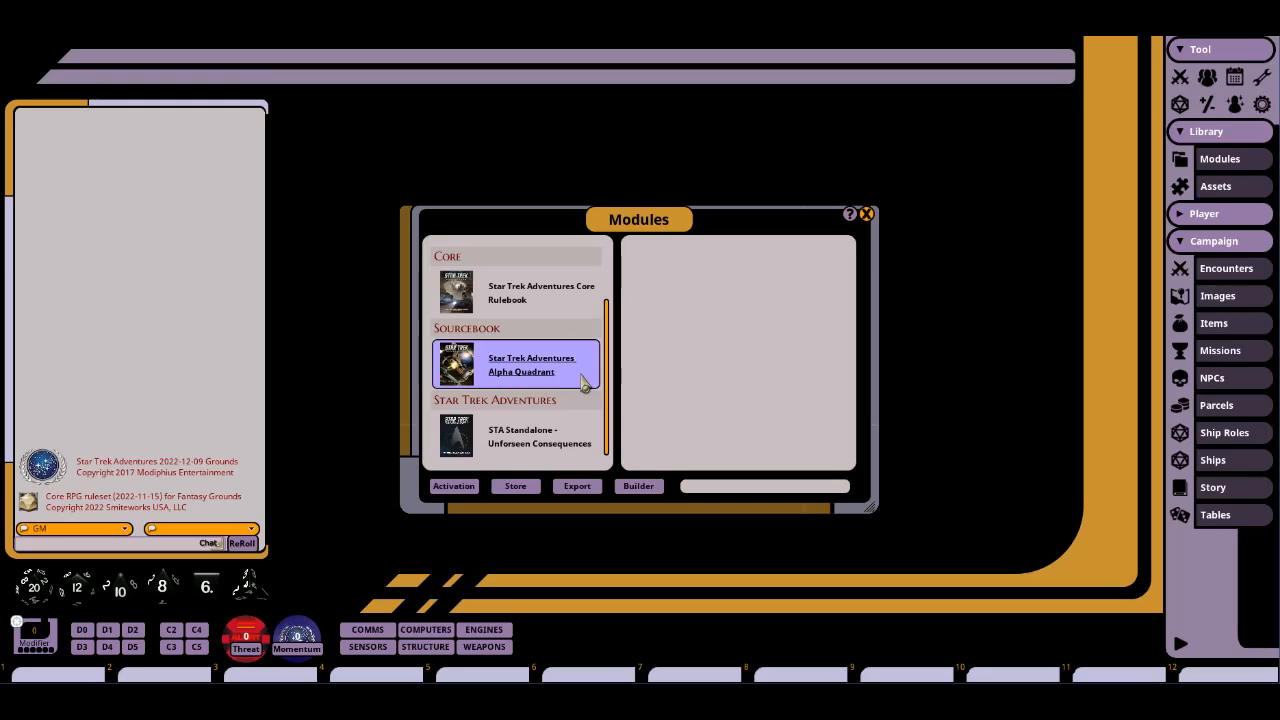
click(550, 443)
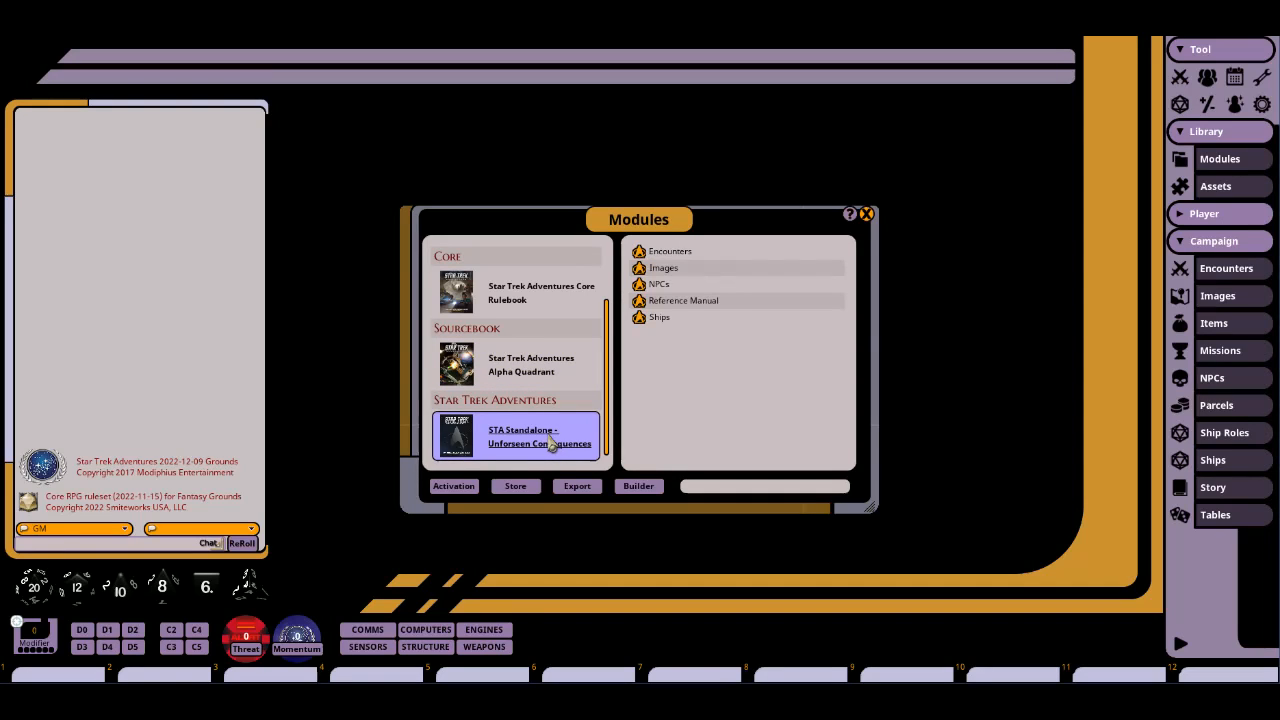
click(640, 302)
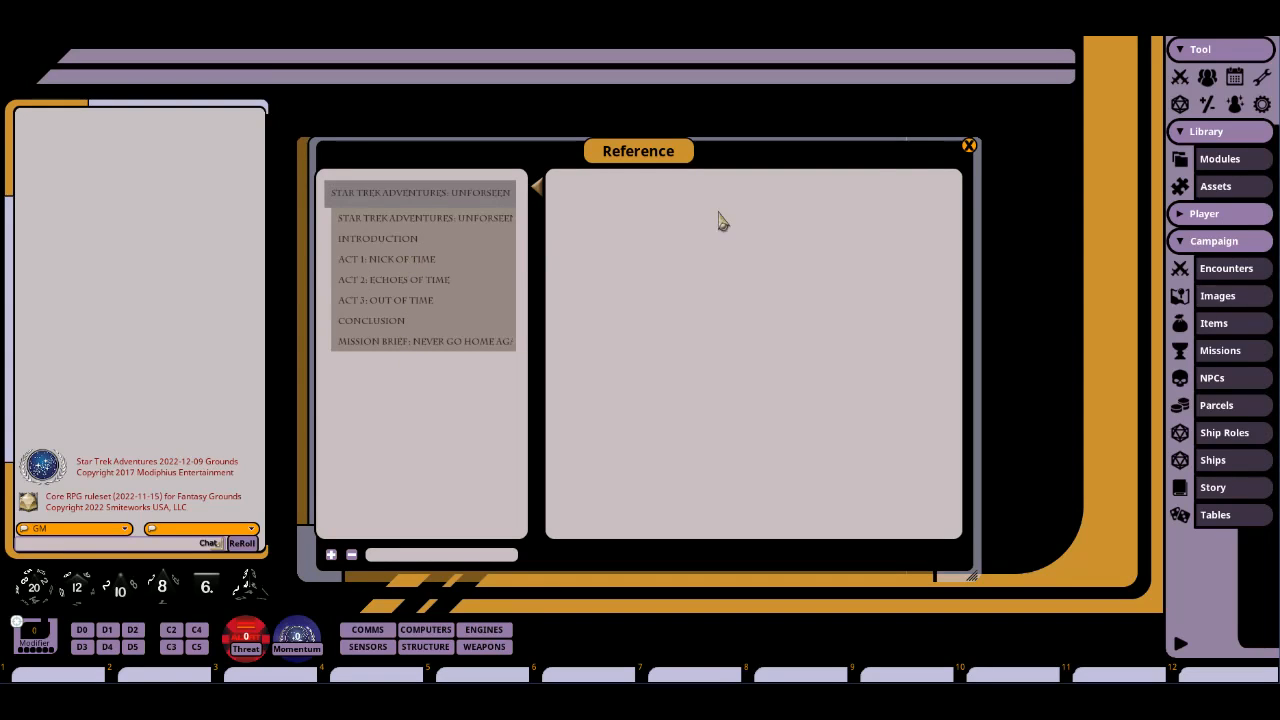
click(970, 147)
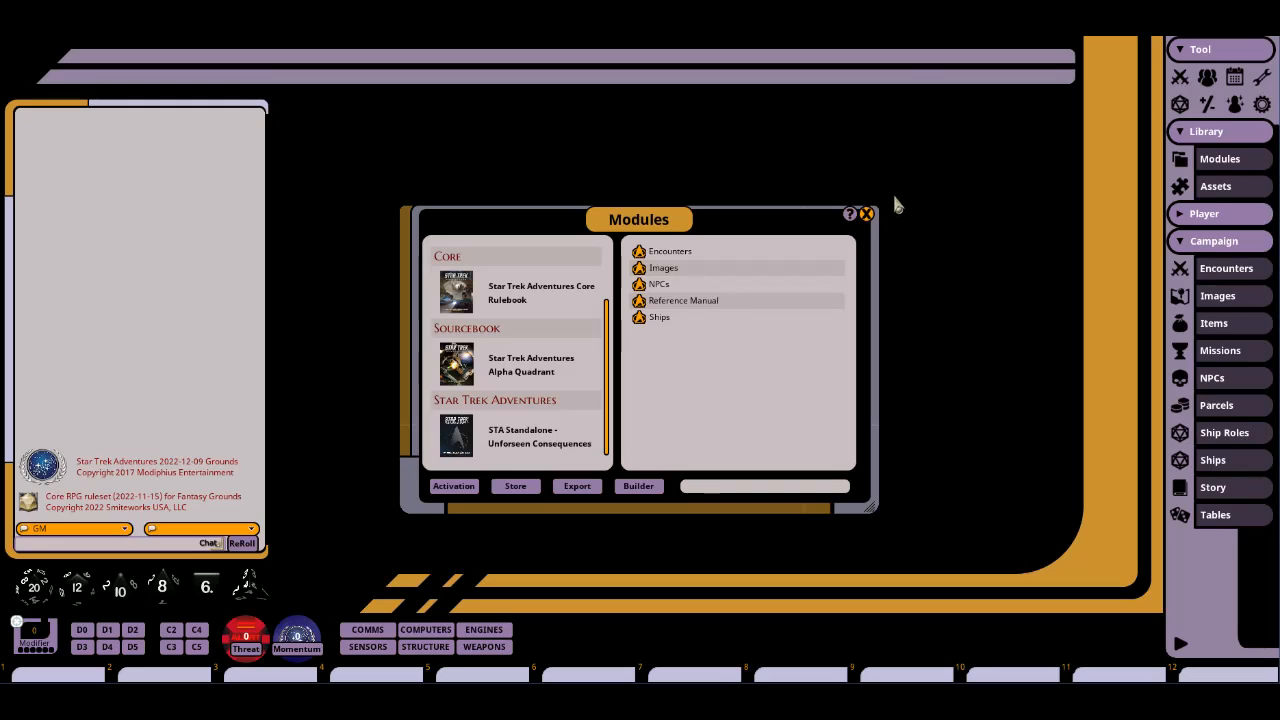
click(856, 210)
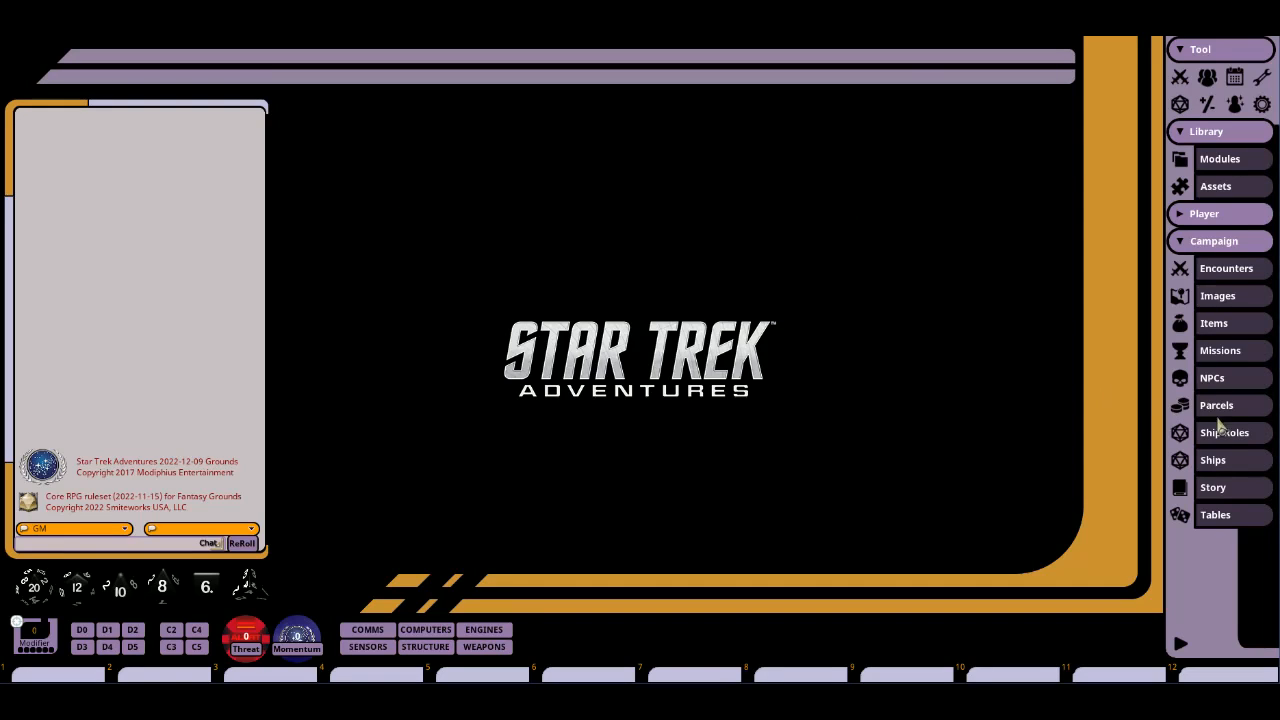
Read the 00.00 Mission story entry and post the first read-aloud text of 01.00 Scene 1 to the chat.
click(1222, 488)
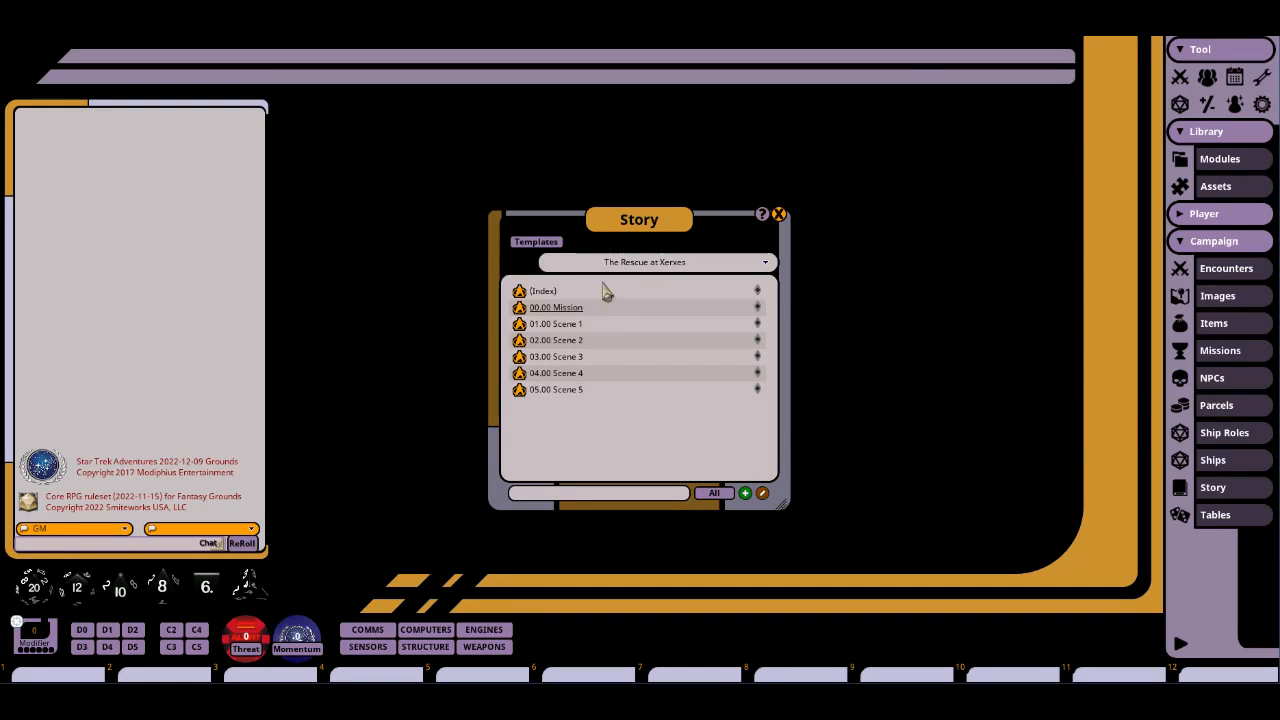
click(519, 310)
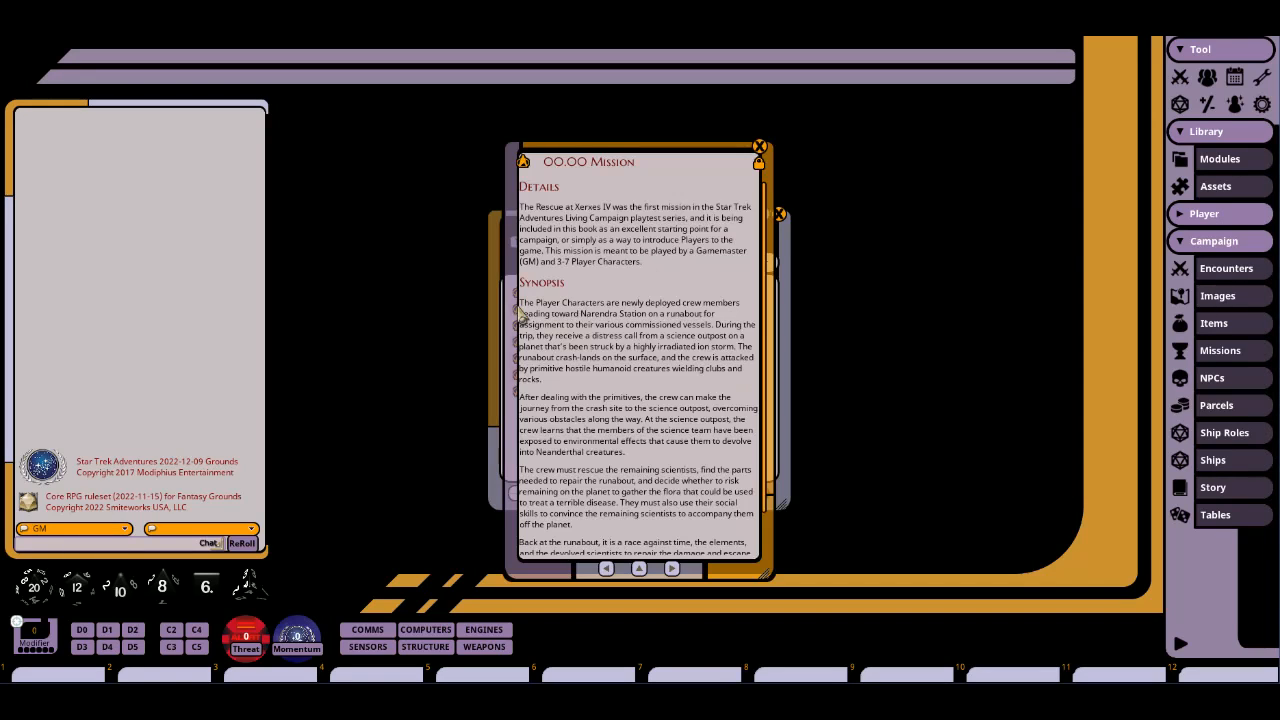
scroll(601, 305, down, 2)
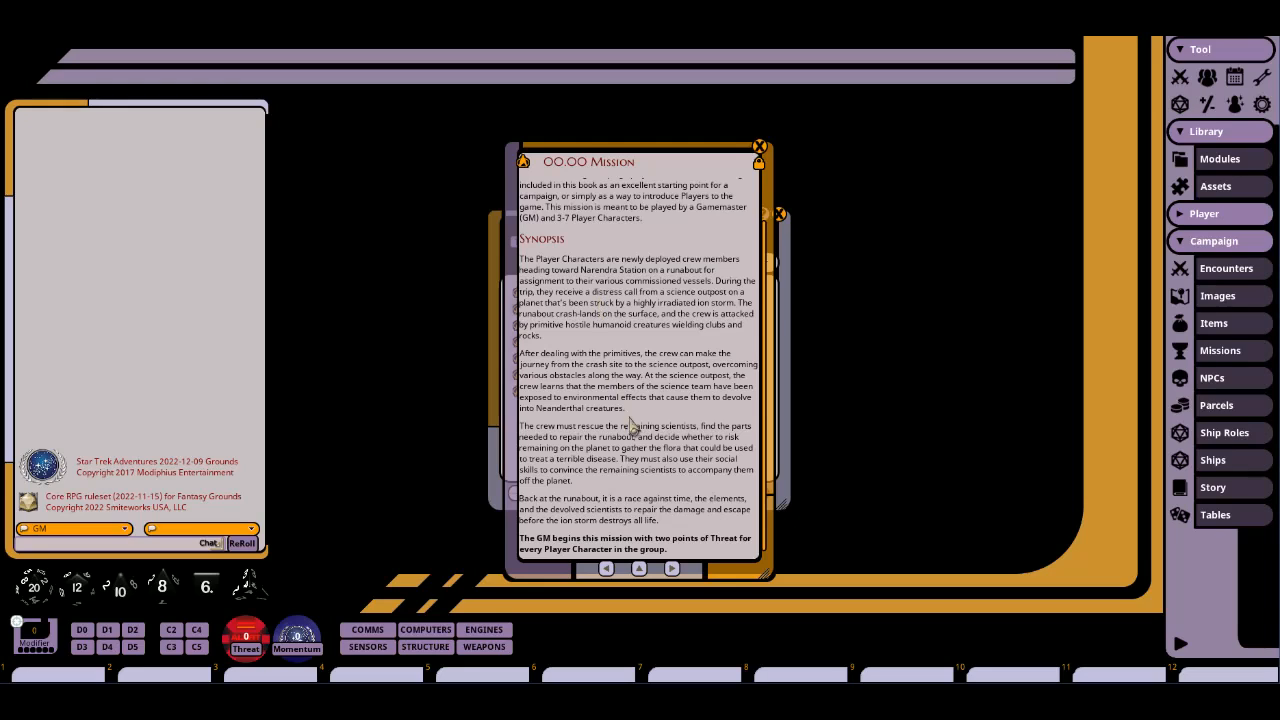
click(671, 568)
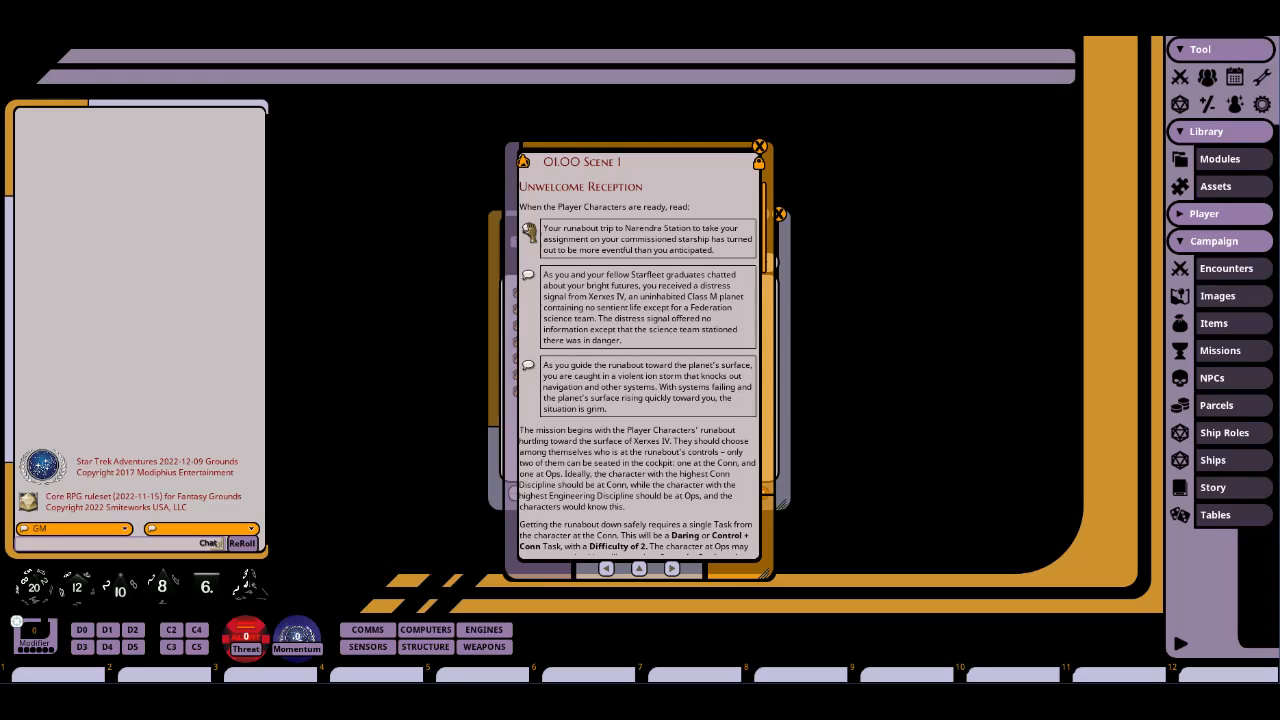
click(528, 232)
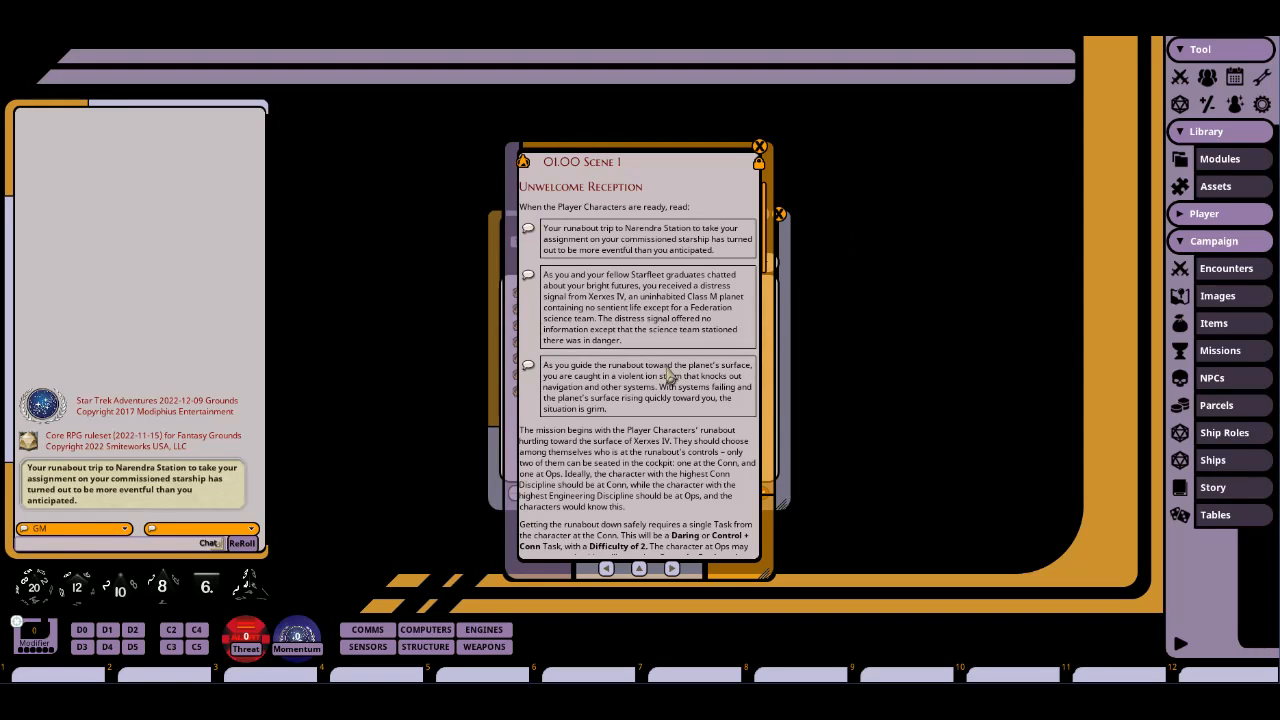
Look through the rest of Scene 1 and its Unwelcome Reception encounter, and close the encounter and story windows.
scroll(670, 380, down, 6)
scroll(668, 393, down, 6)
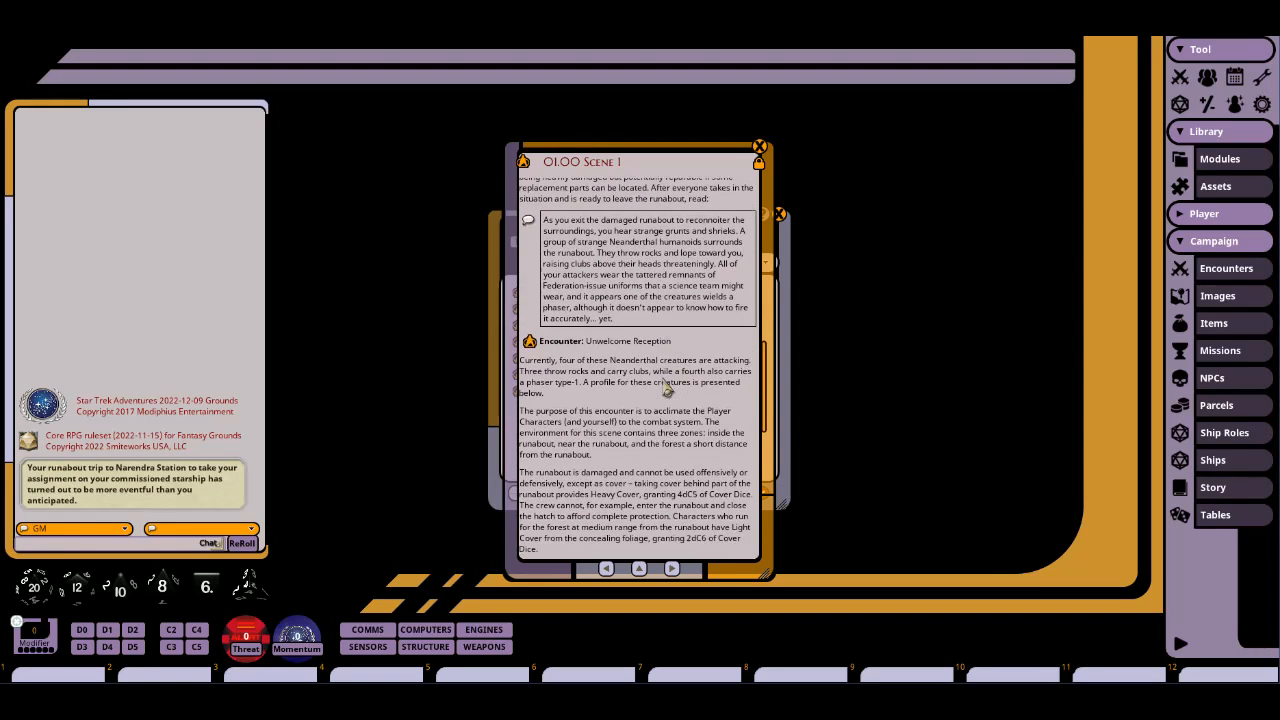
click(530, 342)
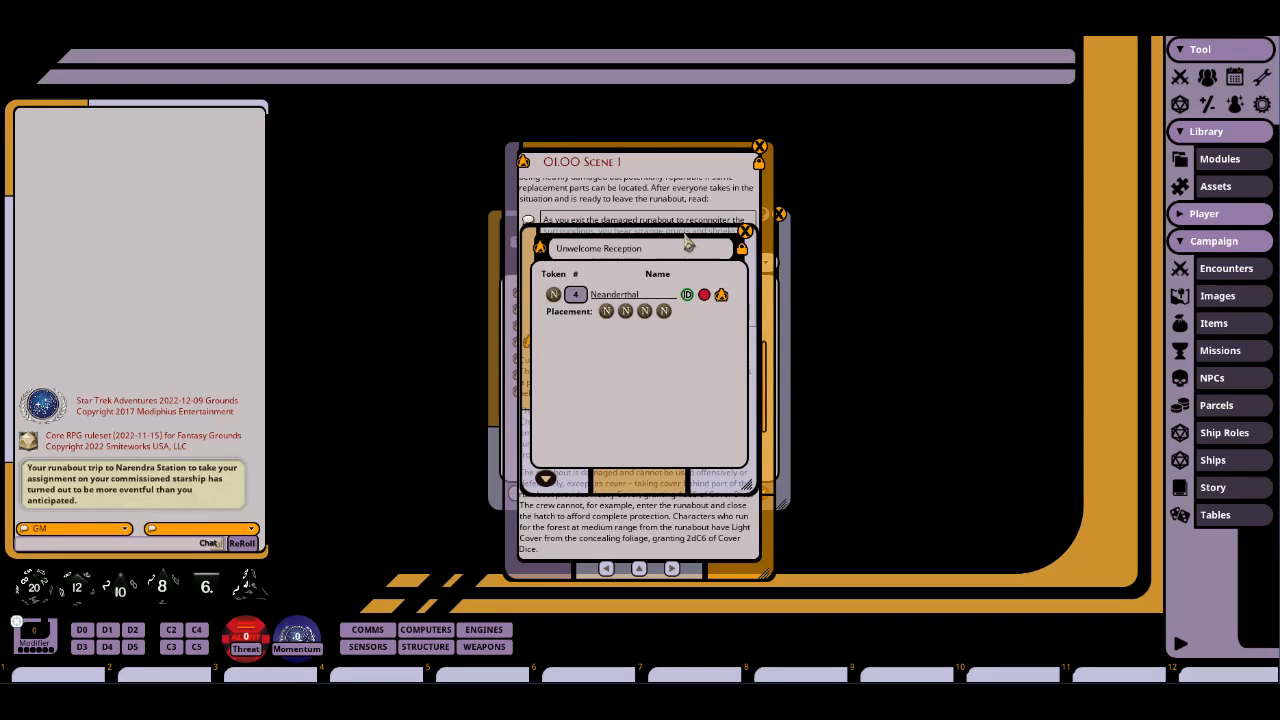
click(745, 232)
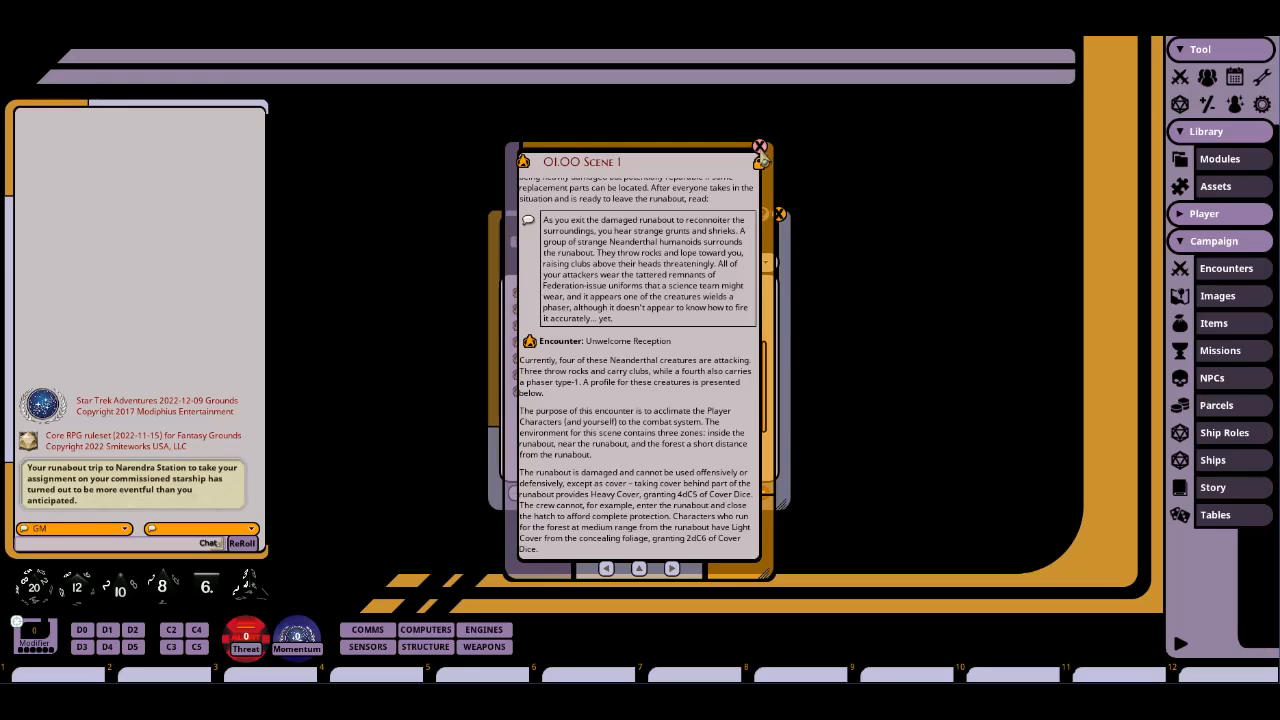
click(760, 148)
click(778, 213)
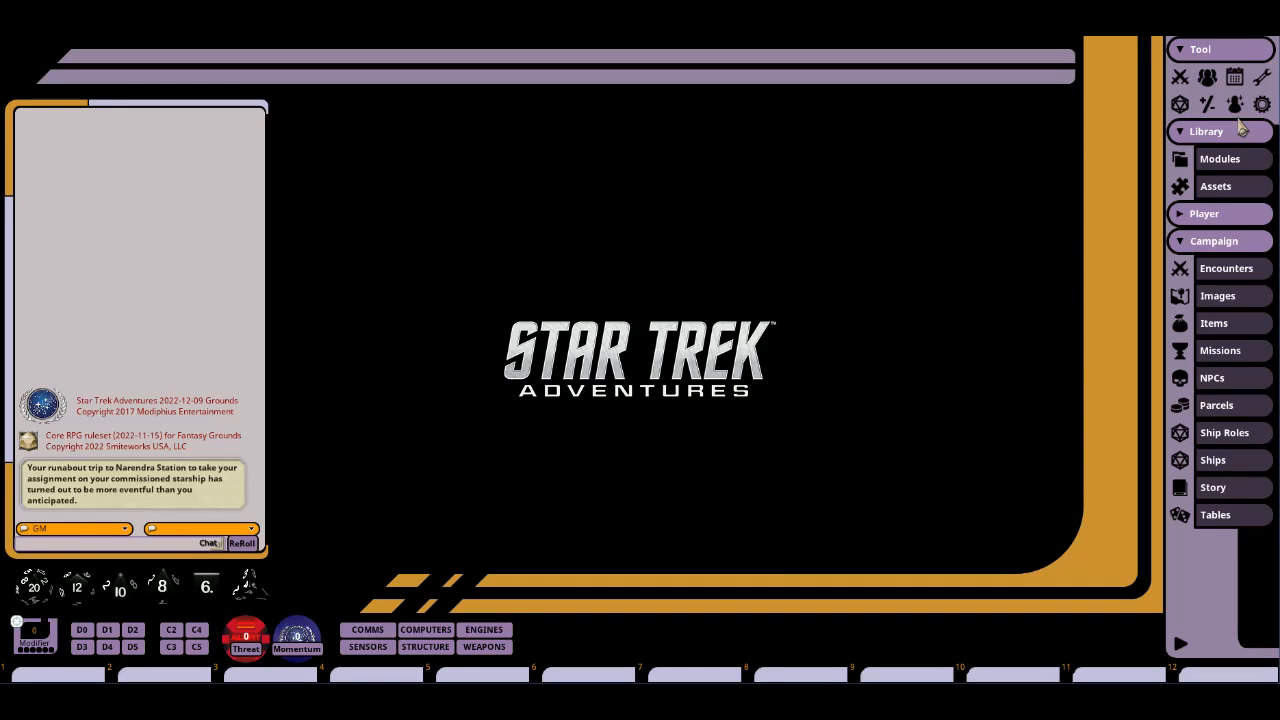
Open the combat tracker, the party sheet and the character selection, moving the character selection clear of the party sheet.
click(1180, 77)
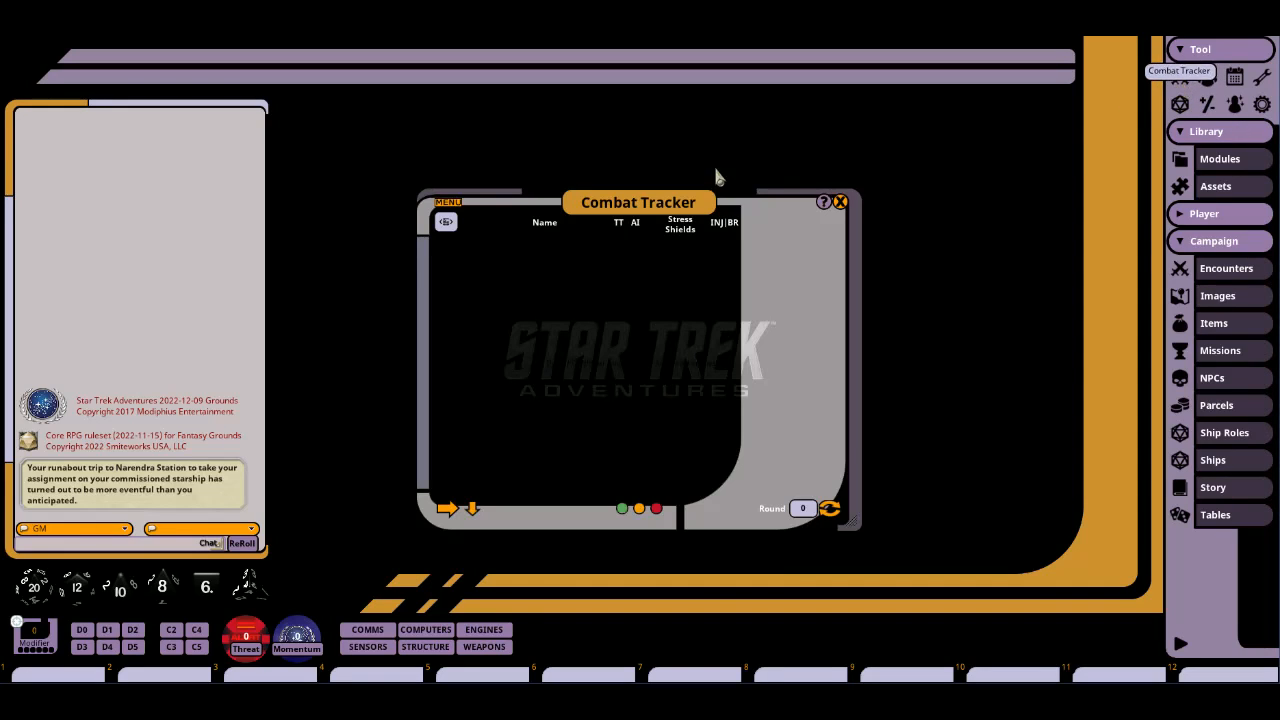
drag(680, 205, 527, 136)
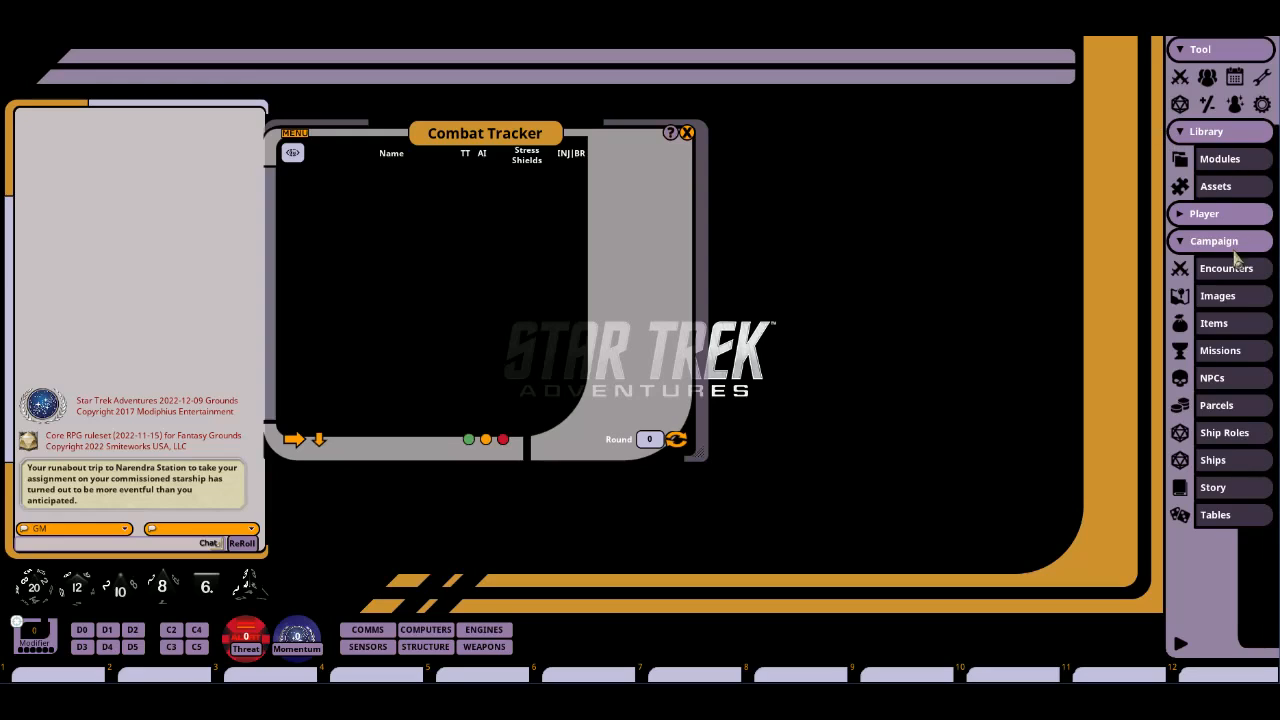
click(1208, 78)
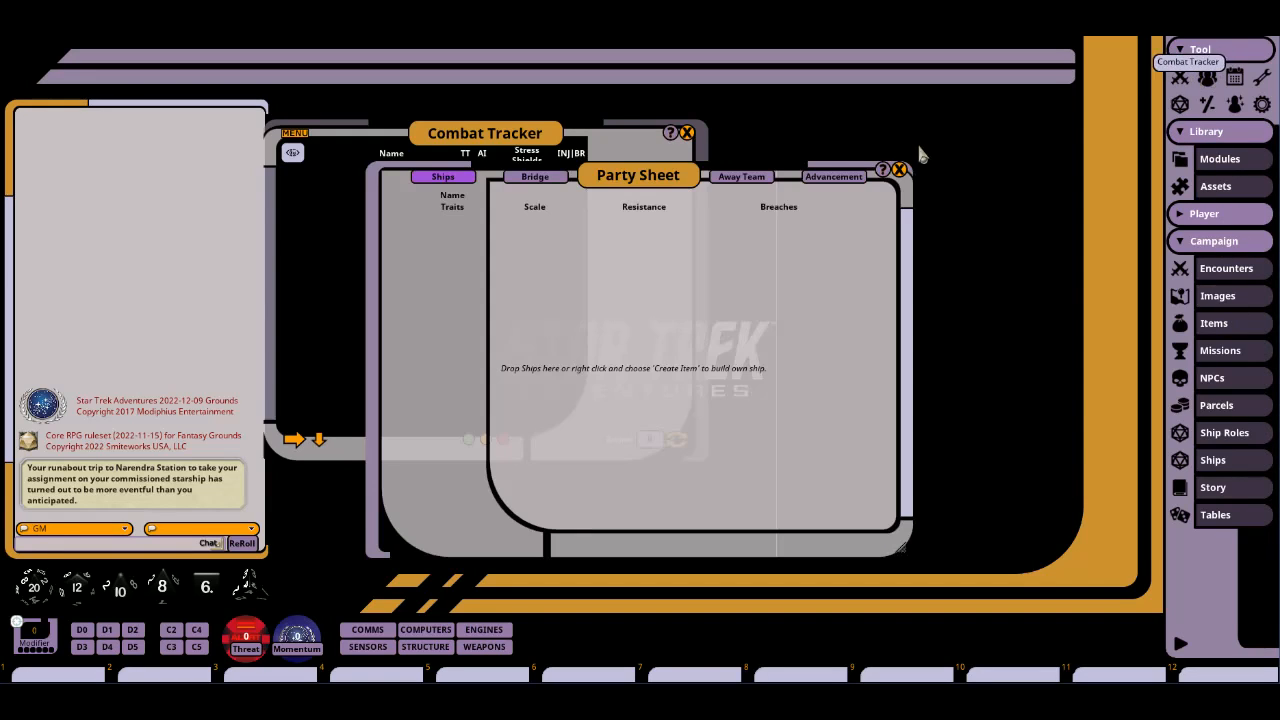
click(1180, 212)
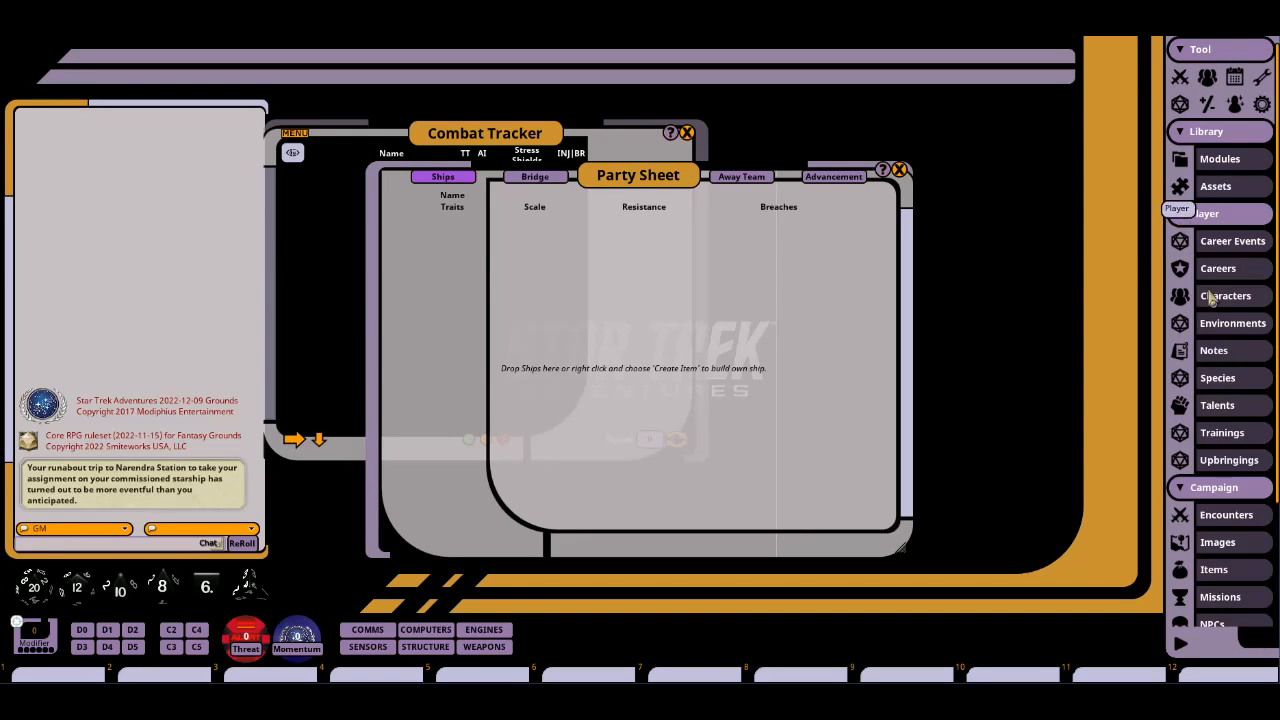
click(1222, 297)
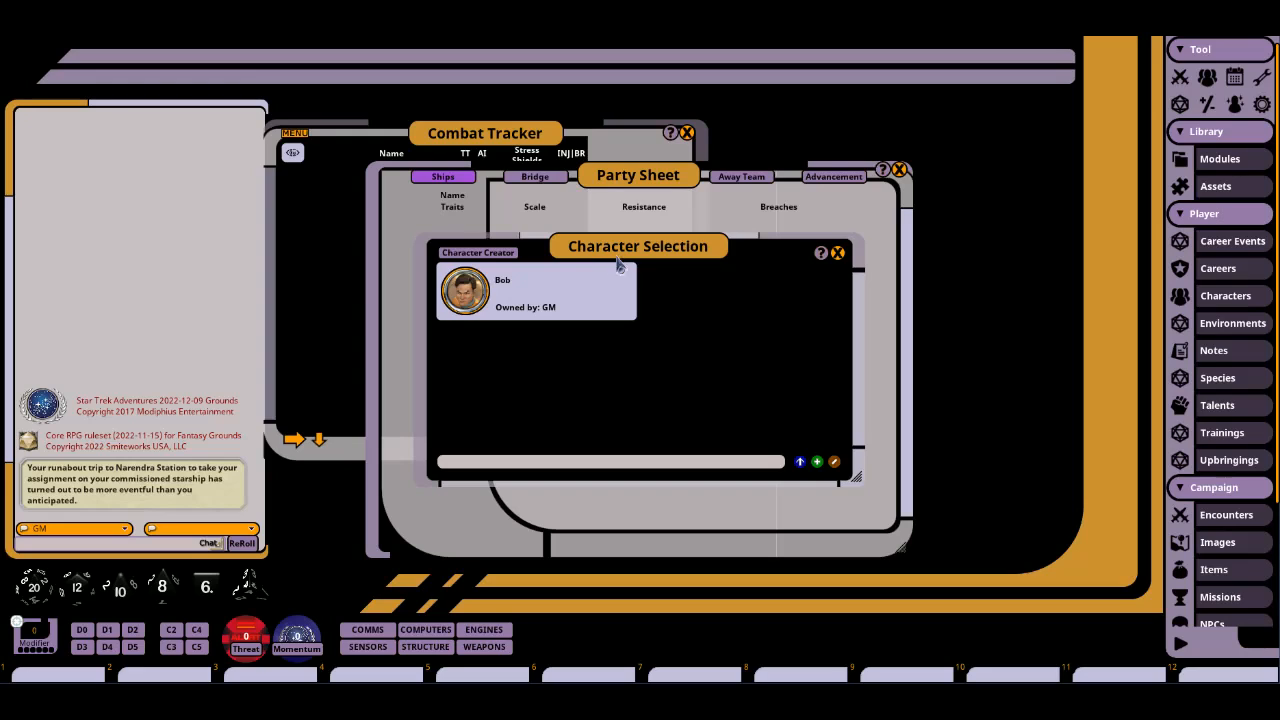
drag(662, 250, 1185, 244)
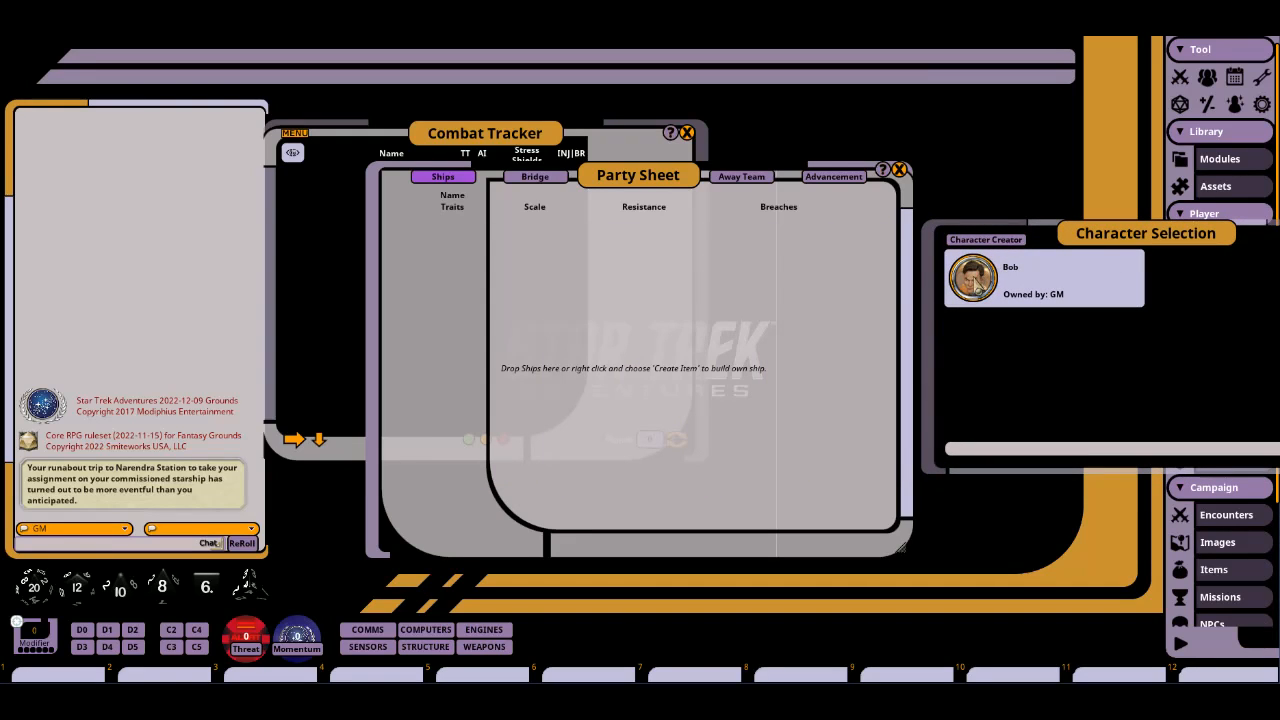
Add the character to the combat tracker and move the tracker and the party sheet apart.
drag(978, 284, 522, 293)
drag(978, 285, 433, 246)
click(452, 134)
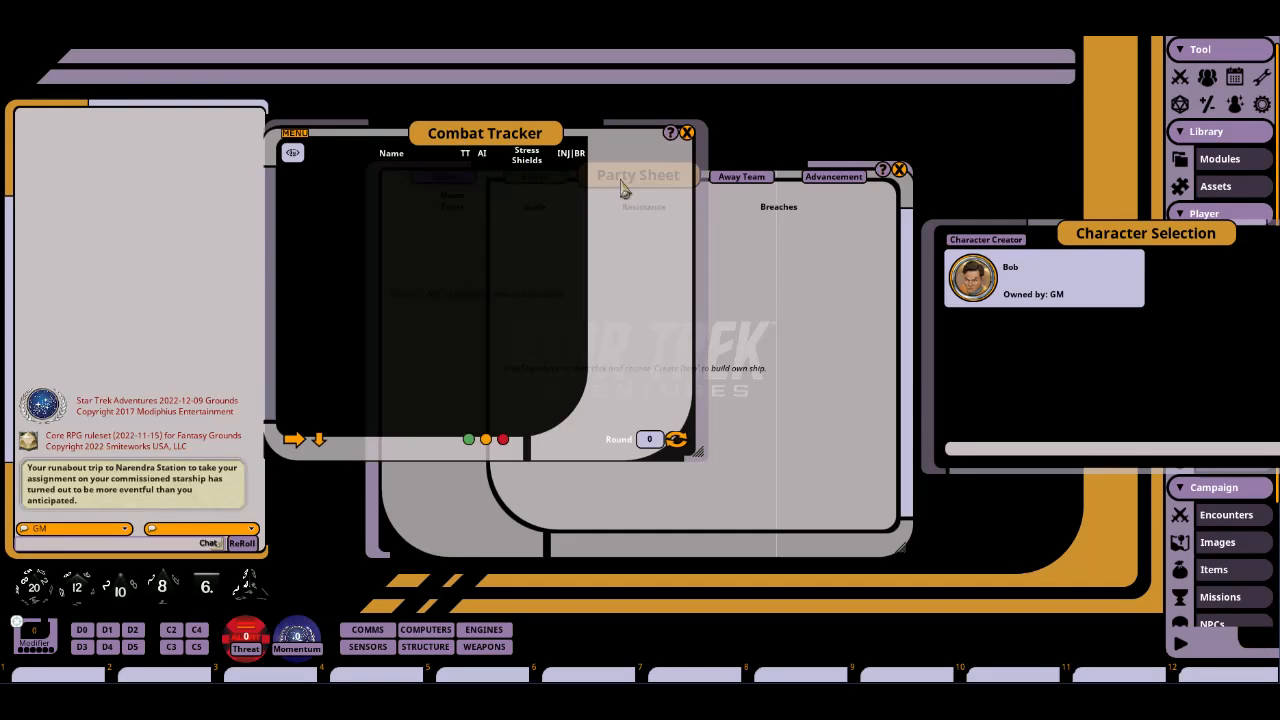
drag(972, 278, 367, 230)
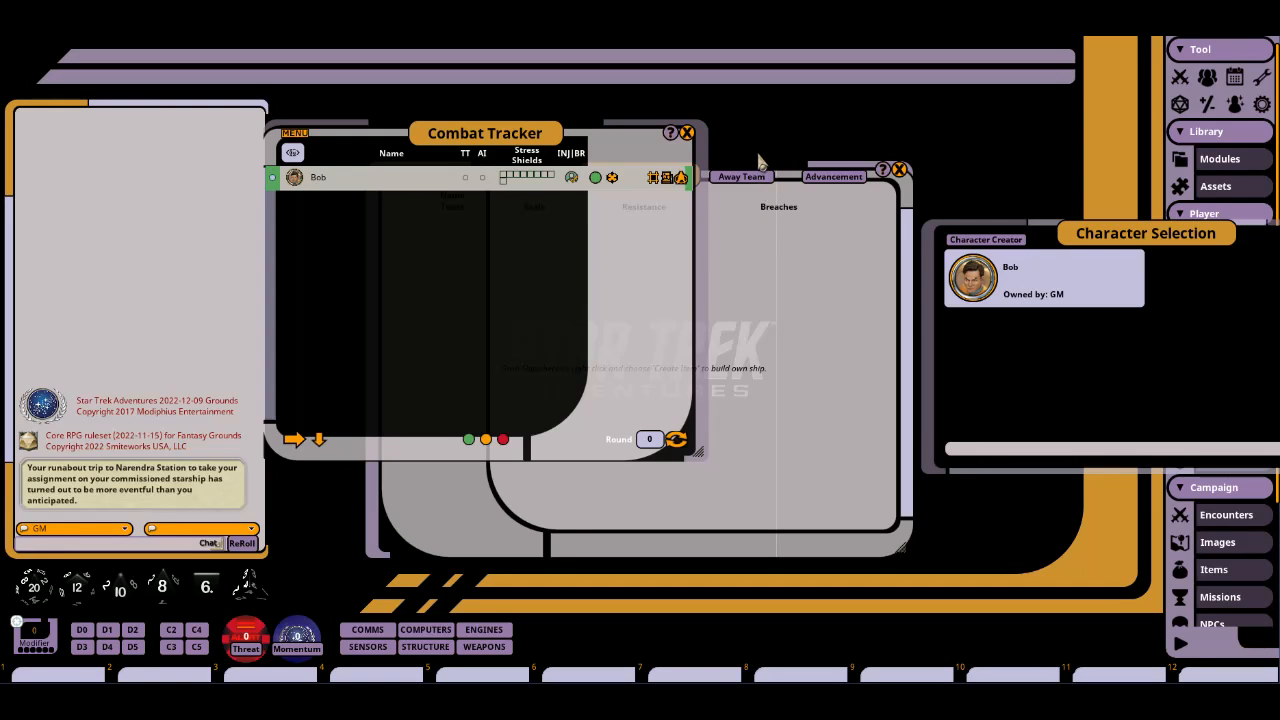
drag(553, 133, 258, 177)
drag(600, 174, 632, 166)
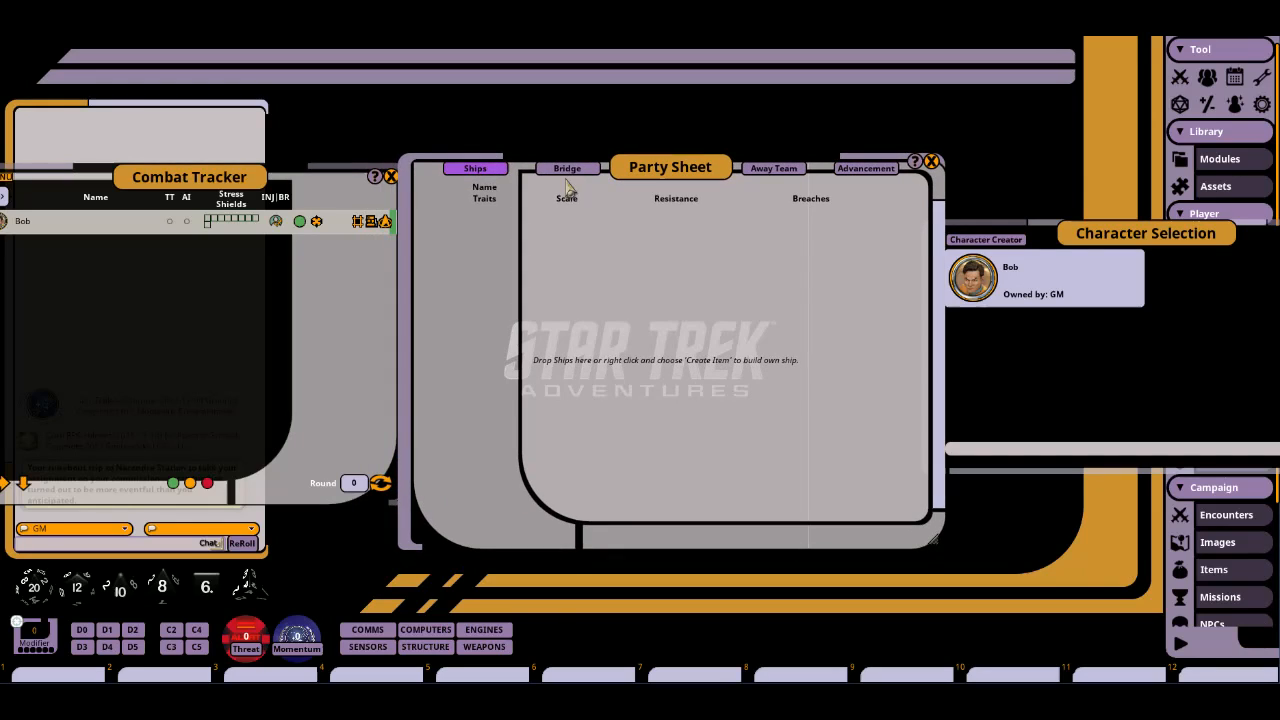
Look through the party sheet's pages and place the character in the first slot of the Away Team formation.
click(765, 172)
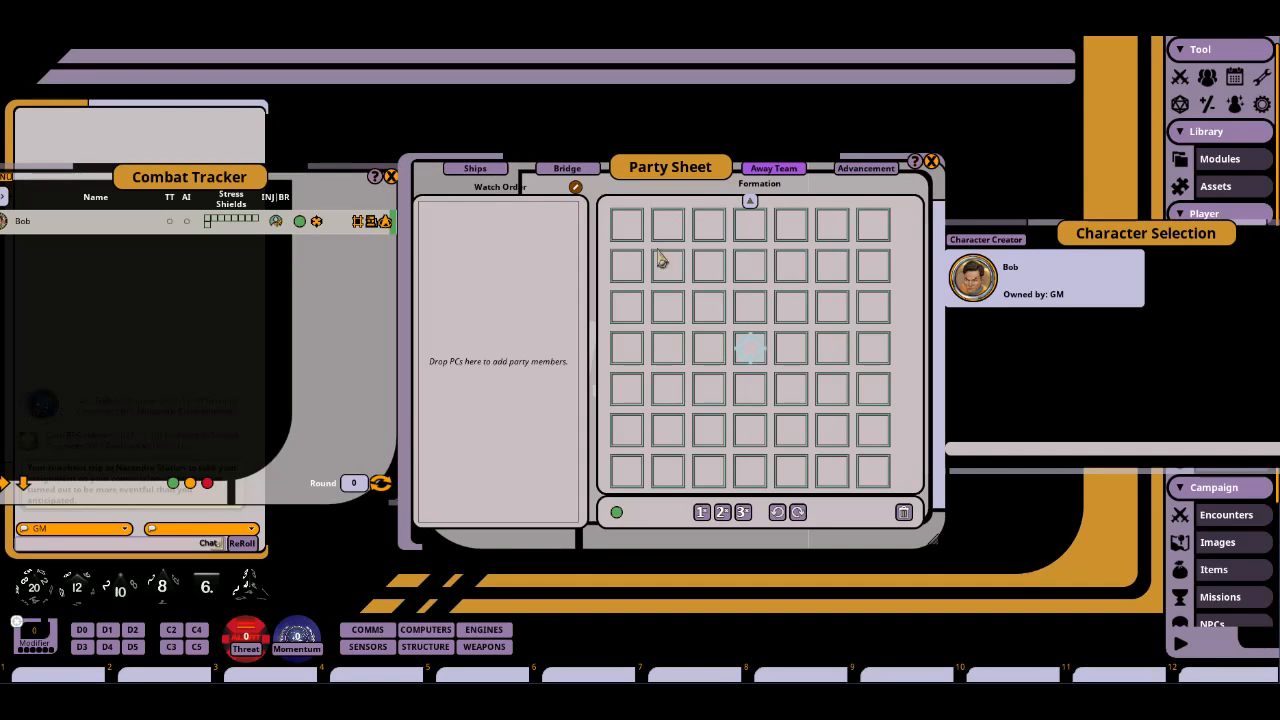
click(560, 170)
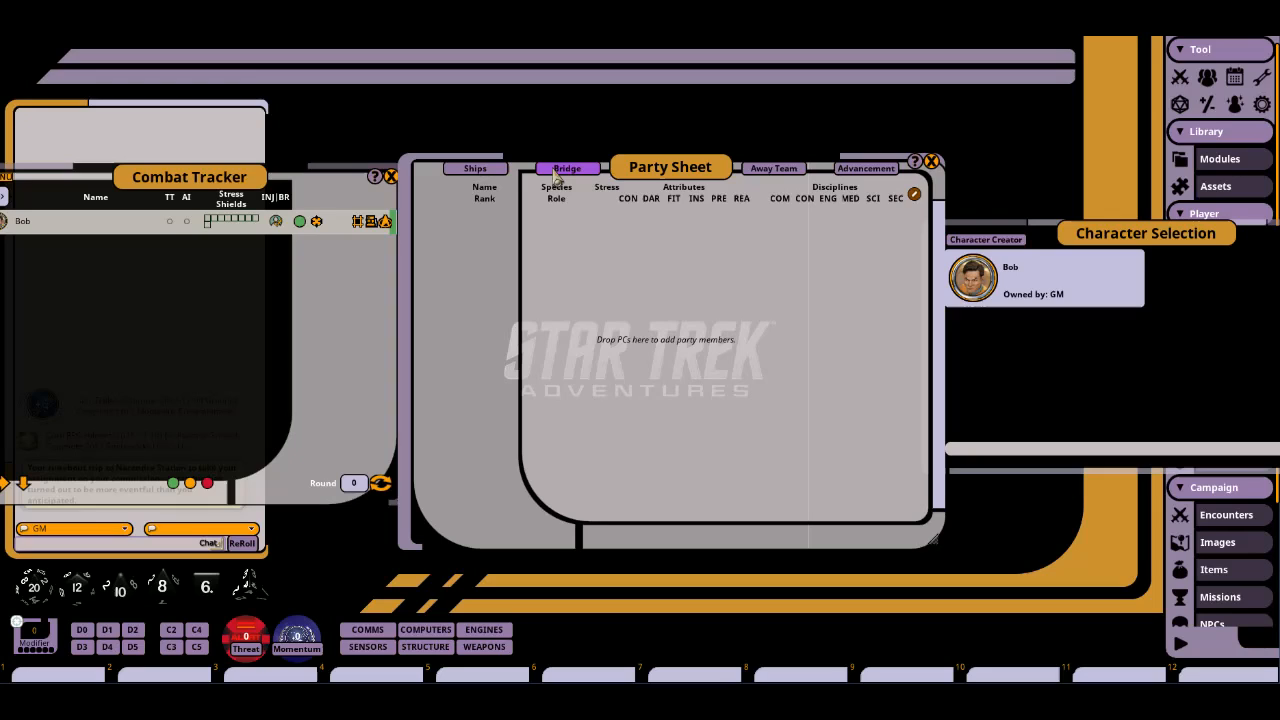
click(482, 170)
click(567, 168)
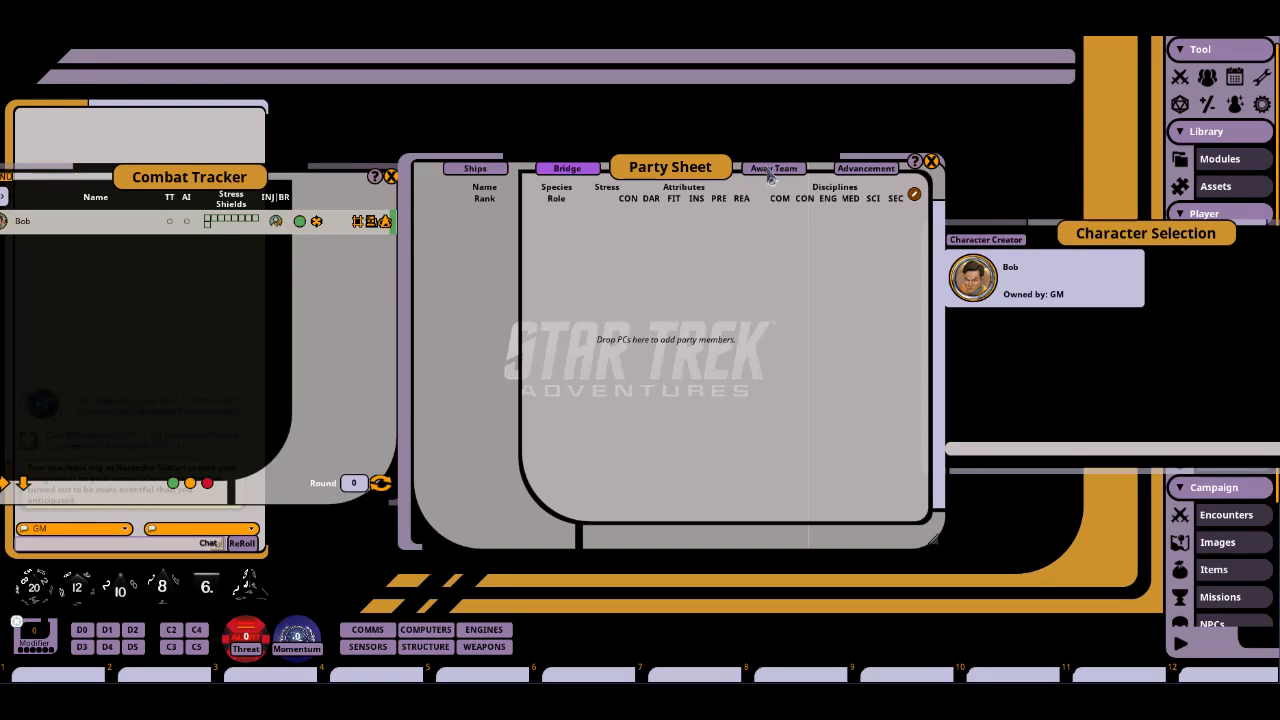
click(774, 169)
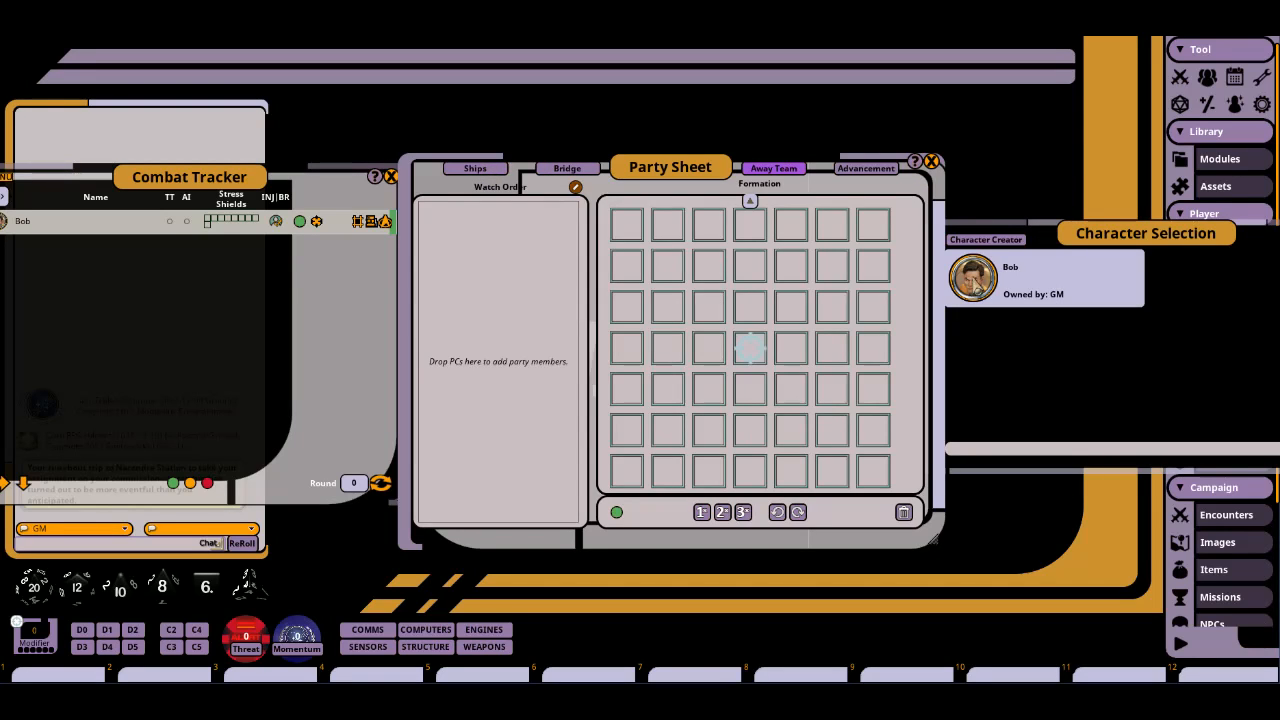
drag(976, 280, 659, 231)
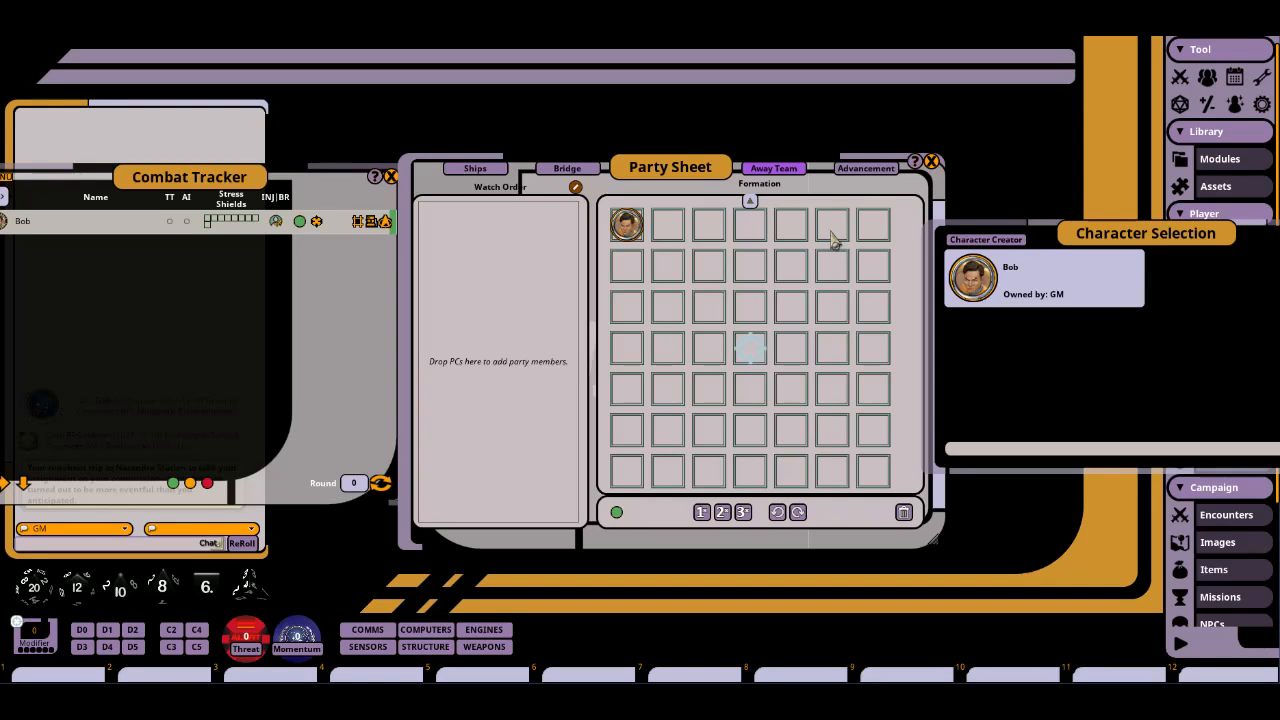
click(860, 172)
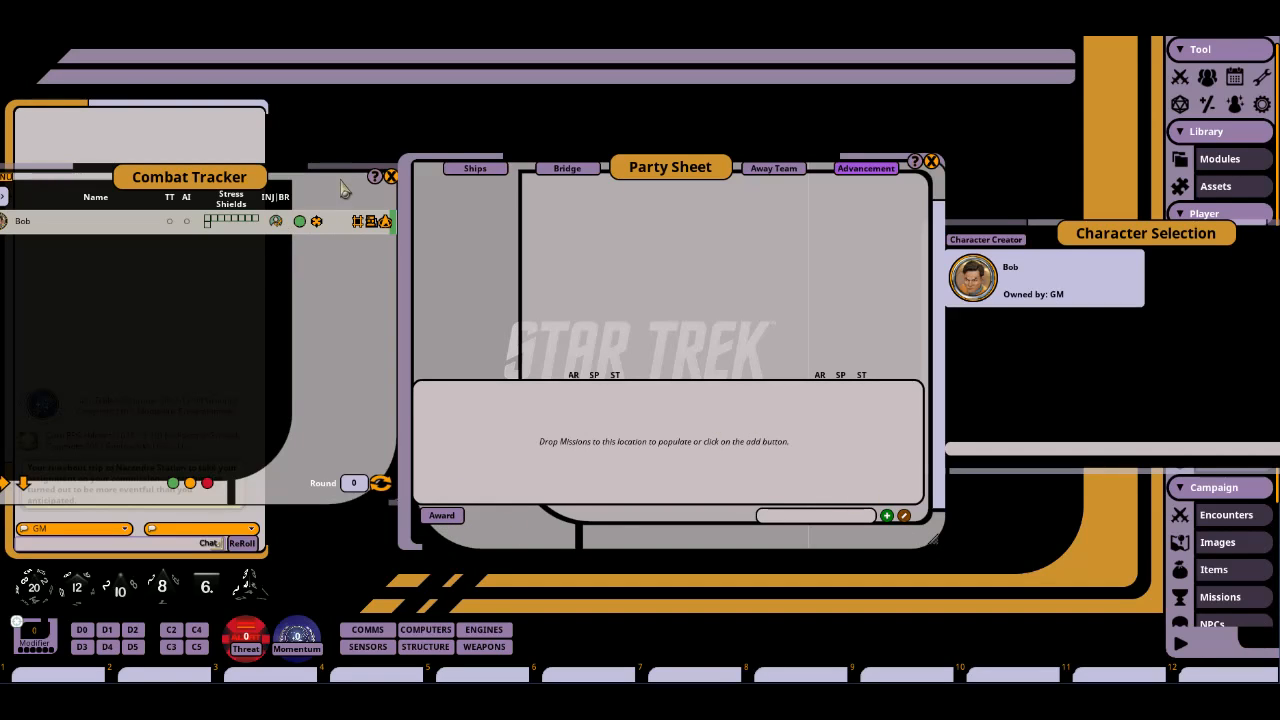
Move the combat tracker clear of the chat and close the party sheet and the character selection.
drag(346, 190, 733, 136)
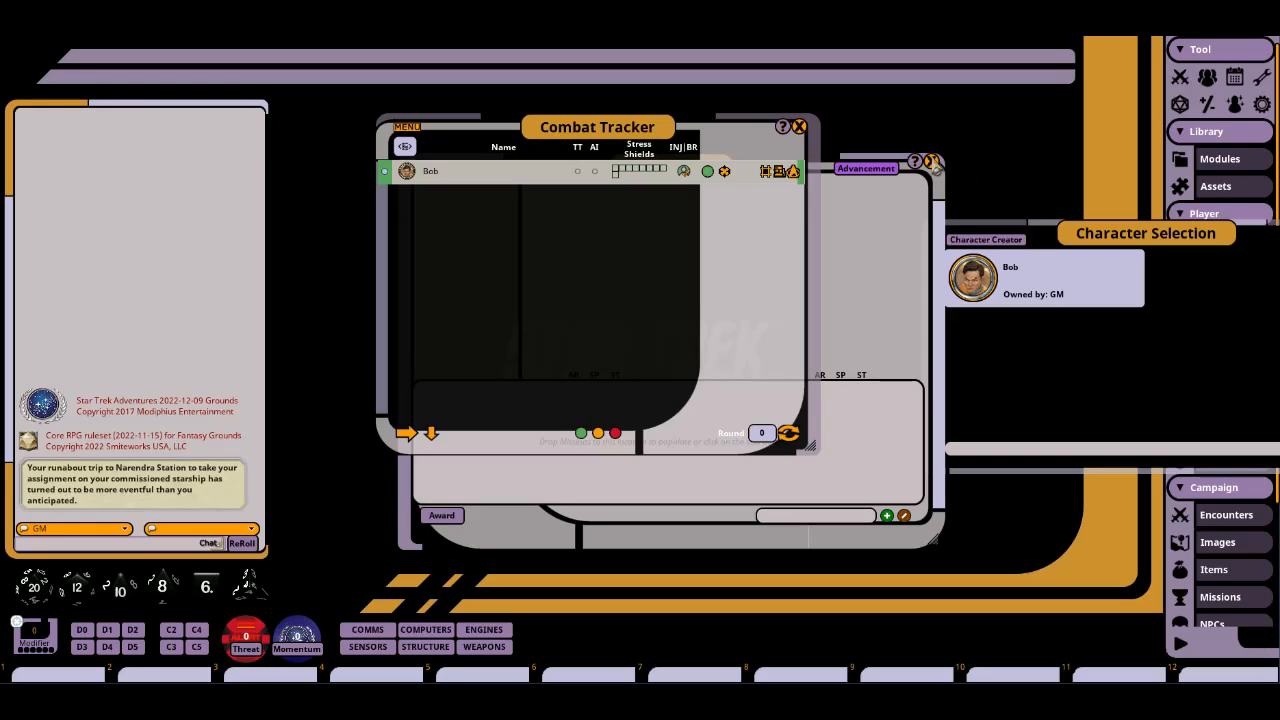
click(933, 162)
drag(1152, 236, 787, 229)
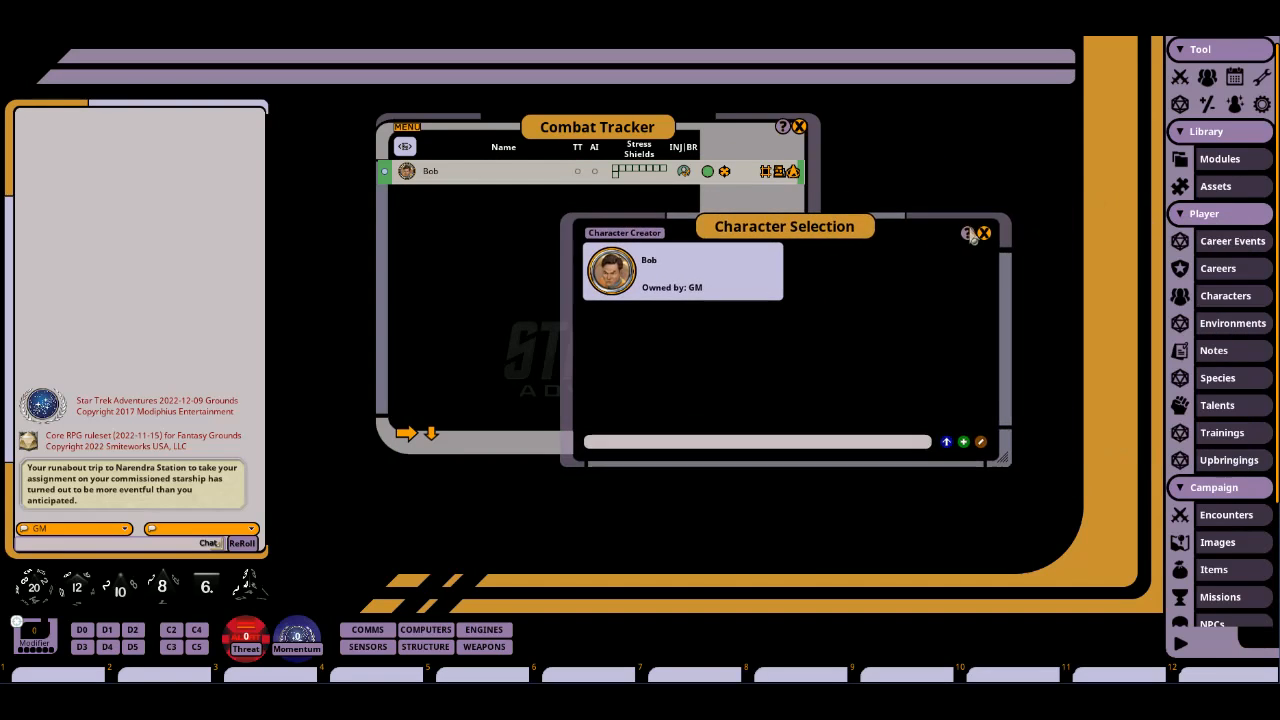
click(984, 234)
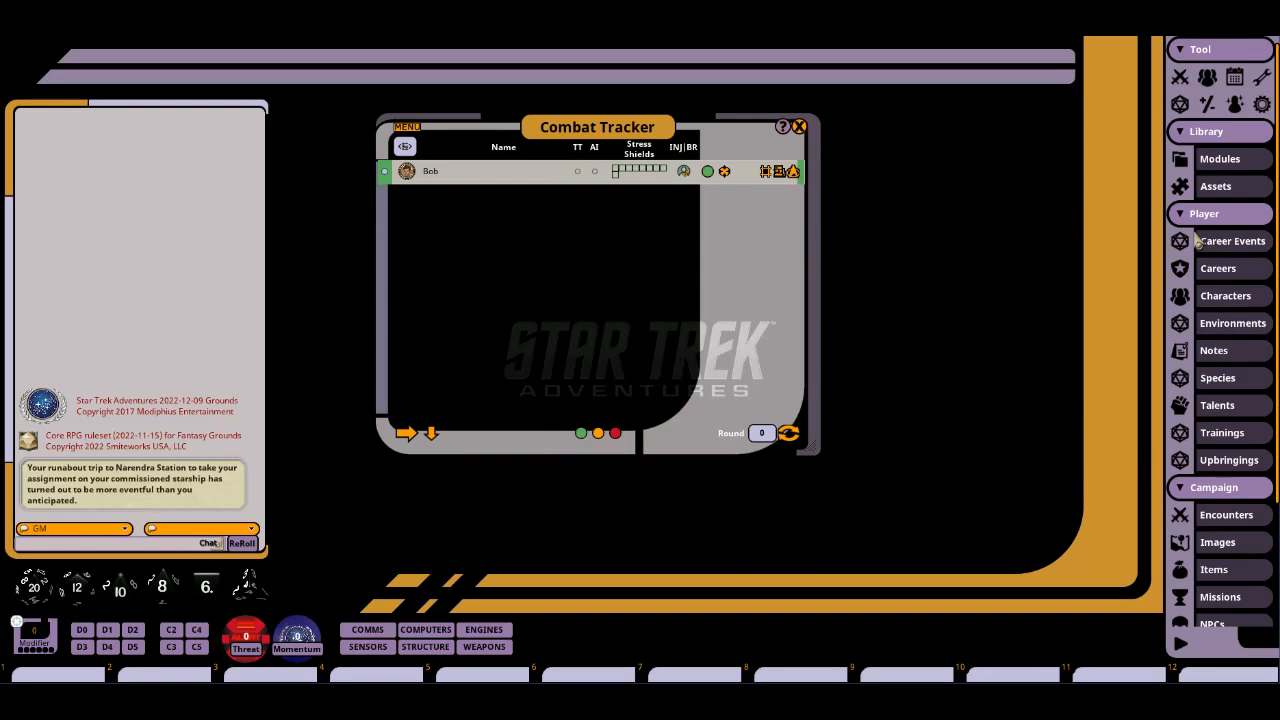
Collapse the Player and Library categories, and check the campaign's Missions list before closing it.
click(1186, 213)
click(1186, 131)
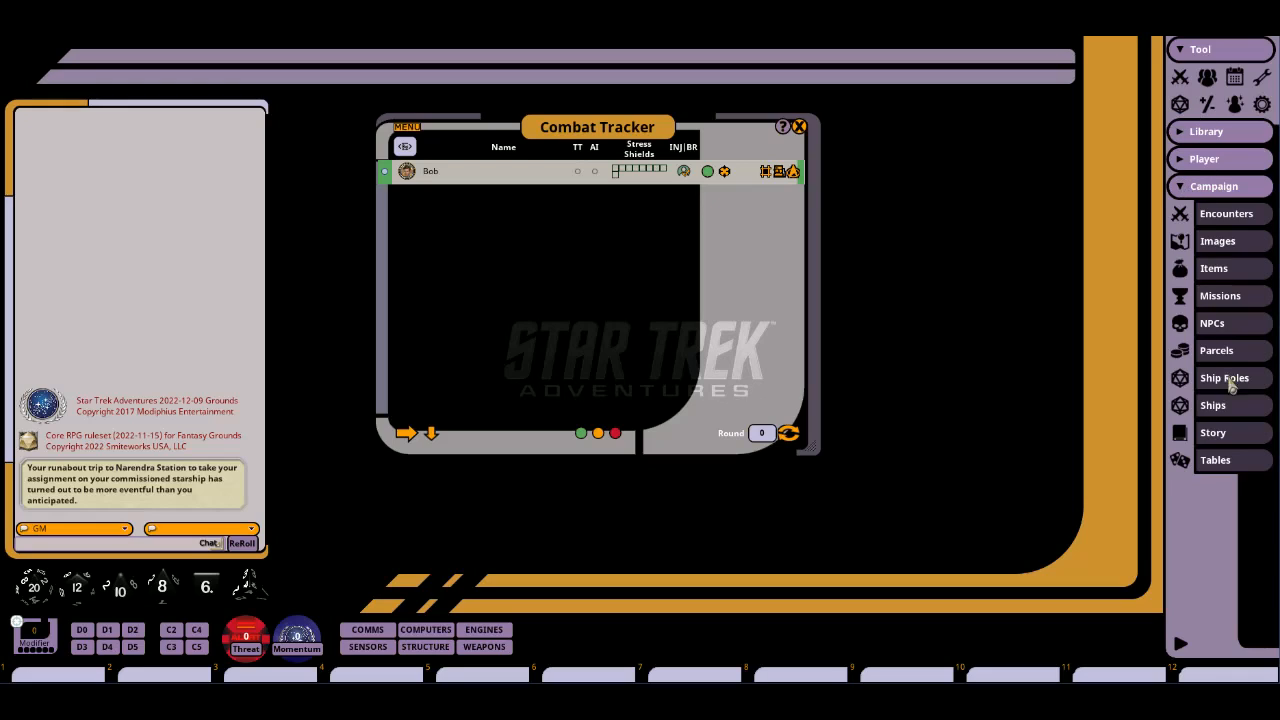
click(1219, 297)
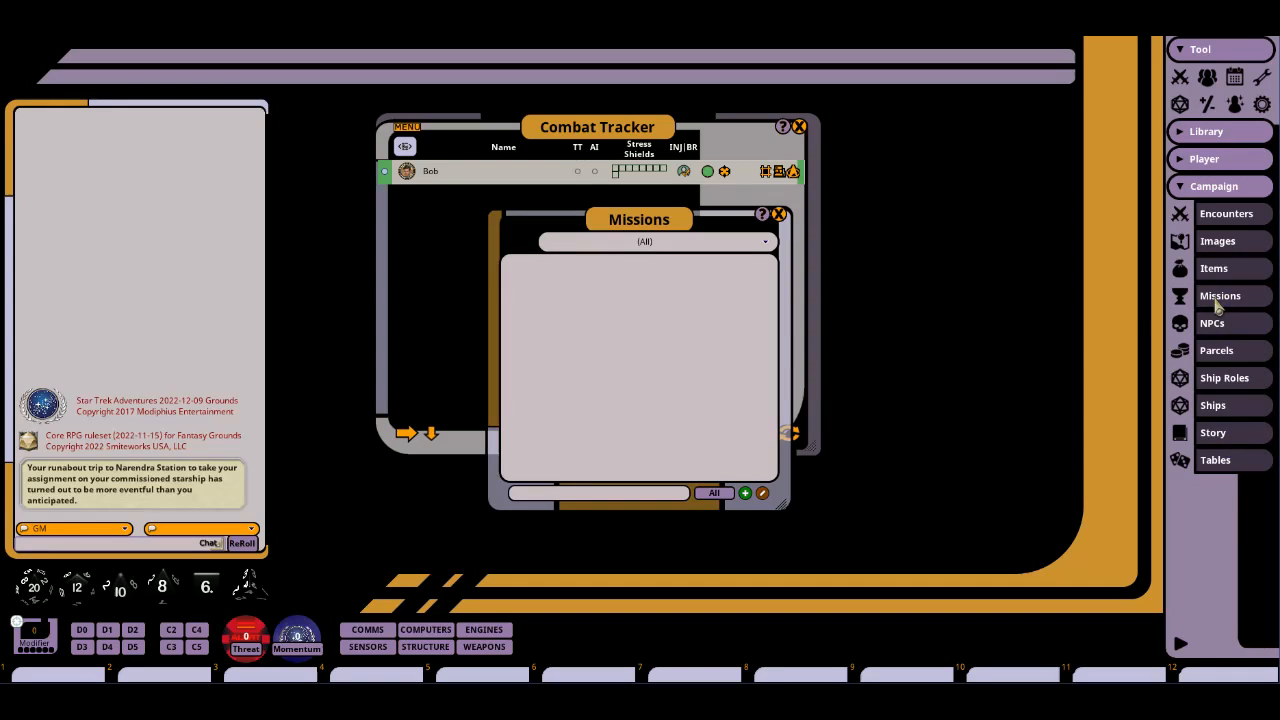
click(676, 242)
click(674, 240)
click(778, 214)
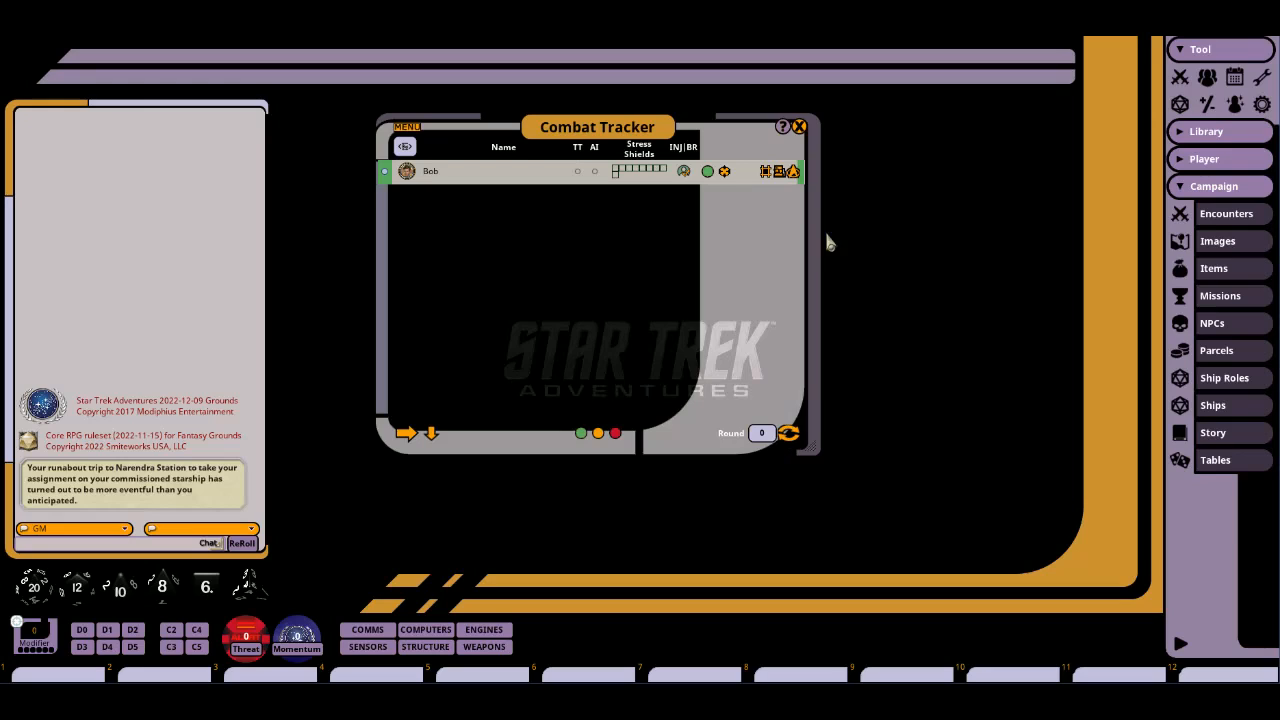
Browse the campaign's NPC list and close it.
click(1243, 336)
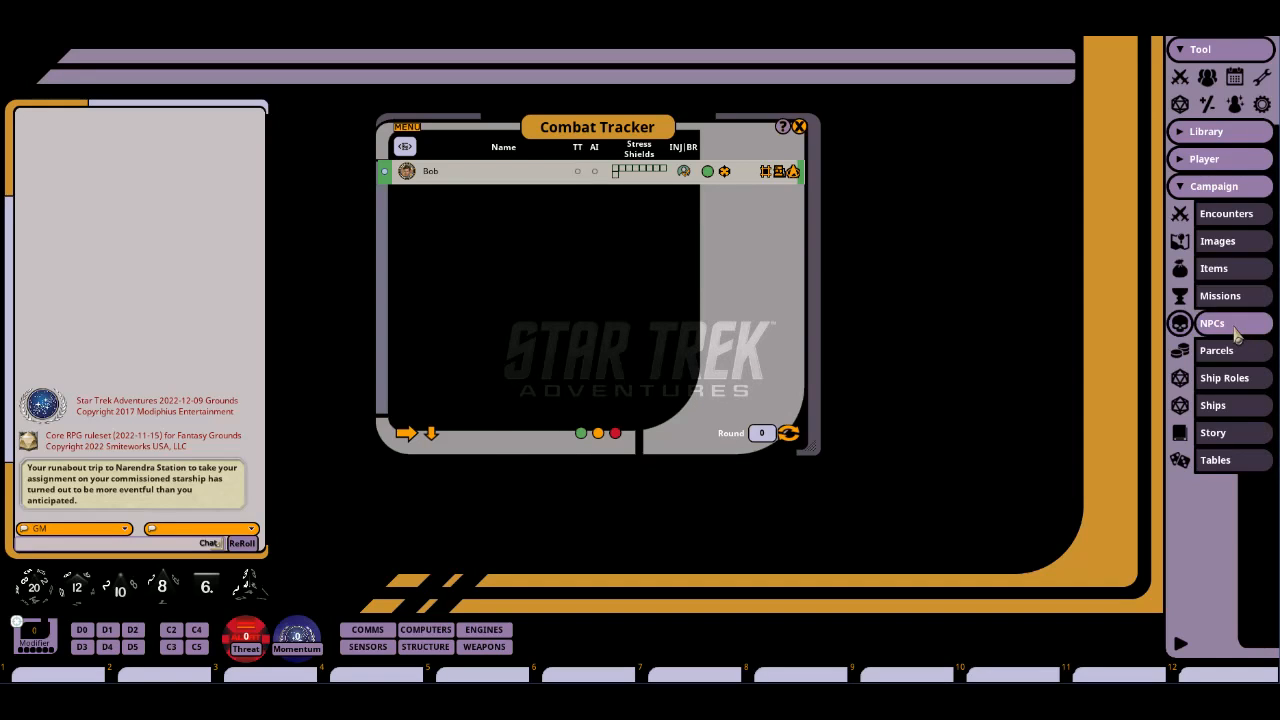
scroll(605, 330, down, 3)
scroll(603, 331, down, 10)
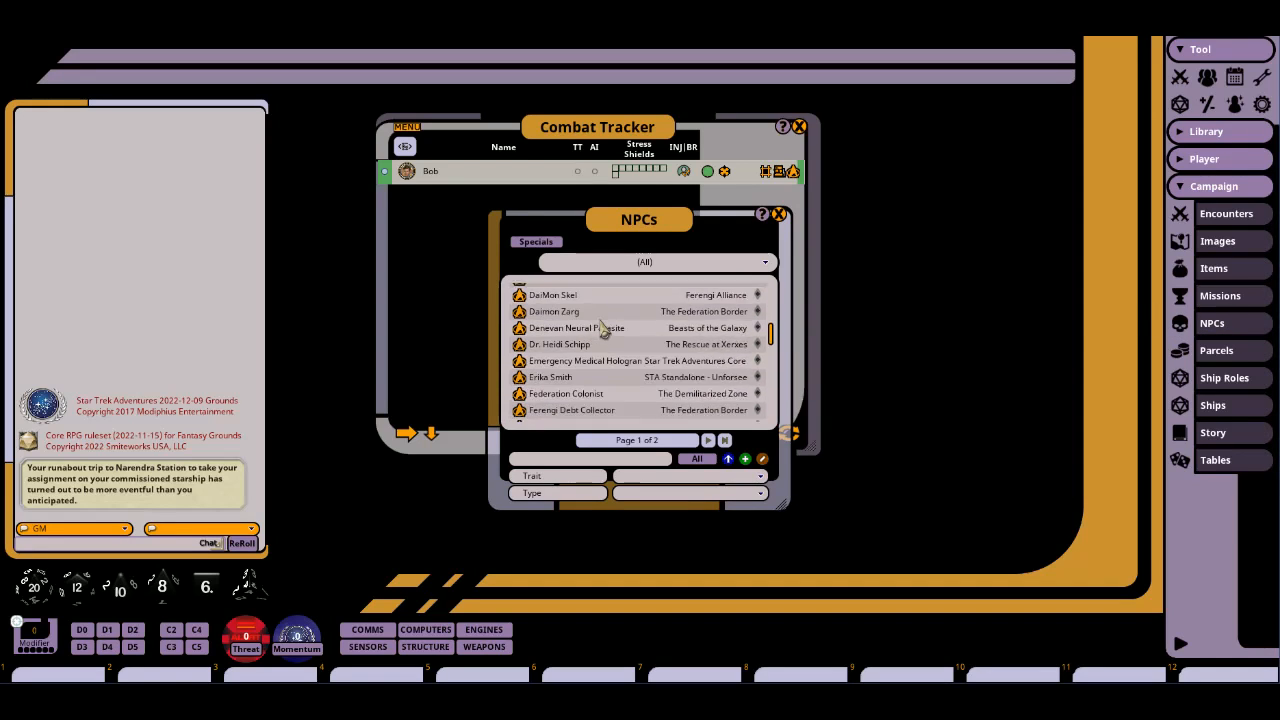
scroll(603, 331, down, 2)
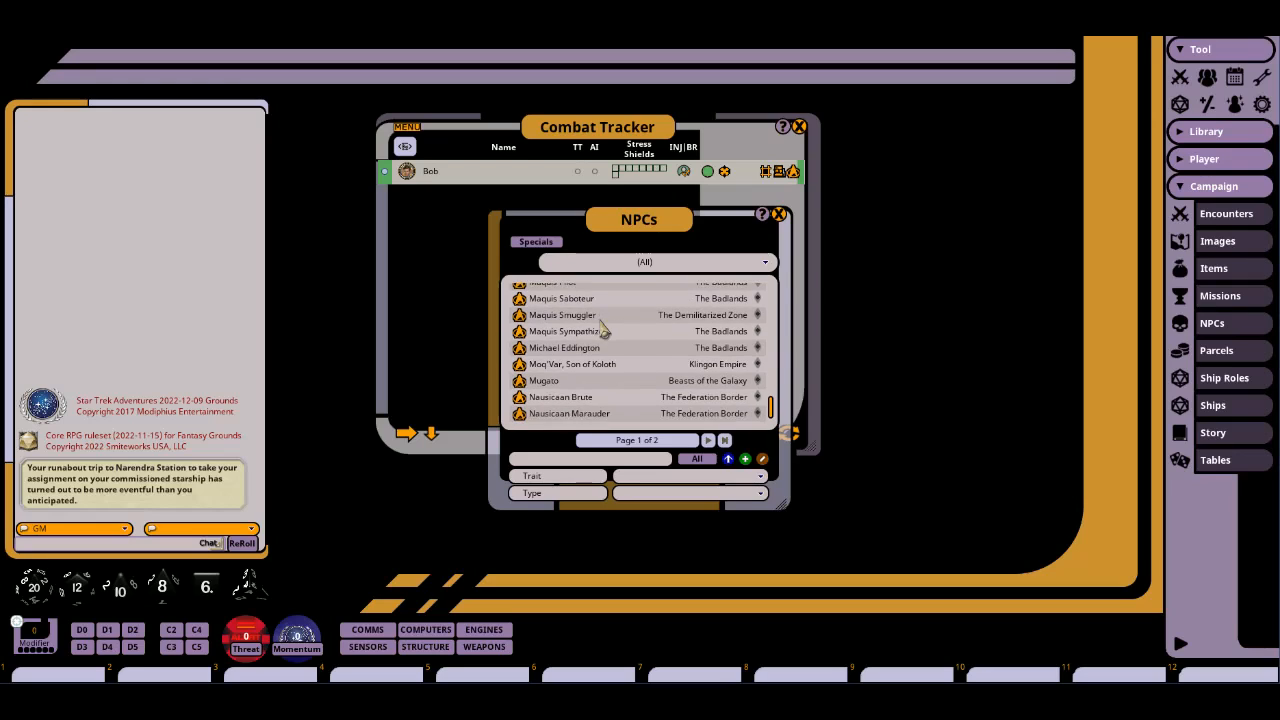
click(779, 214)
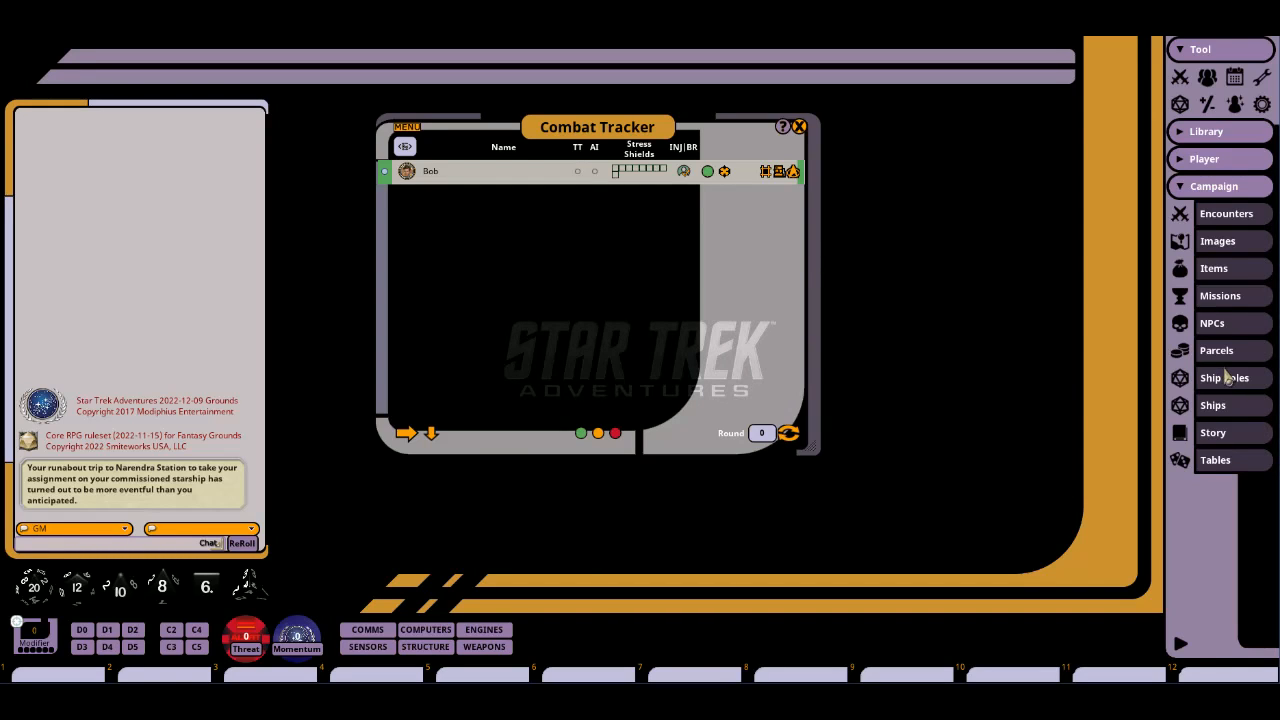
Filter the campaign images to Star Trek Adventures Core Rulebook, view the Alien Landscape picture, and browse the remaining entries.
click(1222, 248)
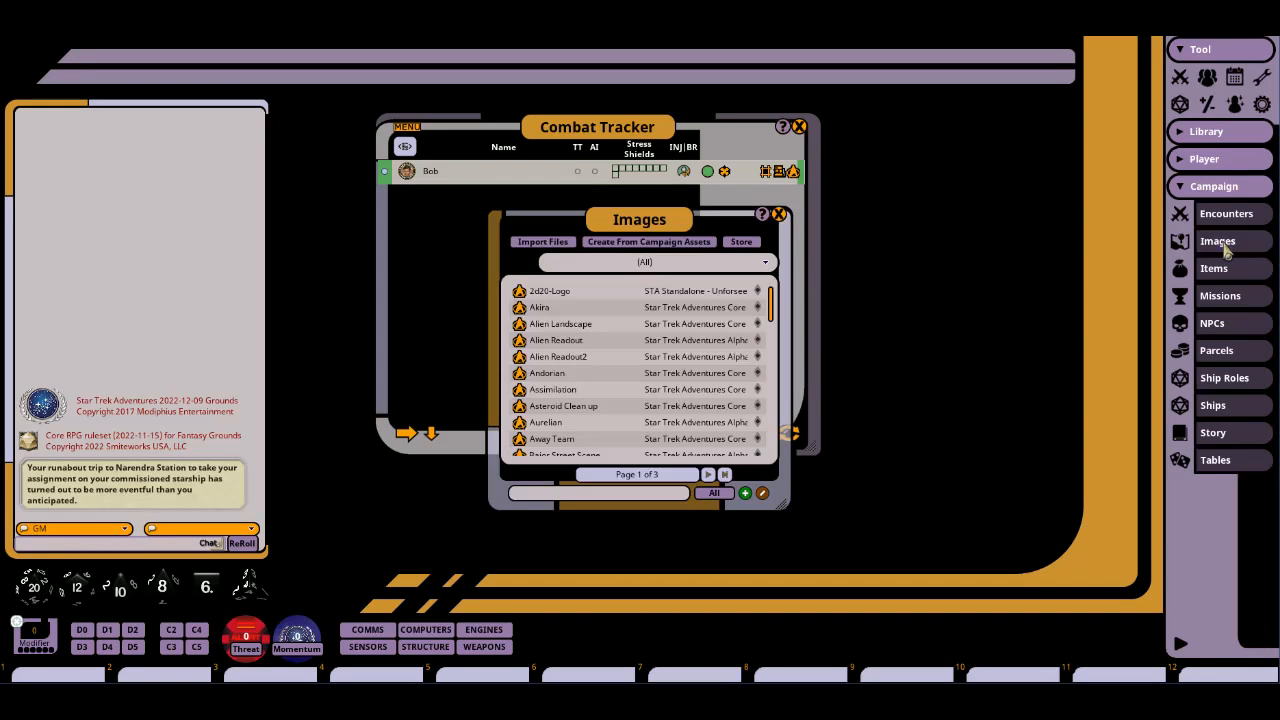
drag(797, 199, 925, 177)
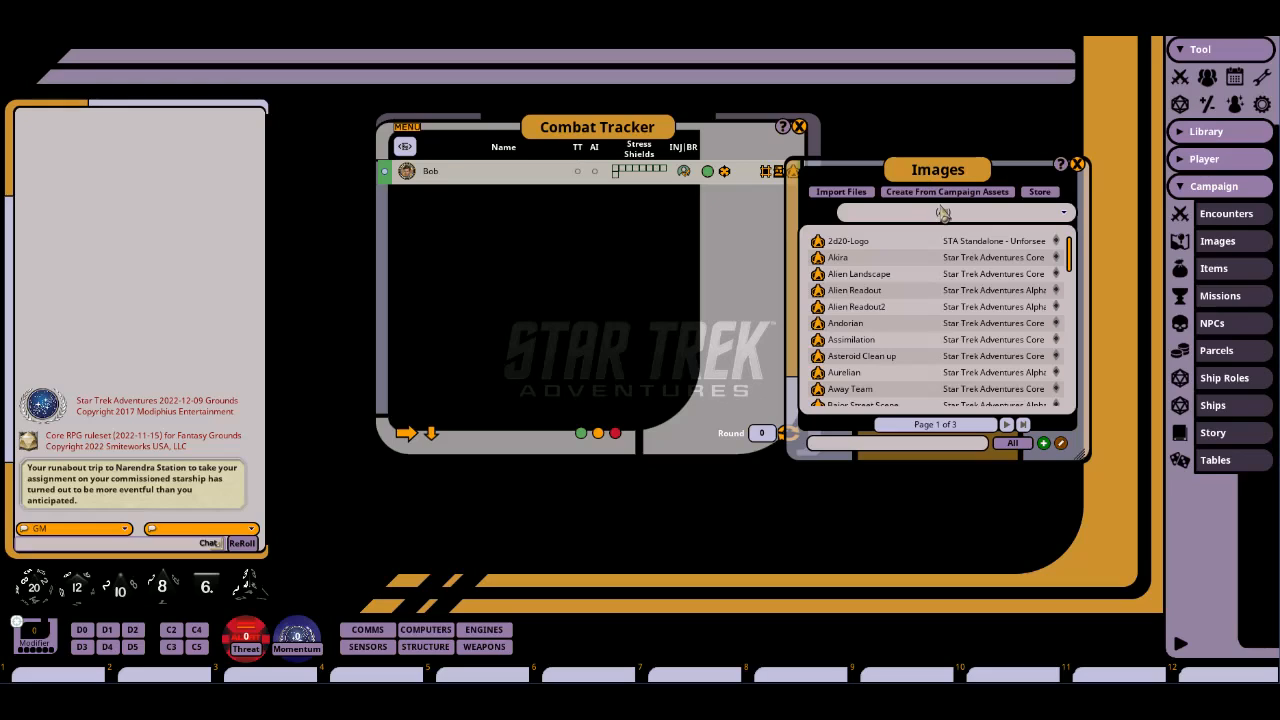
click(941, 213)
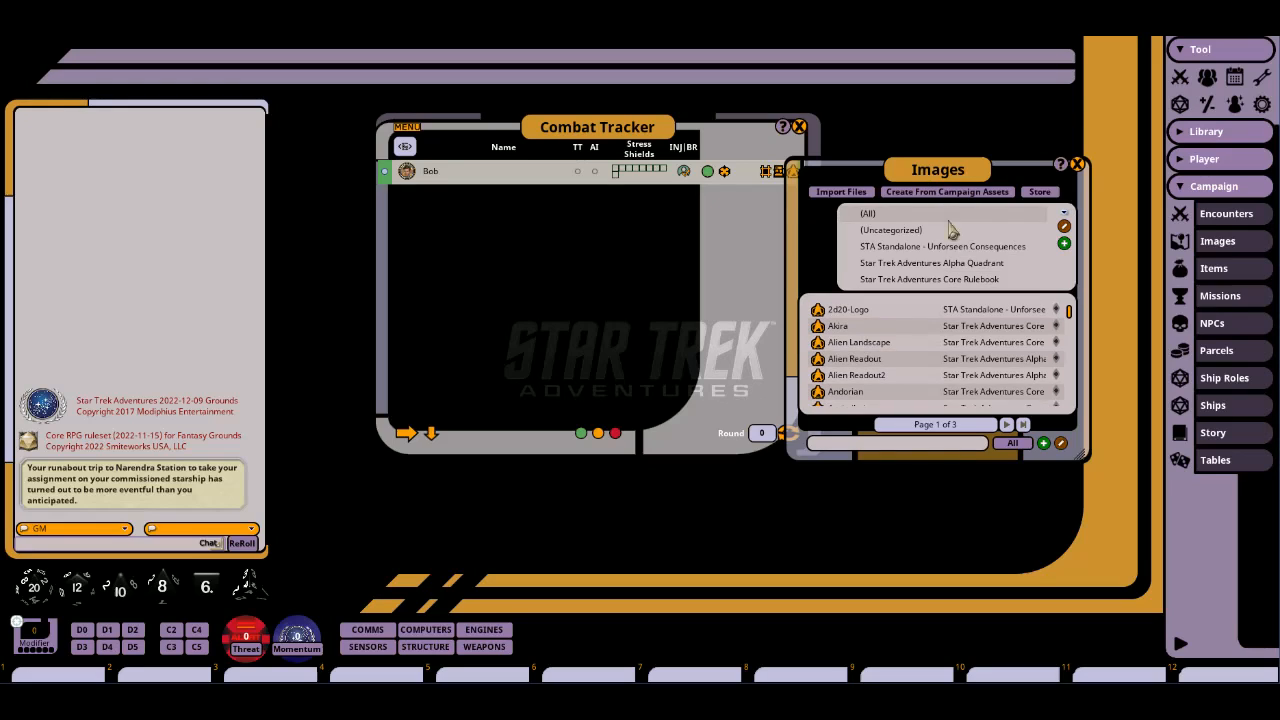
click(933, 284)
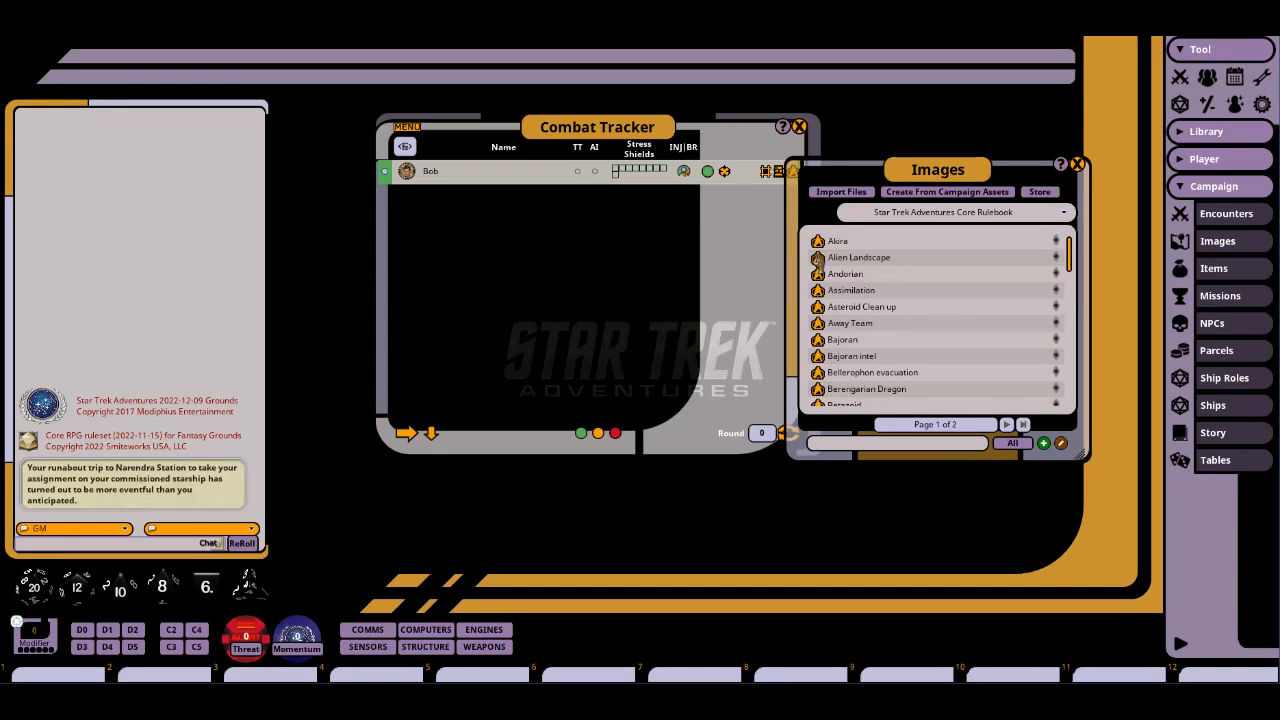
click(817, 258)
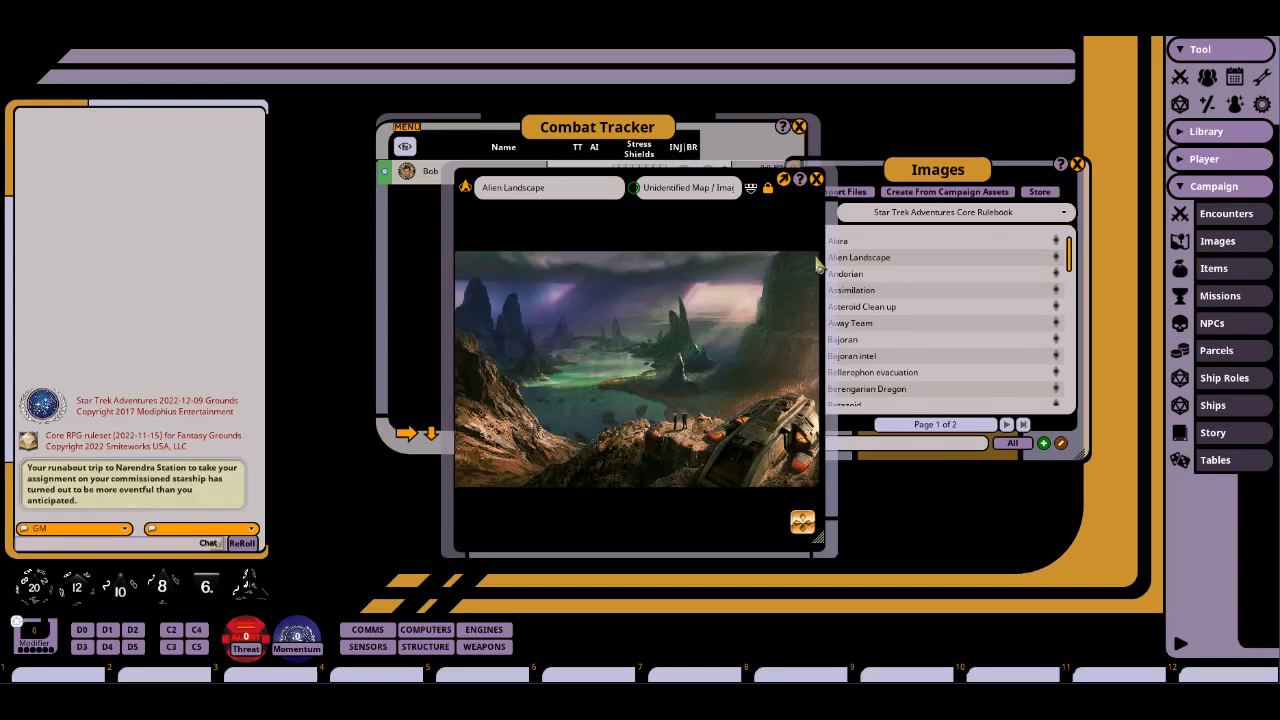
click(816, 178)
scroll(932, 358, down, 8)
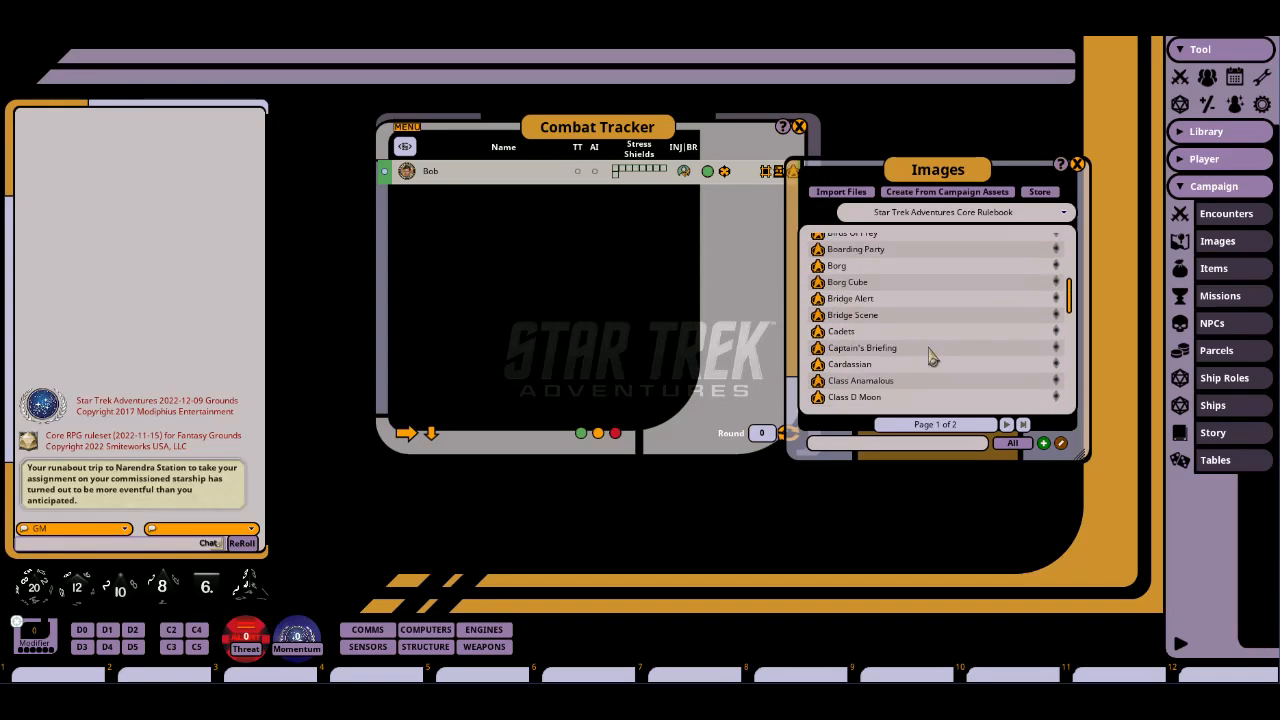
scroll(928, 358, down, 5)
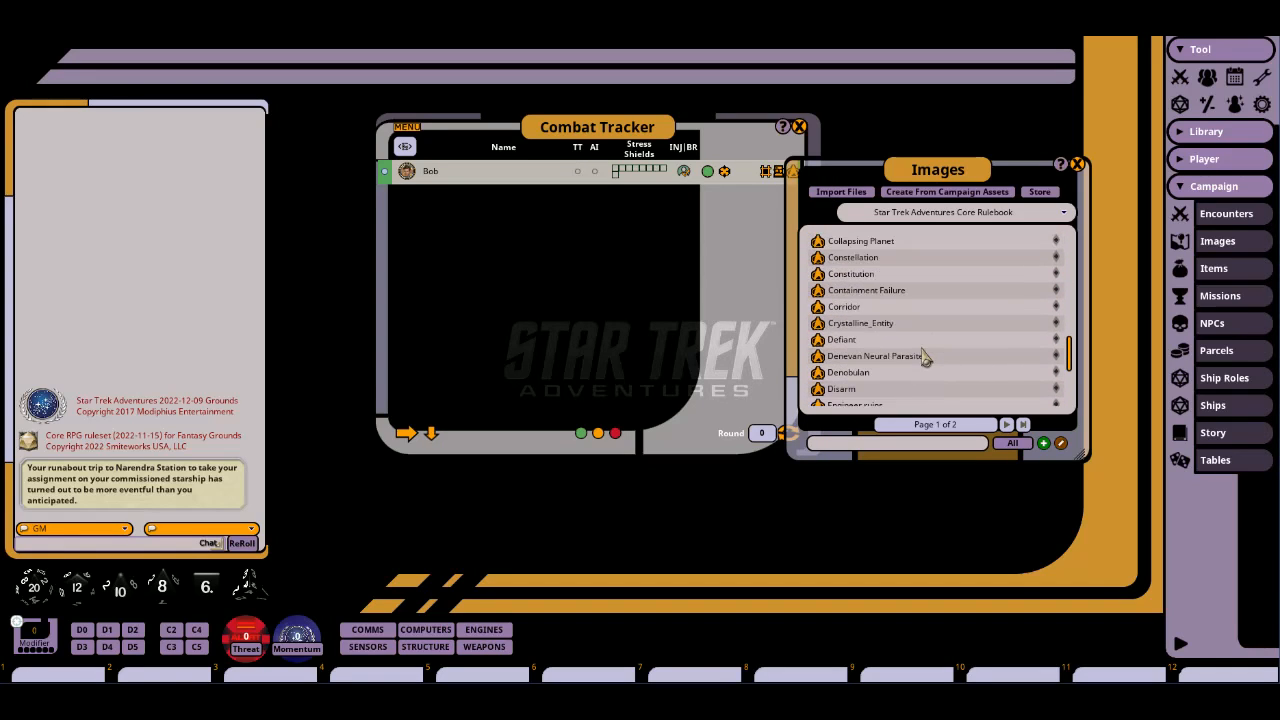
scroll(920, 358, down, 3)
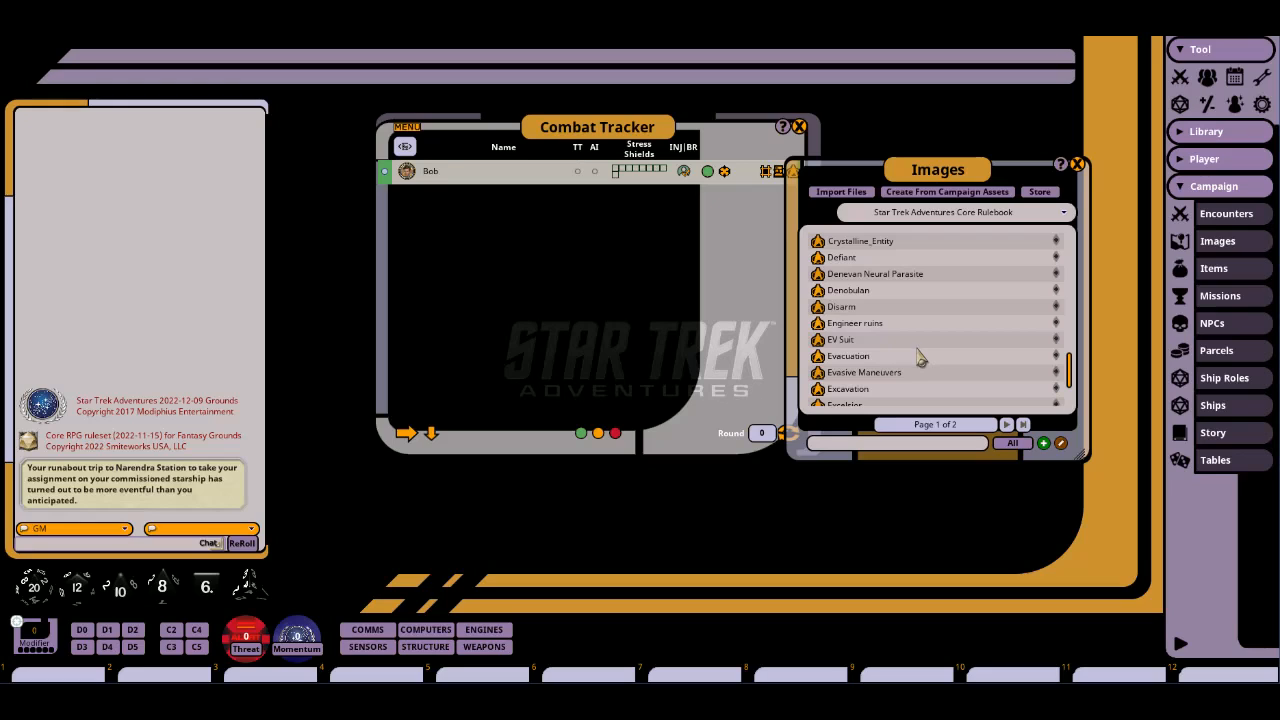
scroll(919, 360, down, 3)
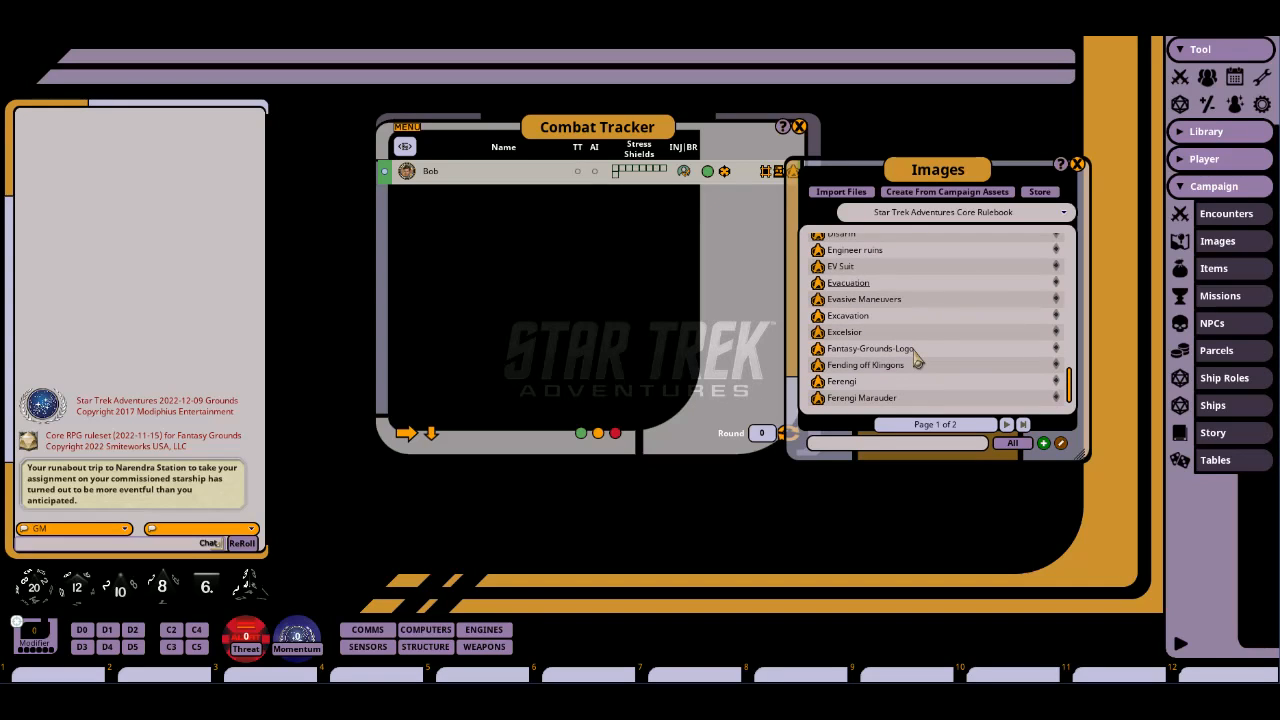
Open Map: Lounge from the STA Standalone - Unforseen Consequences images, place it beside the combat tracker, and close the image list.
click(1025, 218)
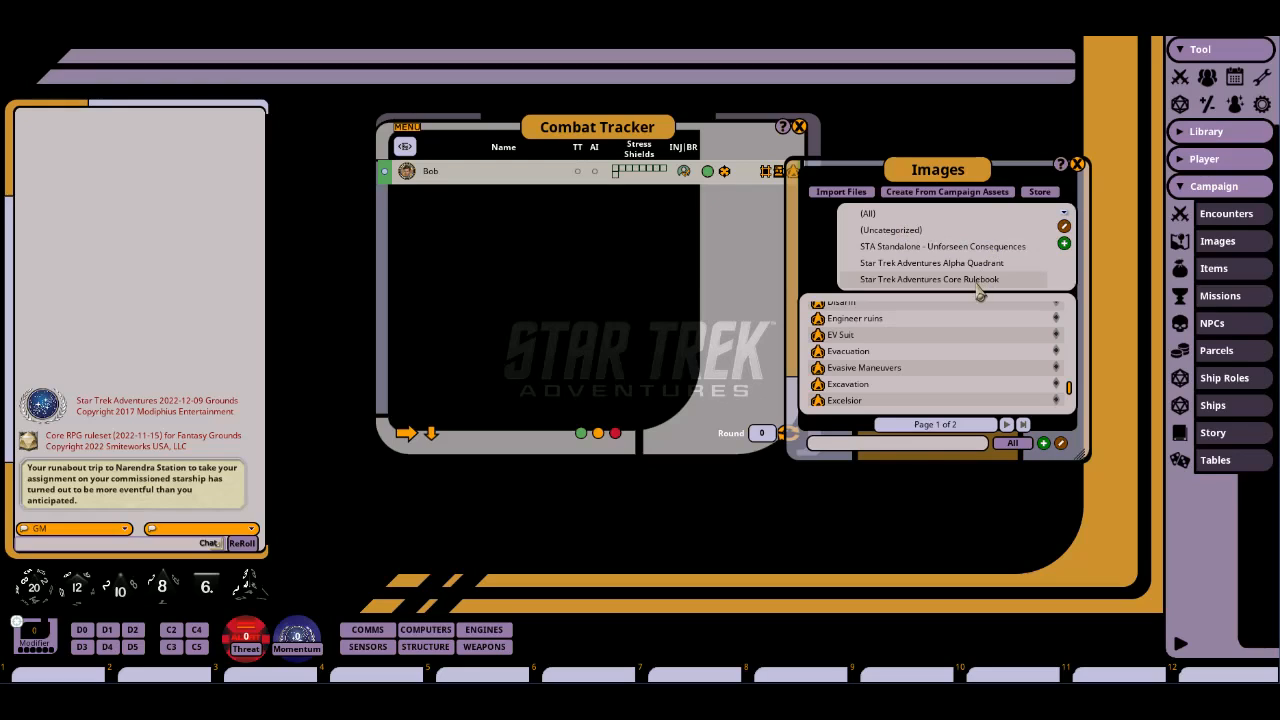
click(945, 250)
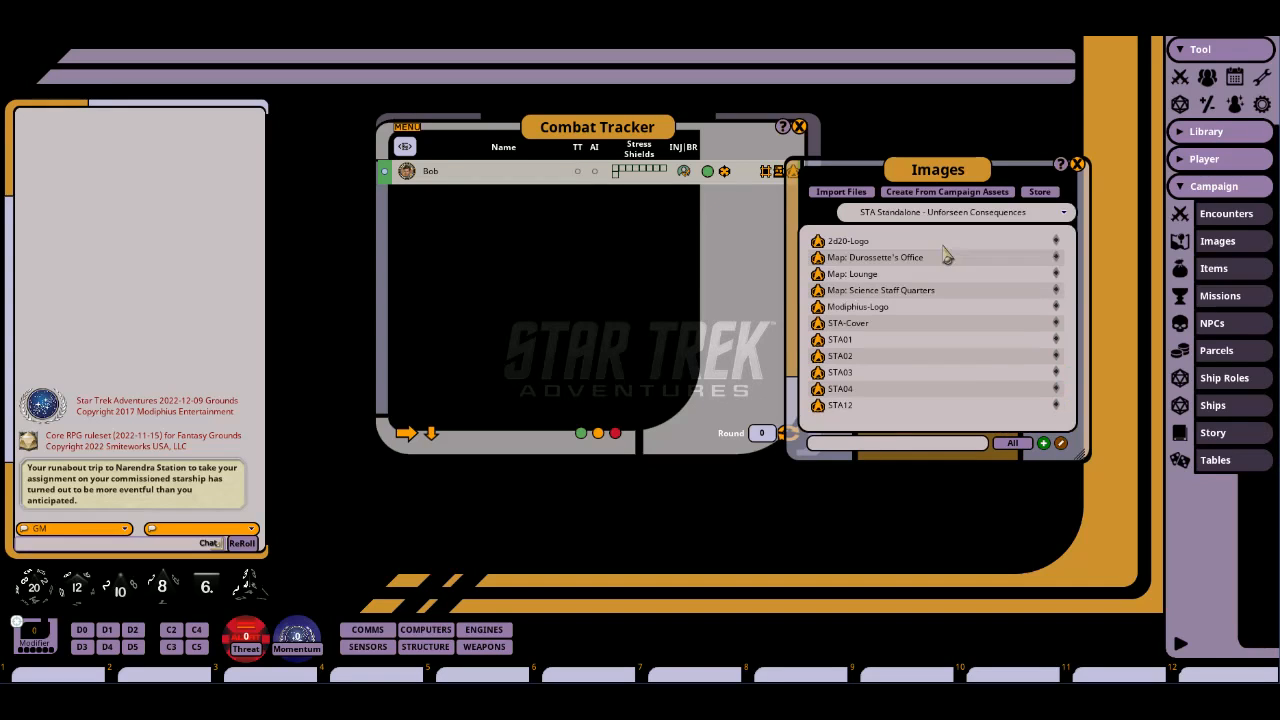
click(819, 274)
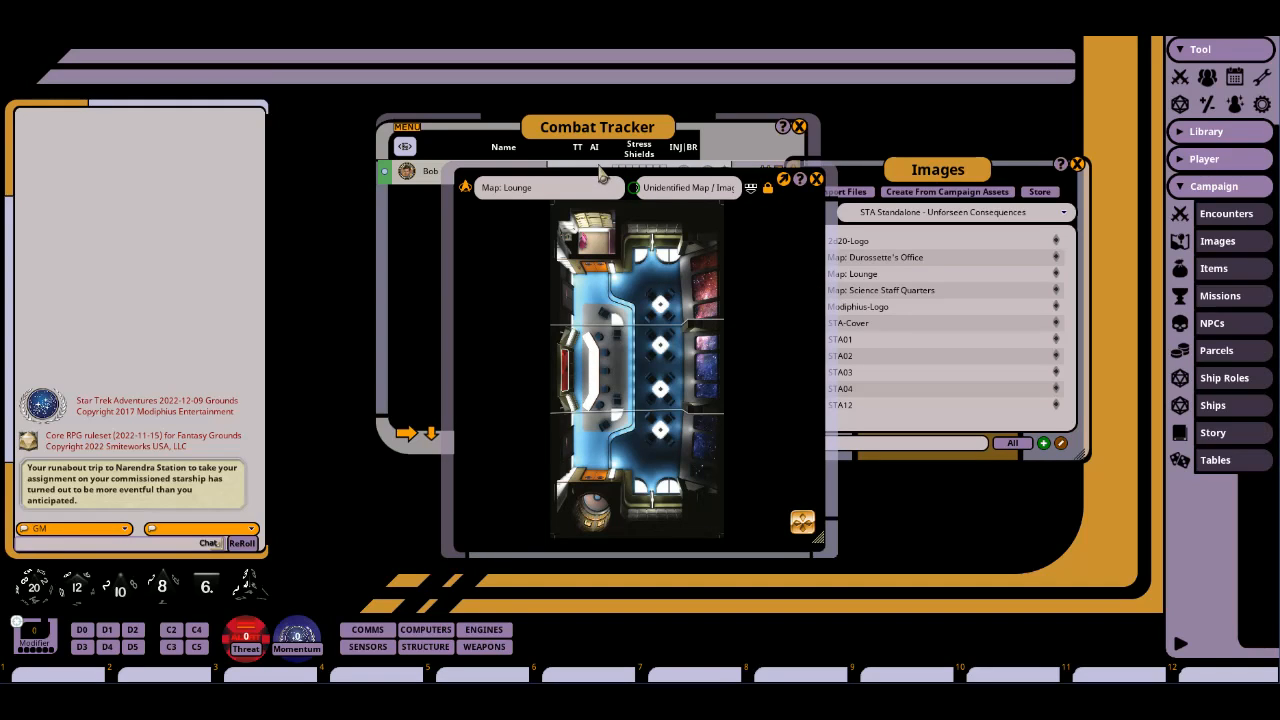
drag(602, 178, 214, 143)
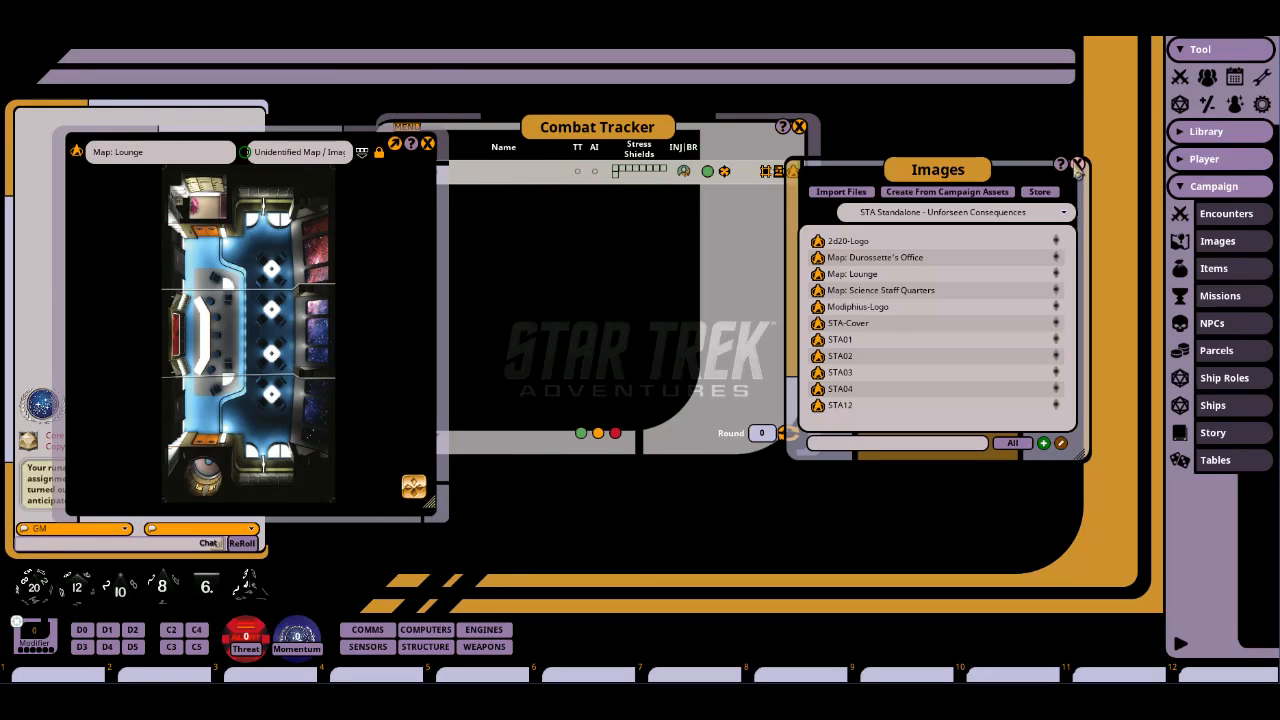
click(1078, 165)
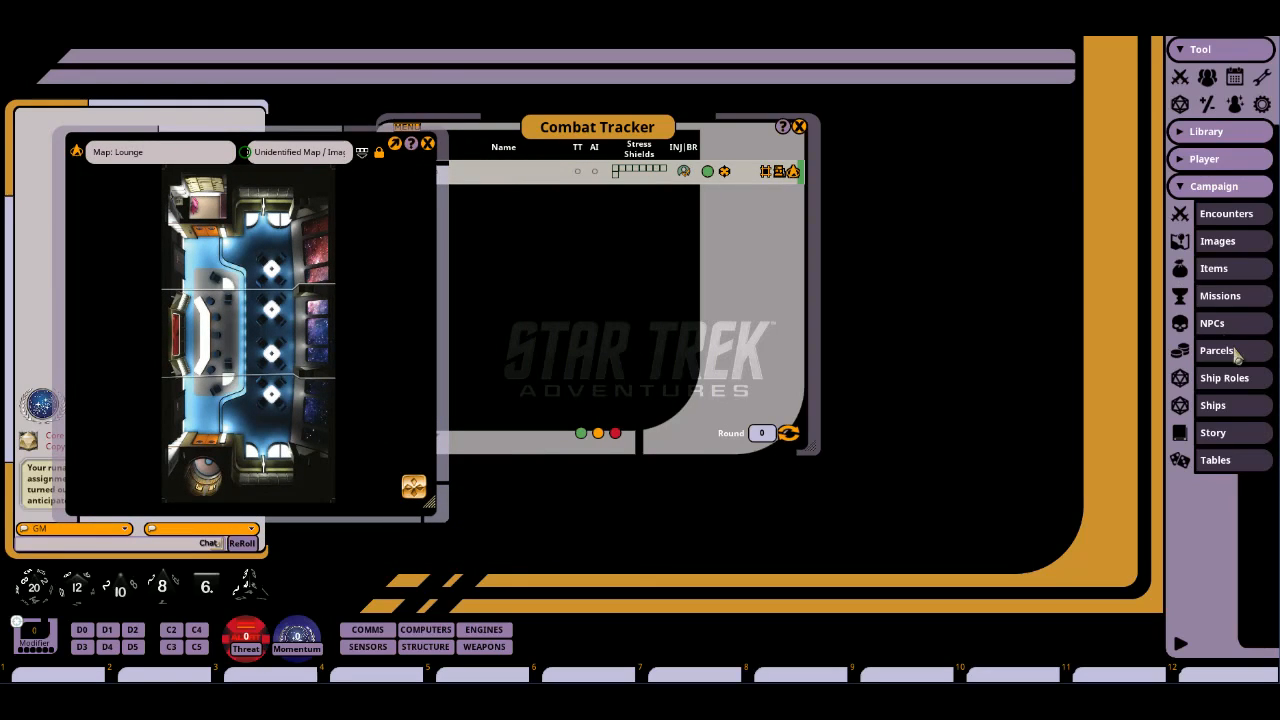
Open the Unwelcome Reception encounter from 01.00 Scene 1 of The Rescue at Xerxes and add its four Neanderthals to the combat tracker.
click(1214, 436)
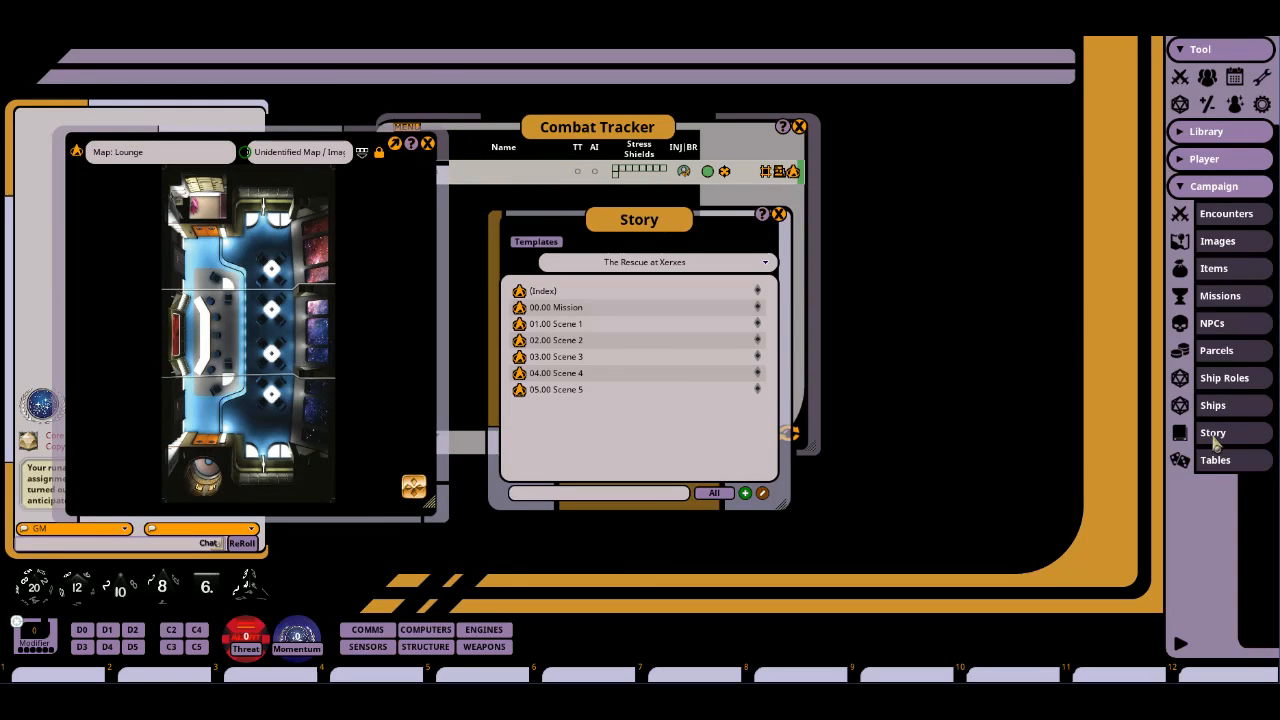
click(520, 308)
scroll(598, 372, down, 1)
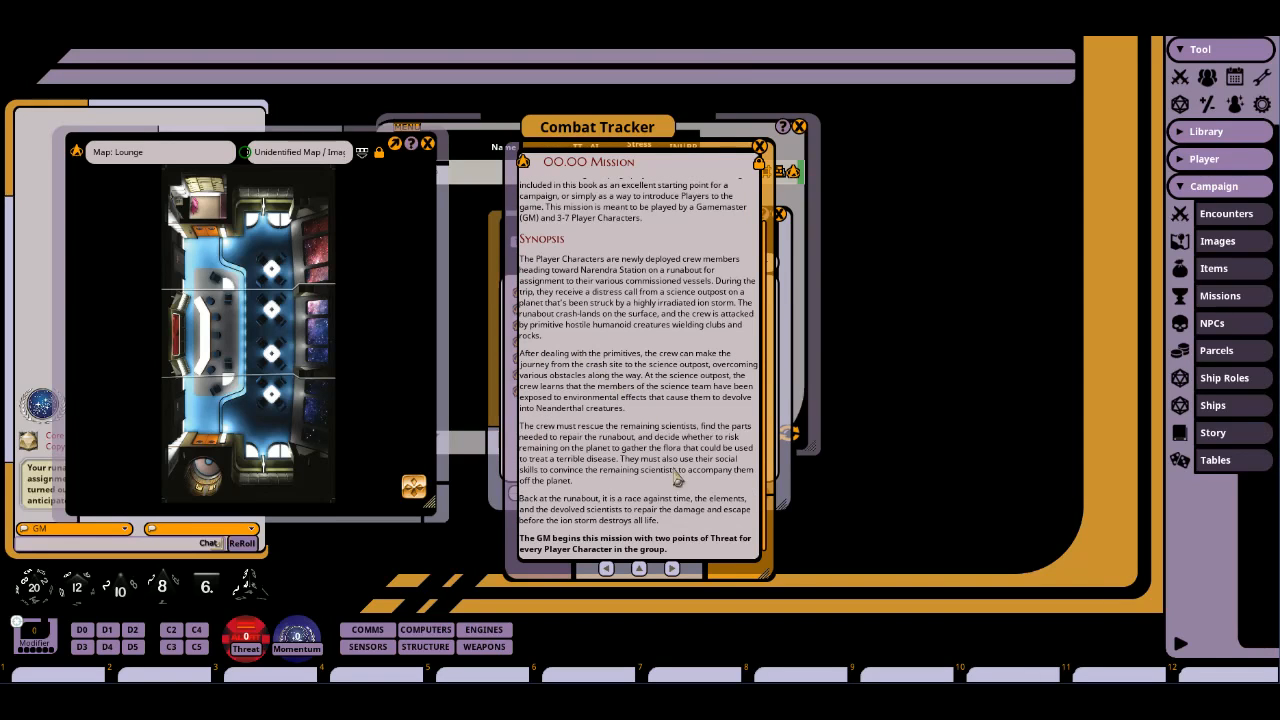
scroll(608, 443, down, 15)
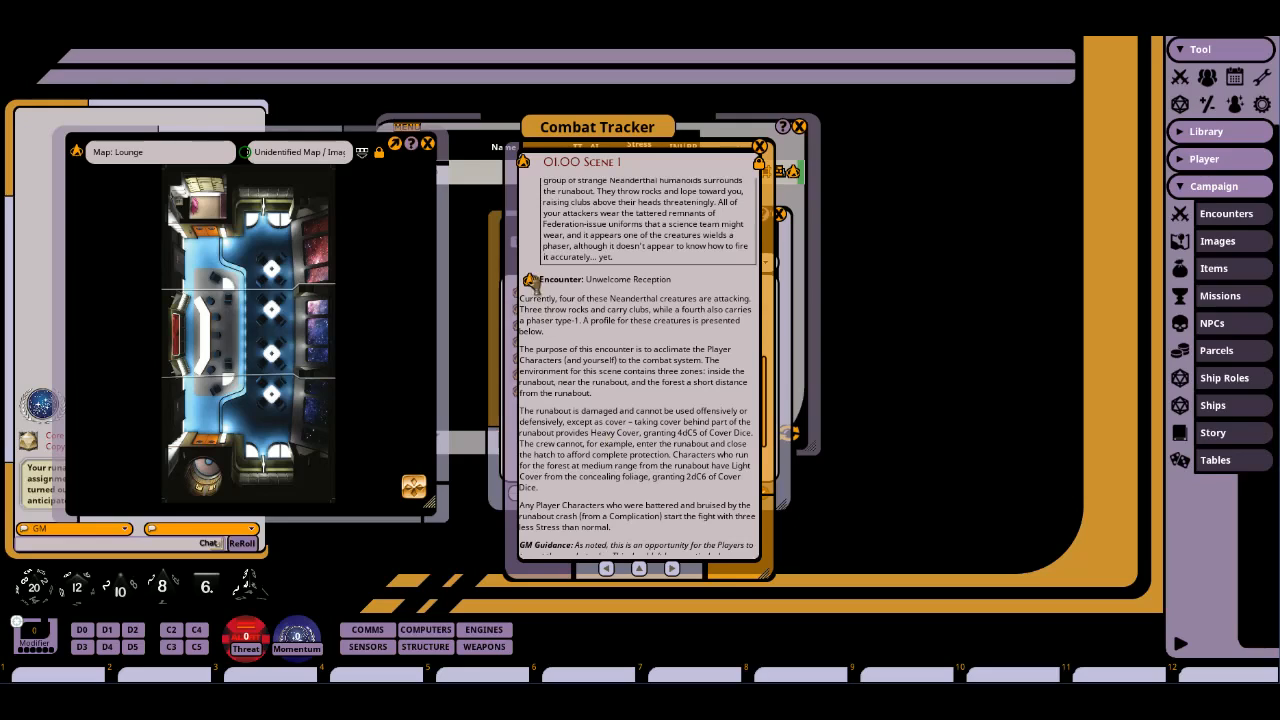
click(530, 281)
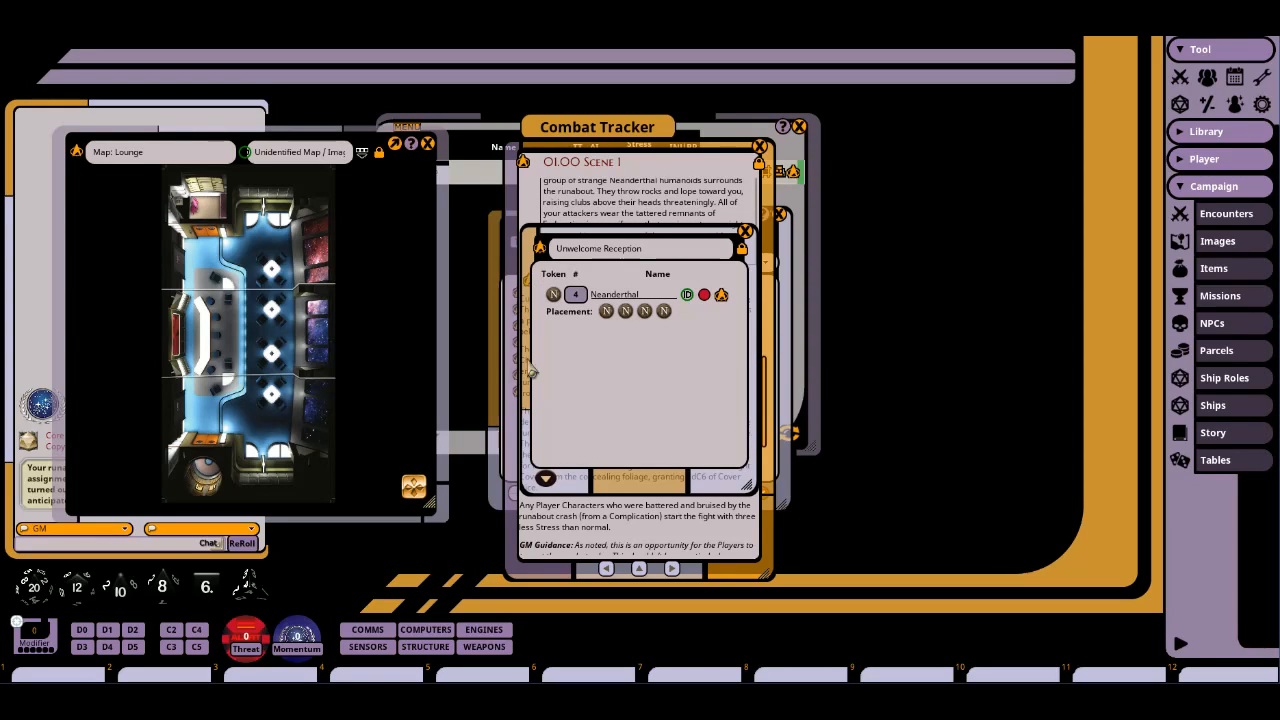
click(545, 481)
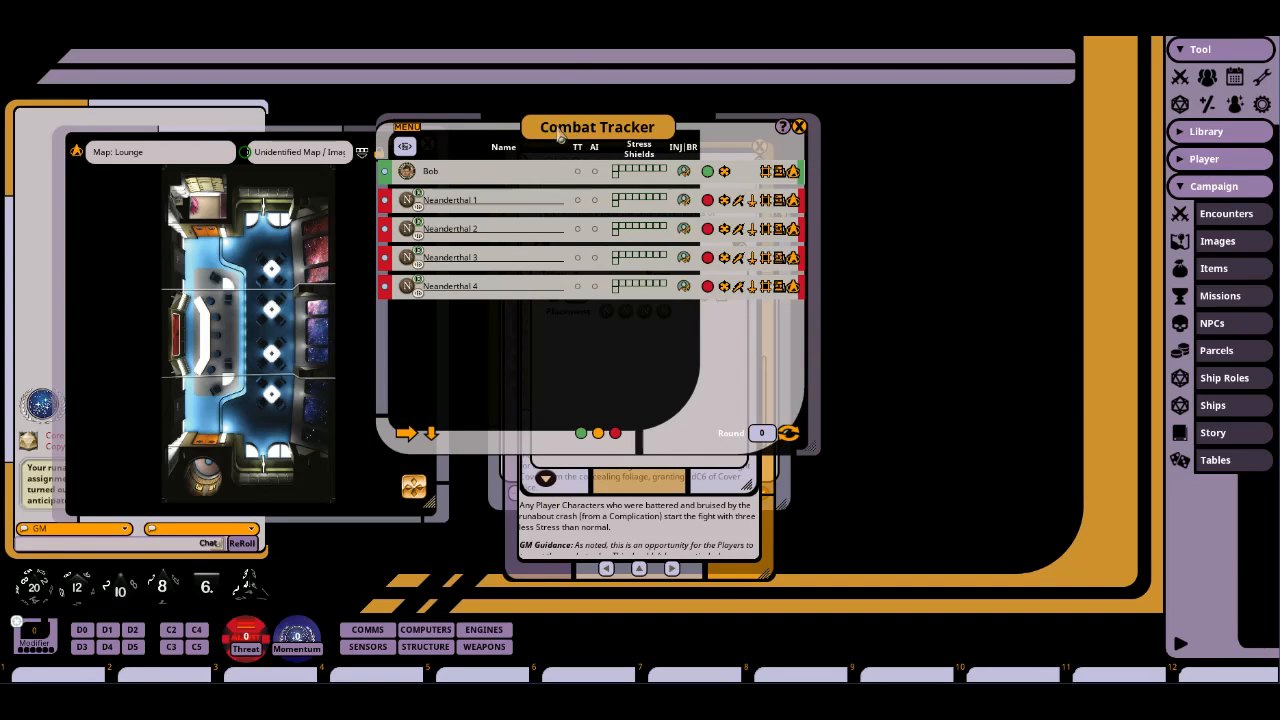
Move the combat tracker aside and place the player character's token and the four Neanderthal tokens on the Lounge map.
drag(563, 131, 859, 166)
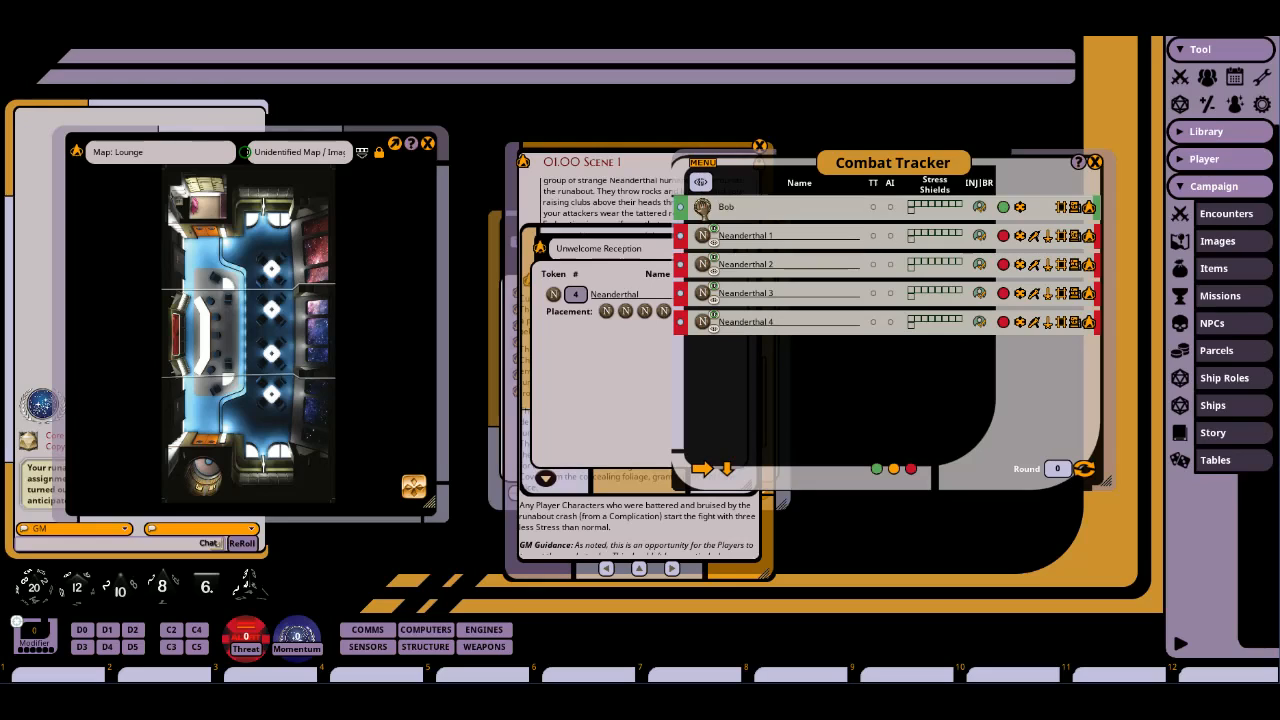
drag(702, 207, 241, 260)
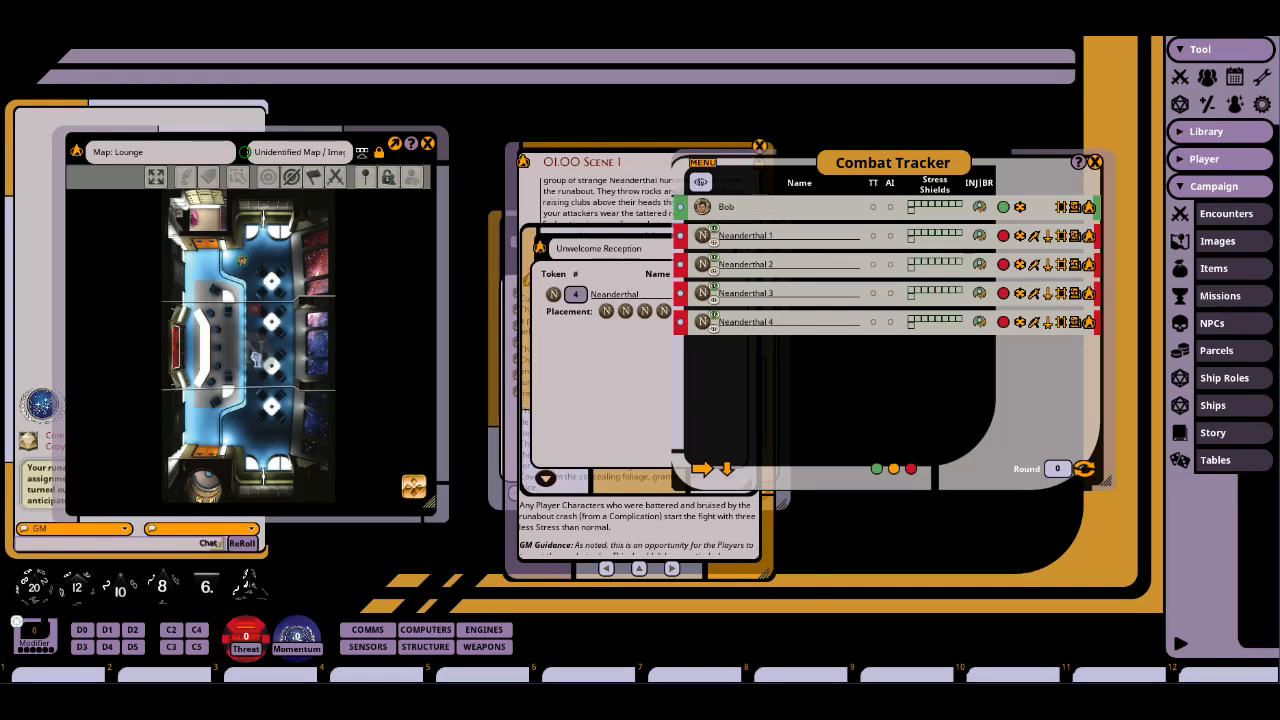
drag(703, 293, 254, 391)
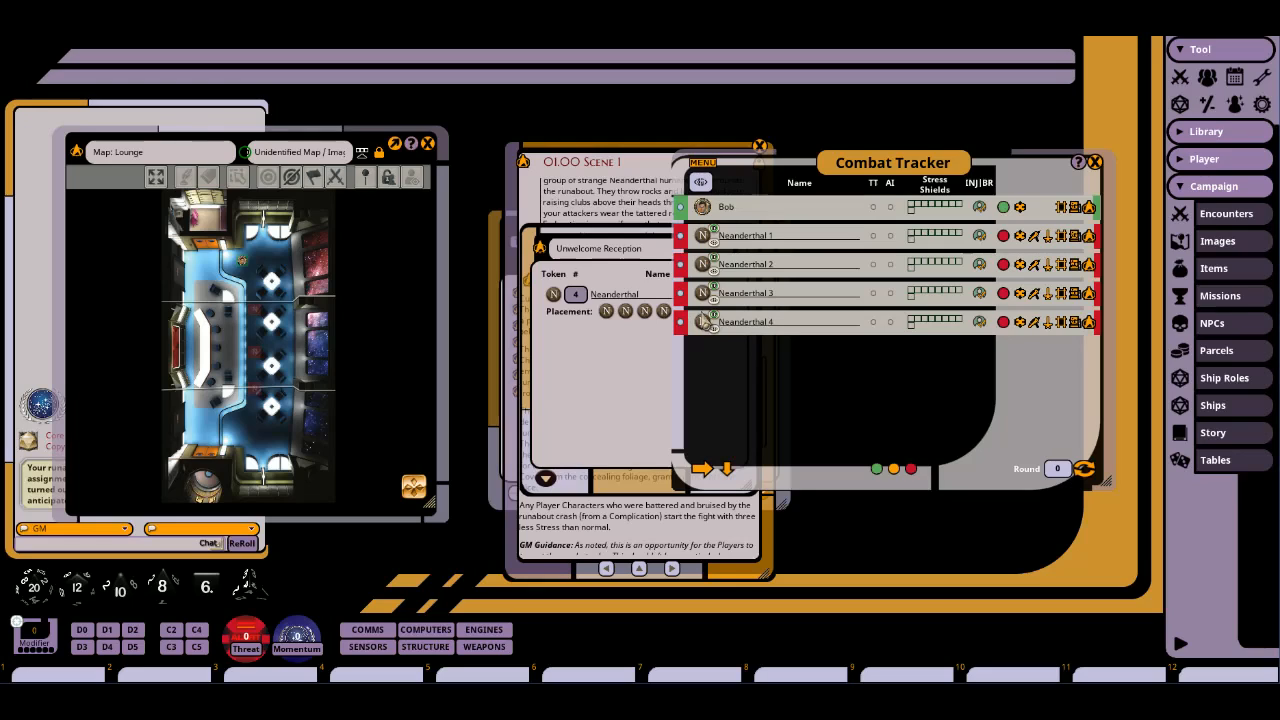
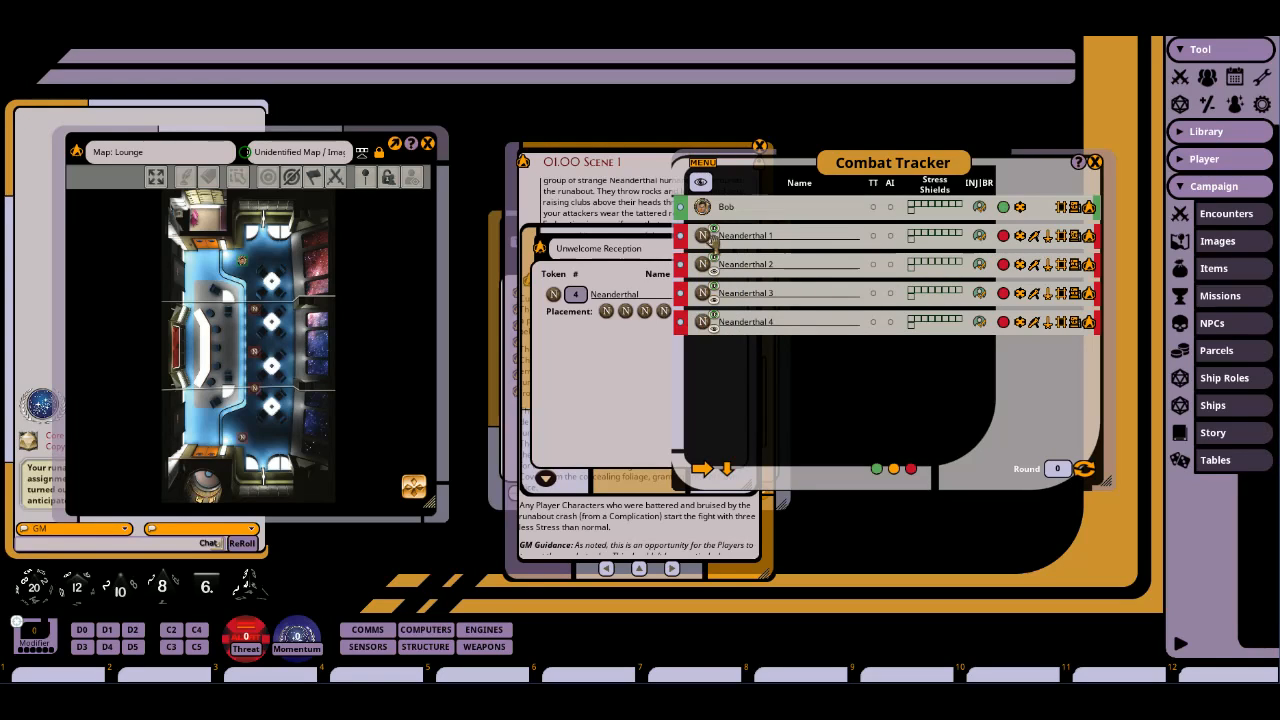
Toggle the Neanderthals to unidentified and back, and move the player character's token beside the uppermost Neanderthal on the Lounge map.
click(714, 237)
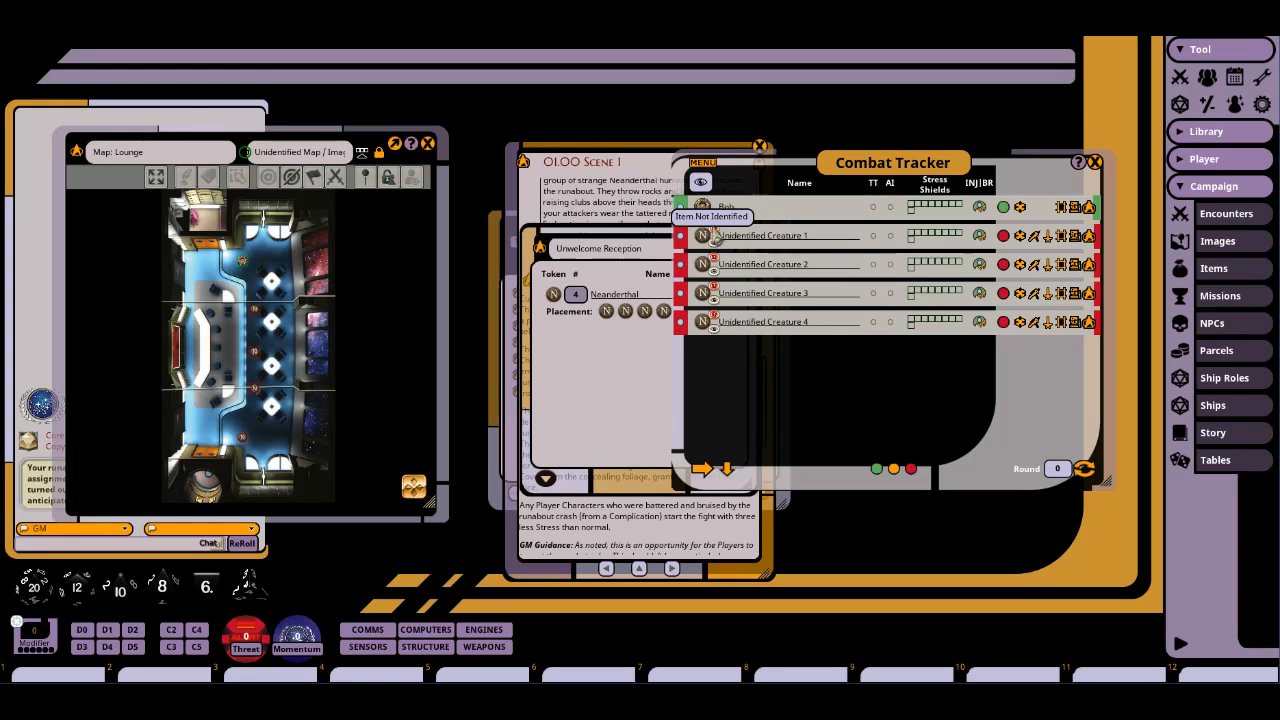
click(714, 237)
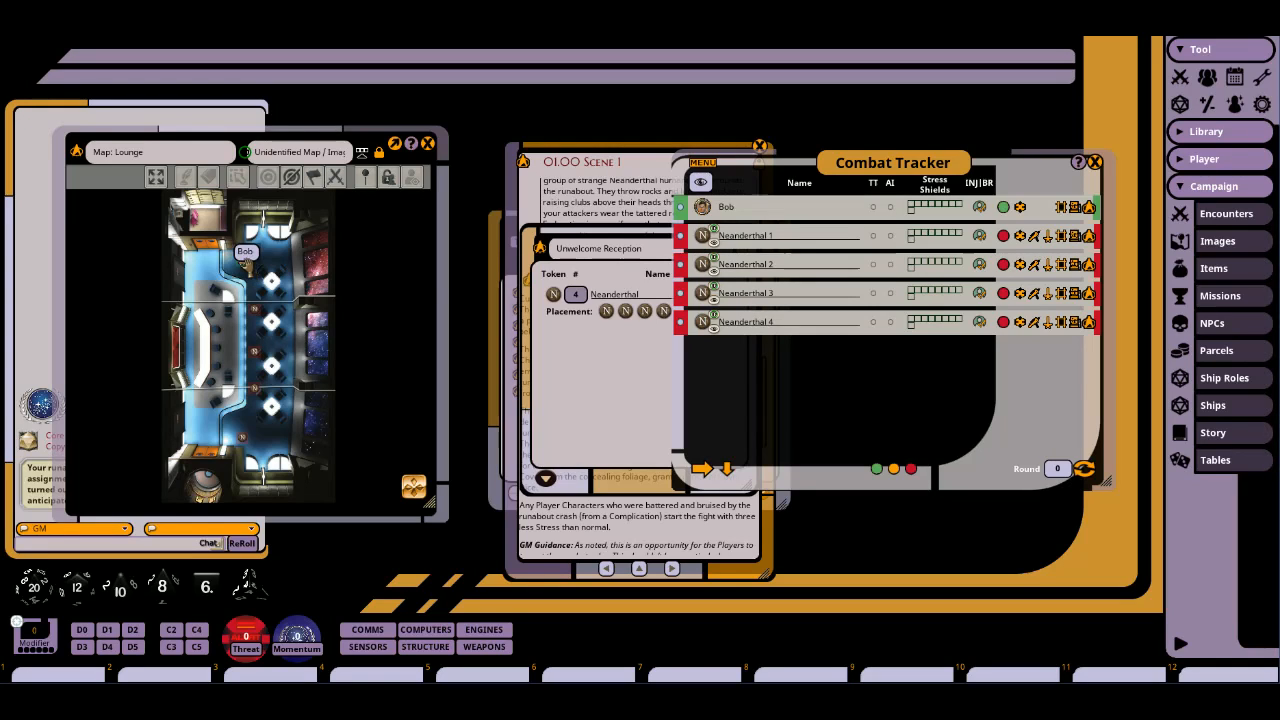
drag(243, 261, 274, 300)
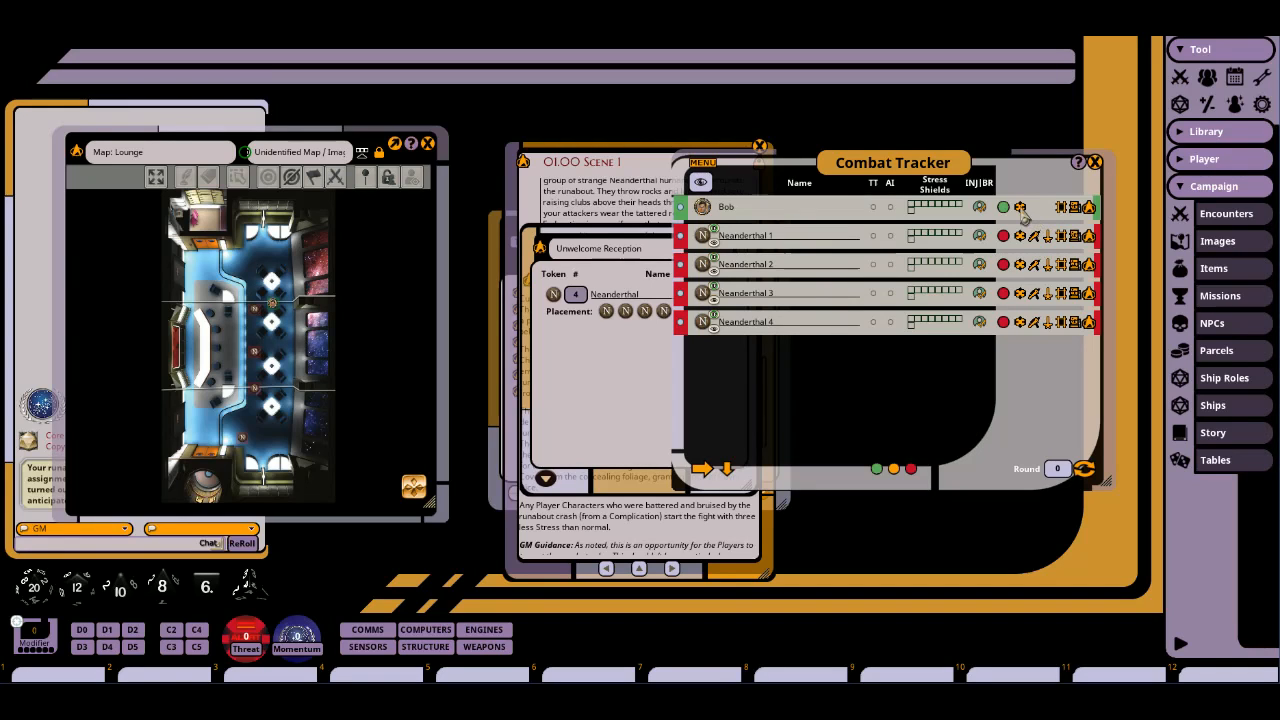
Show the player character's targets in the combat tracker and target Neanderthal 1.
drag(804, 141, 757, 141)
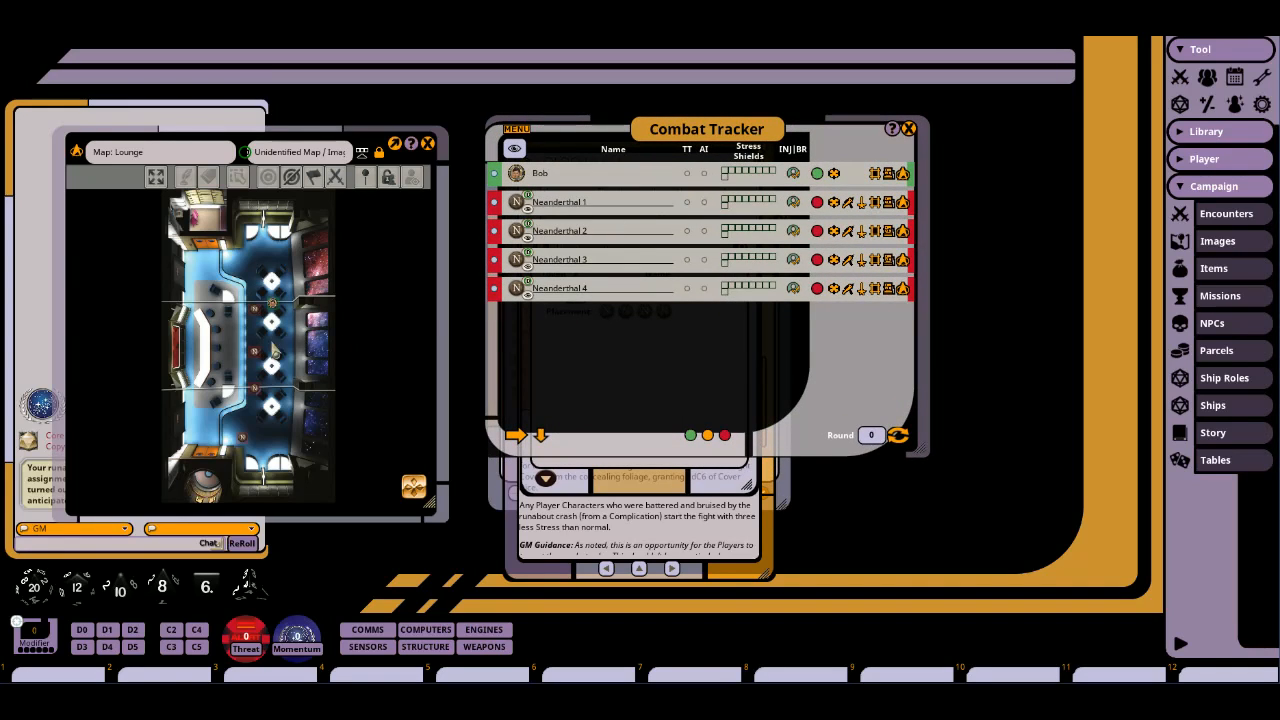
click(836, 179)
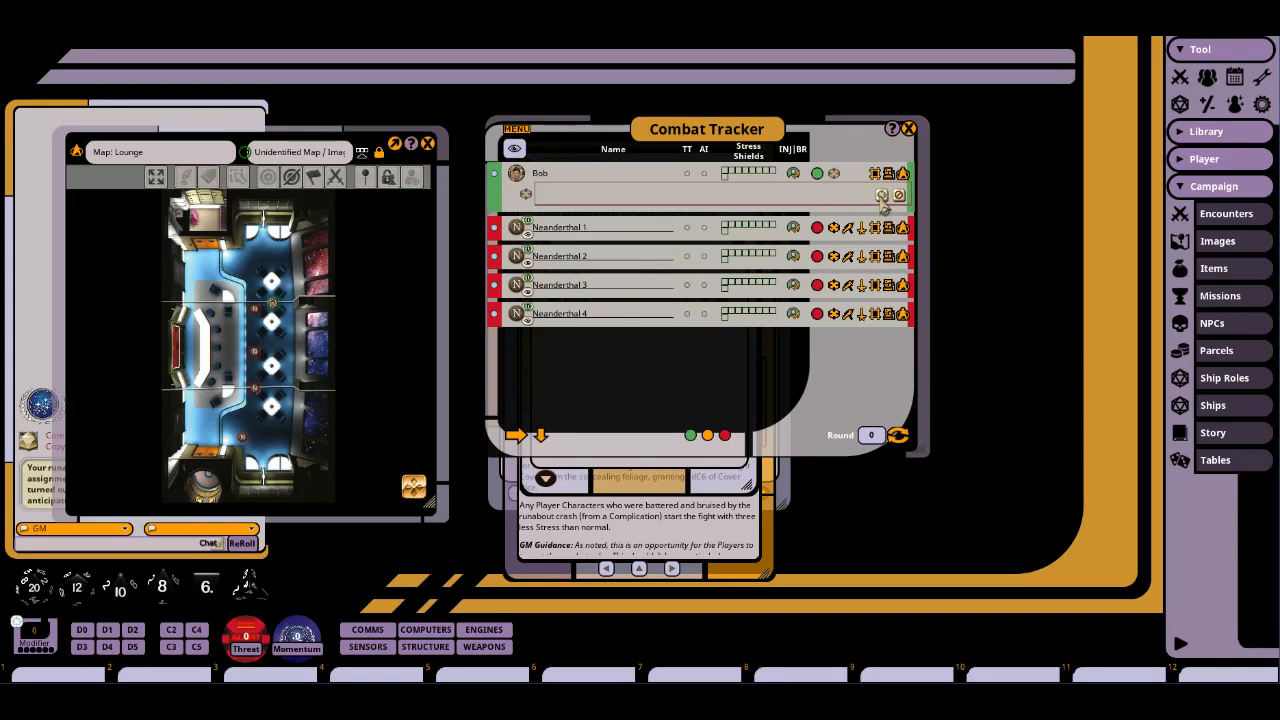
drag(886, 198, 635, 233)
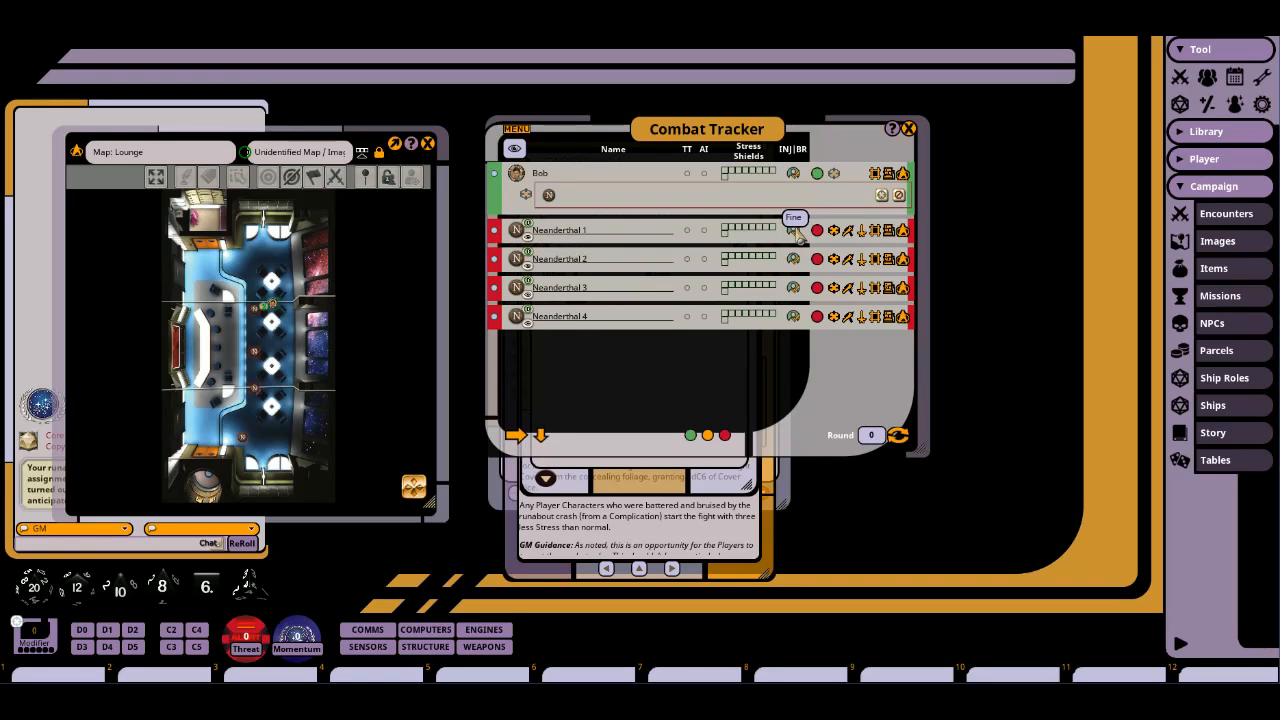
Open the player character's sheet from the combat tracker and examine its combat equipment and combat tasks.
click(902, 175)
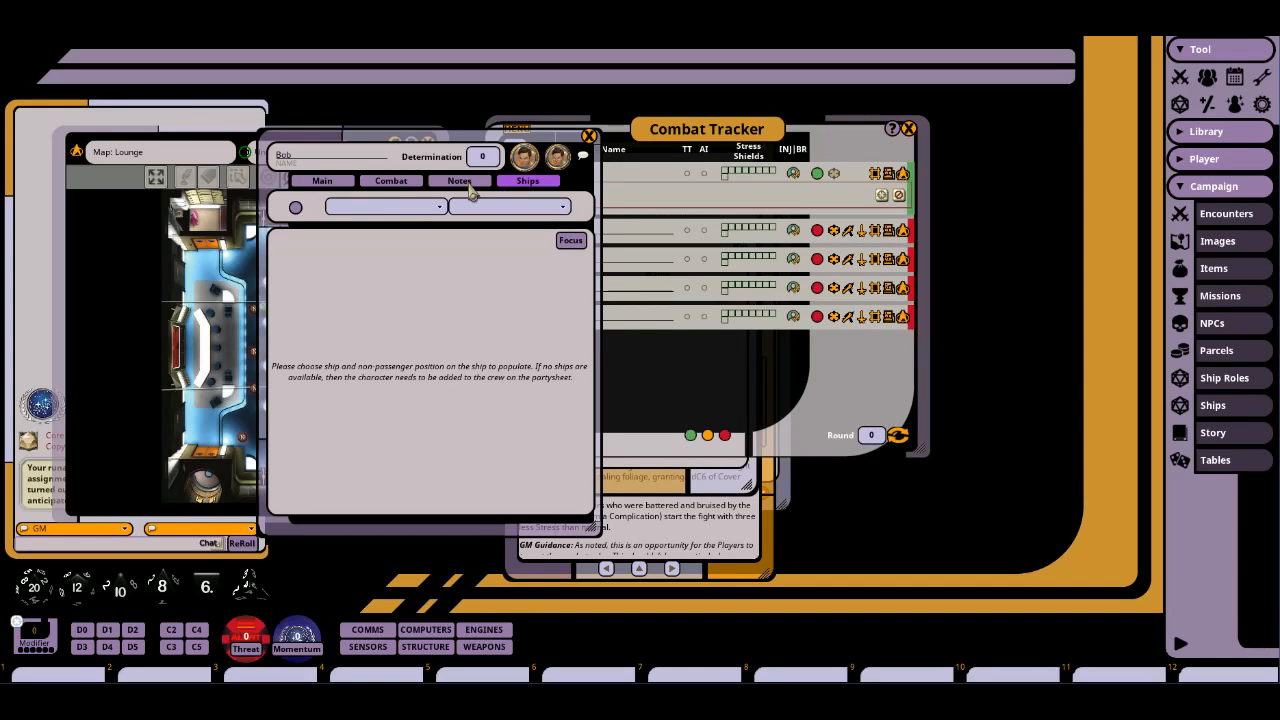
click(391, 181)
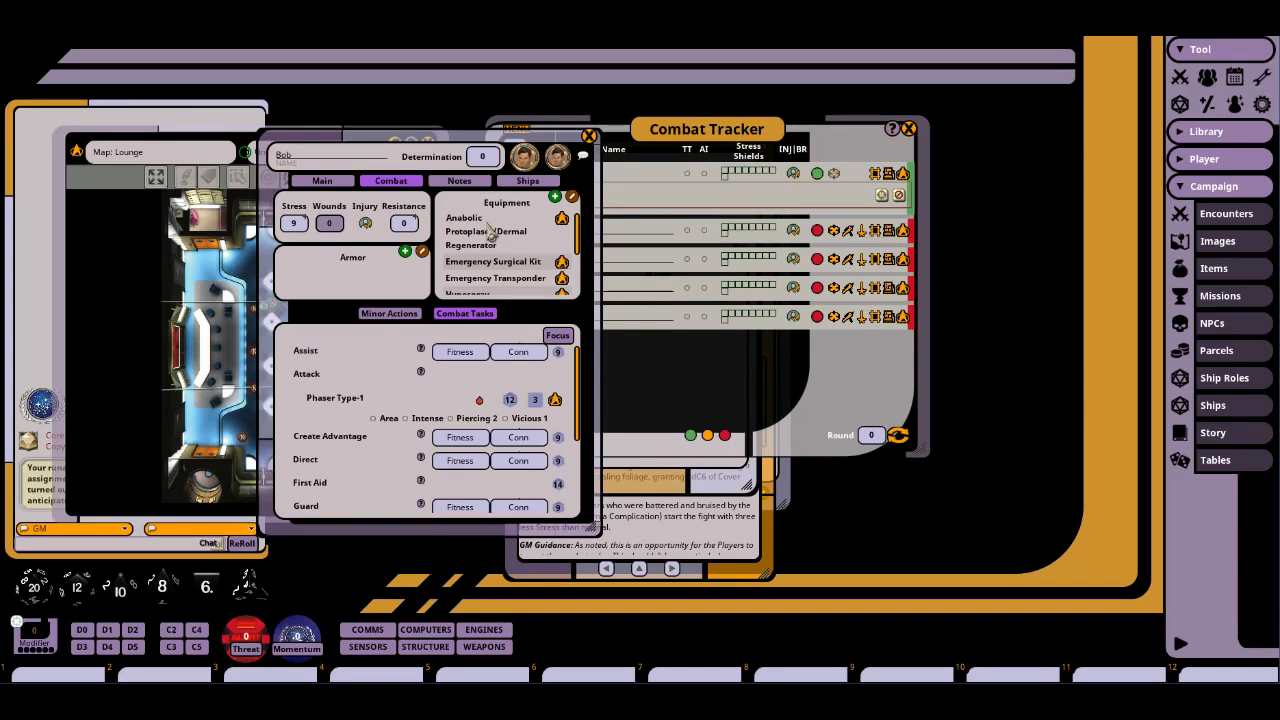
scroll(507, 235, down, 3)
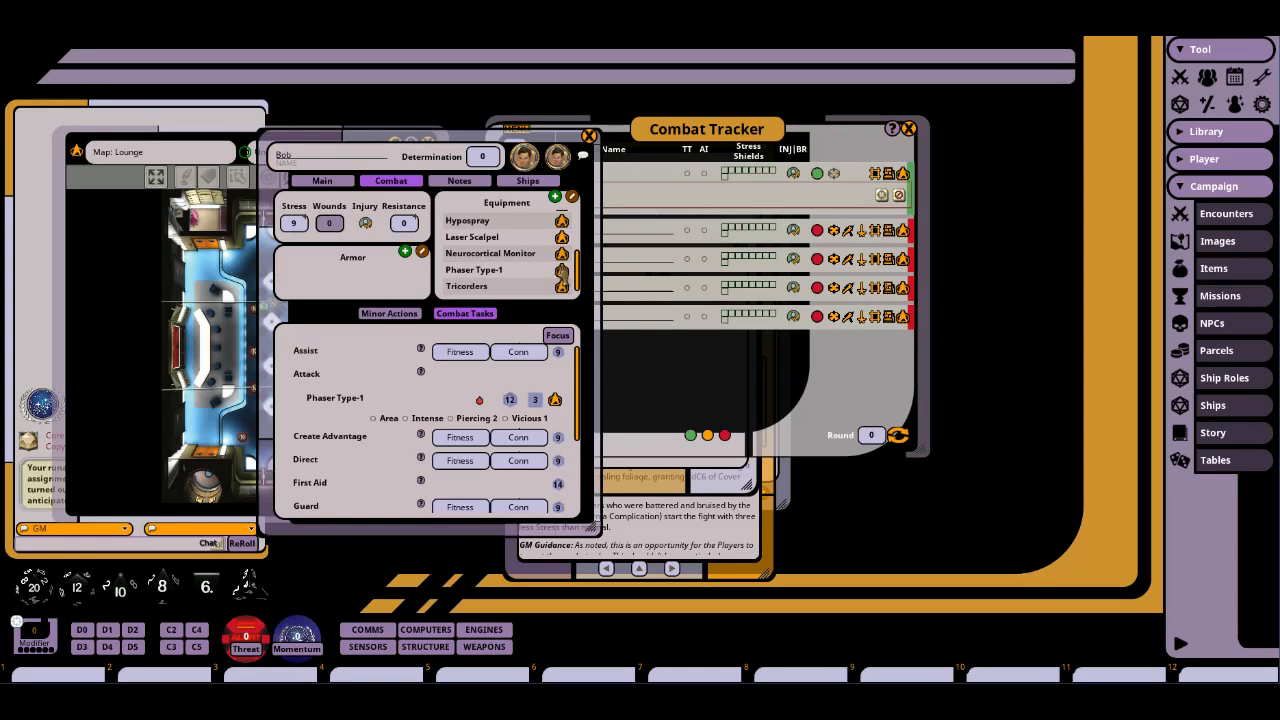
scroll(430, 410, down, 3)
scroll(430, 410, up, 3)
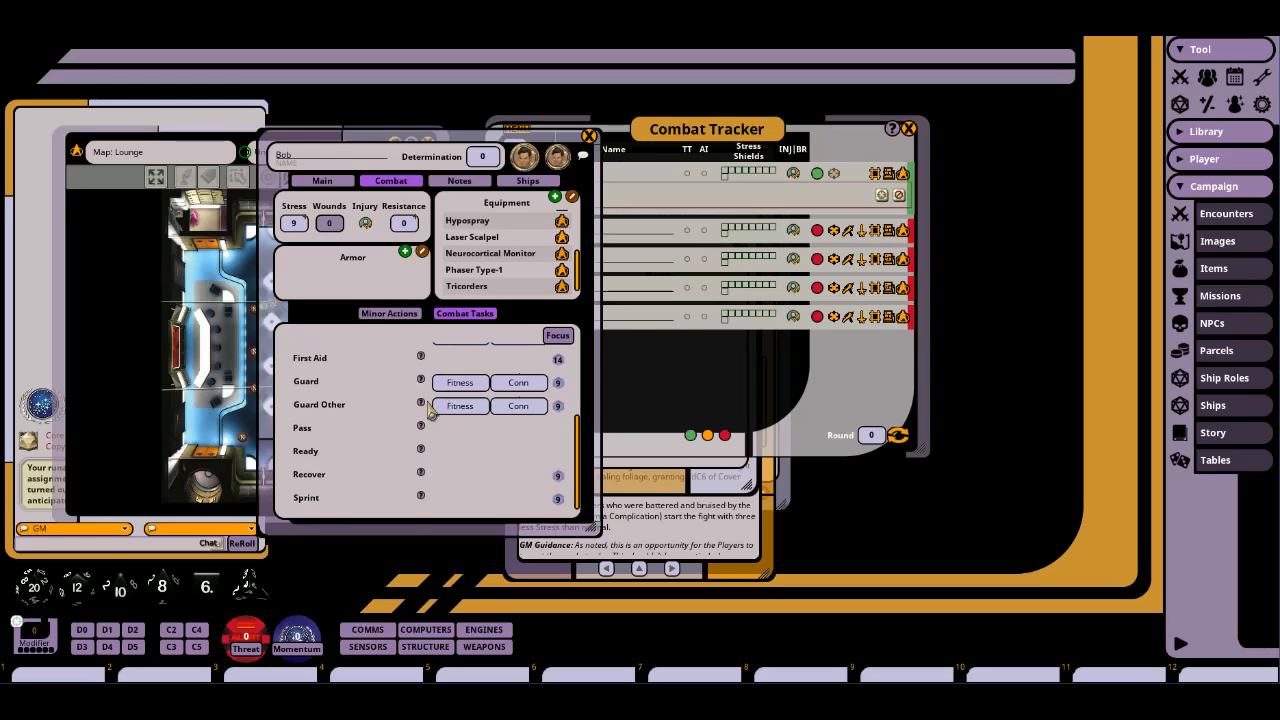
scroll(430, 410, up, 1)
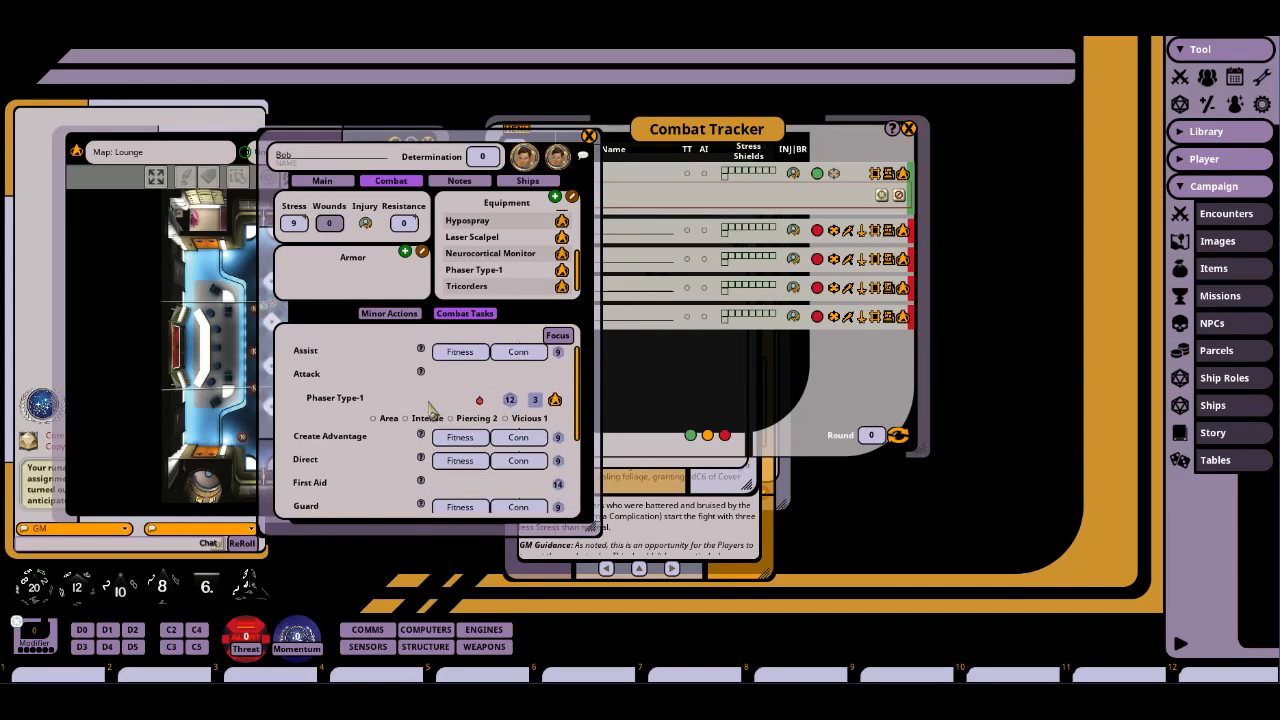
Read the Phaser Type-1 record, look over the combat tasks beside it, and close the record.
click(562, 270)
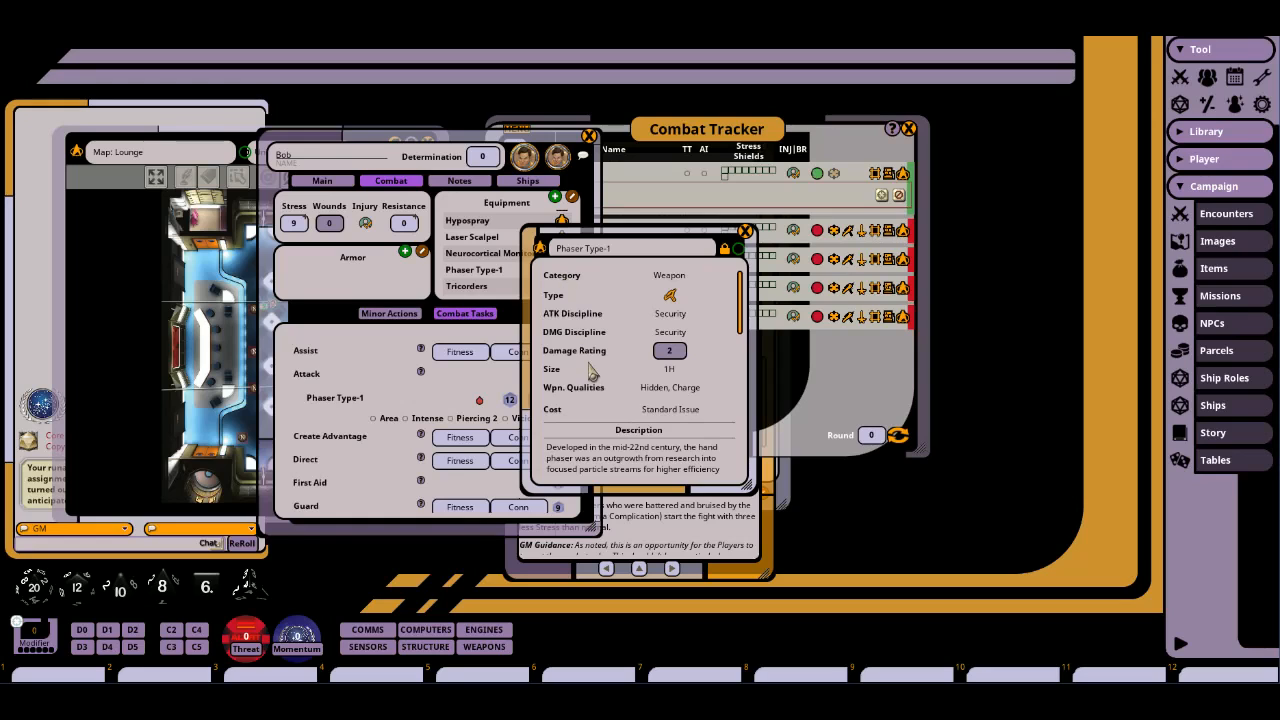
scroll(592, 372, down, 10)
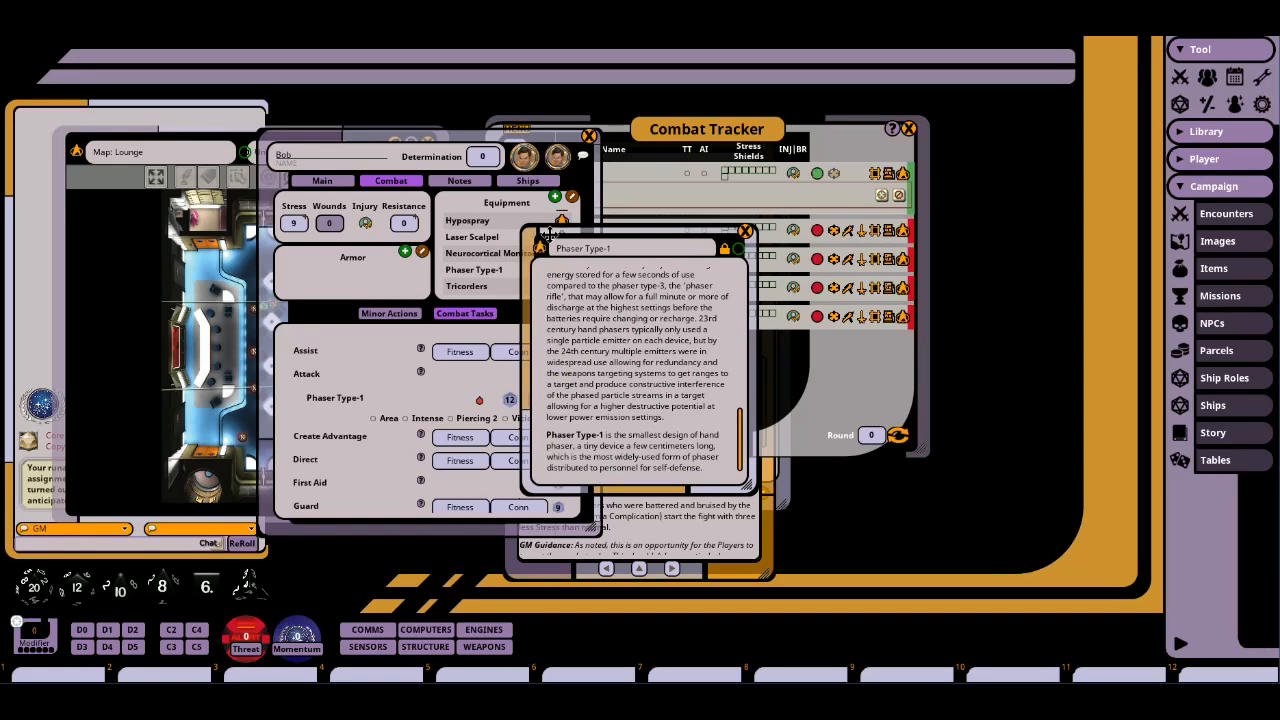
drag(548, 234, 662, 202)
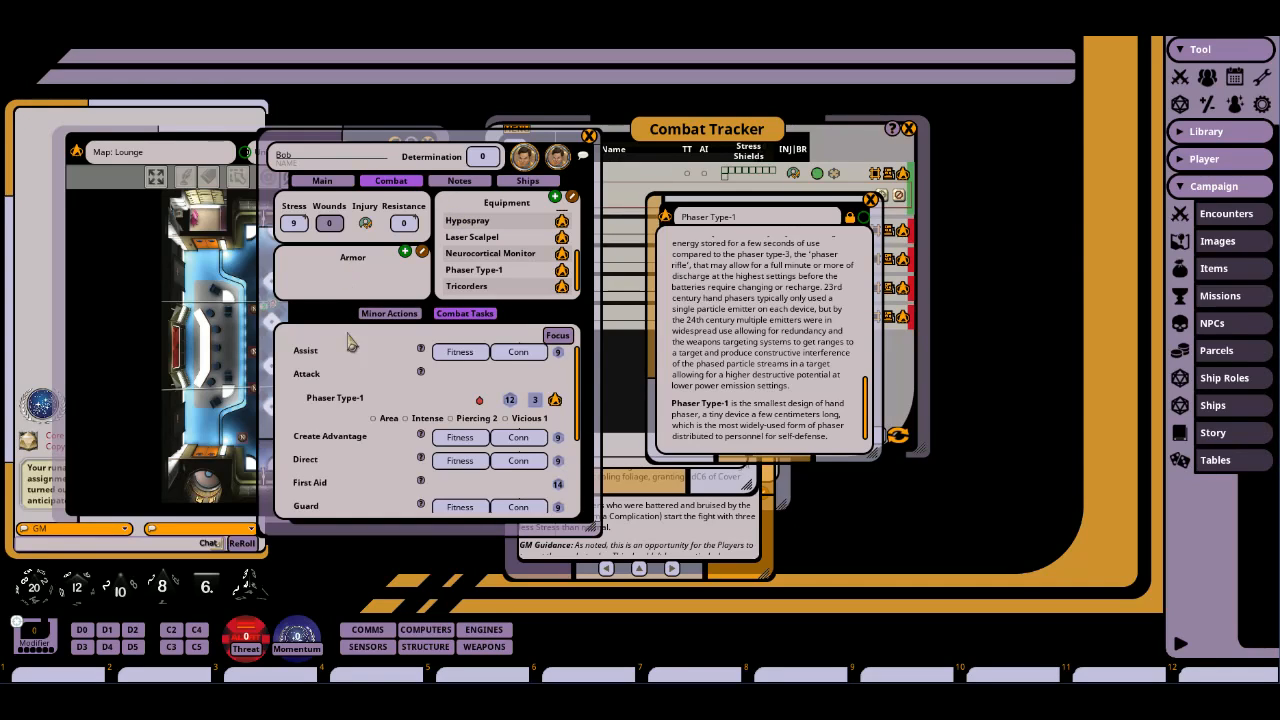
scroll(362, 375, down, 3)
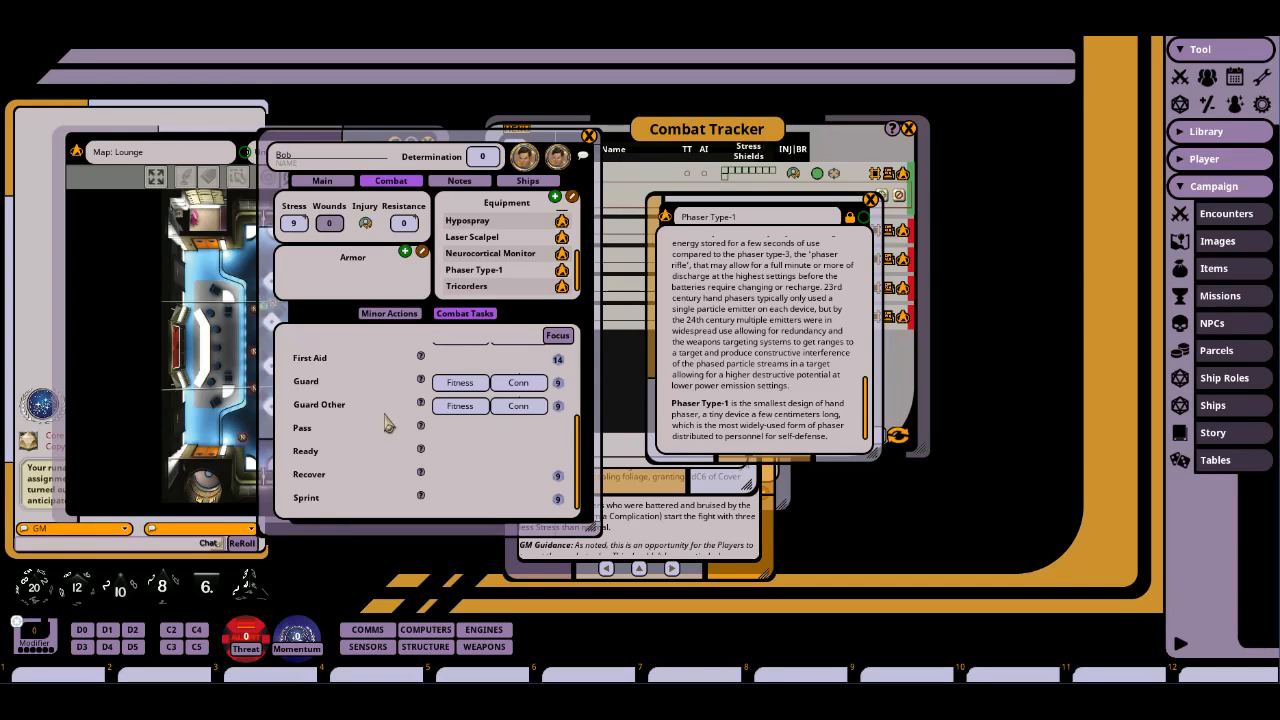
scroll(388, 424, up, 3)
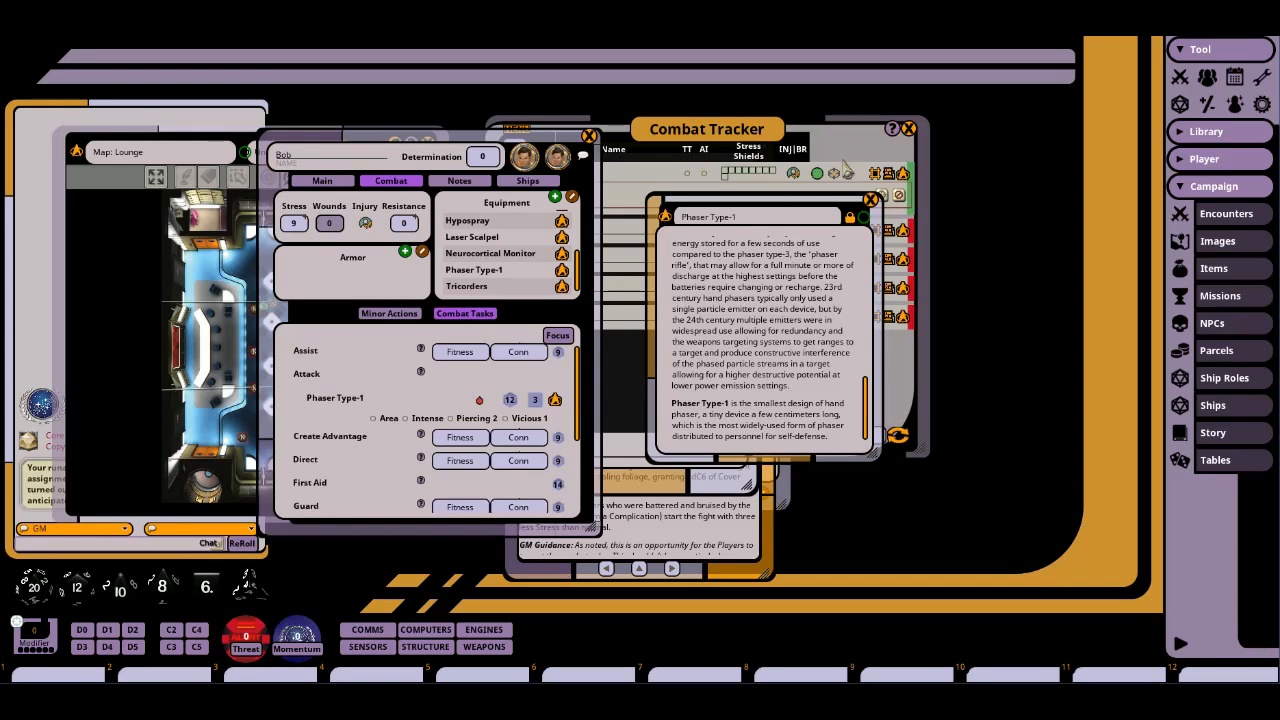
click(871, 200)
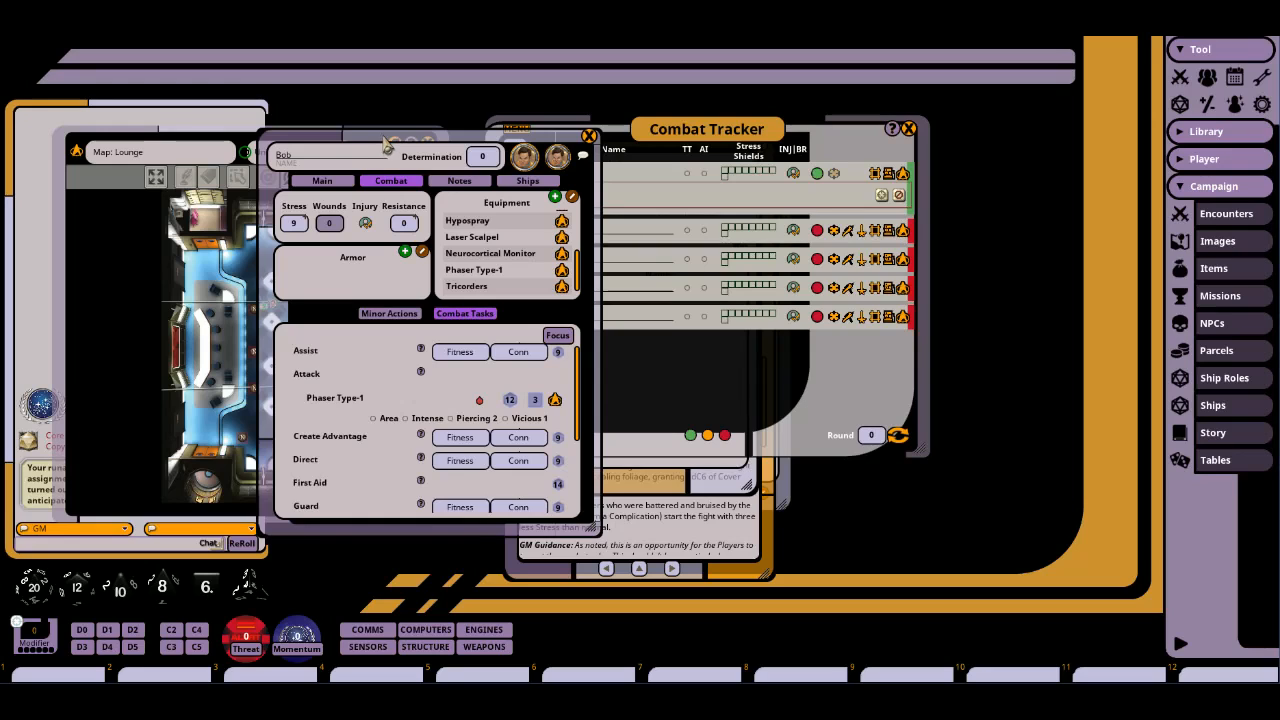
Arrange the character sheet, tracker and map side by side, and roll the Phaser Type-1 attack and damage against Neanderthal 1.
drag(387, 146, 989, 148)
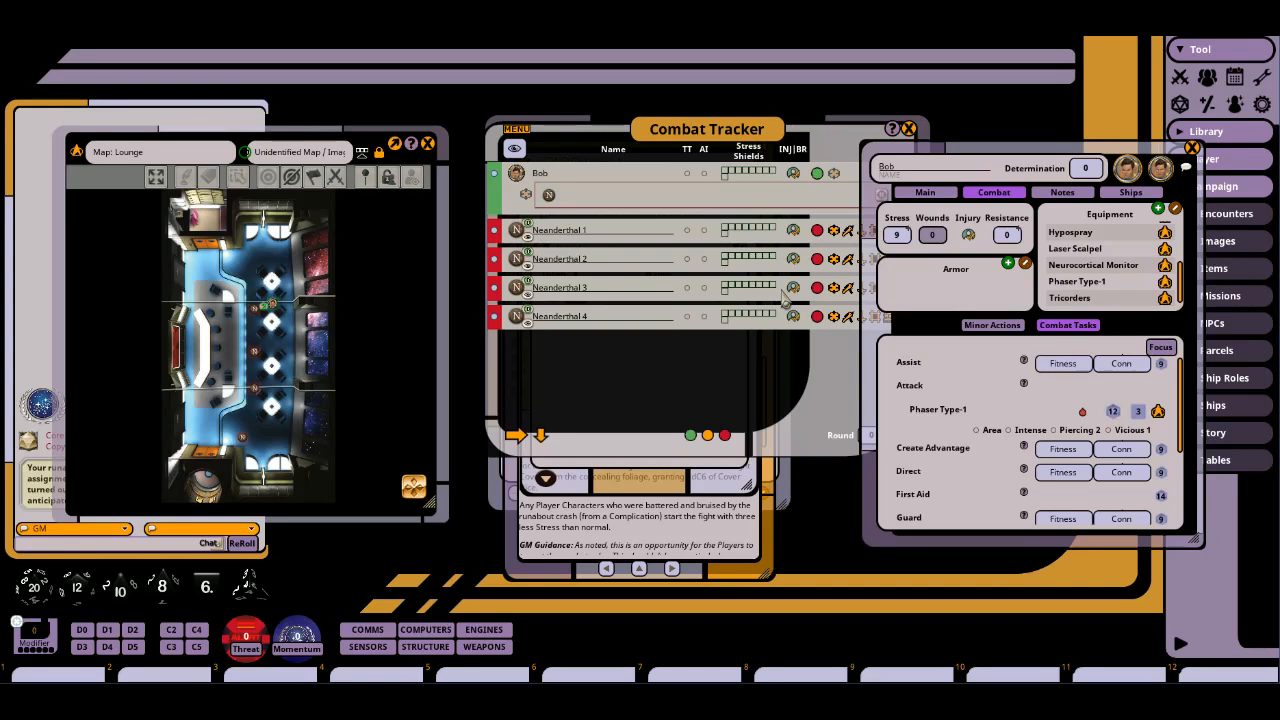
drag(725, 134, 634, 135)
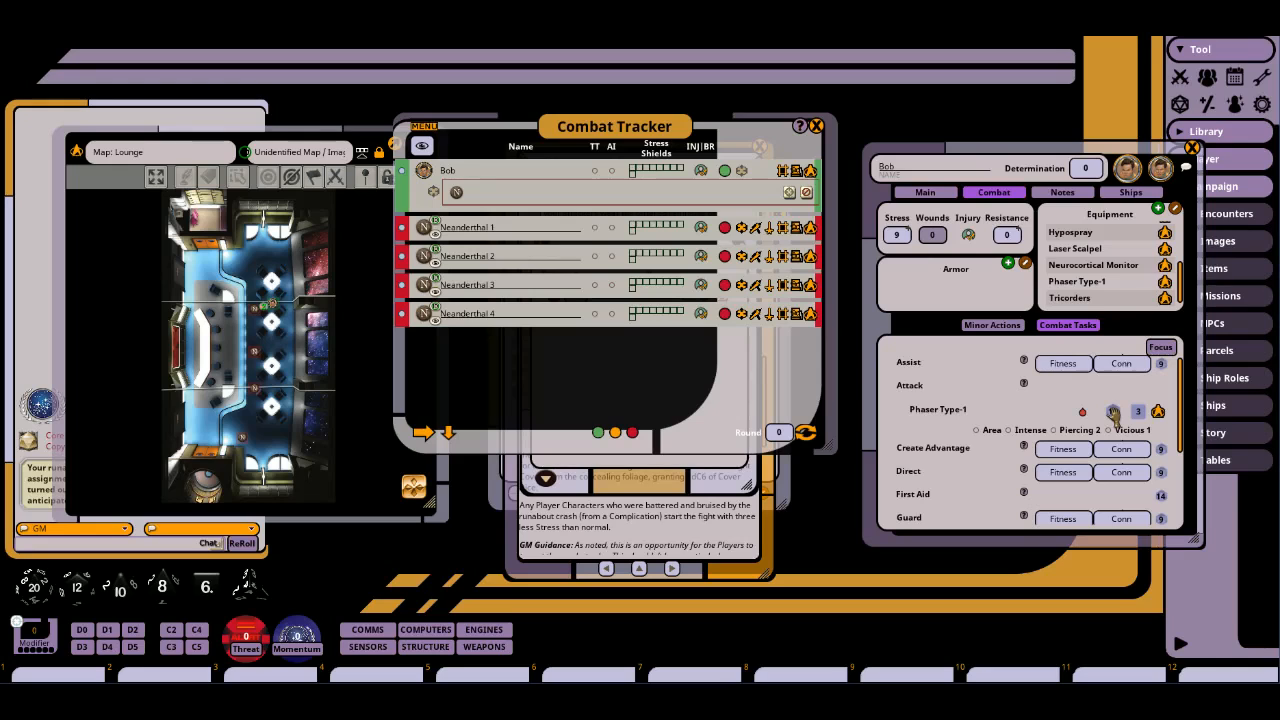
click(1112, 412)
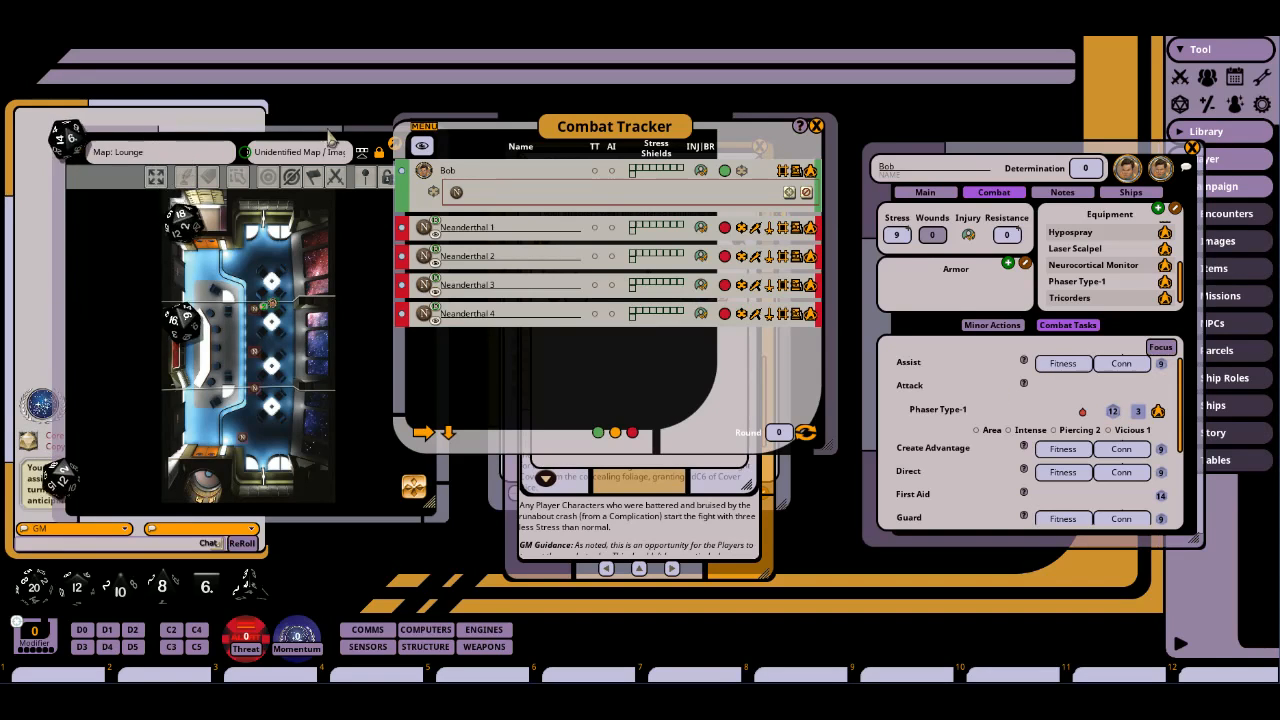
drag(371, 129, 538, 122)
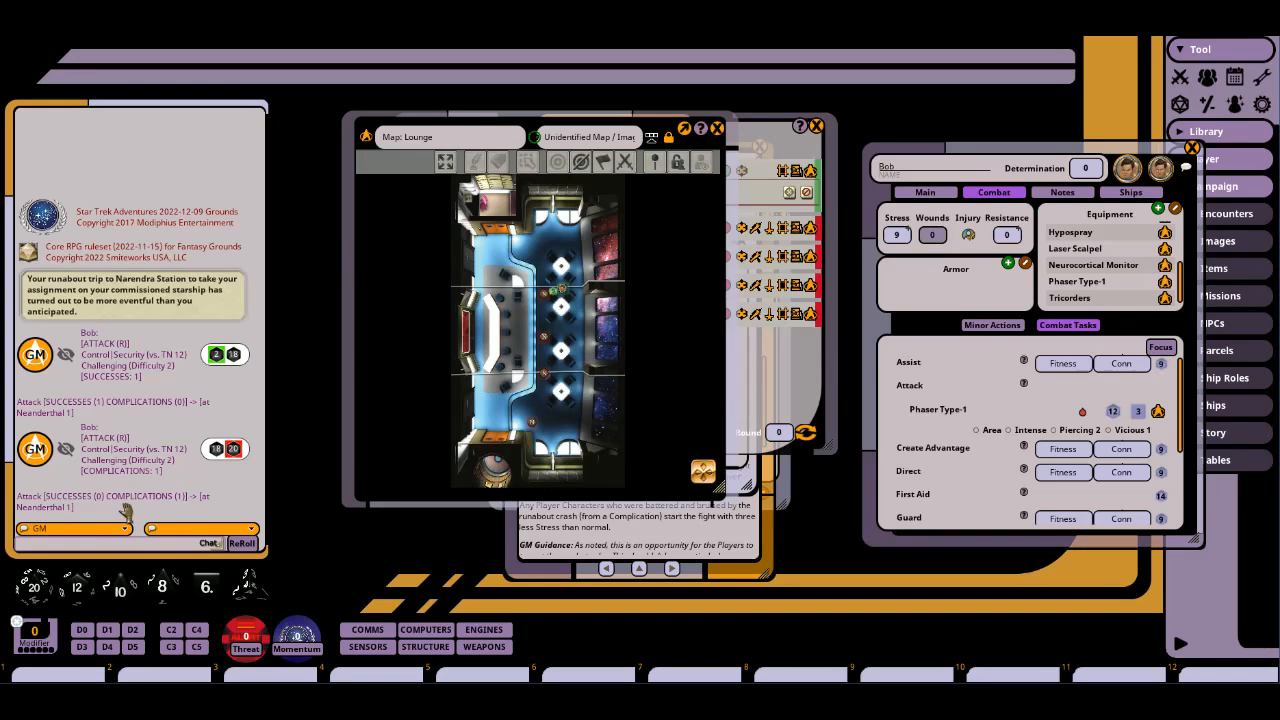
drag(652, 135, 310, 137)
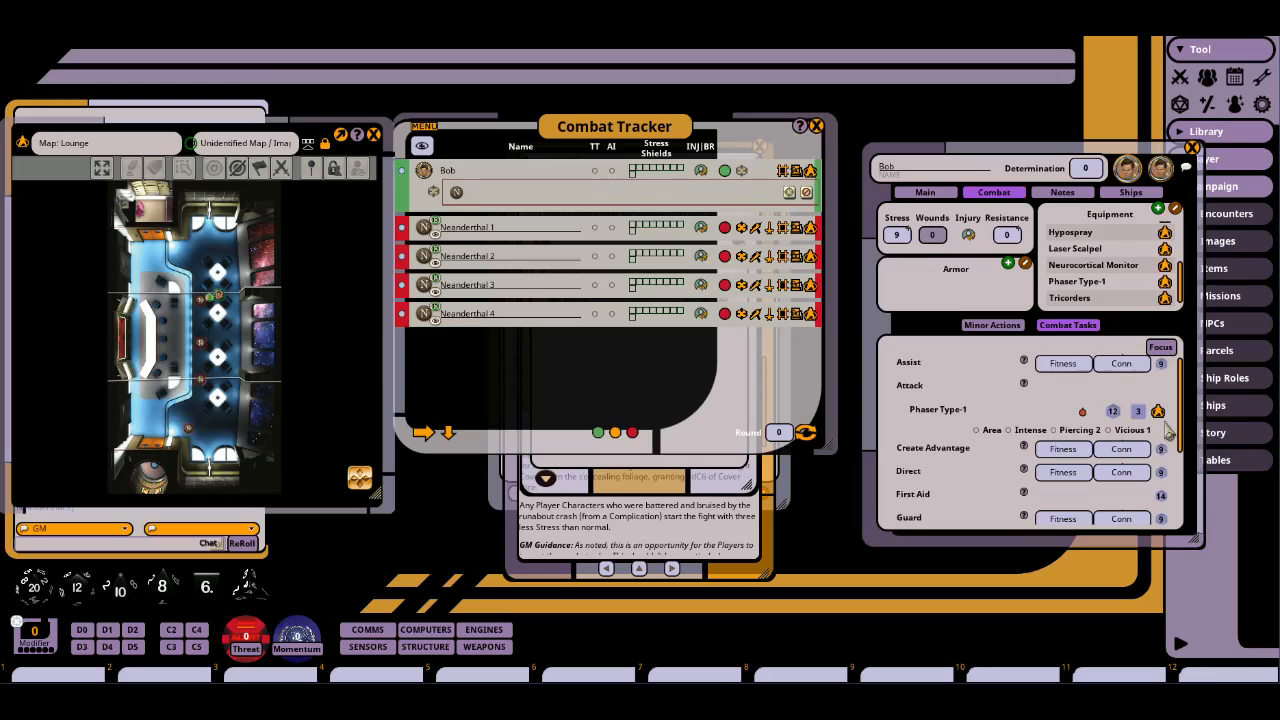
click(1137, 411)
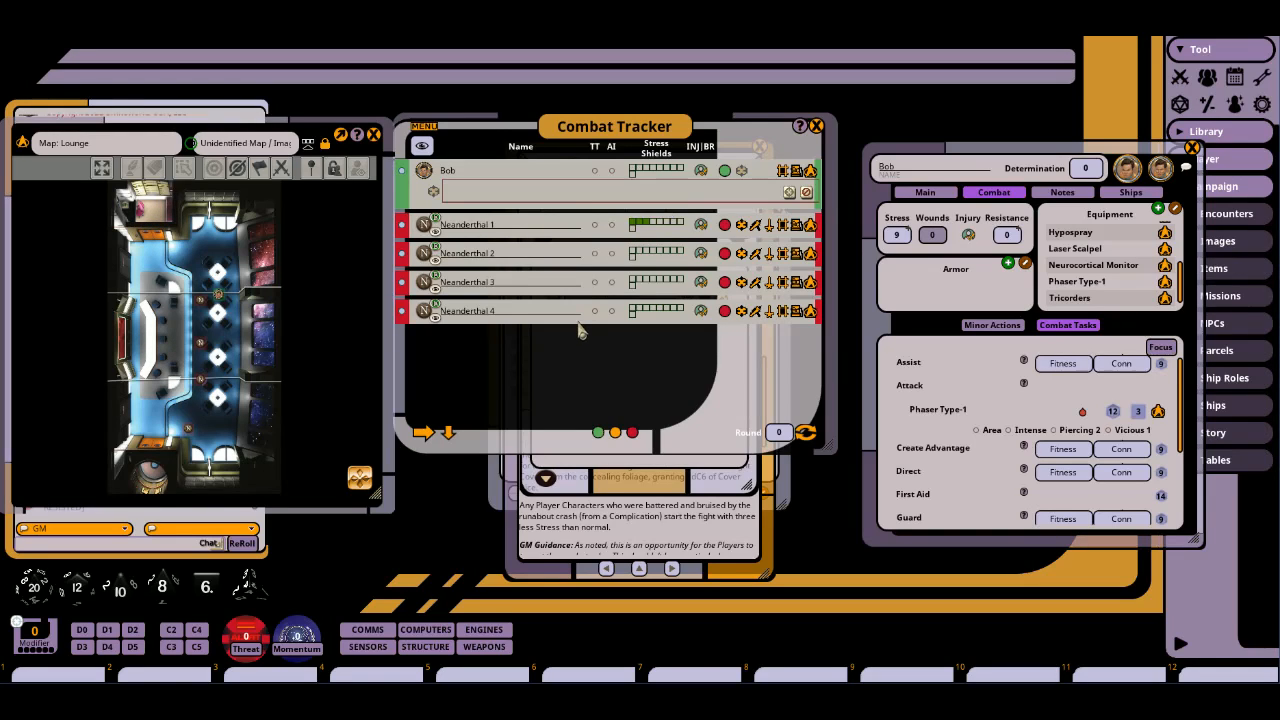
Target the player character with Neanderthal 1 and roll its Unarmed Strike attack and damage.
click(741, 226)
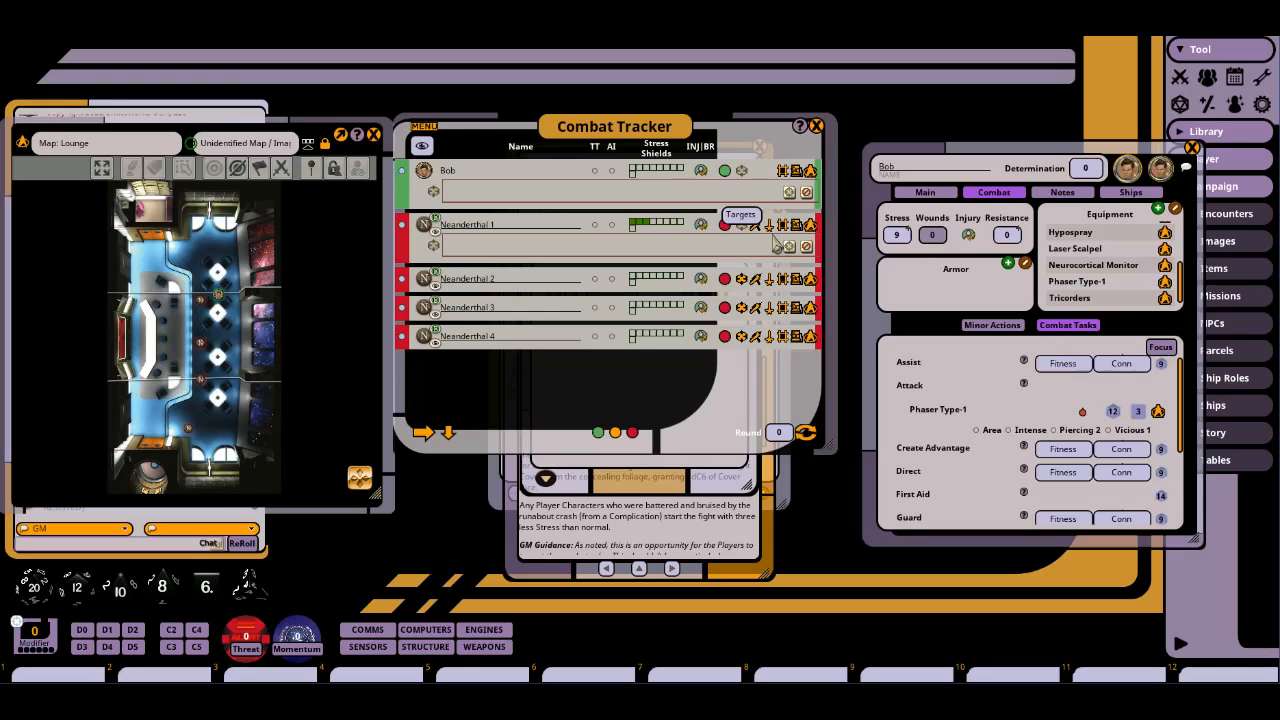
drag(775, 241, 729, 195)
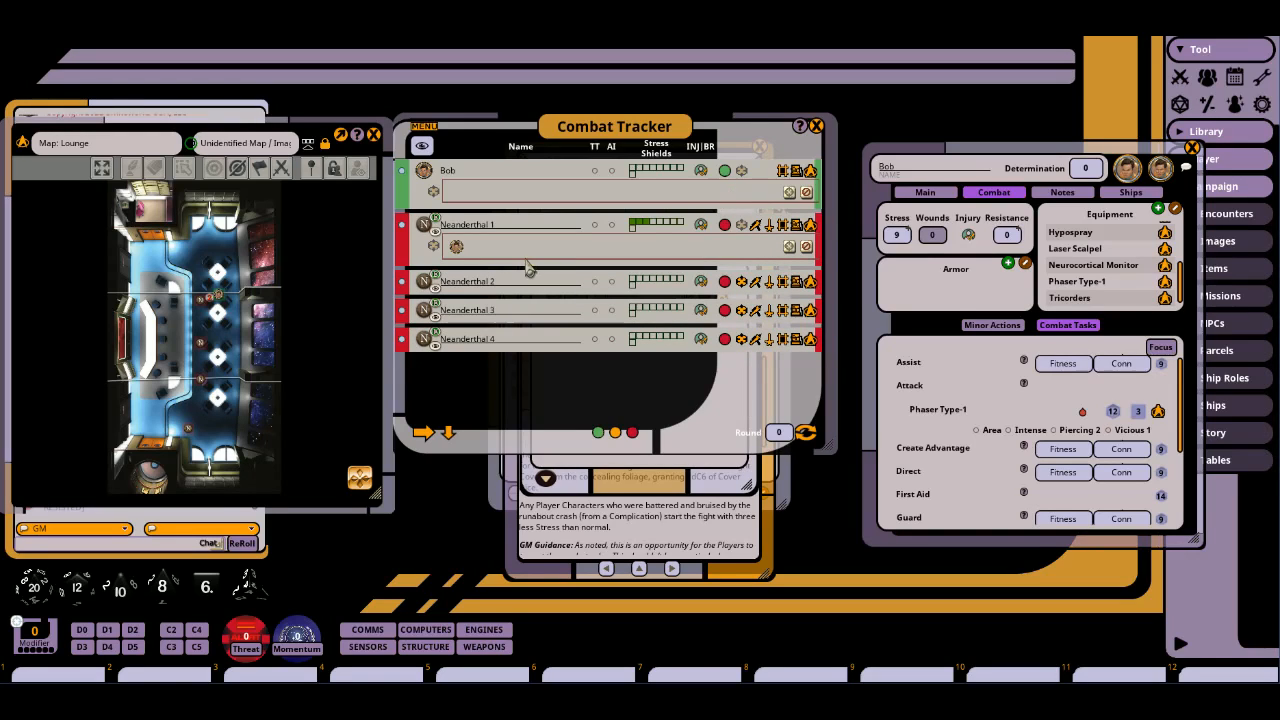
click(760, 233)
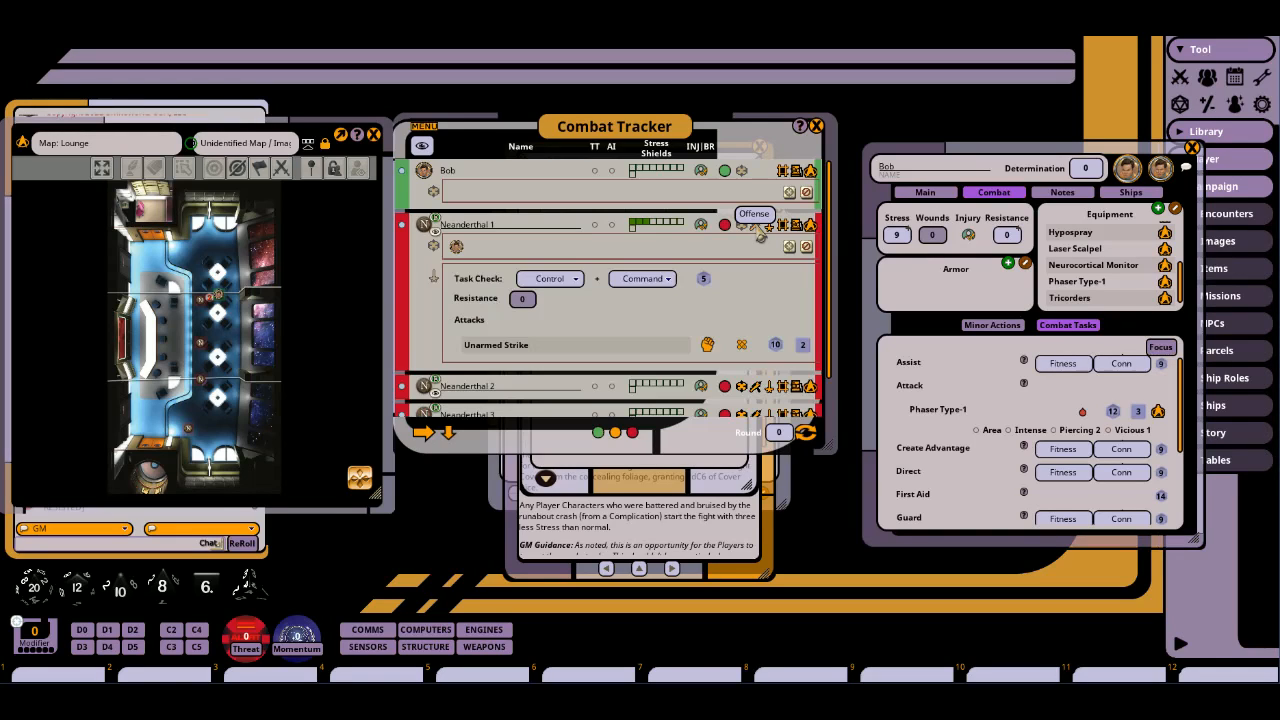
click(776, 347)
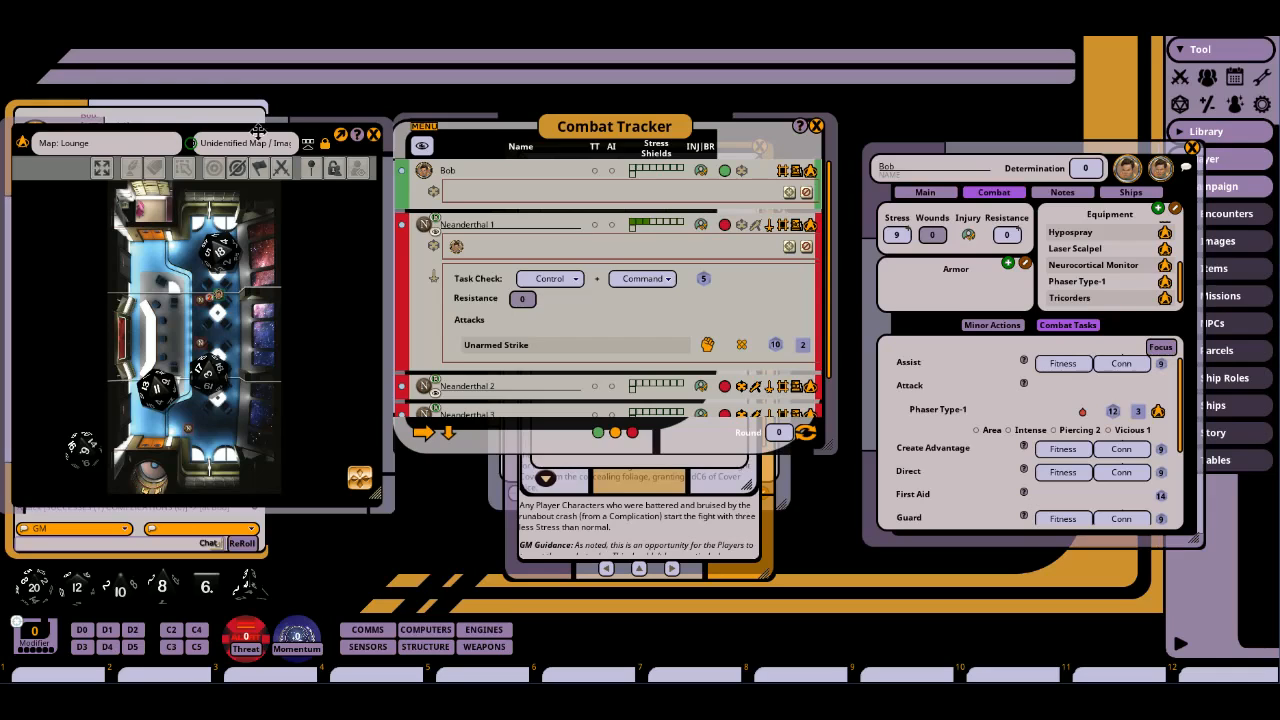
drag(258, 132, 190, 123)
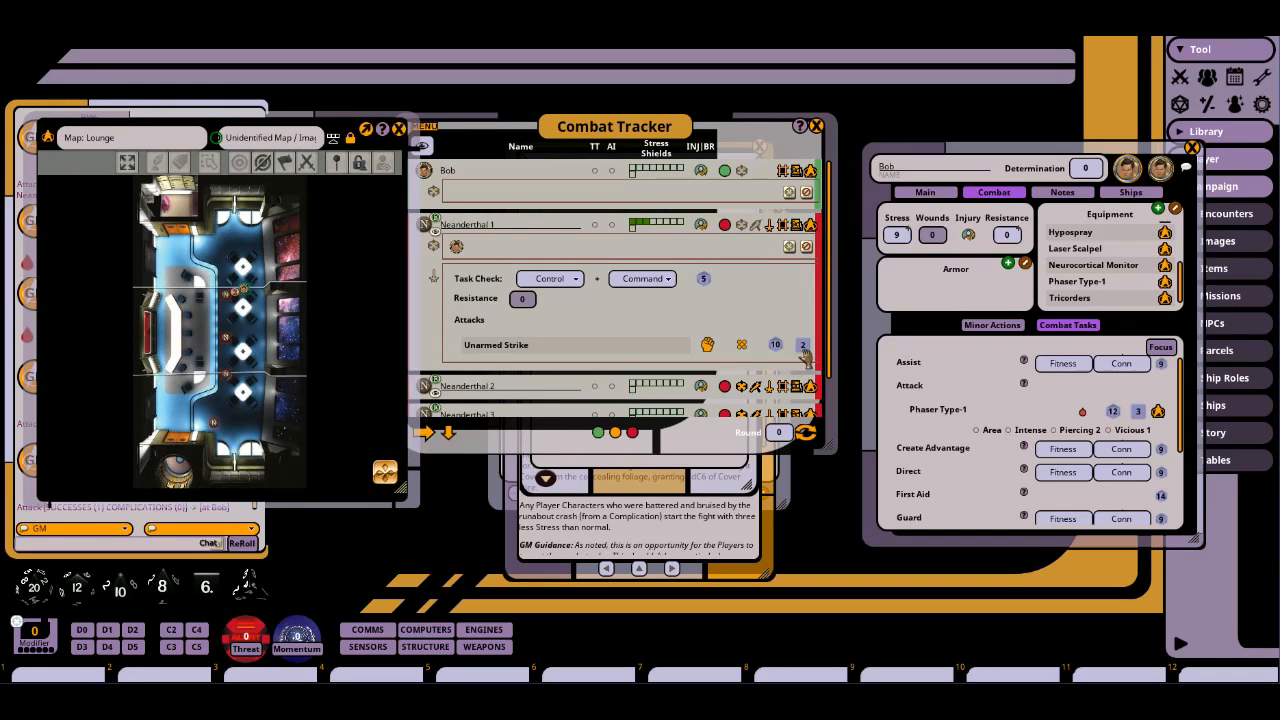
double_click(802, 345)
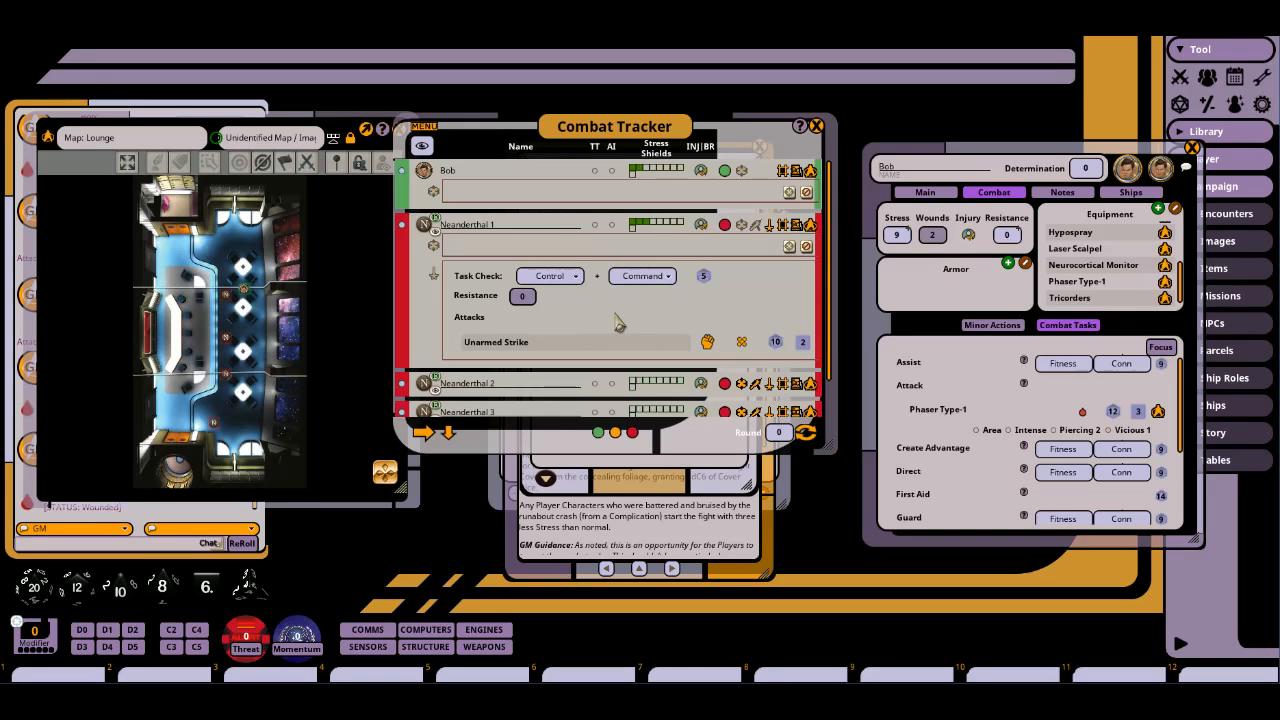
Close the combat tracker, the Lounge map, the Unwelcome Reception encounter and the 01.00 Scene 1 story entry.
click(816, 127)
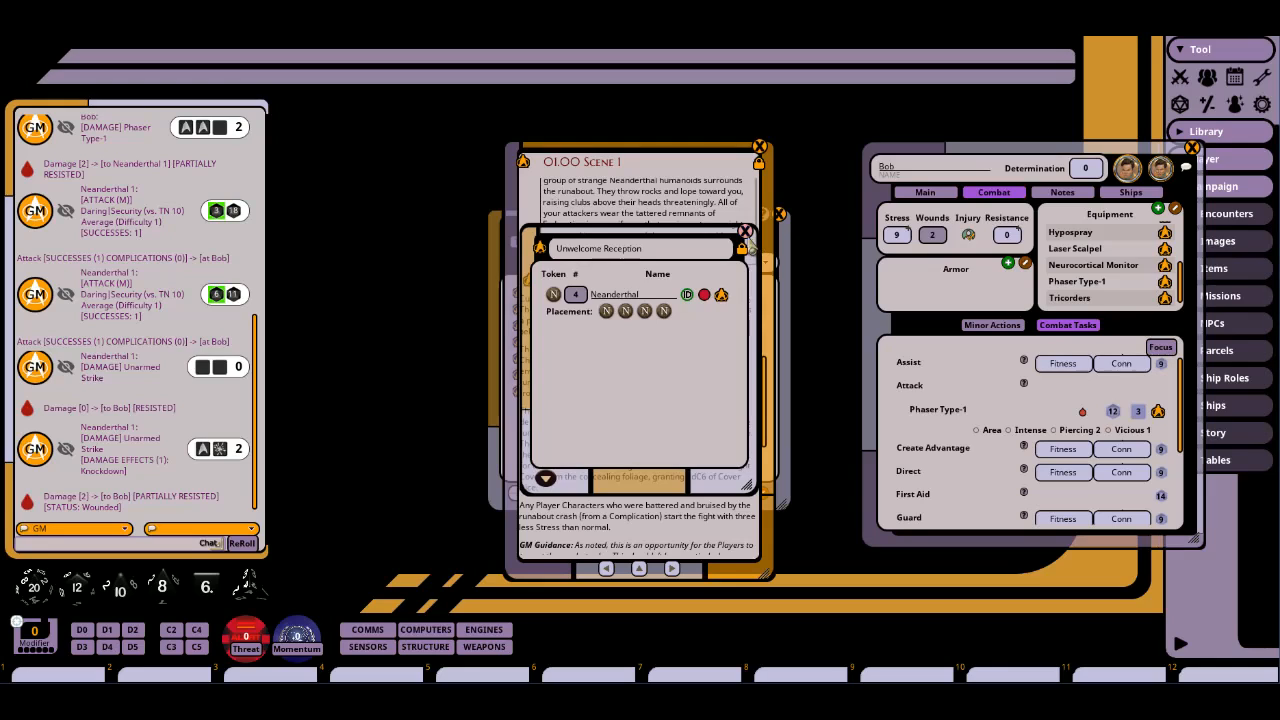
click(745, 231)
click(759, 147)
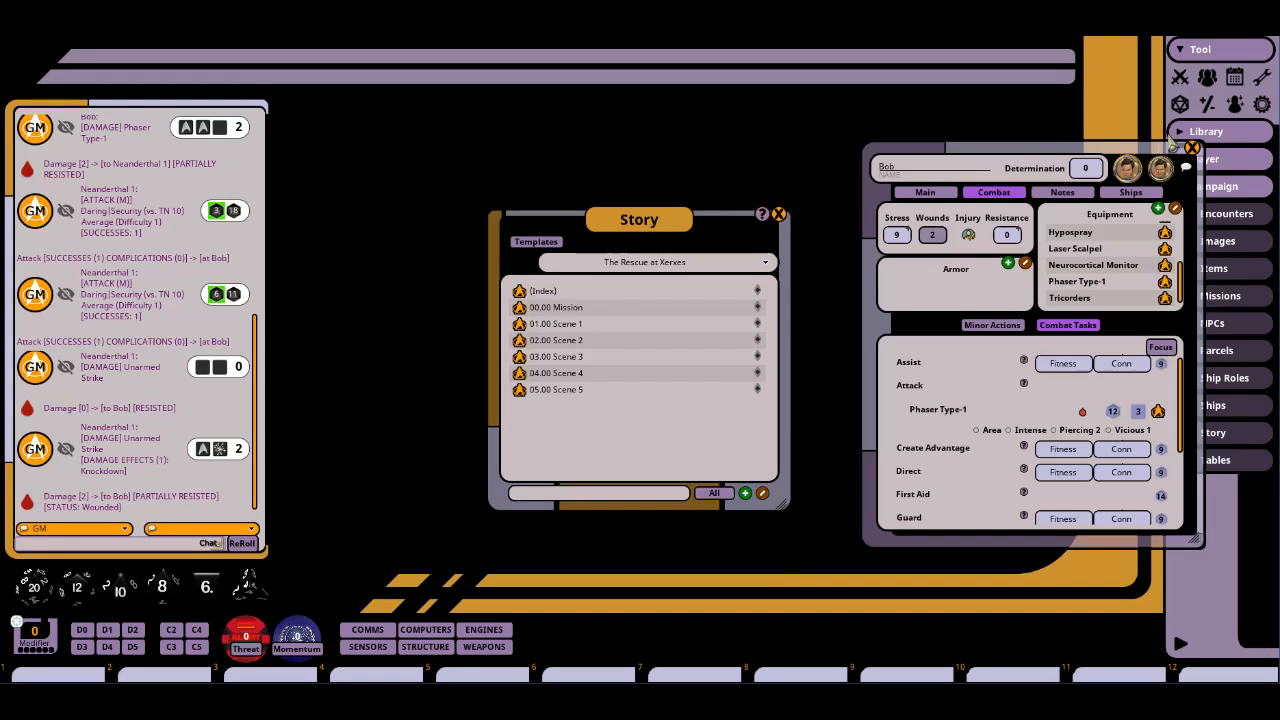
Close the character sheet, reopen the 01.00 Scene 1 story entry, and open its Unwelcome Reception encounter.
click(1191, 147)
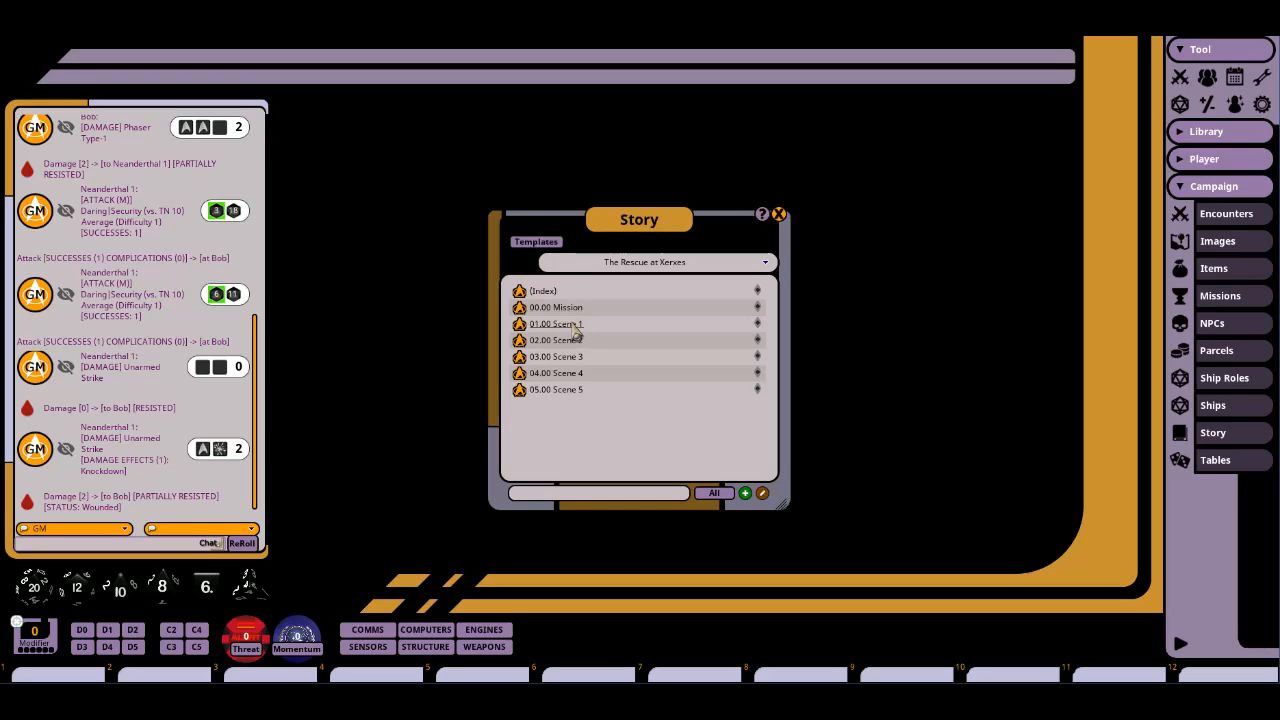
click(518, 324)
scroll(597, 340, down, 10)
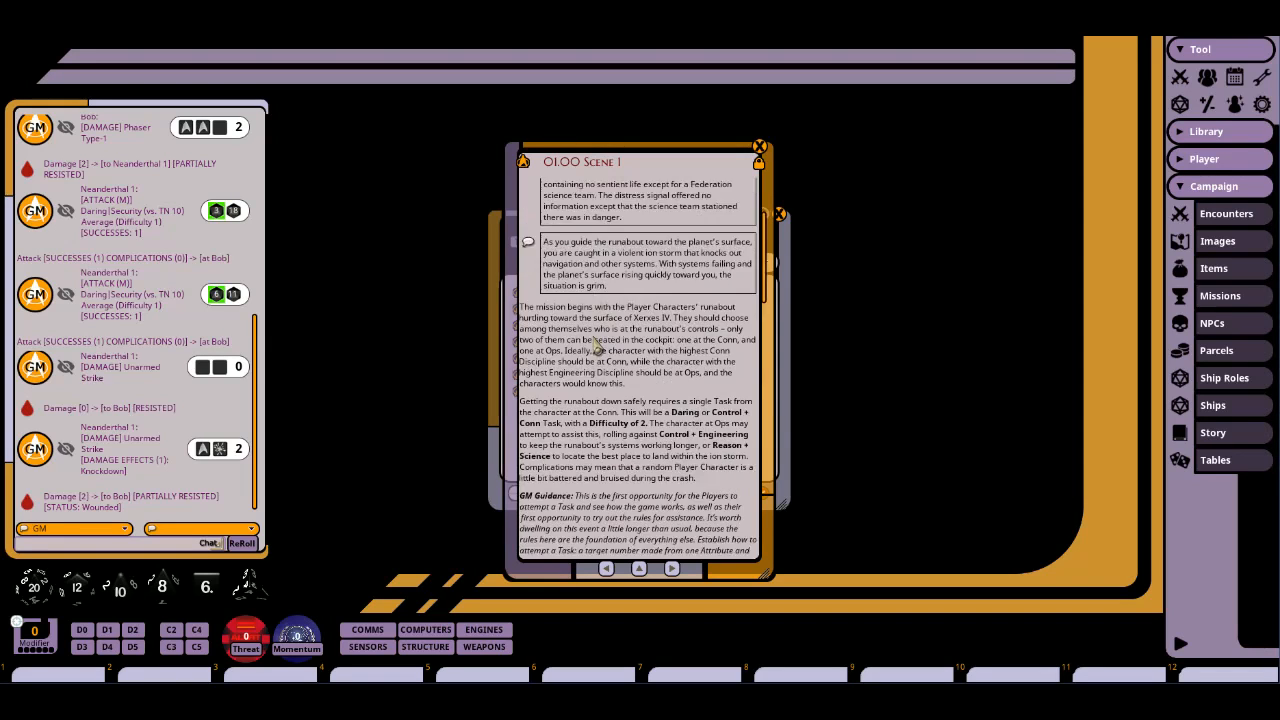
scroll(597, 342, down, 3)
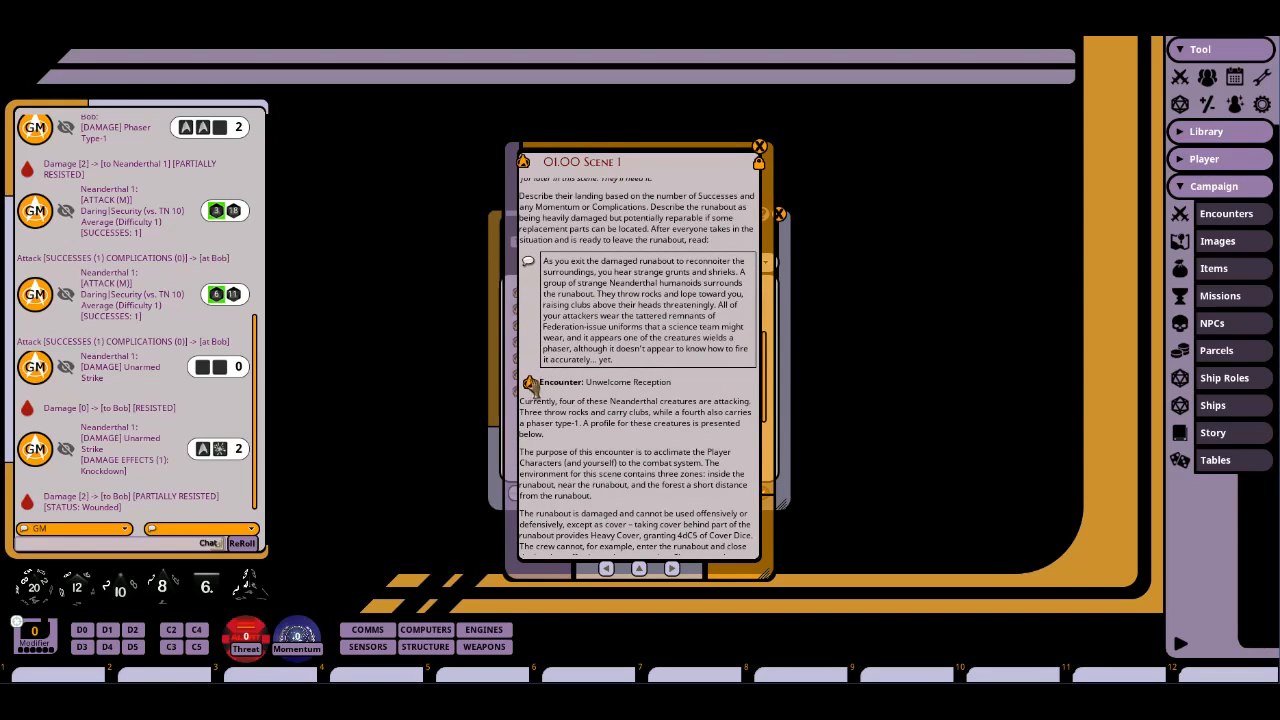
click(530, 385)
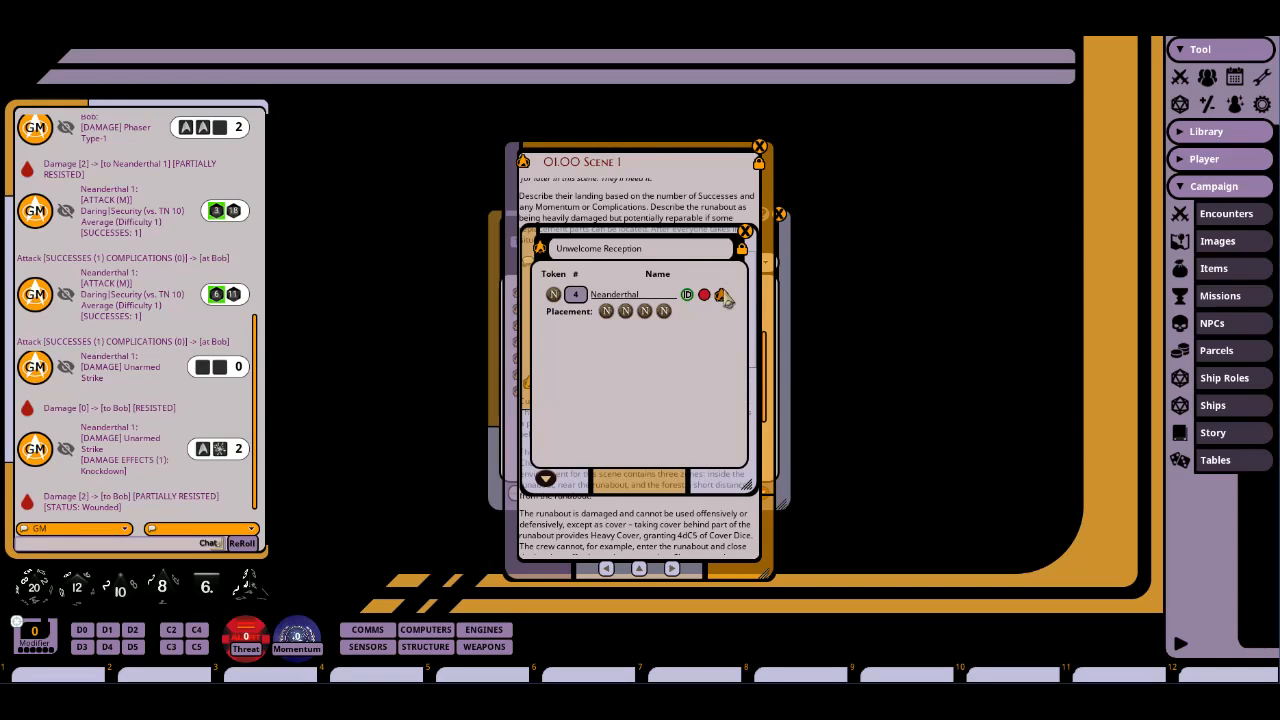
Review the Neanderthal record's attributes, disciplines, attacks and special rules from the encounter, and close the record.
click(723, 296)
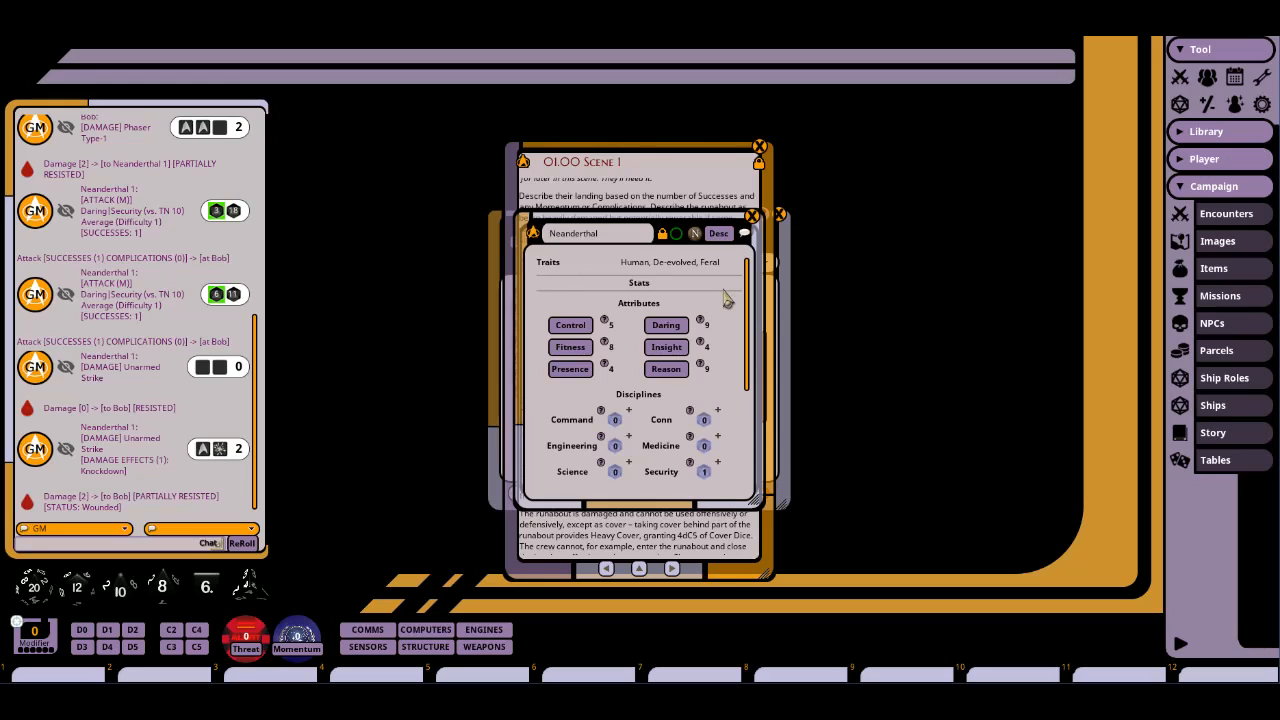
scroll(727, 298, down, 3)
scroll(725, 296, down, 2)
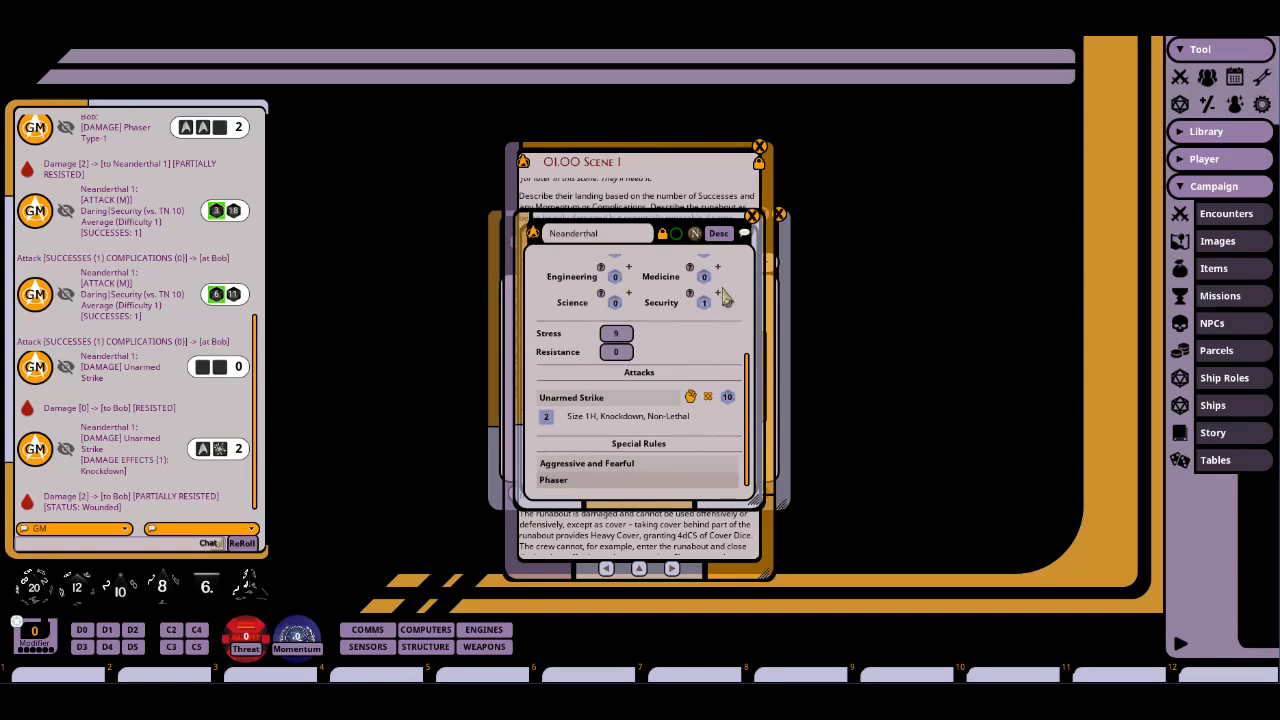
scroll(705, 447, up, 5)
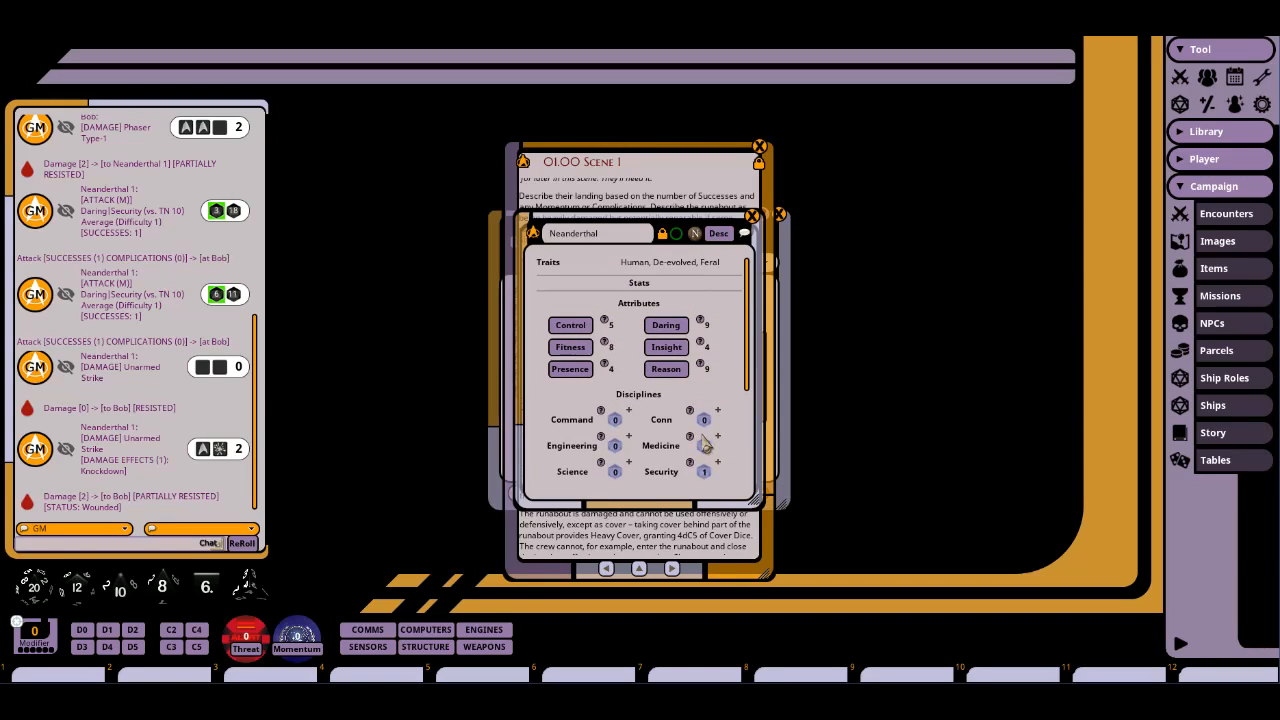
click(752, 216)
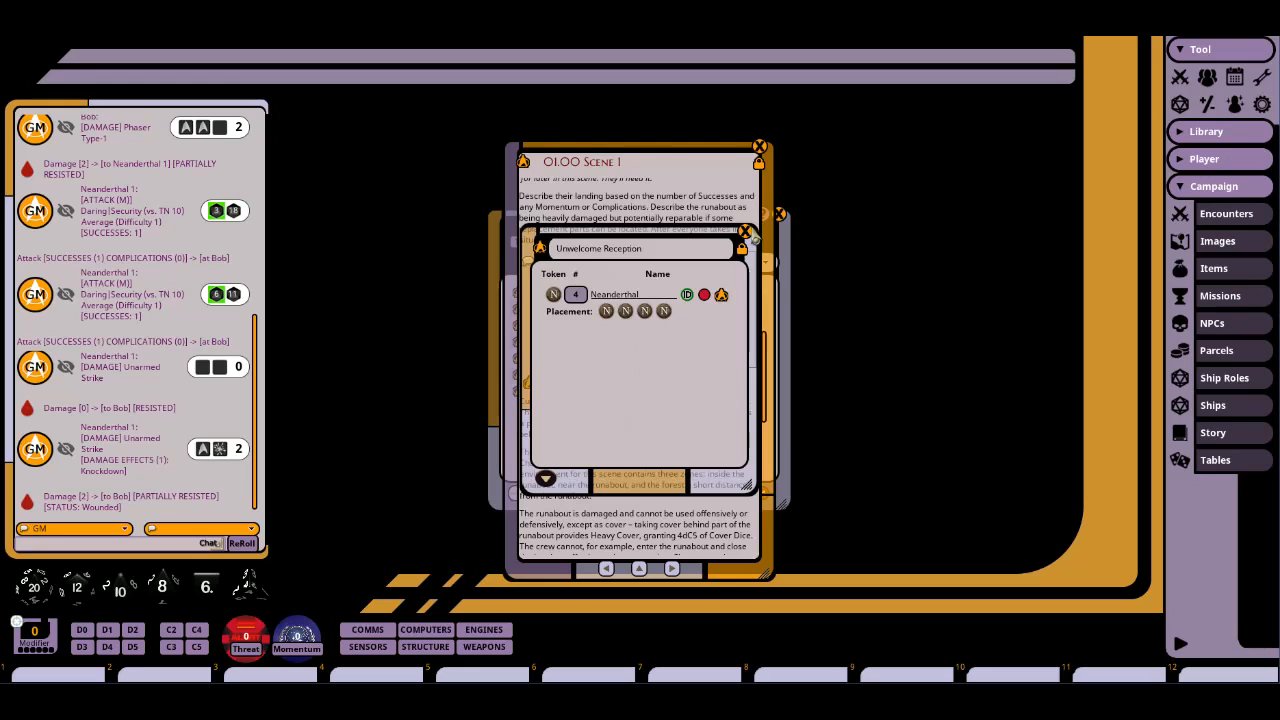
Close the Unwelcome Reception encounter, the 01.00 Scene 1 entry and the story list.
click(751, 219)
click(760, 150)
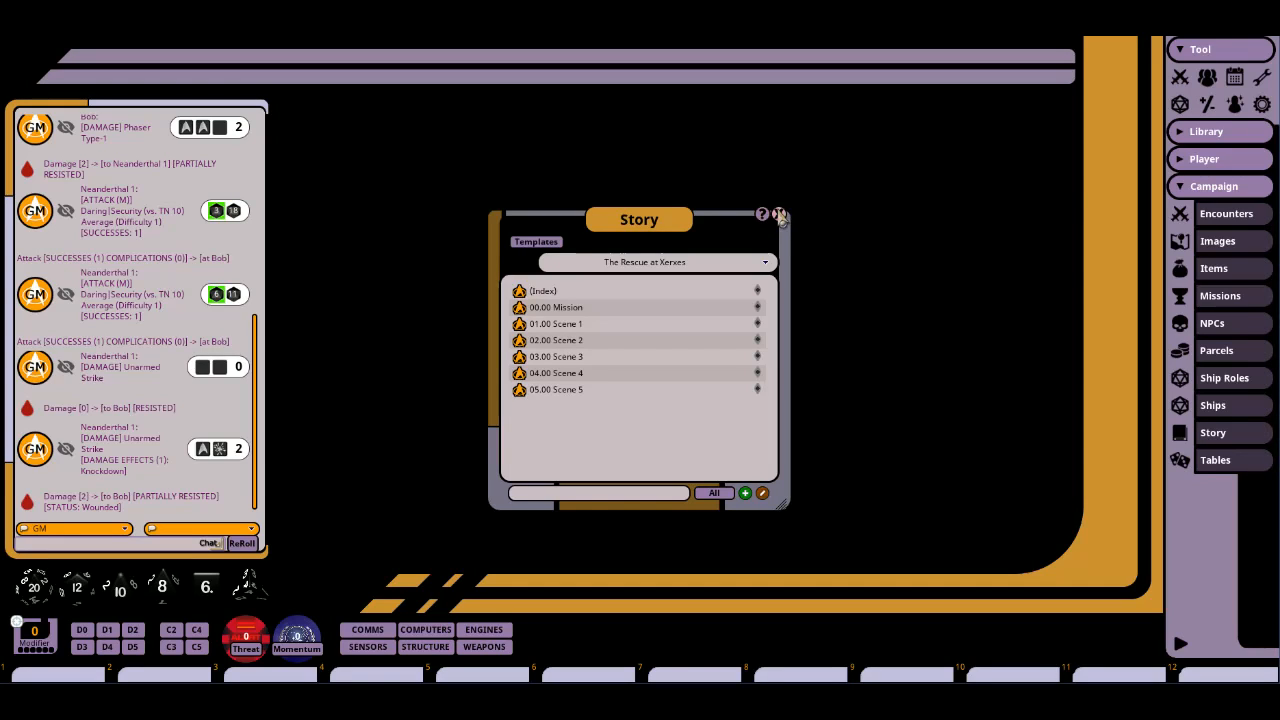
click(779, 216)
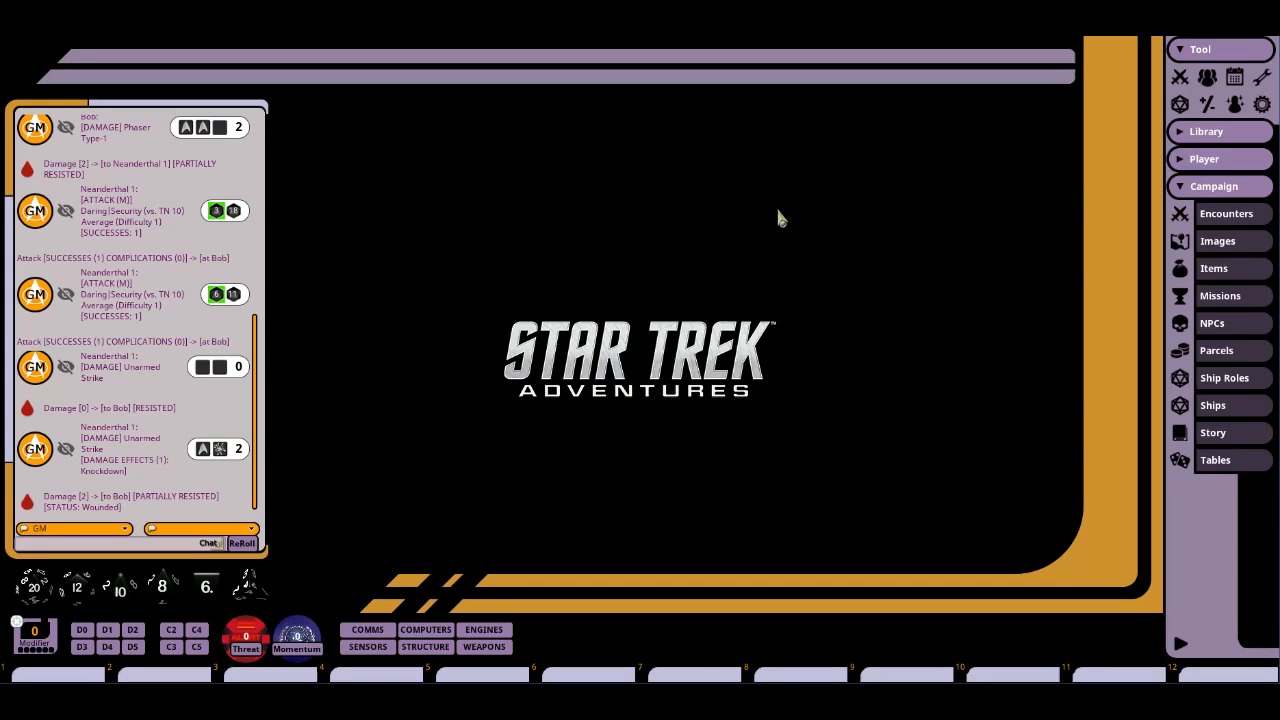
Open the Reference Manual of the Star Trek Adventures Core Rulebook from the library's modules.
click(1180, 135)
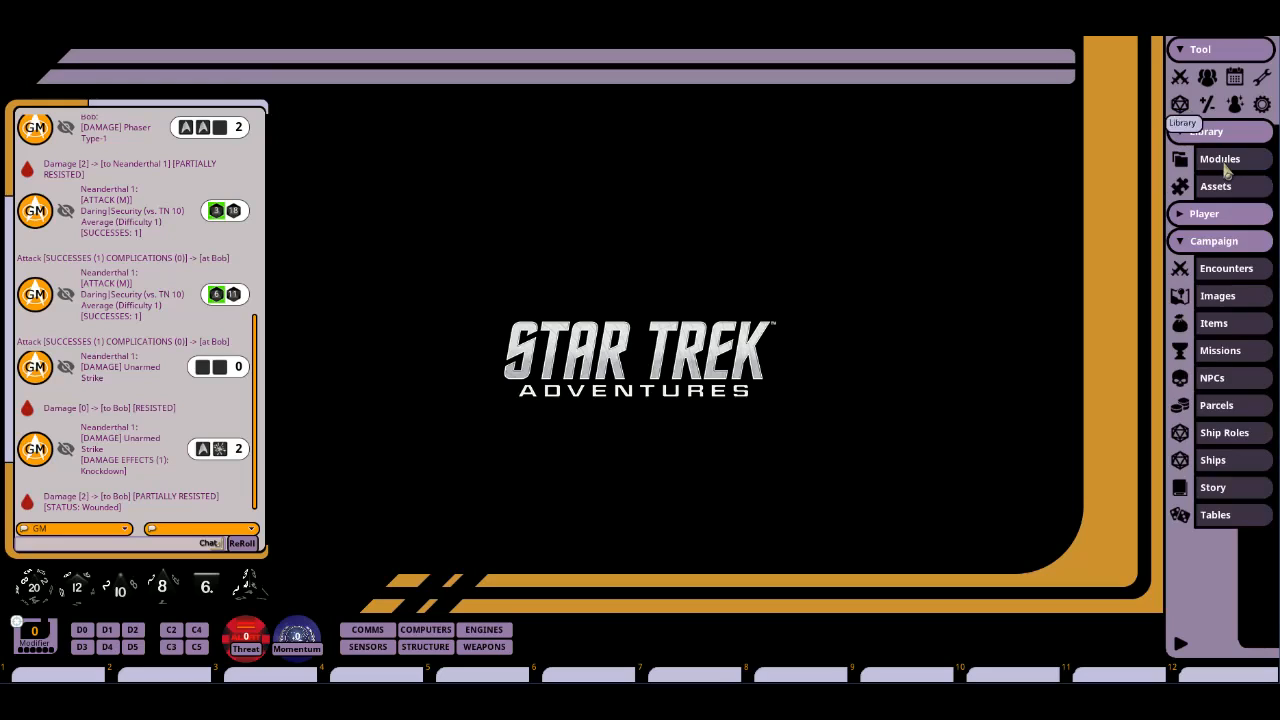
click(1220, 162)
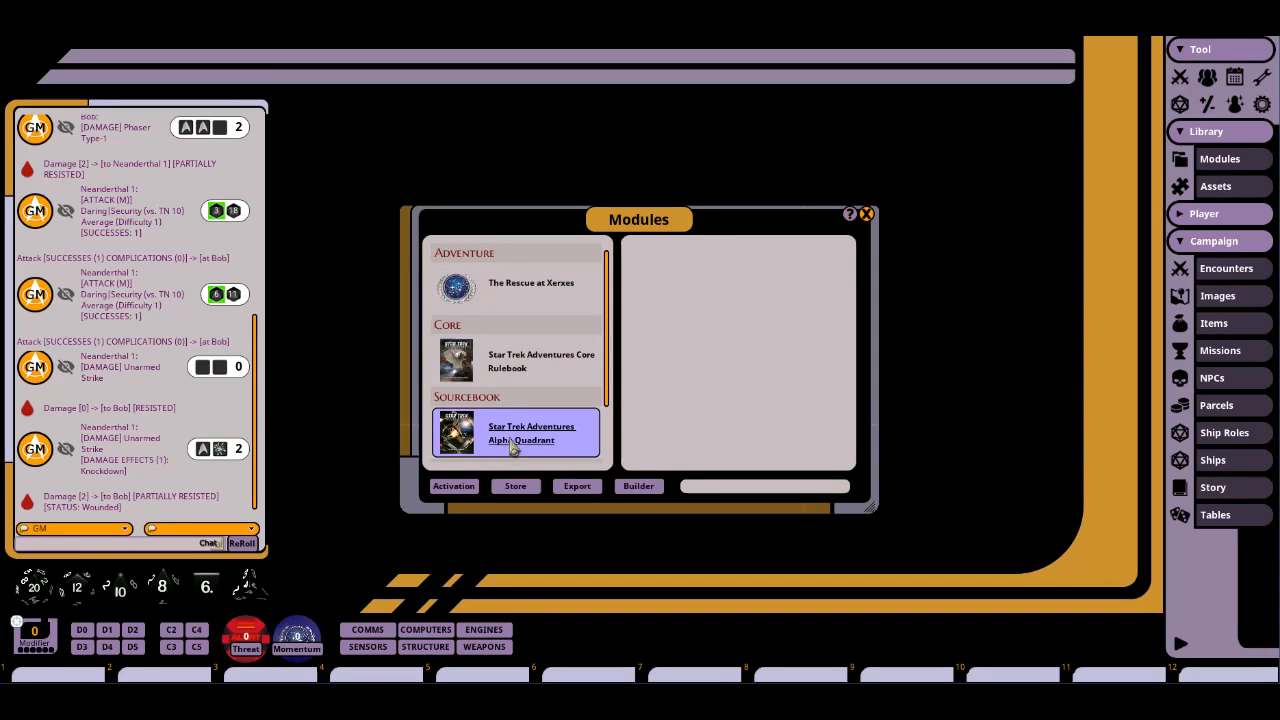
click(524, 362)
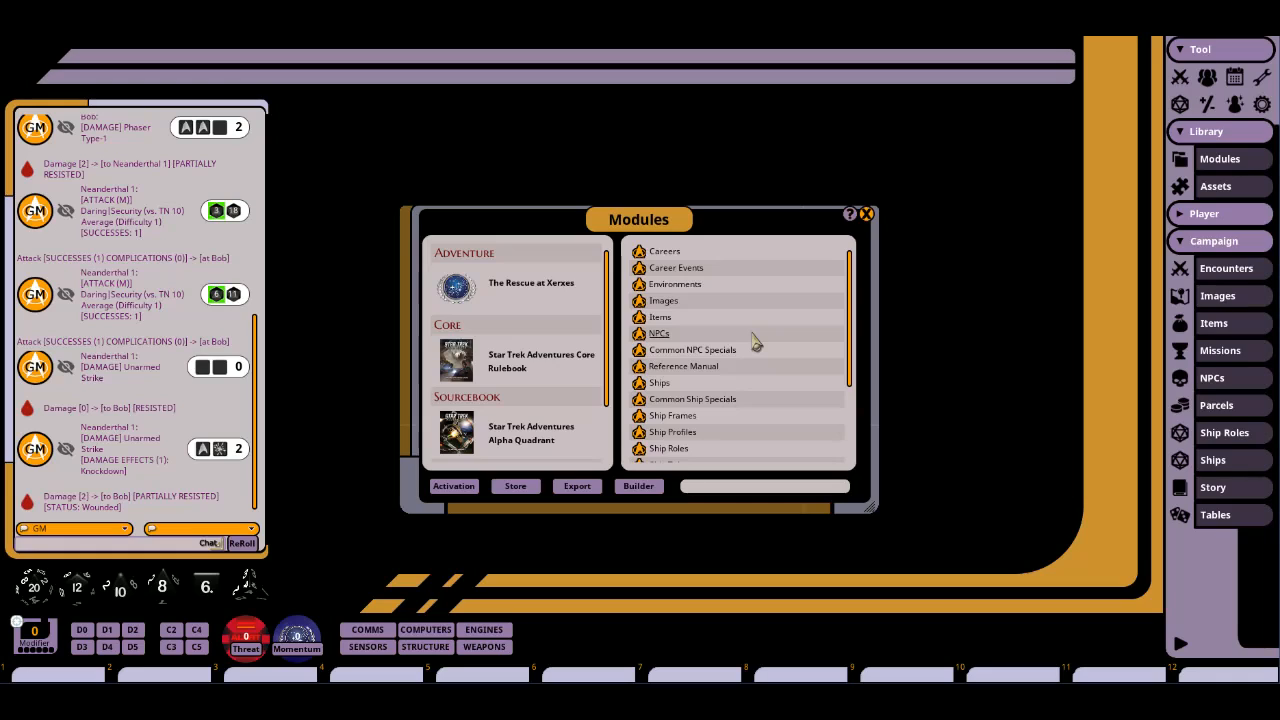
click(640, 370)
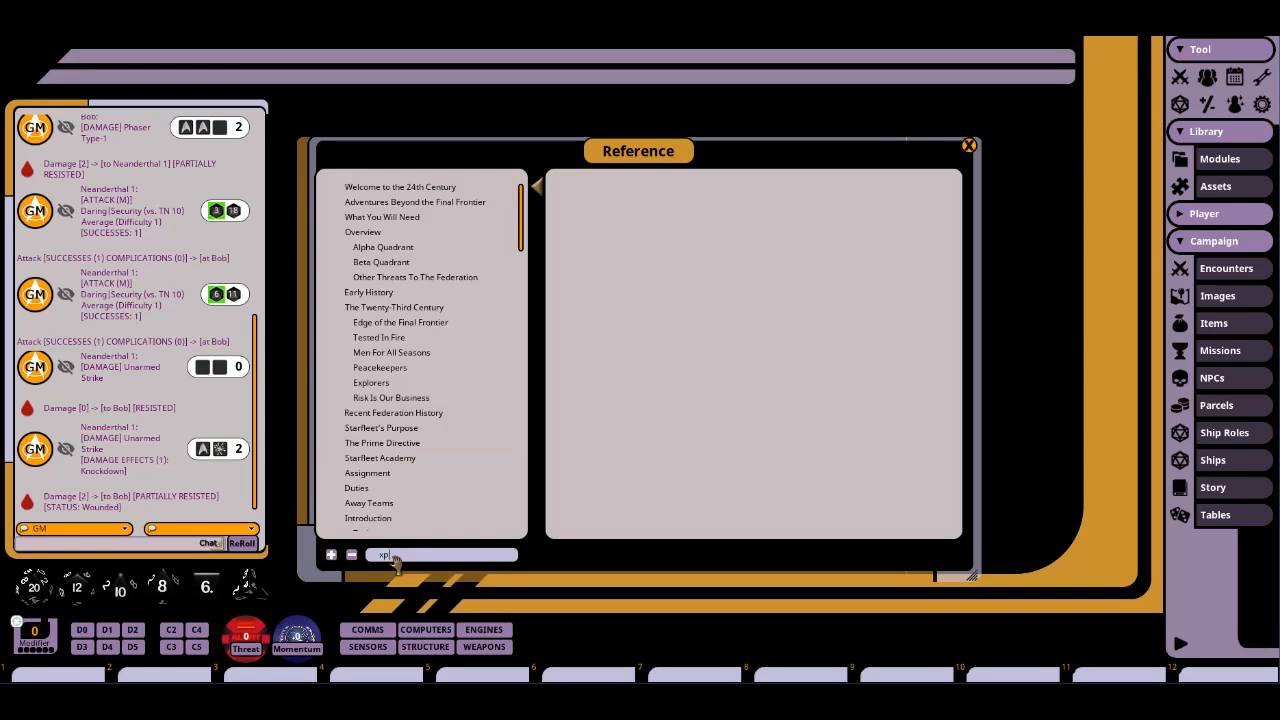
Find and read the Experience and Promotion section of the reference manual, and close the manual and the module list.
scroll(444, 430, down, 10)
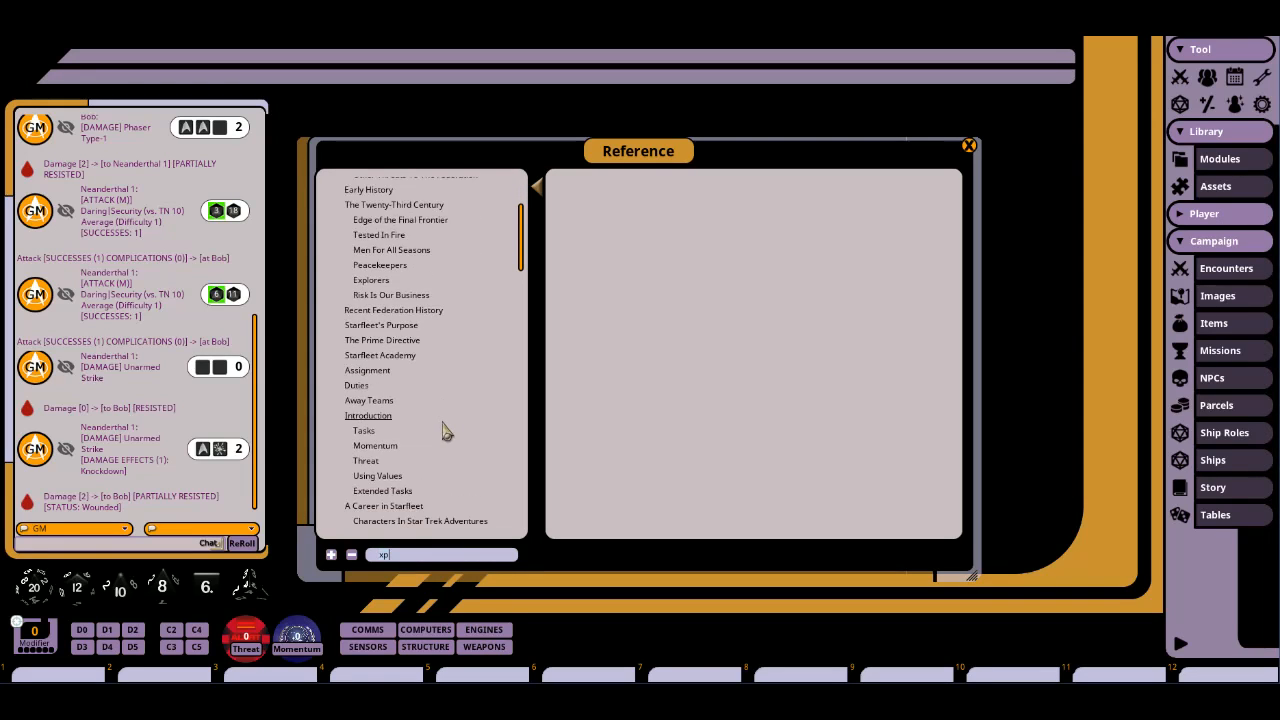
scroll(444, 430, down, 20)
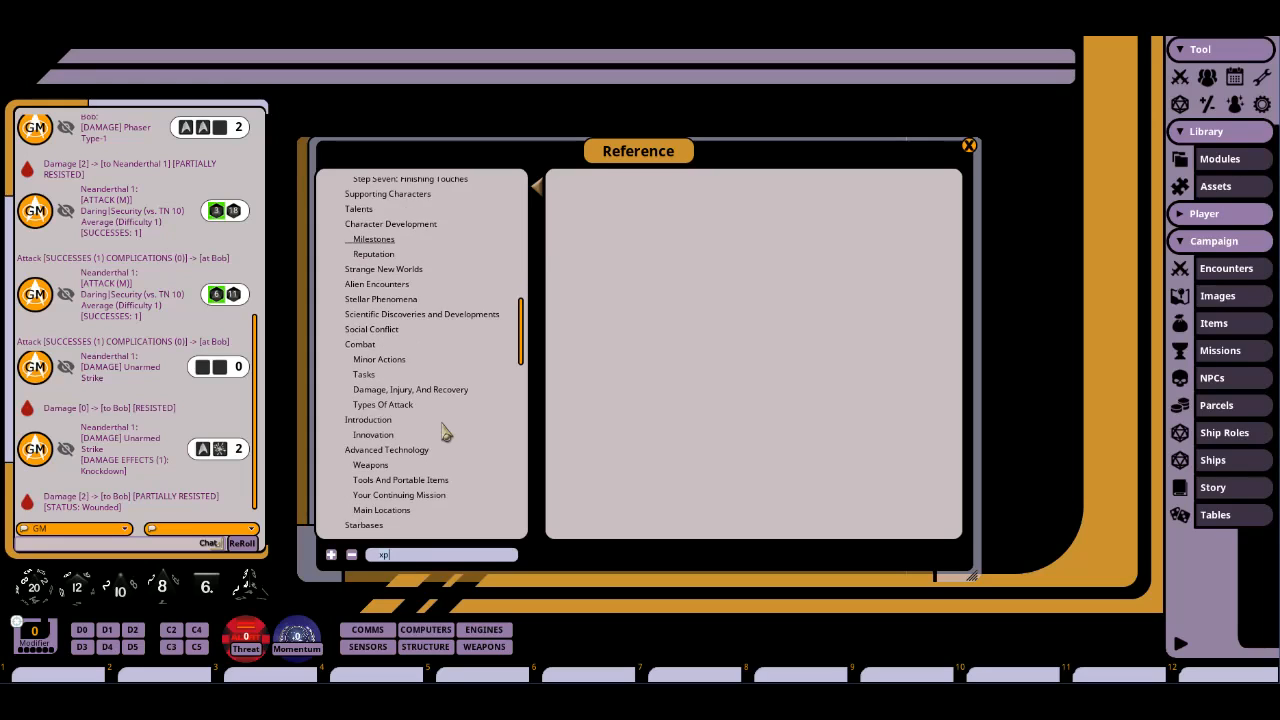
scroll(444, 430, down, 20)
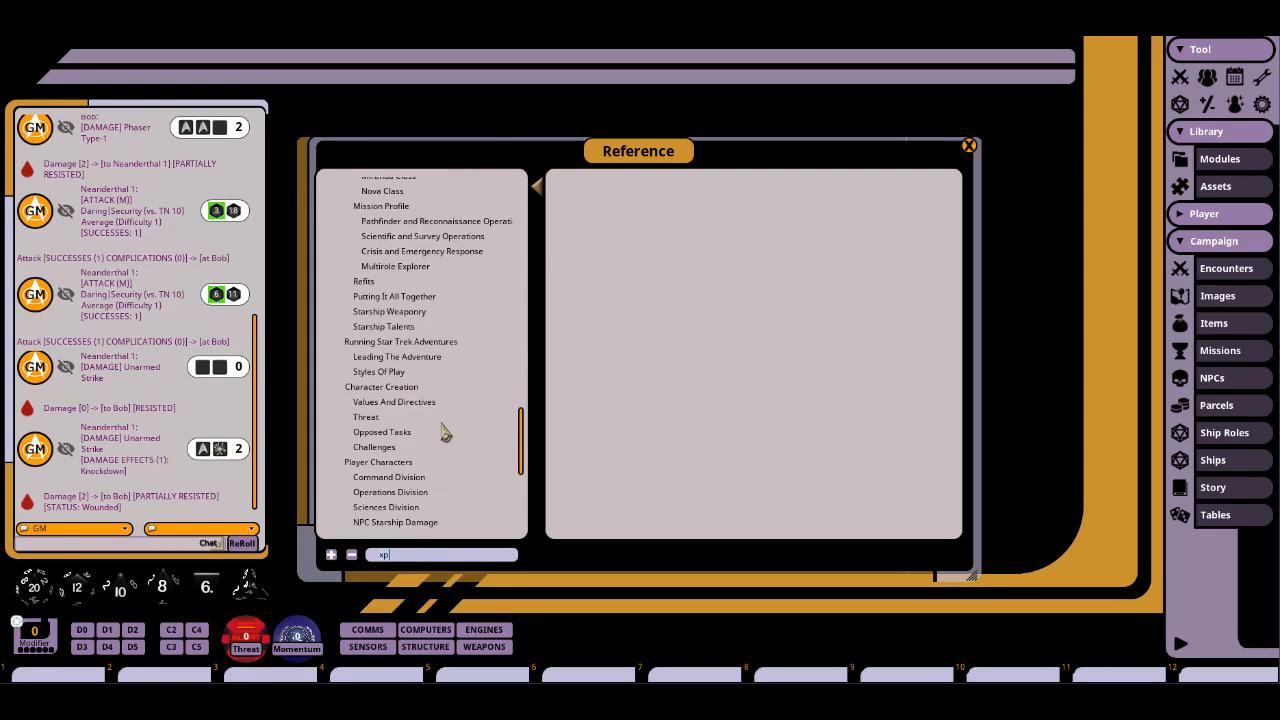
scroll(444, 430, down, 5)
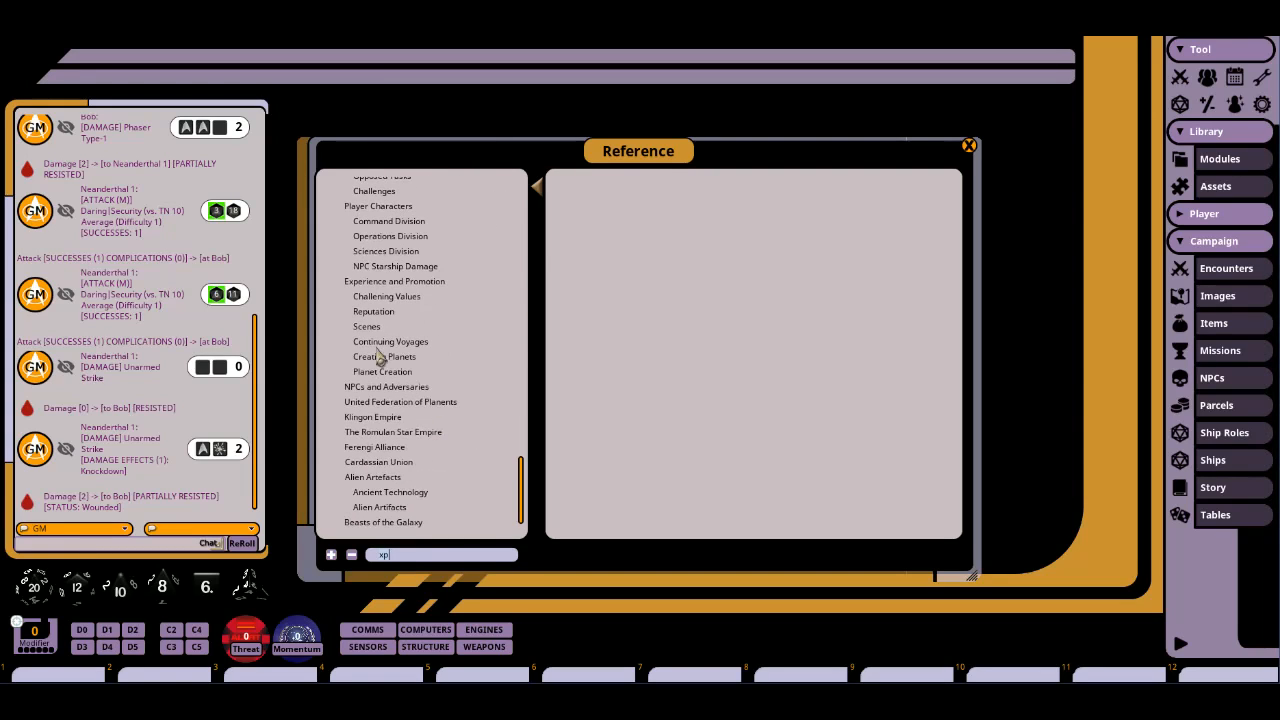
click(410, 283)
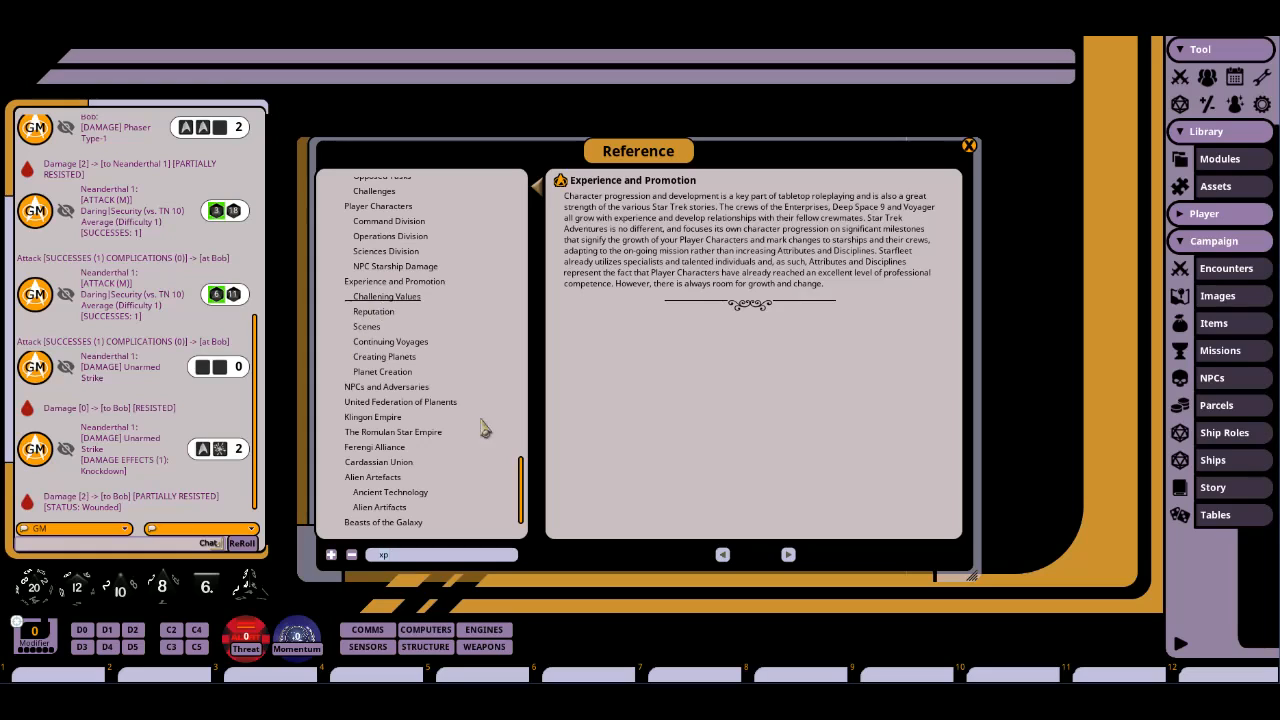
click(970, 147)
click(869, 209)
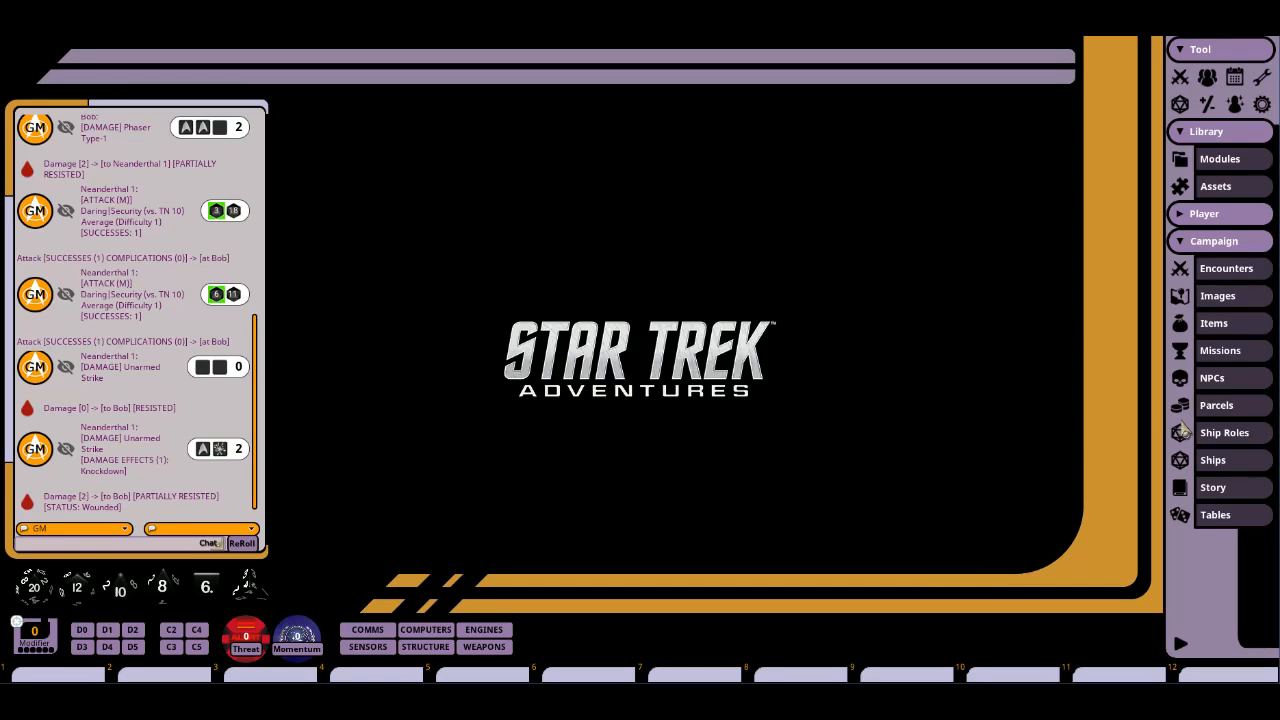
View the campaign encounters filtered by The Rescue at Xerxes and by STA Standalone - Unforseen Consequences, and close the list.
click(1225, 274)
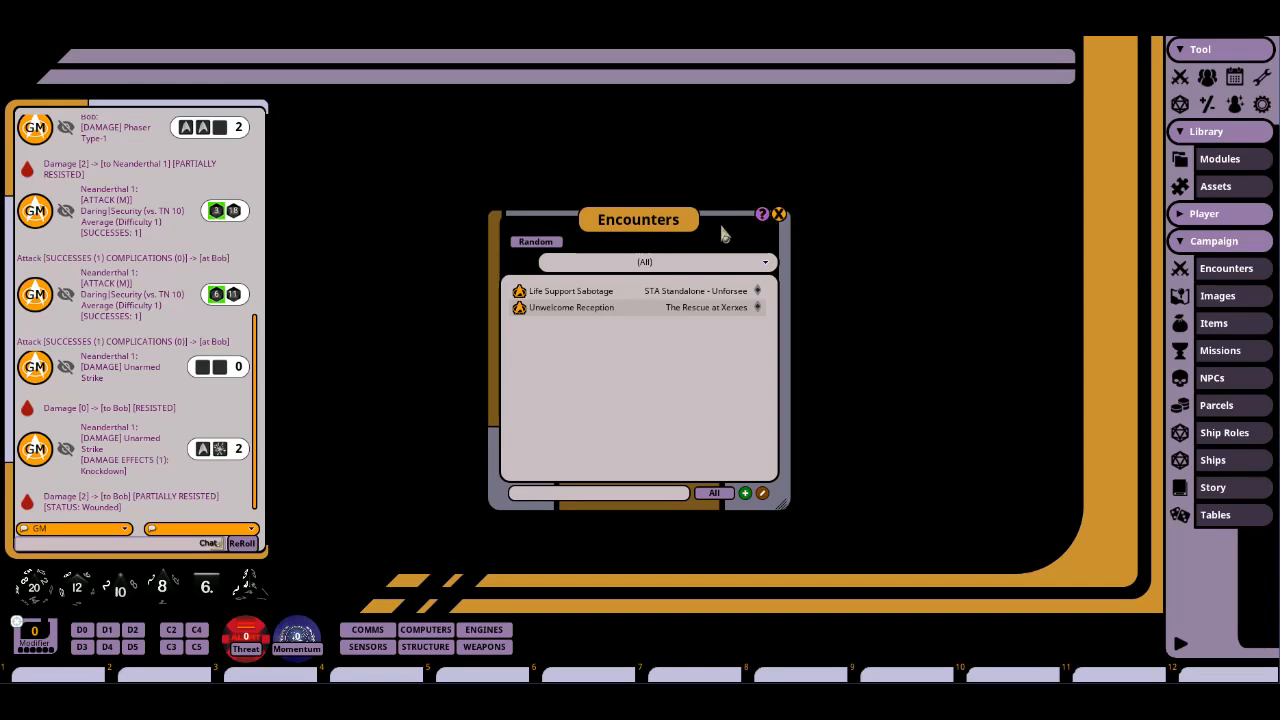
click(660, 262)
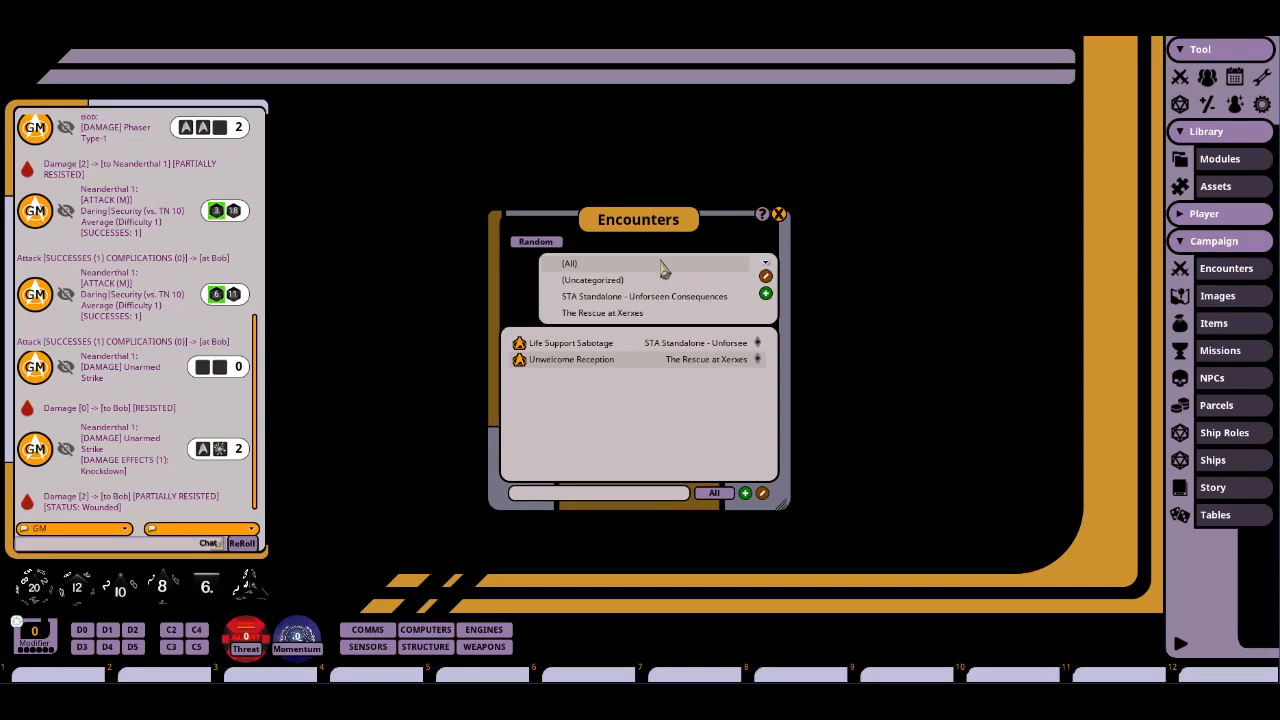
click(632, 313)
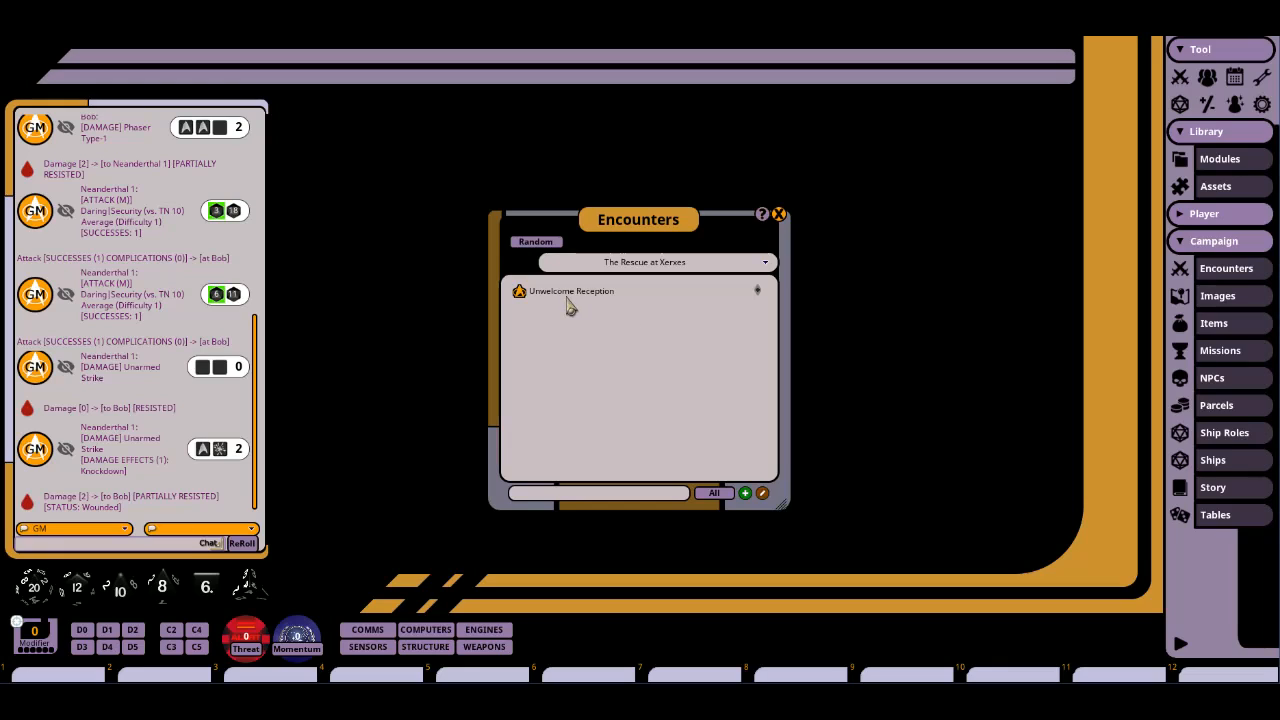
click(638, 262)
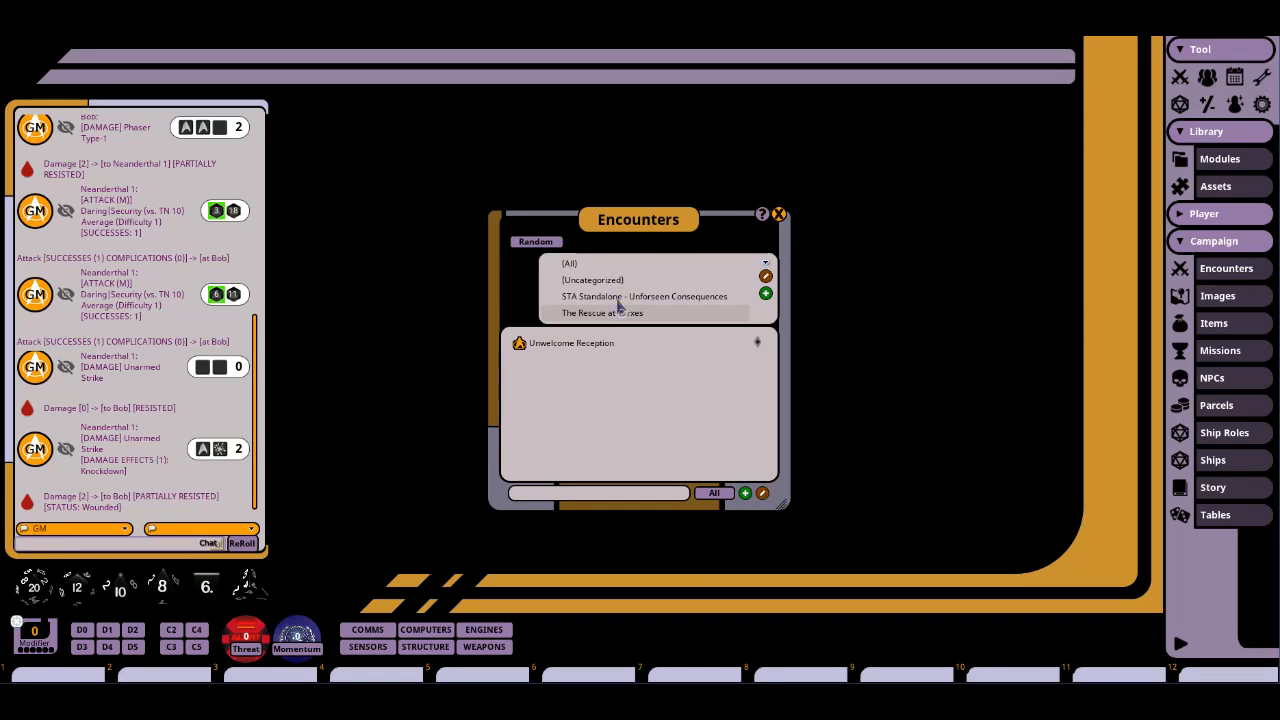
click(620, 297)
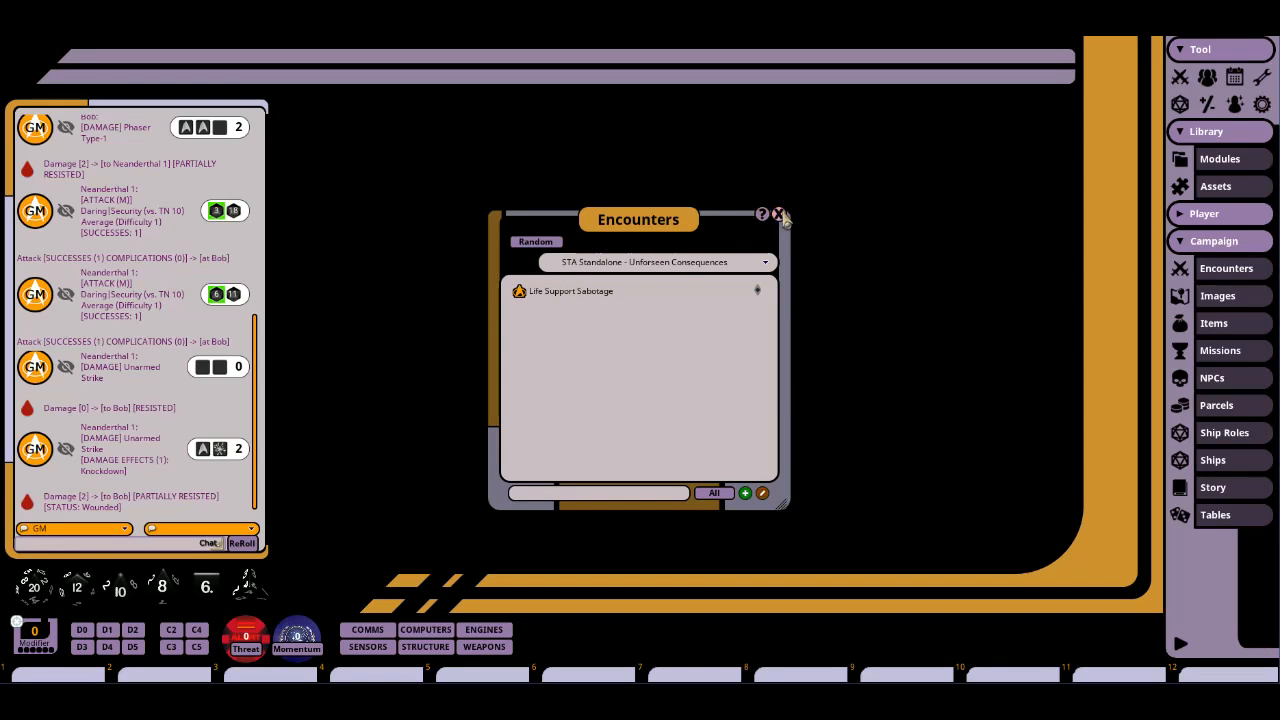
click(780, 214)
Look over the campaign's image list and NPC list, closing each one after viewing it.
click(1218, 296)
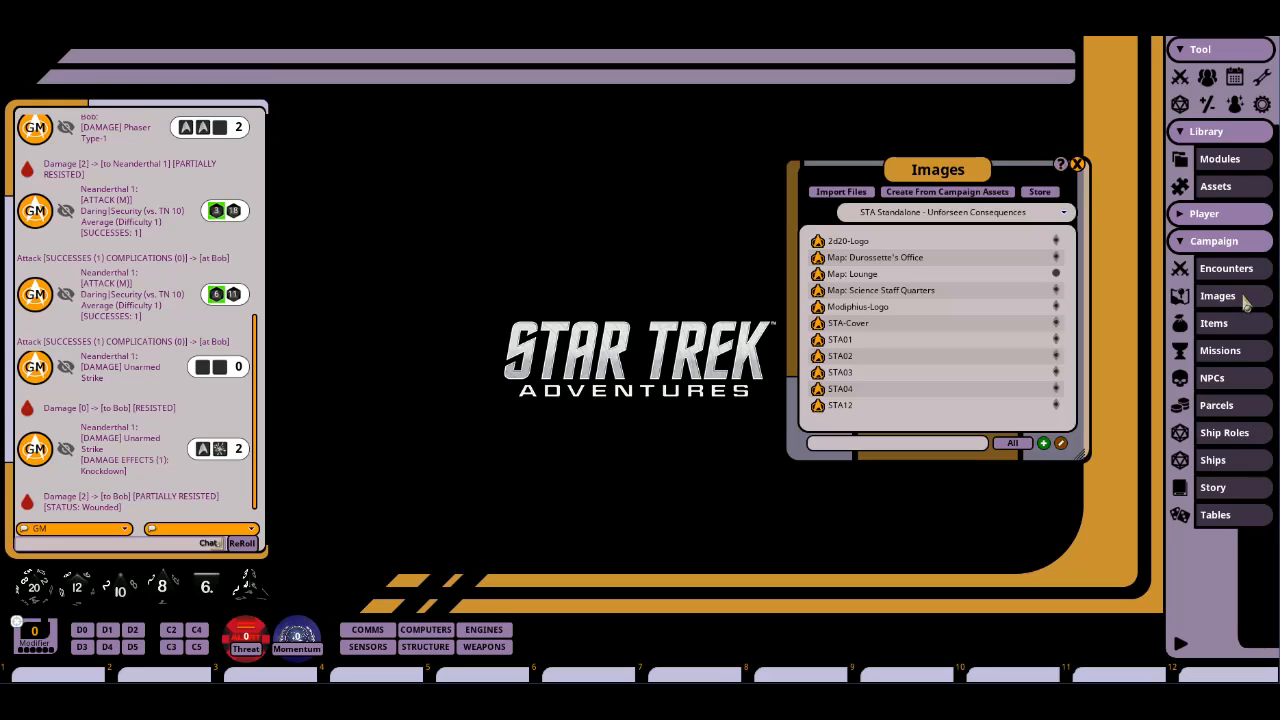
click(1077, 164)
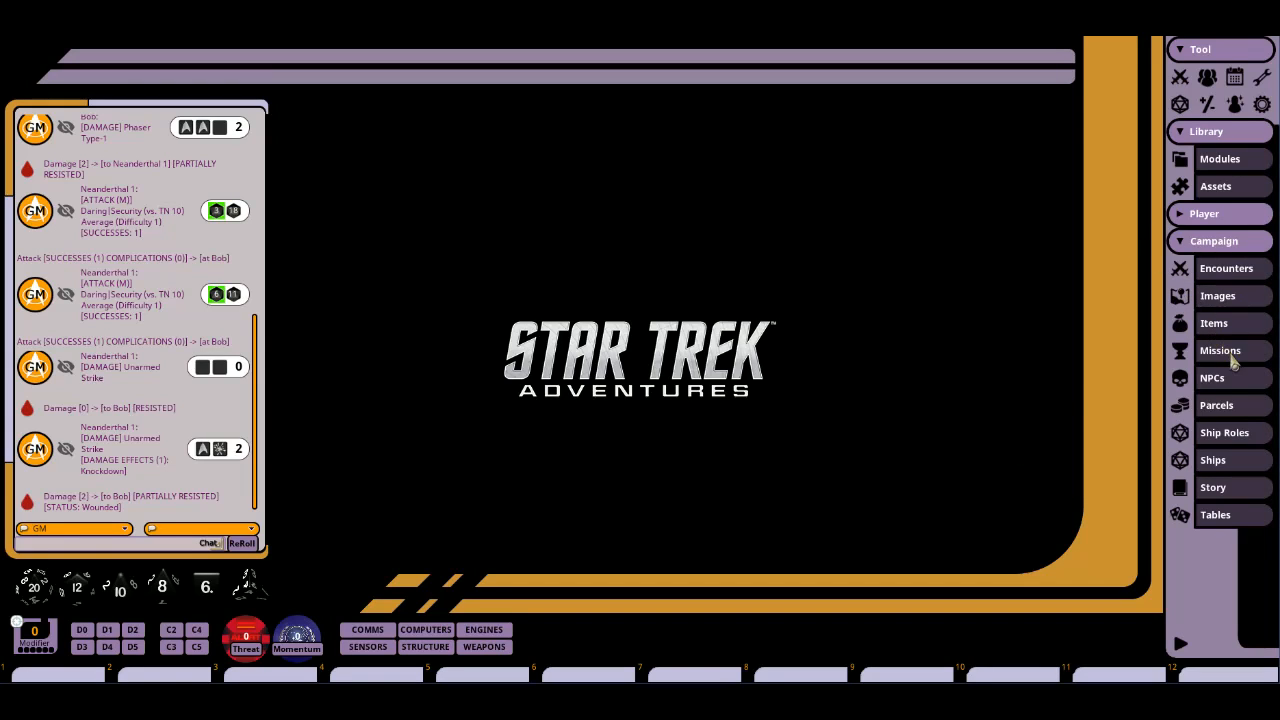
click(1212, 379)
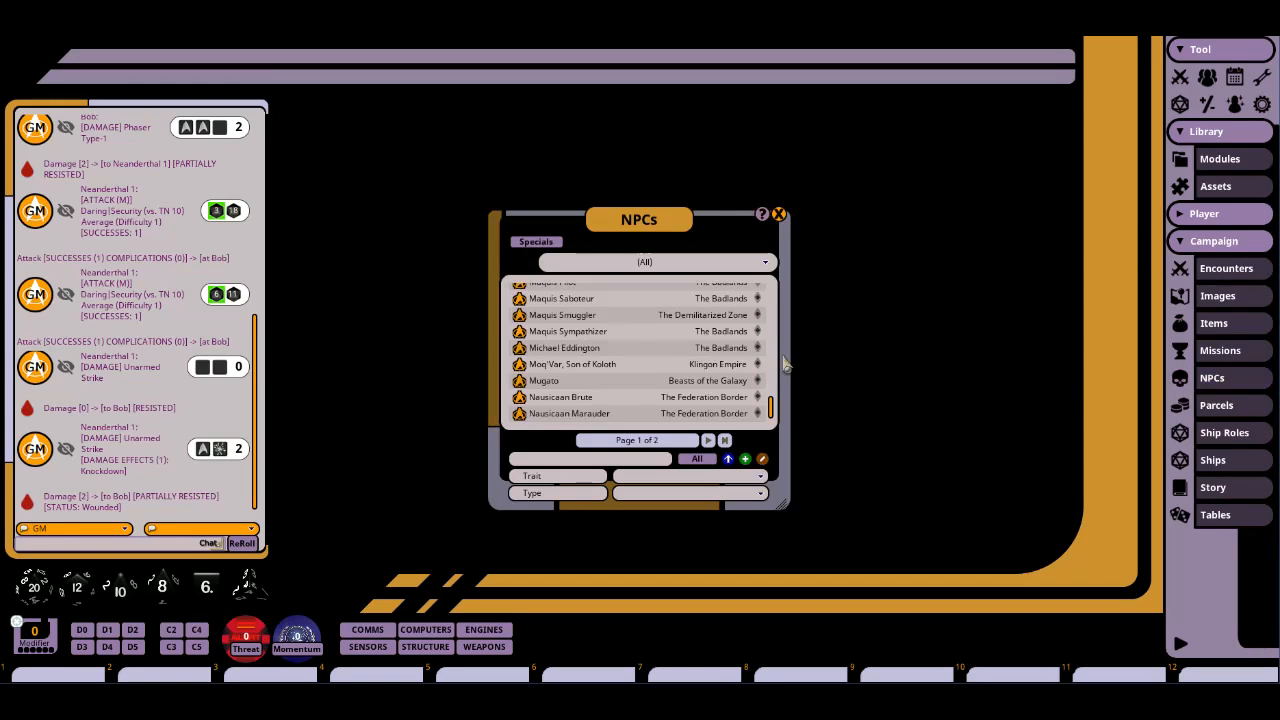
click(779, 215)
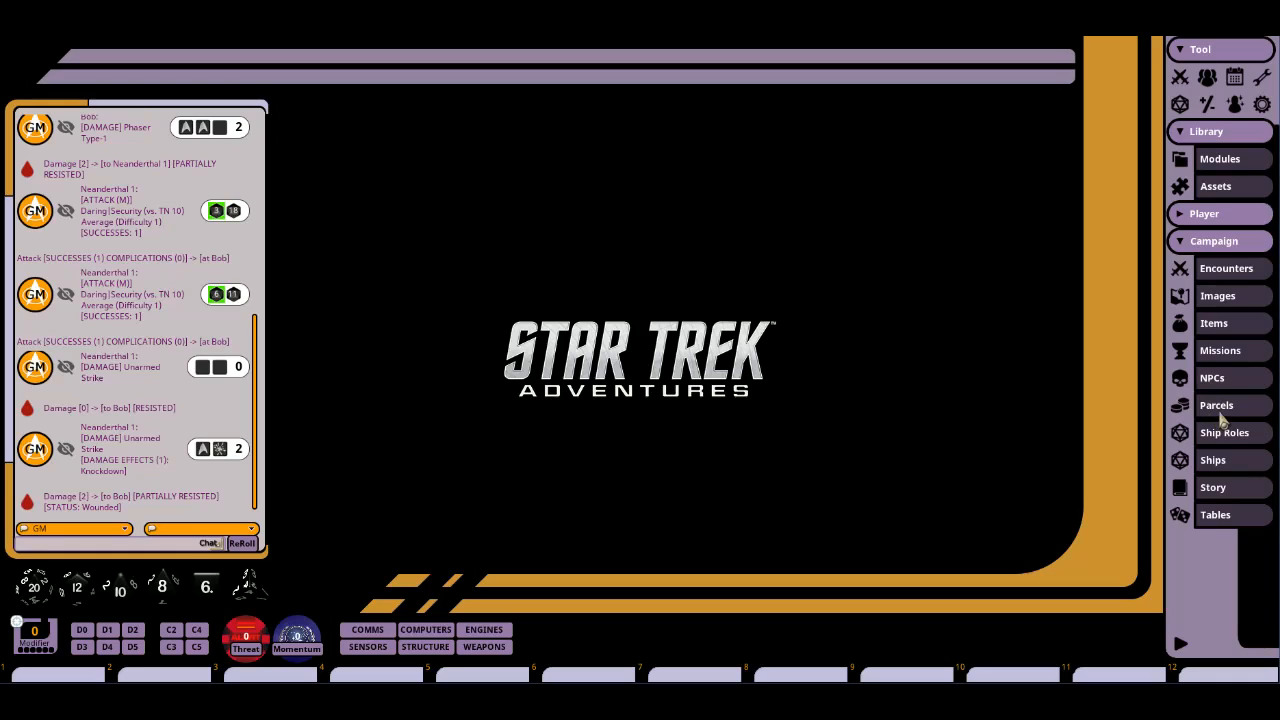
Check the parcels list for available content and close it.
click(1216, 406)
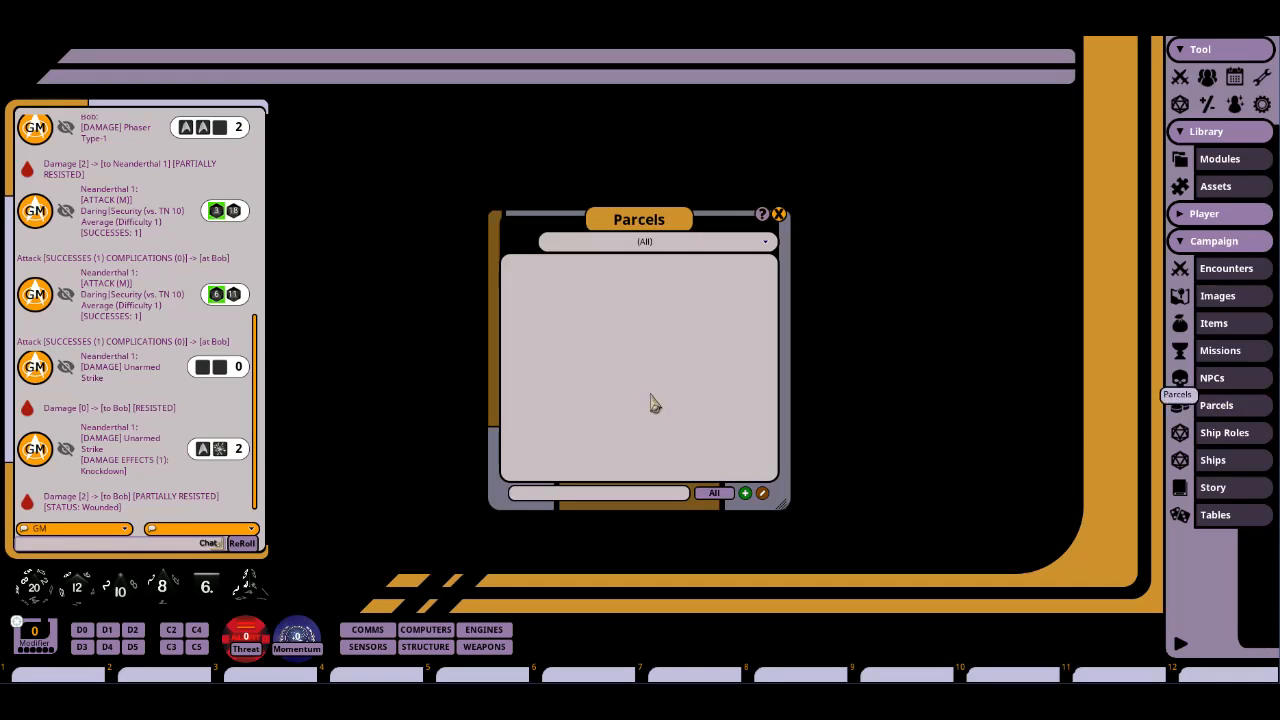
click(673, 250)
click(671, 256)
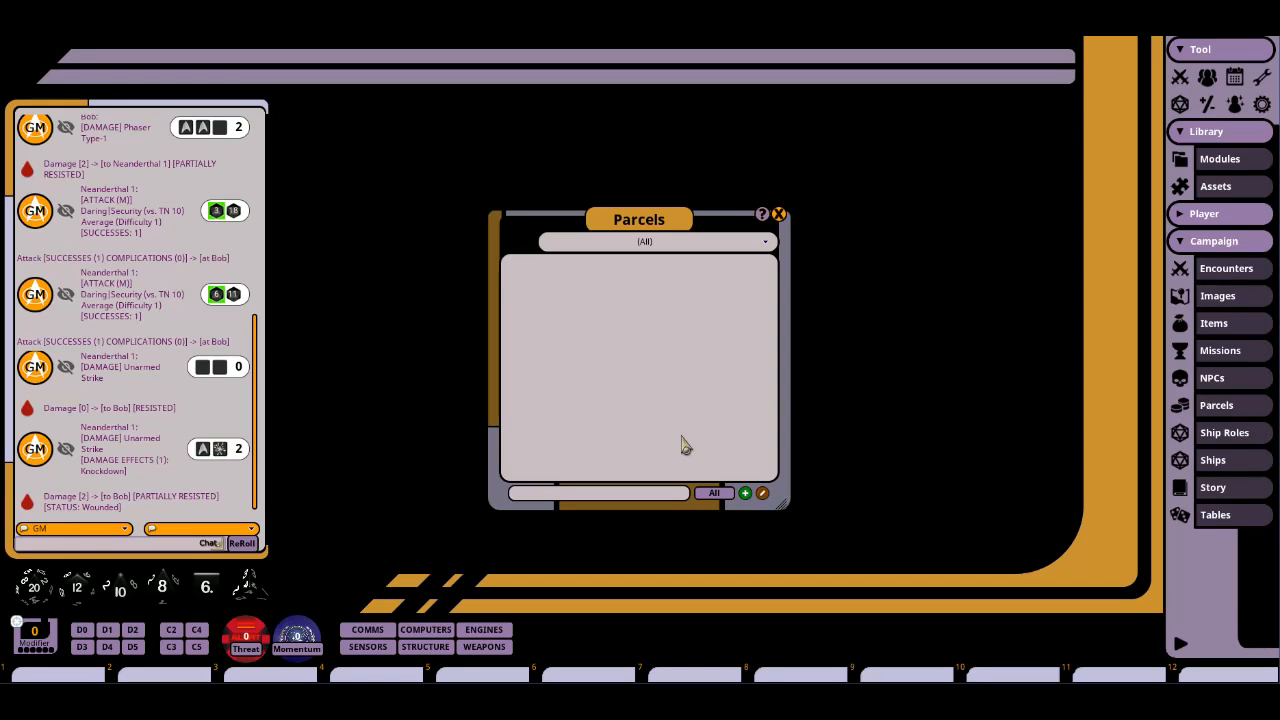
click(779, 216)
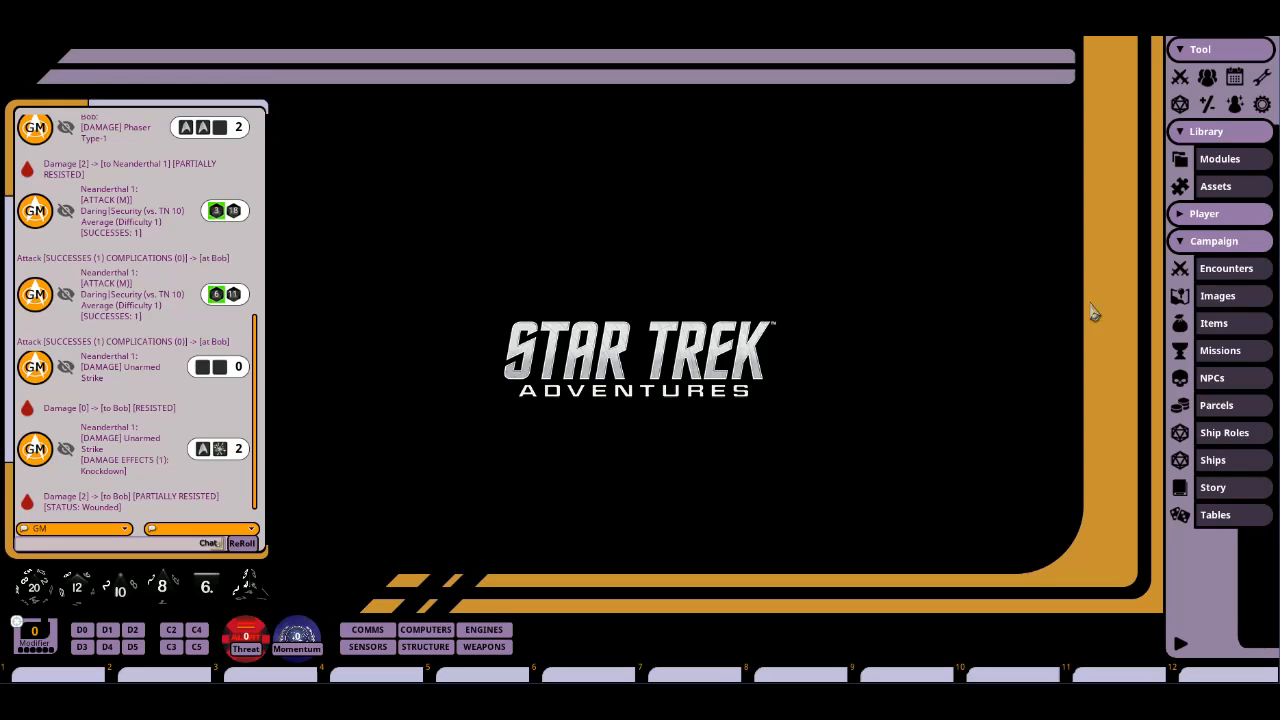
Look over the list of ship roles, close it, and open the ships list.
click(1224, 433)
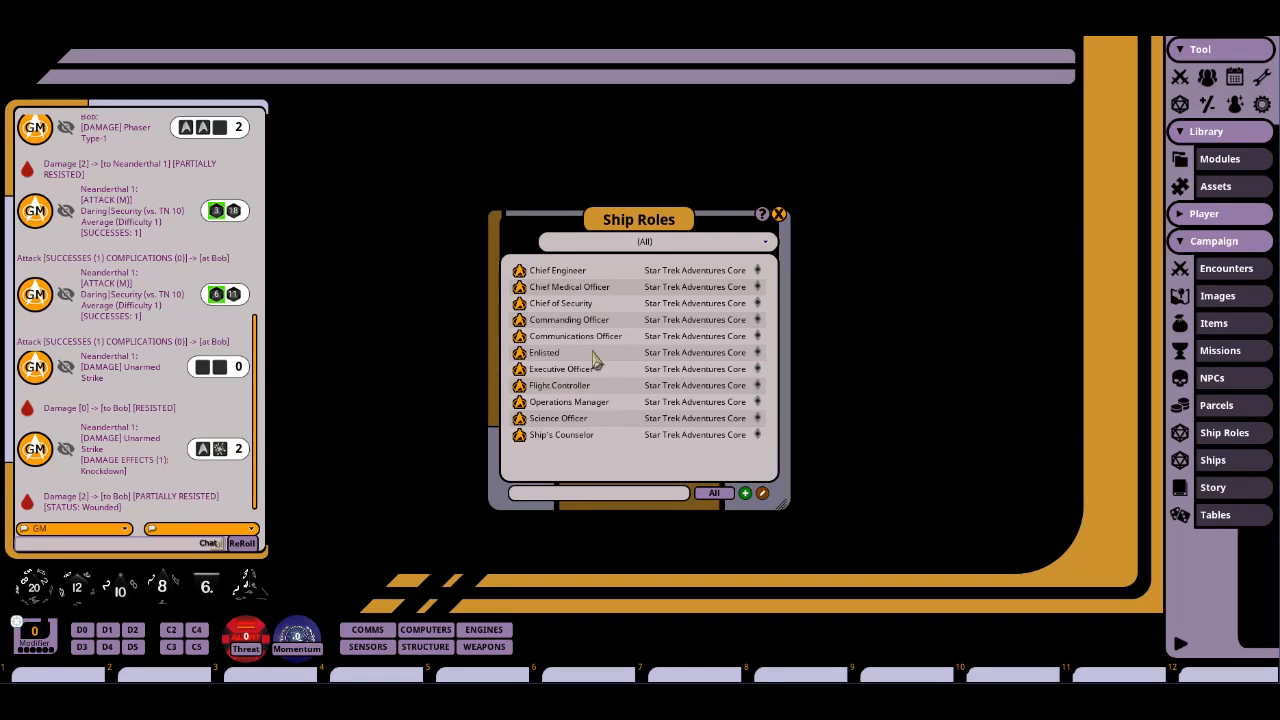
click(777, 216)
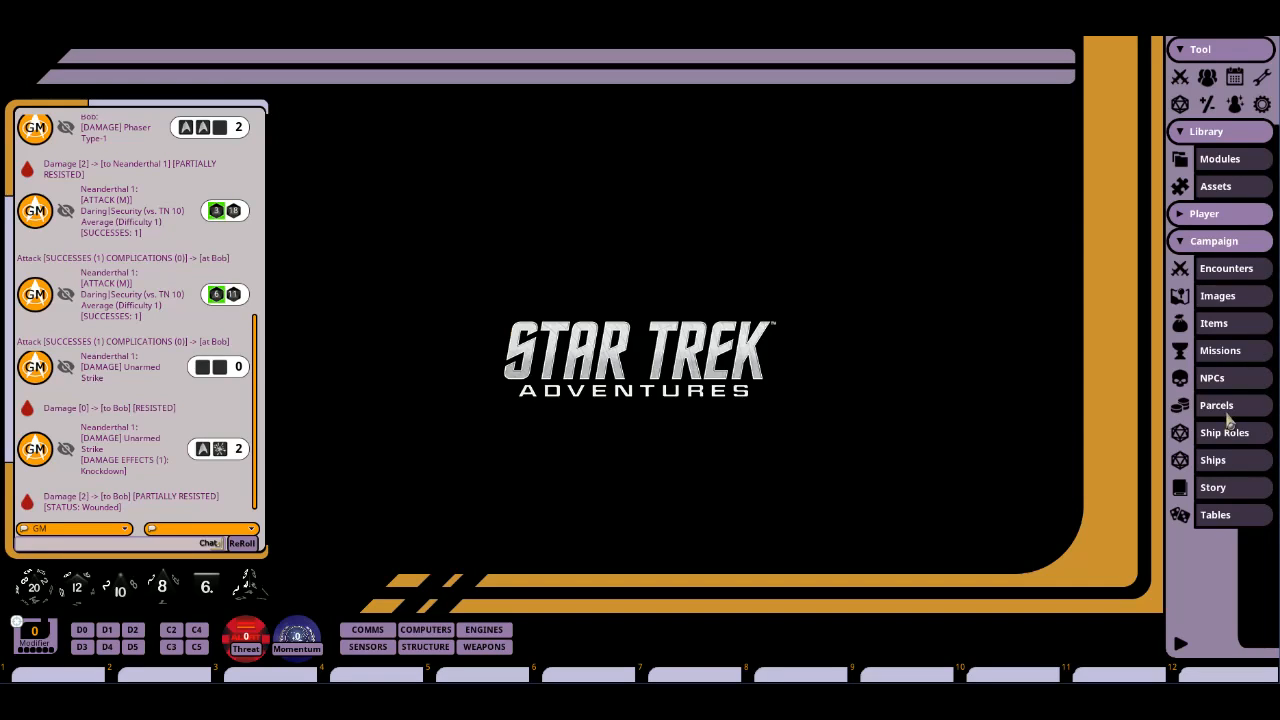
click(1213, 463)
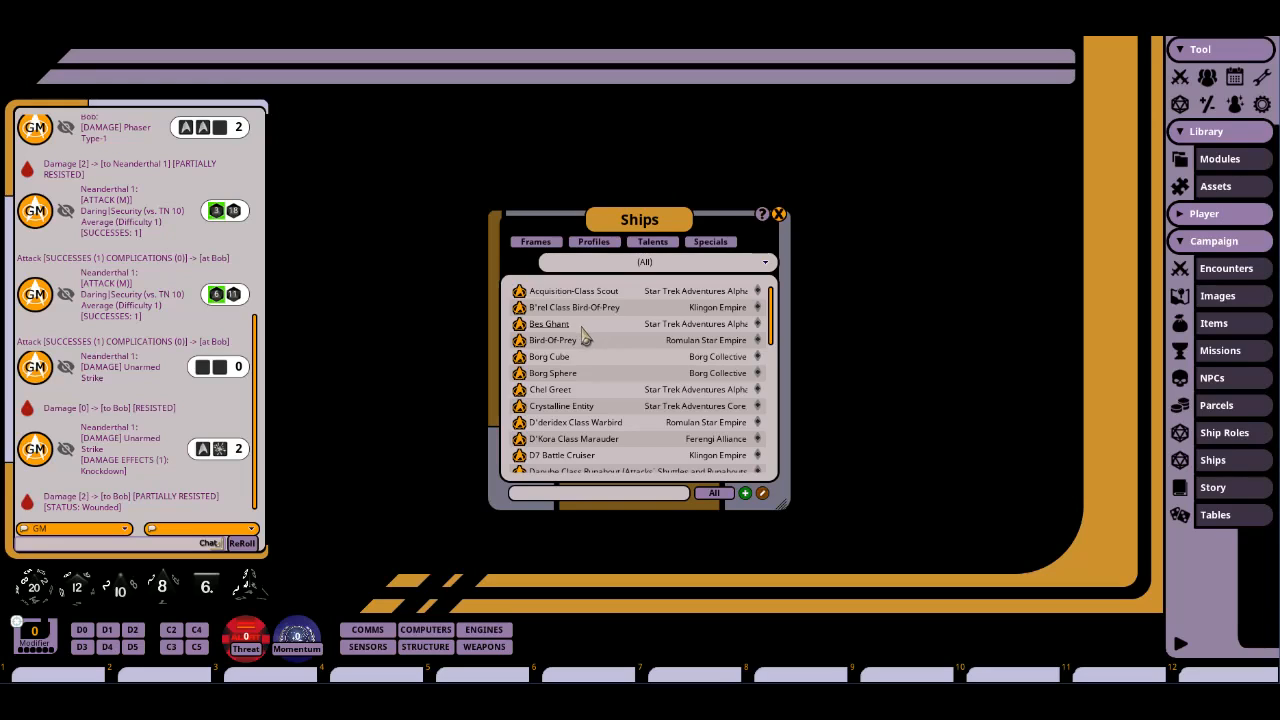
Add a new ship category and name it 1-A-Similarly's Campaign.
scroll(585, 338, down, 3)
scroll(585, 338, down, 3)
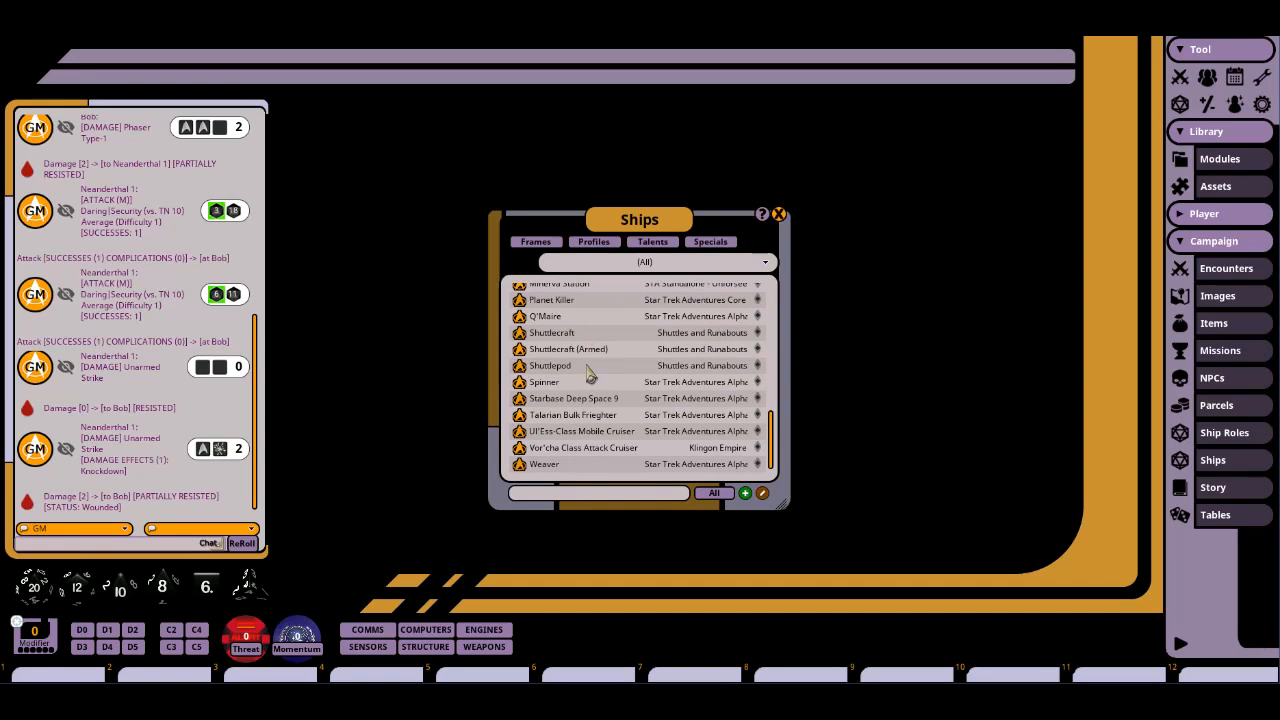
scroll(592, 385, up, 6)
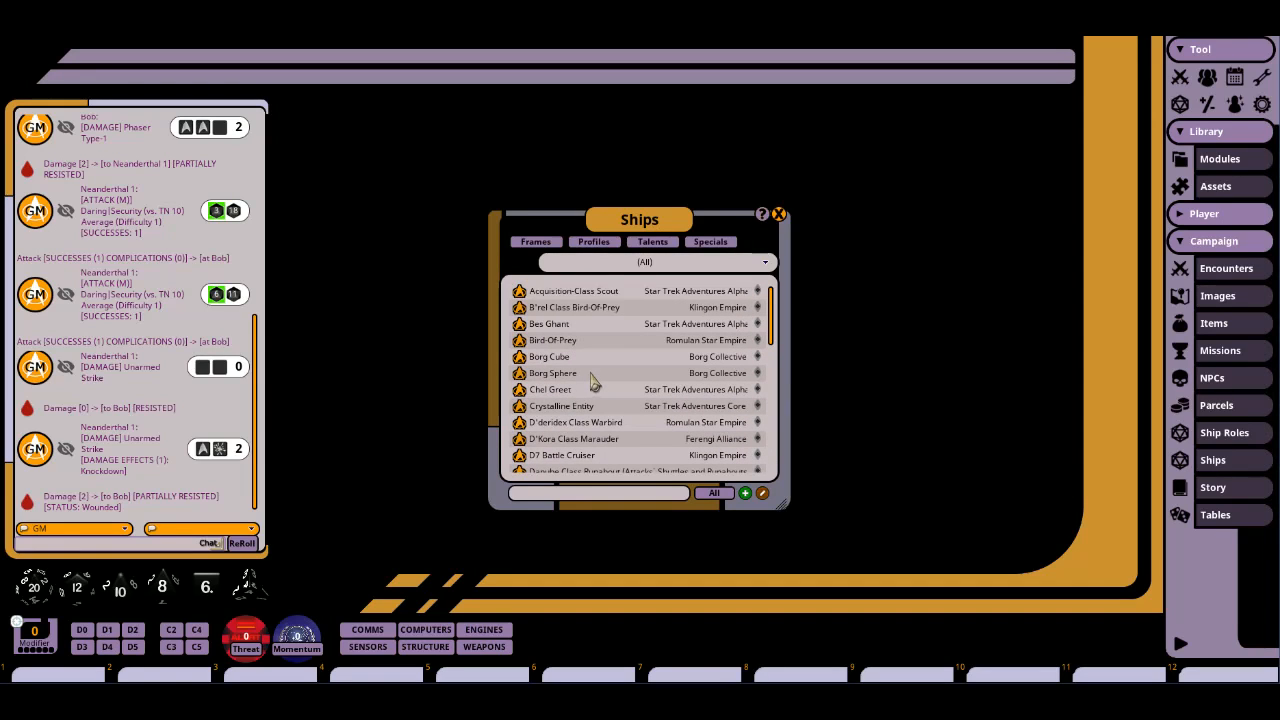
click(623, 264)
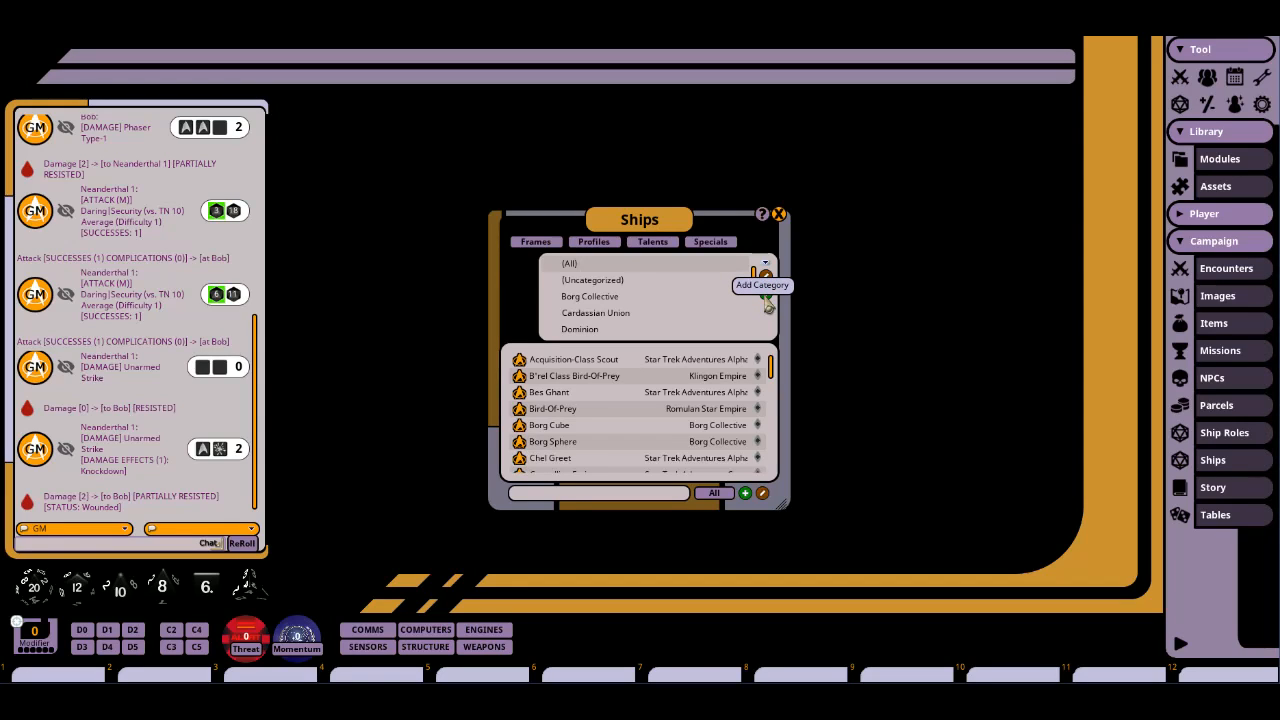
scroll(668, 309, down, 3)
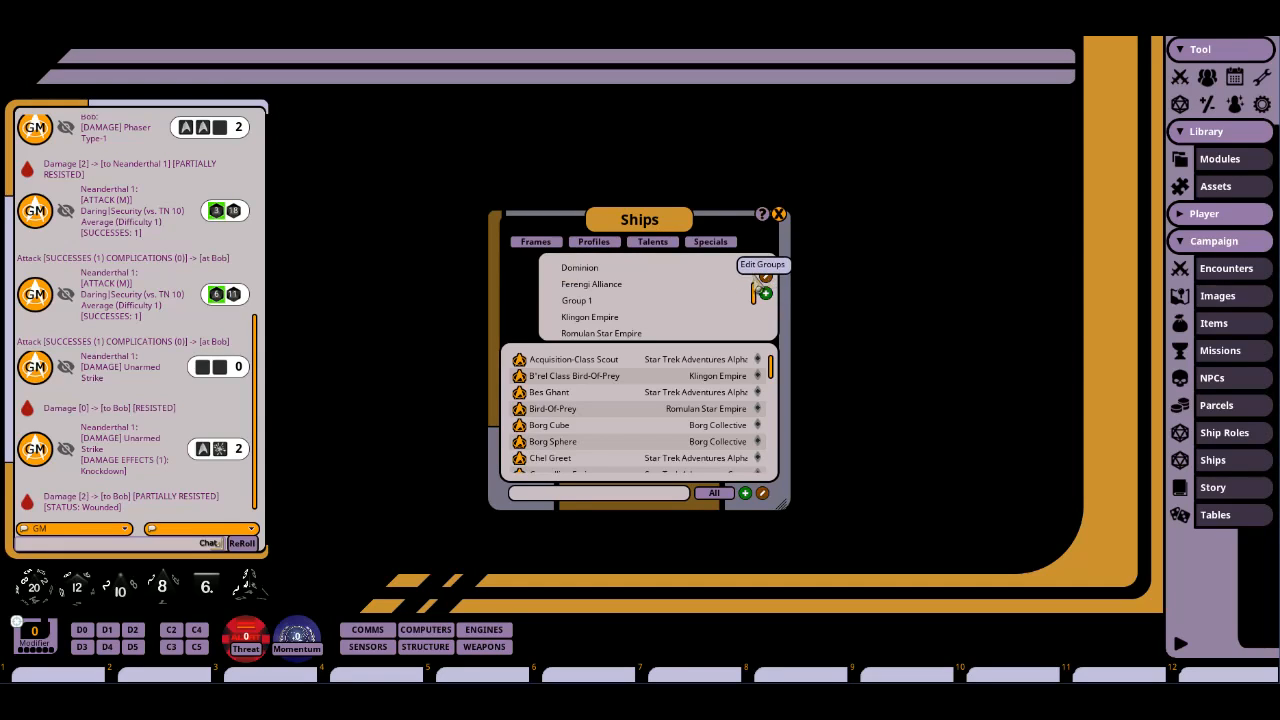
click(764, 277)
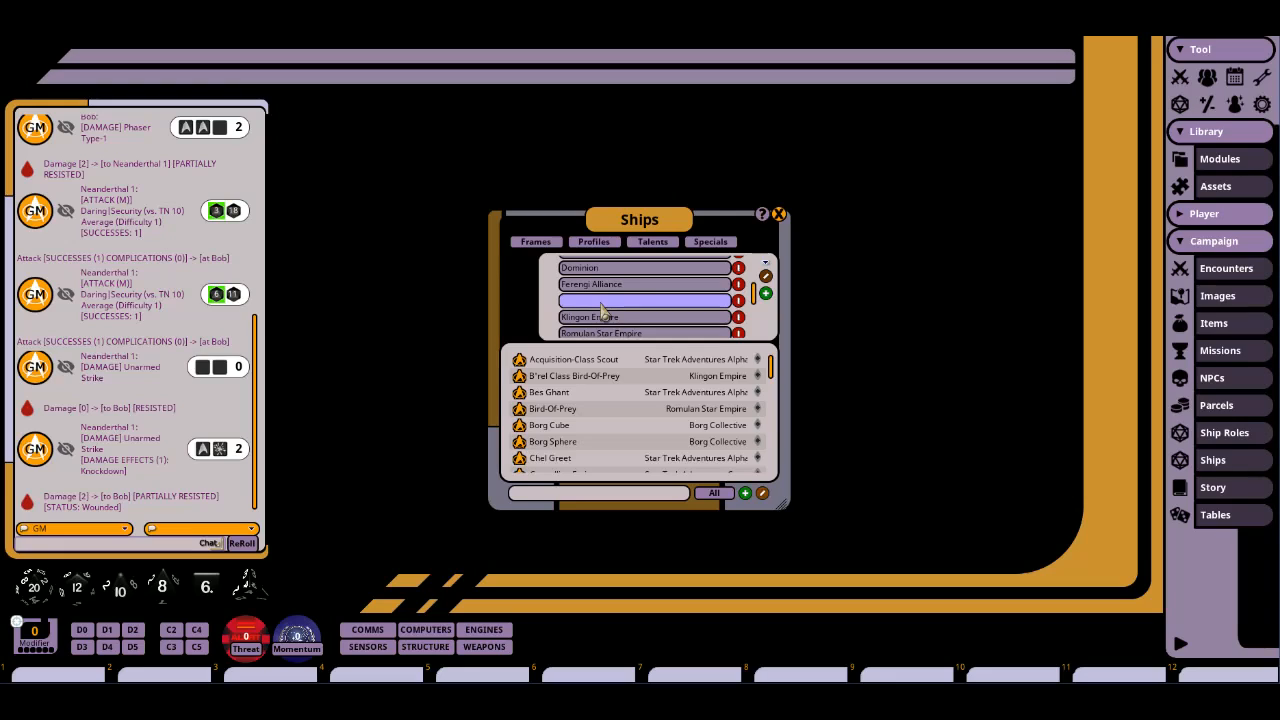
text(Simi)
key(Return)
text(A-Similarly's Campaign)
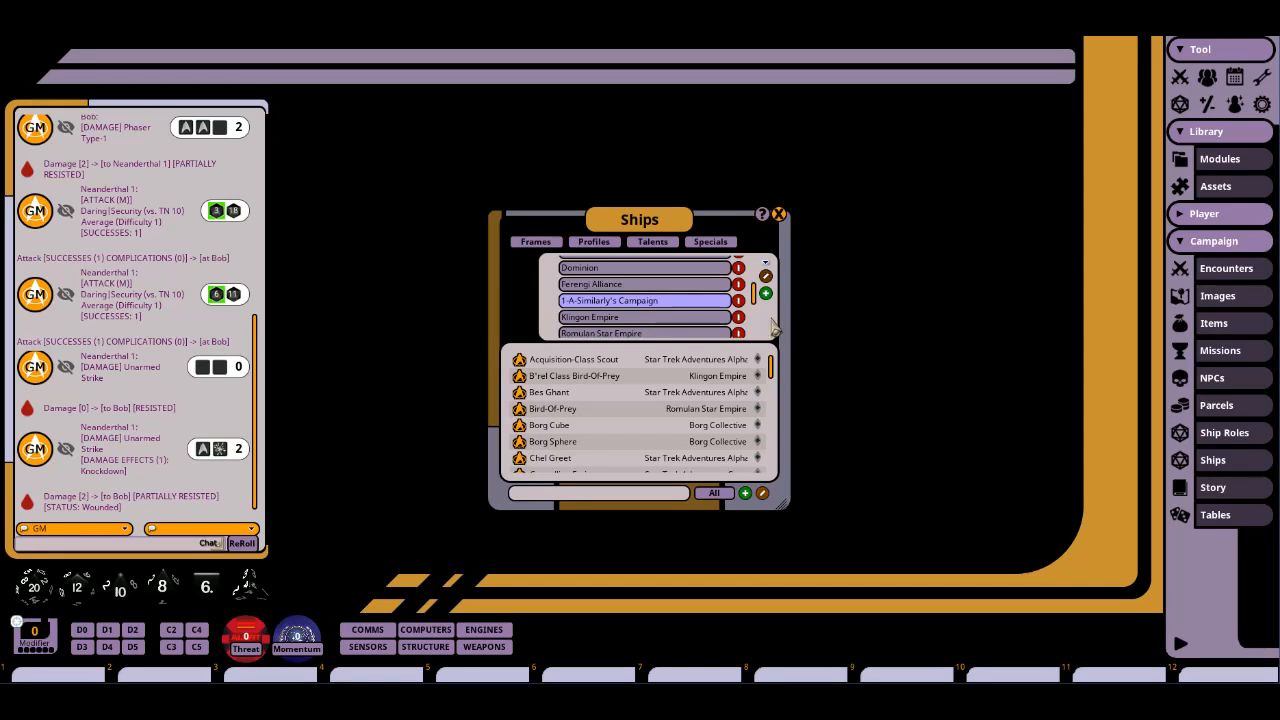
click(766, 279)
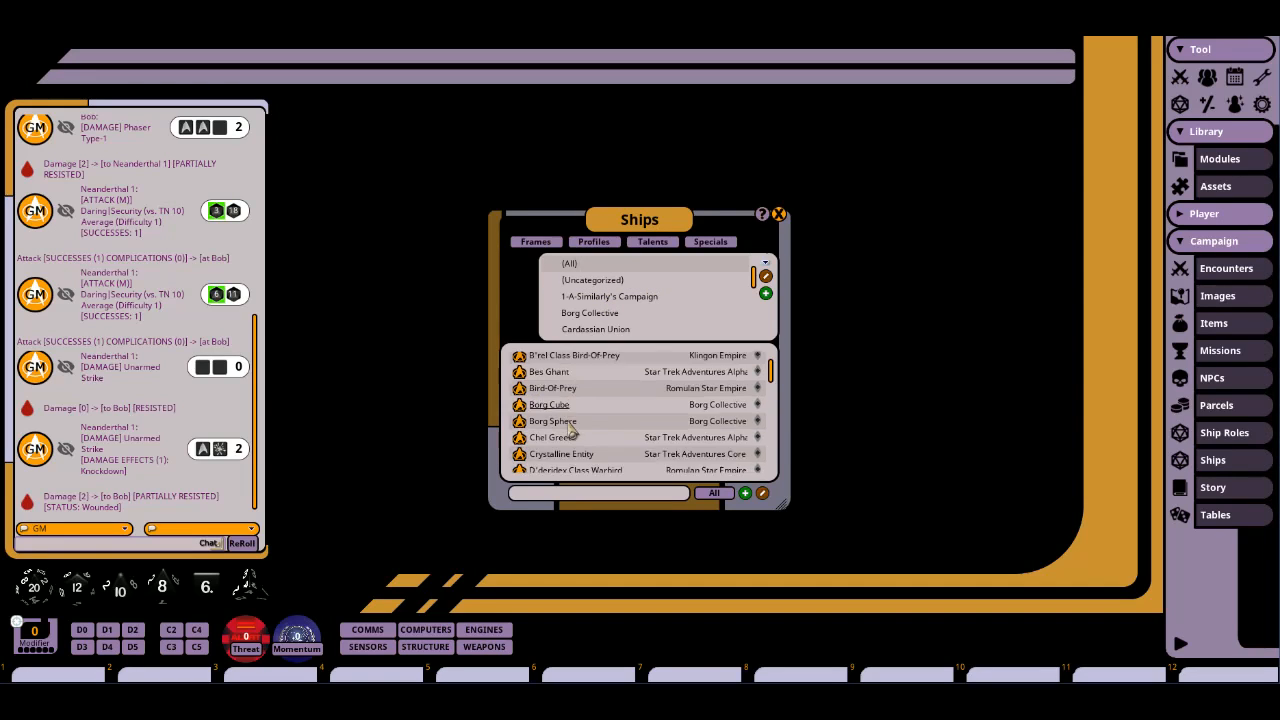
Look through the full list of ships across all categories.
scroll(568, 432, down, 5)
scroll(568, 432, down, 10)
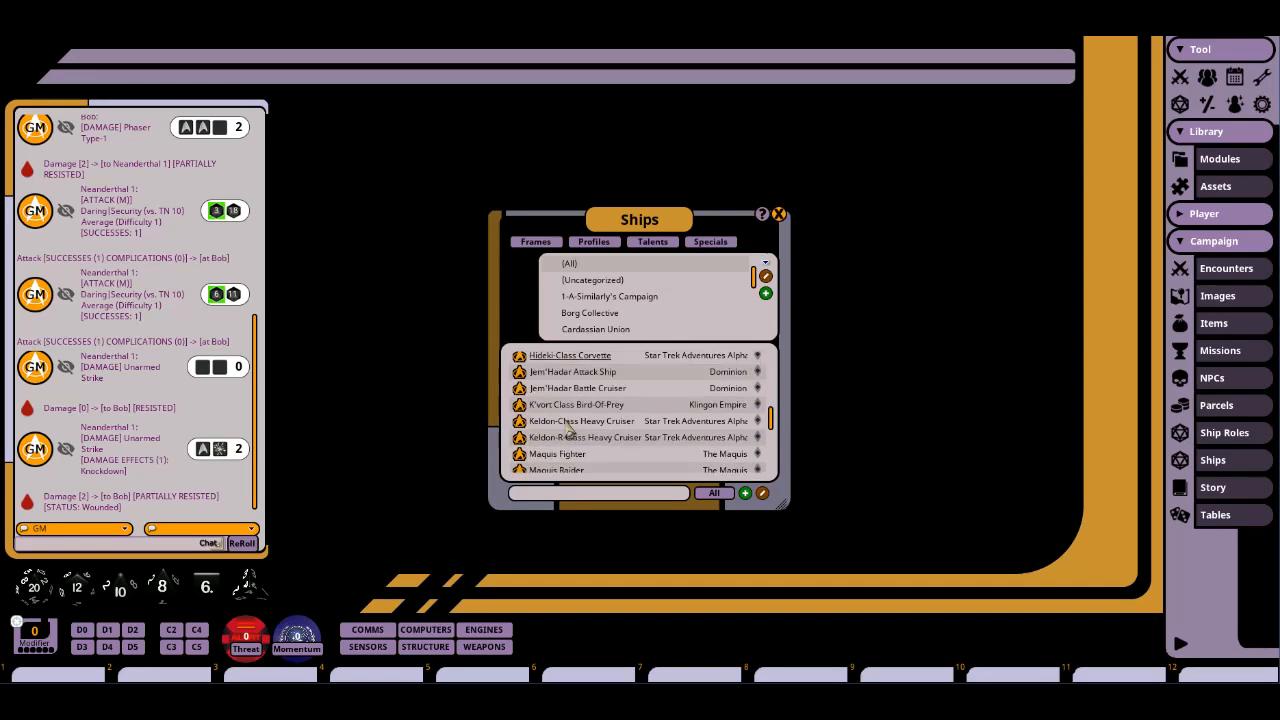
scroll(568, 432, down, 1)
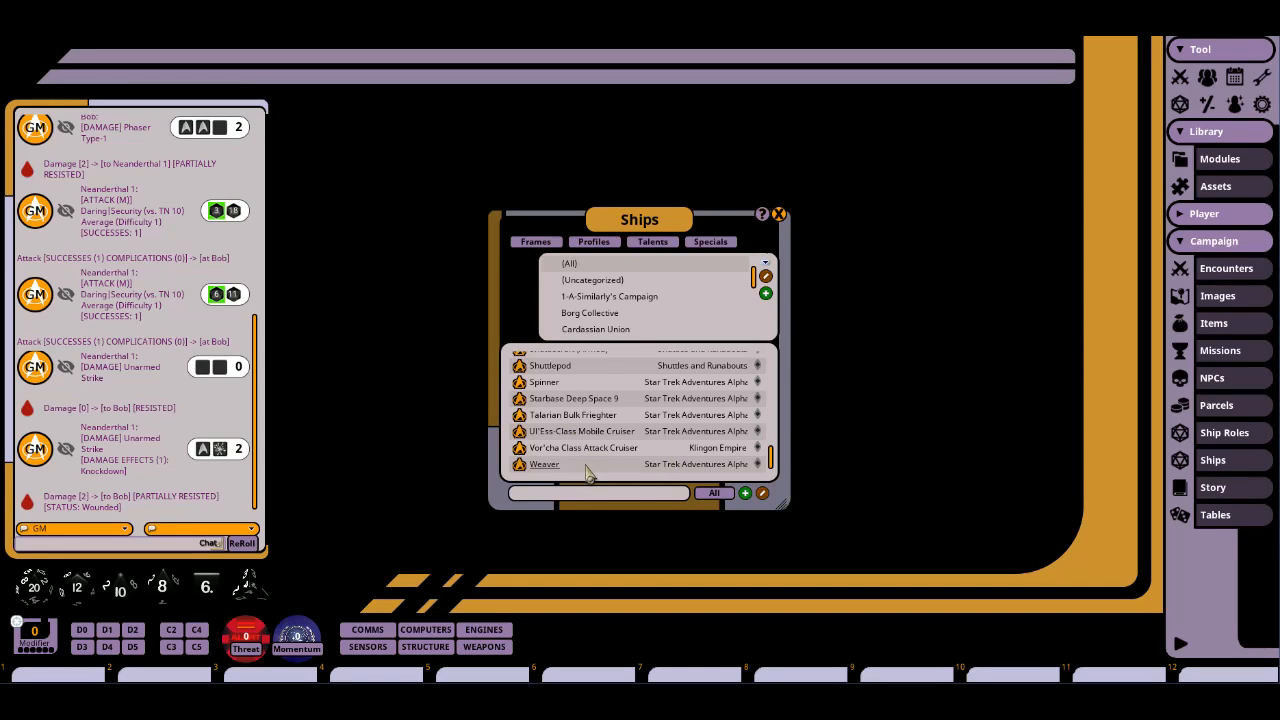
scroll(588, 474, up, 6)
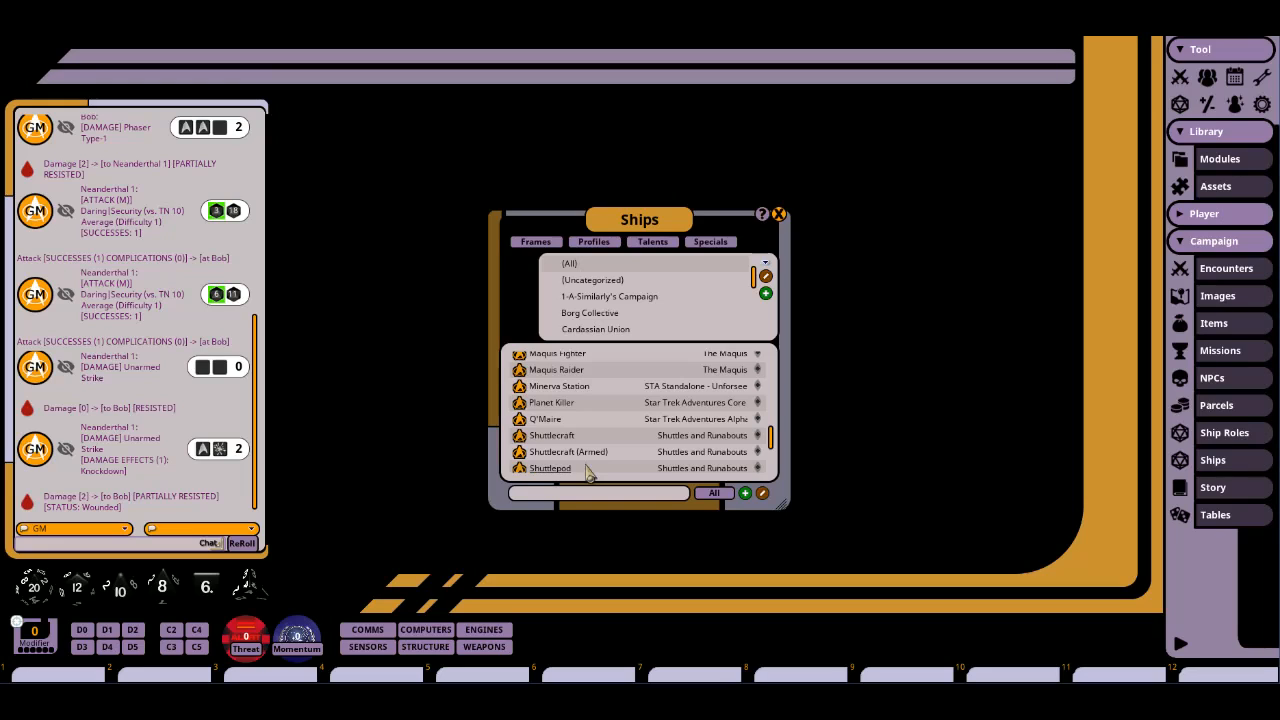
scroll(588, 474, up, 10)
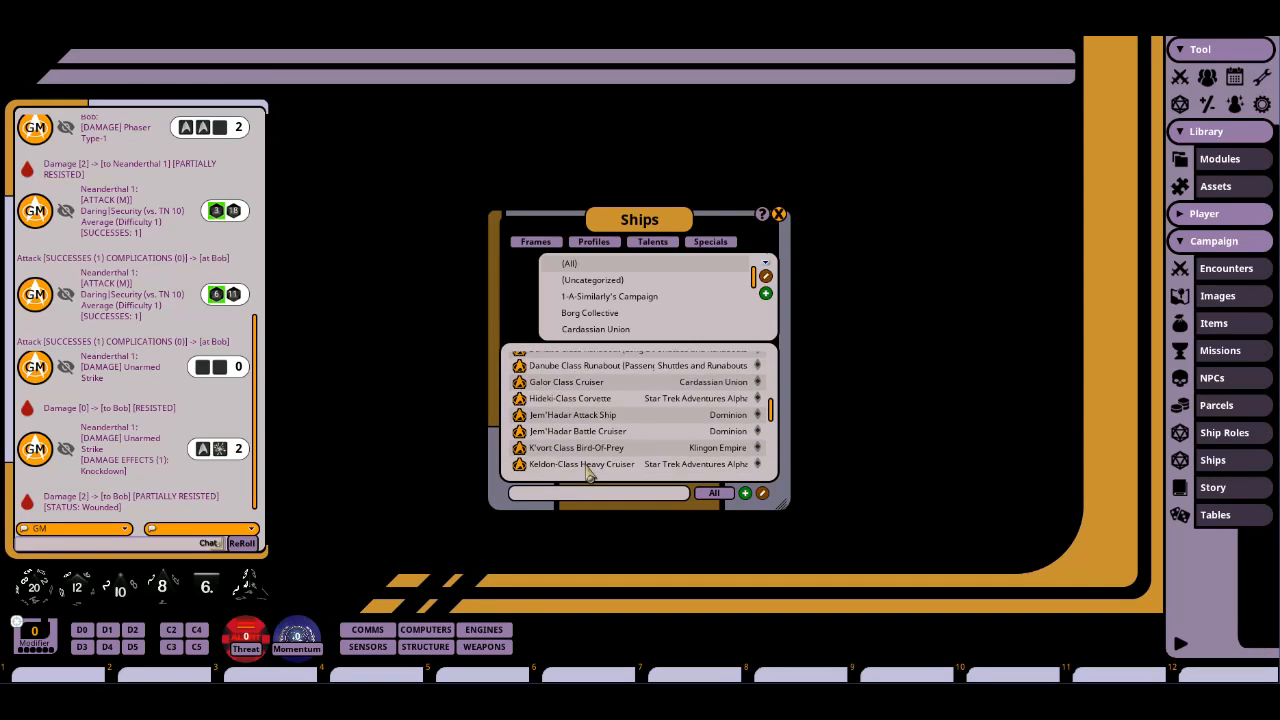
scroll(588, 474, up, 5)
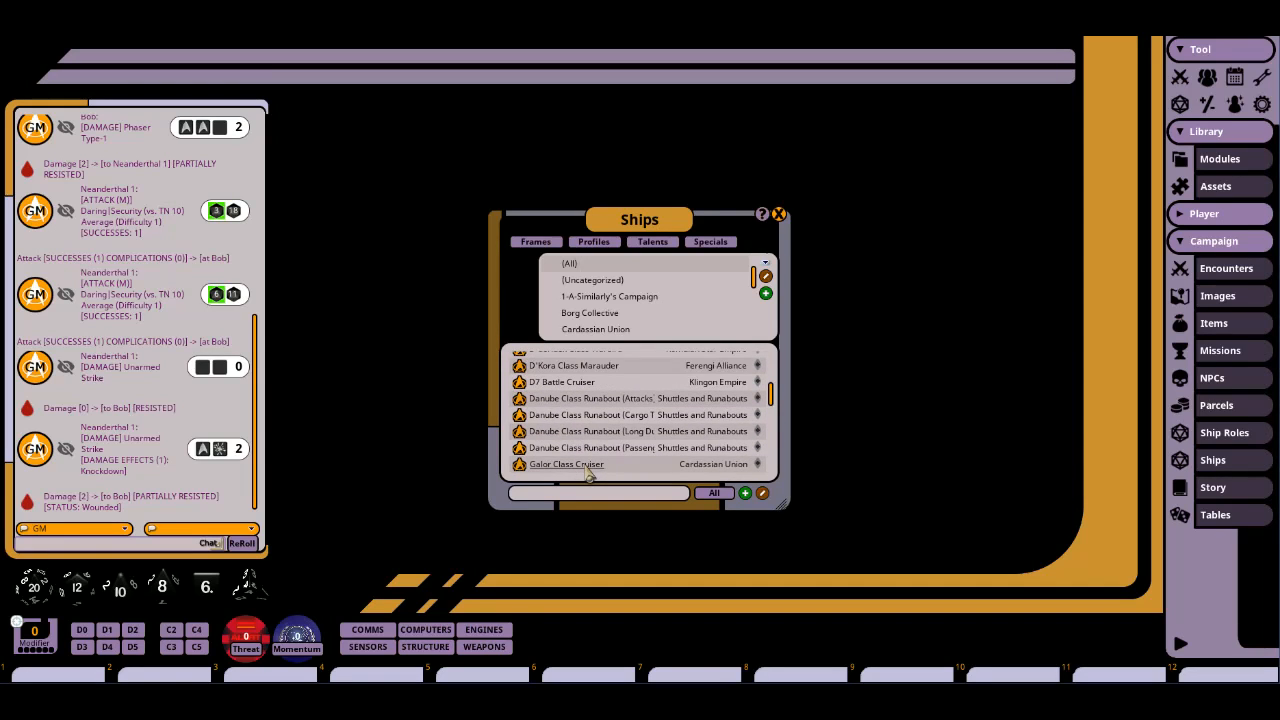
scroll(588, 474, up, 12)
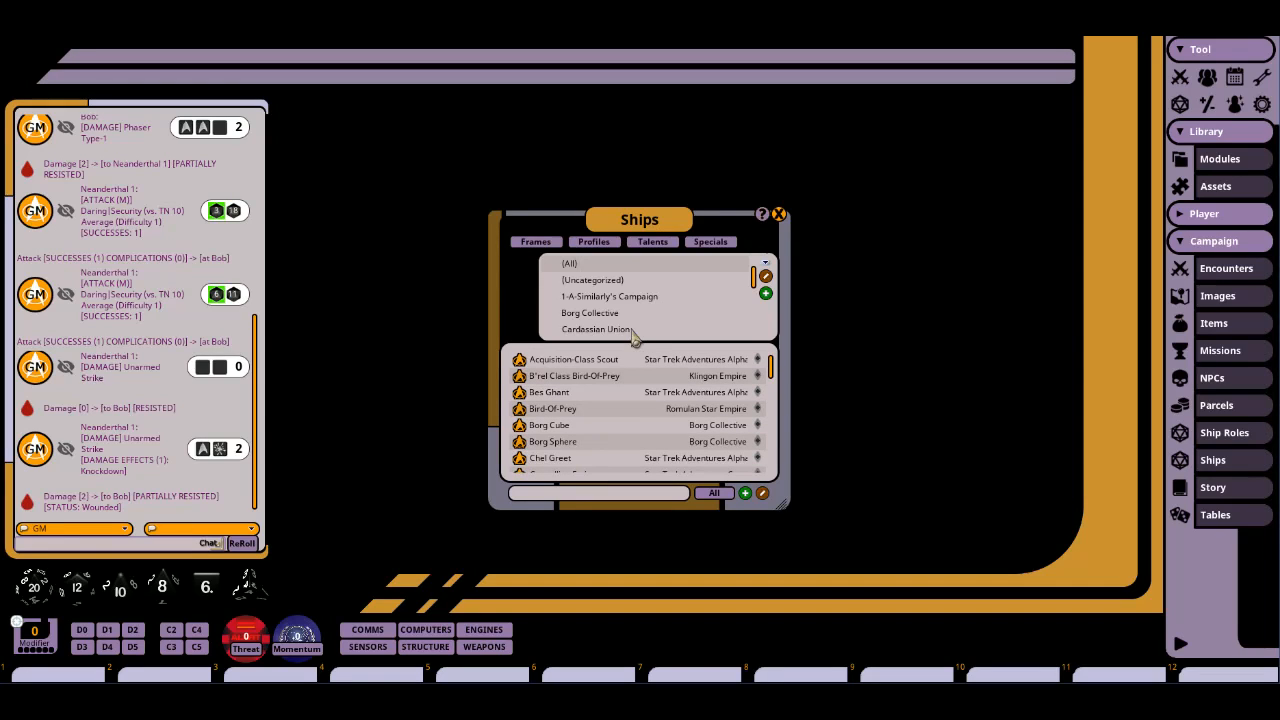
View the ships filtered by Star Trek Adventures Core Rulebook and by Star Trek Adventures Alpha Quadrant.
scroll(640, 312, down, 3)
scroll(640, 312, down, 2)
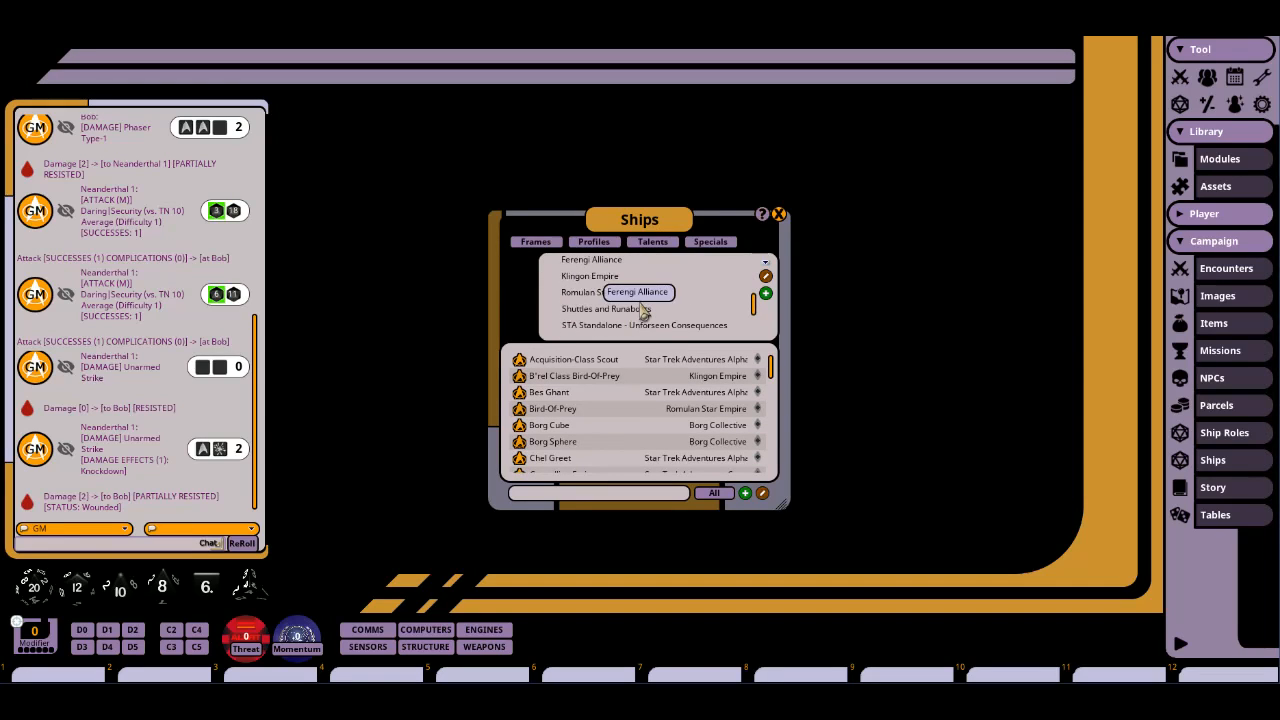
scroll(643, 330, down, 3)
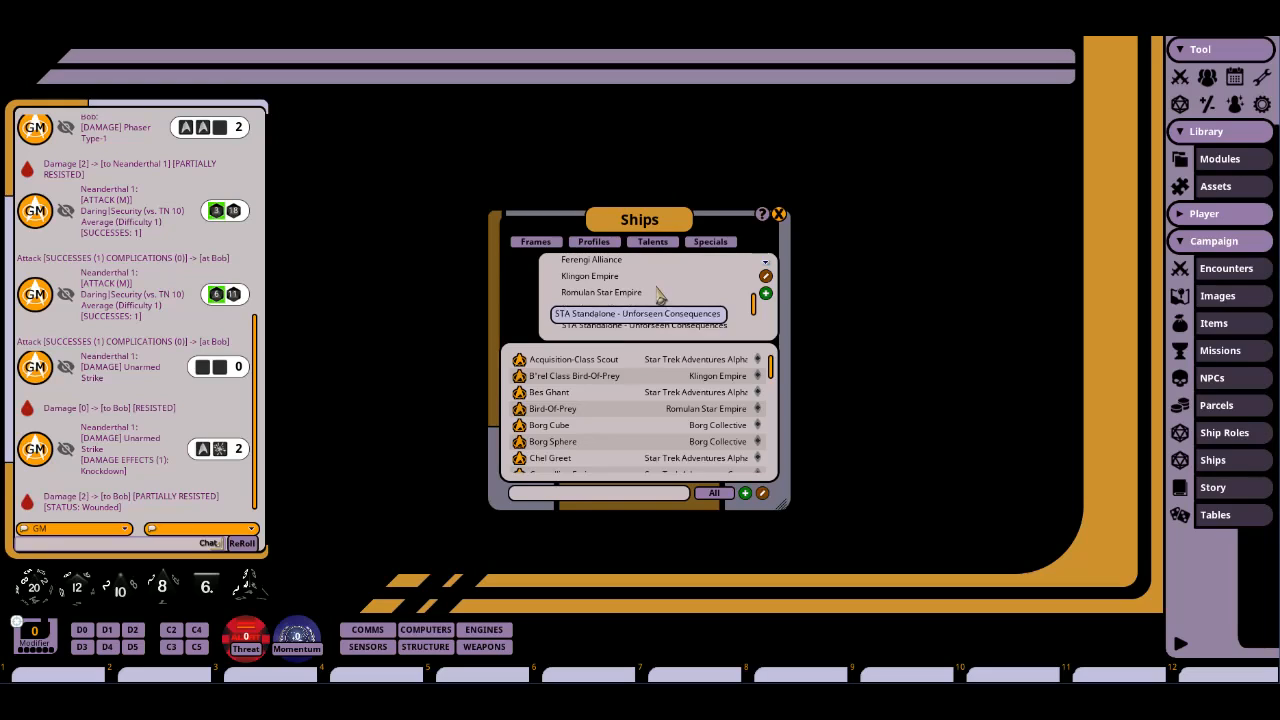
click(638, 314)
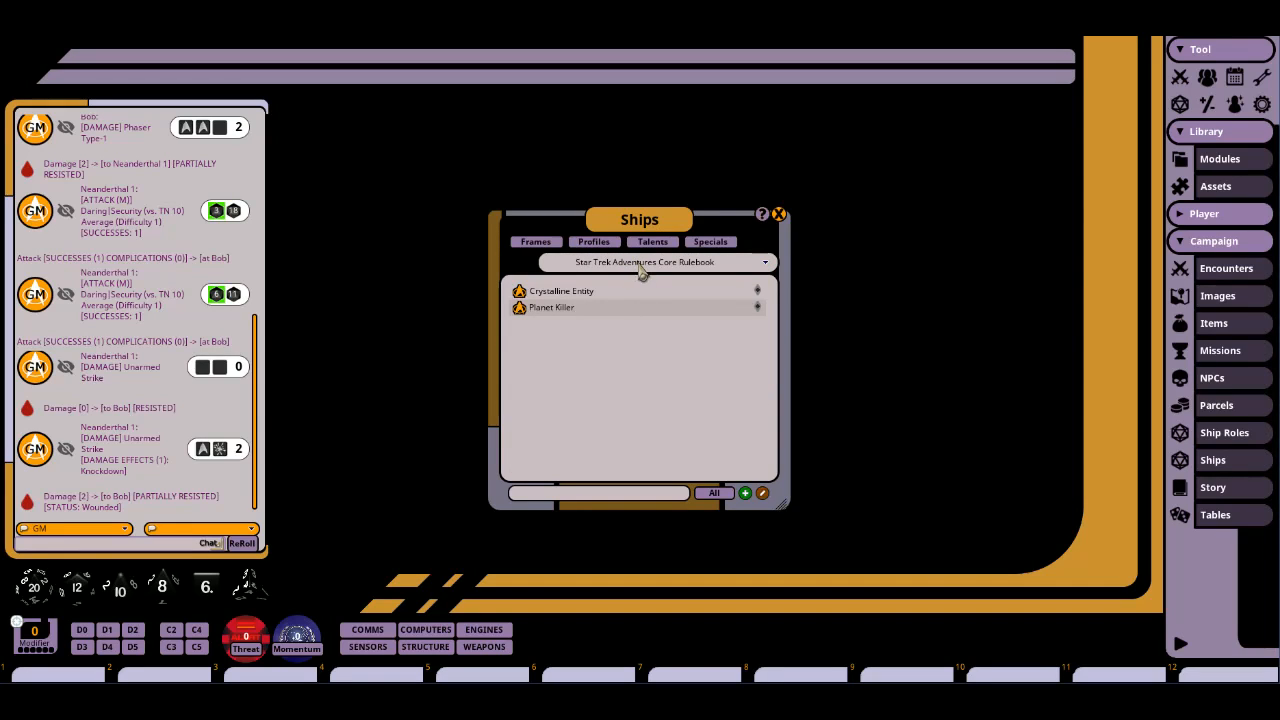
click(637, 263)
click(630, 296)
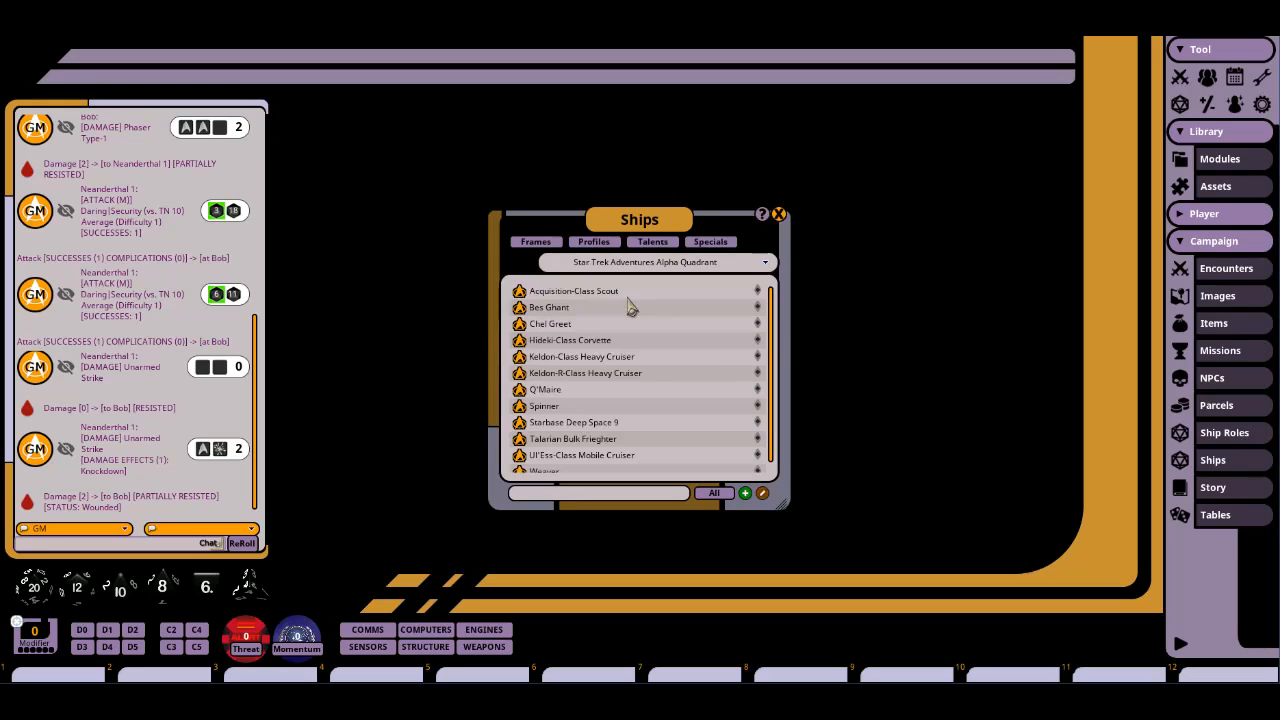
scroll(652, 360, down, 1)
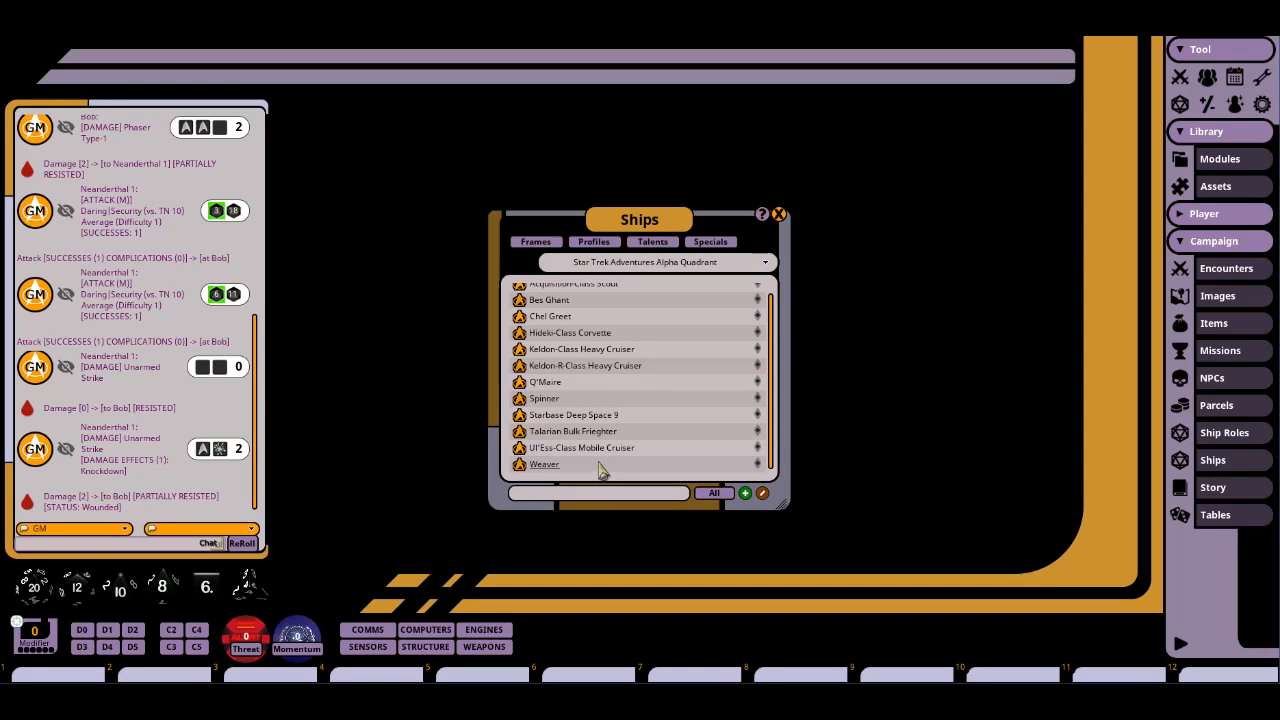
scroll(604, 466, up, 1)
Compare the ships under Star Trek Adventures Core Rulebook and STA Standalone - Unforseen Consequences, ending on the Core Rulebook filter.
click(630, 264)
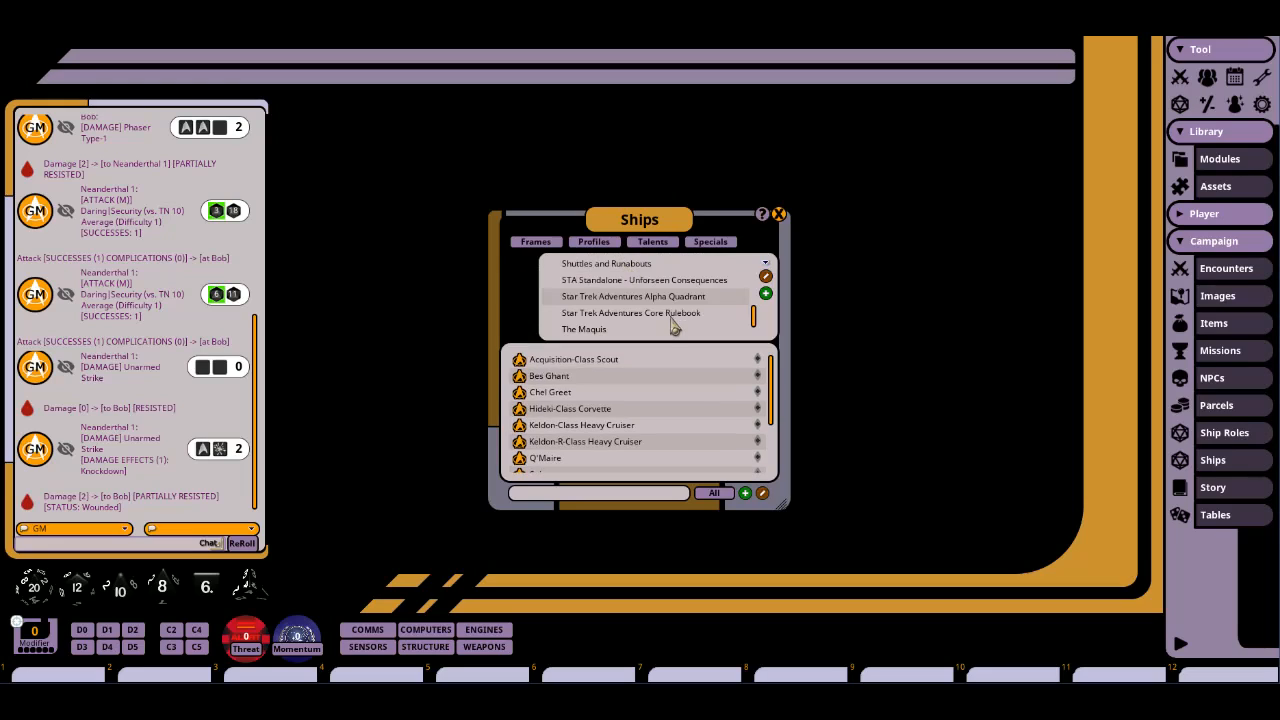
click(659, 320)
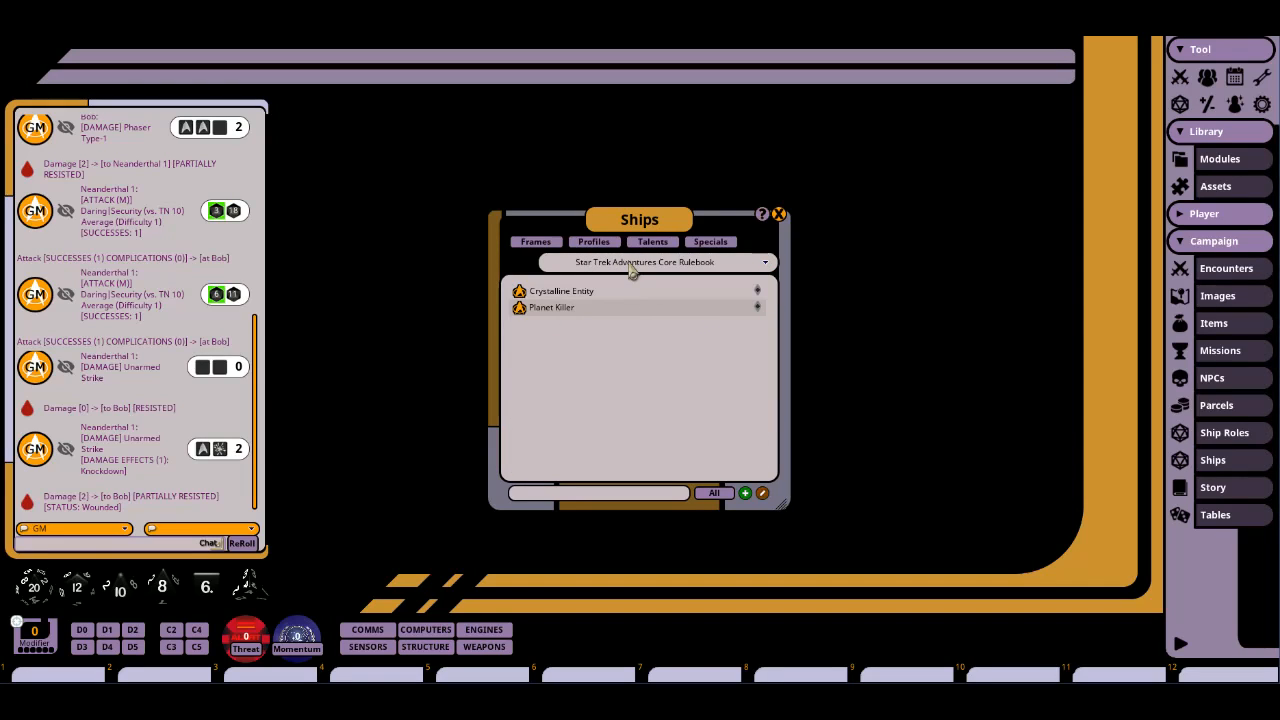
click(631, 266)
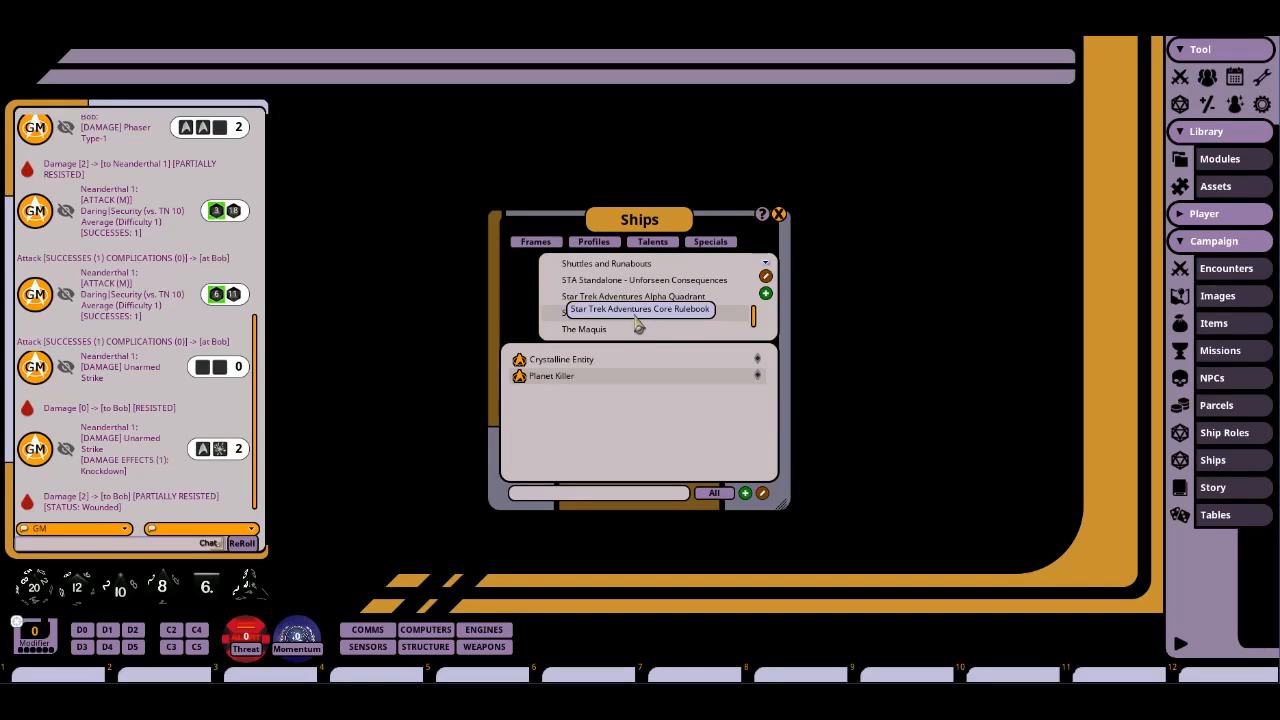
click(622, 281)
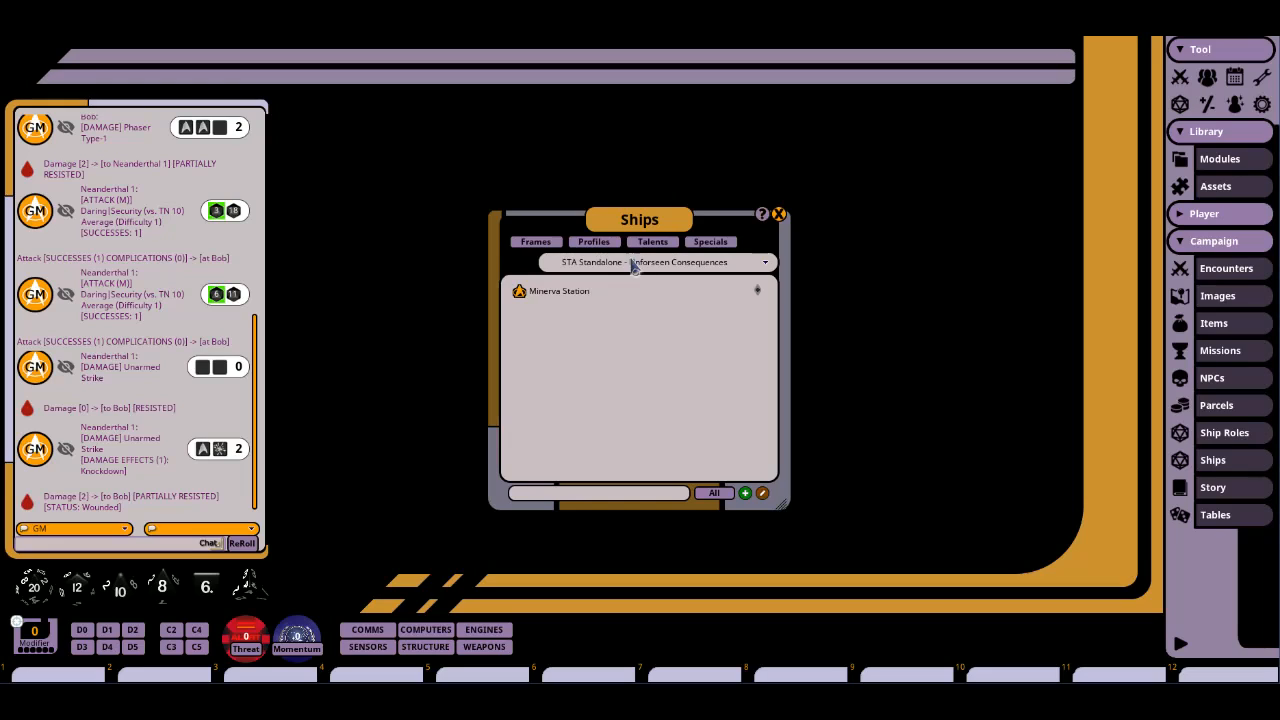
click(633, 264)
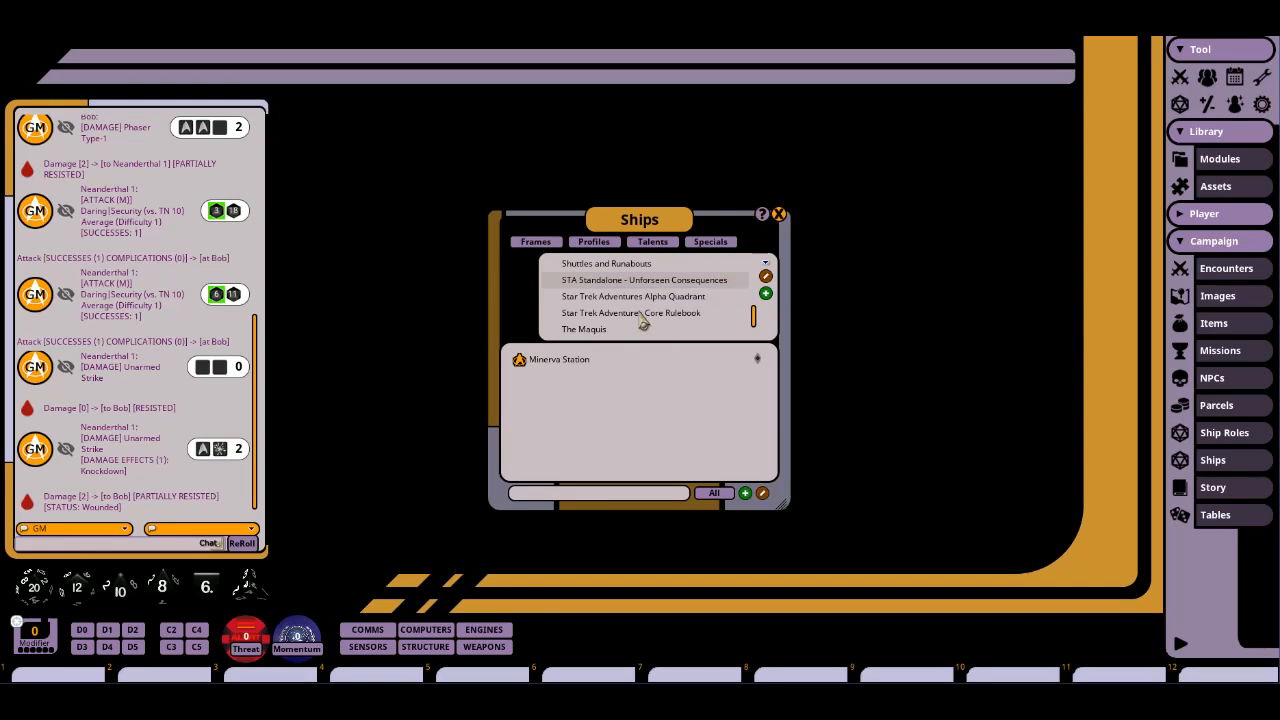
click(645, 314)
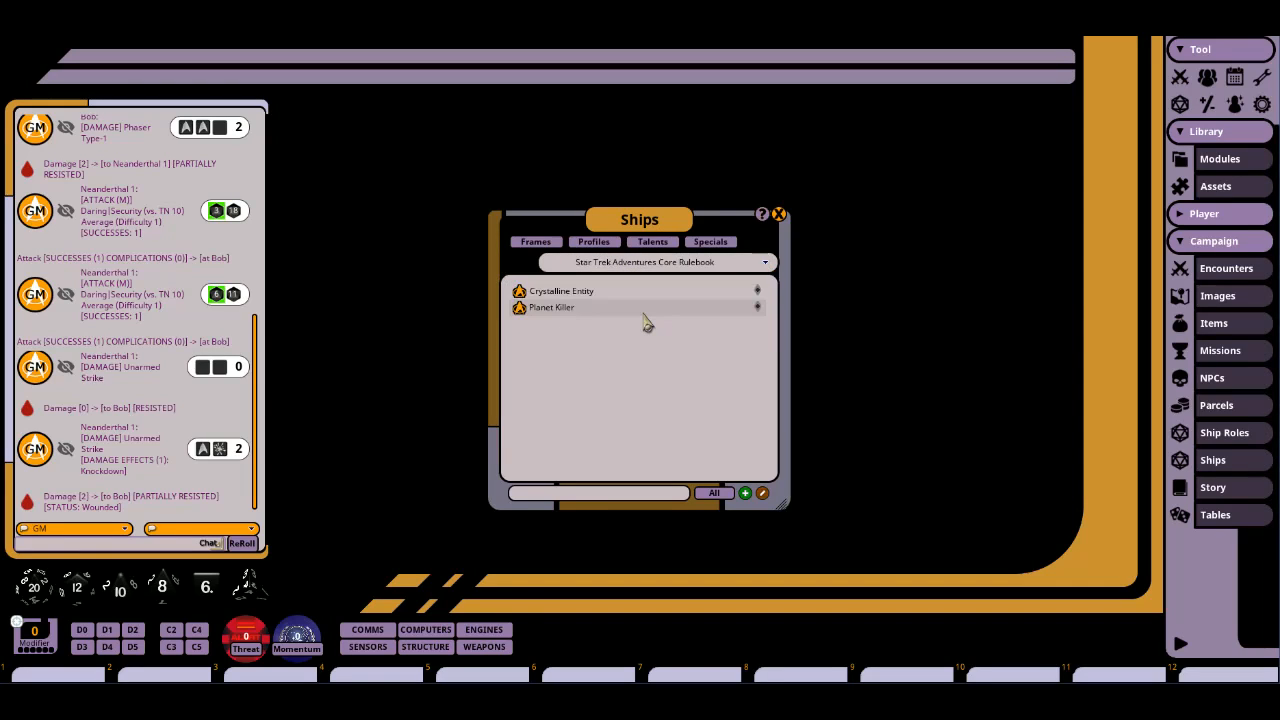
Create a blank ship in the 1-A-Similarly's Campaign category, look over its record and close it.
click(645, 264)
scroll(636, 282, up, 5)
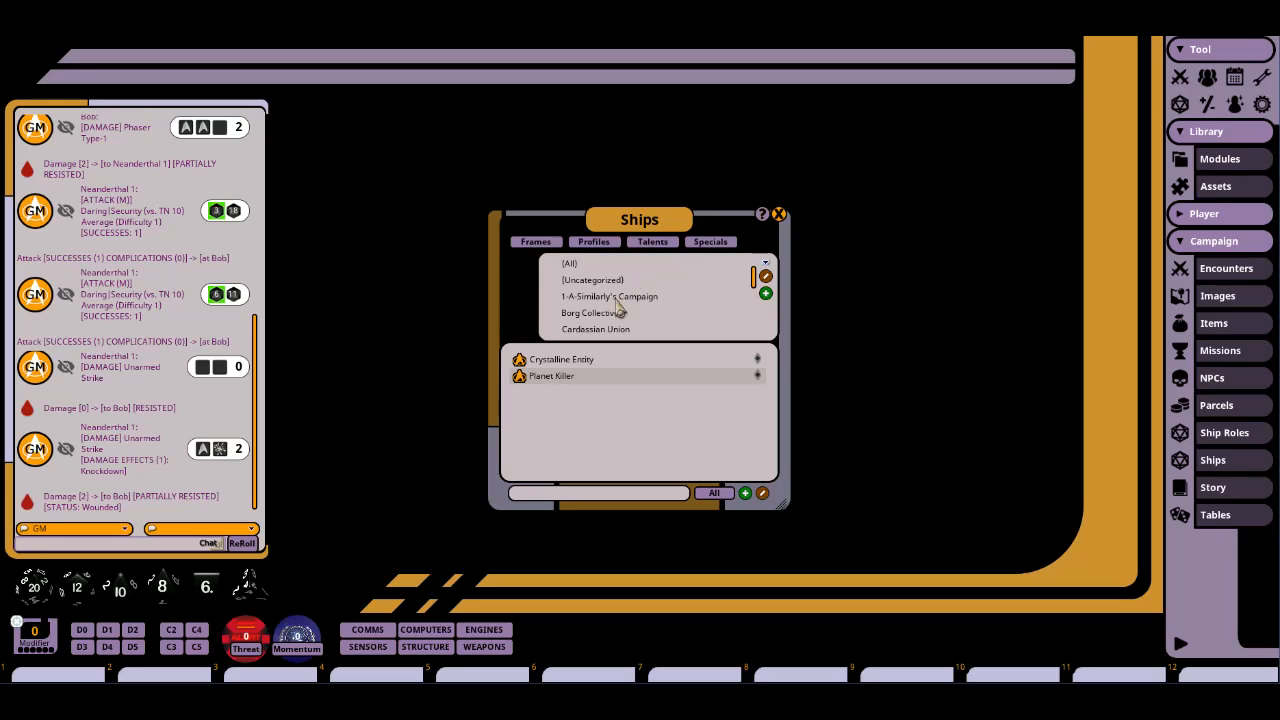
click(617, 299)
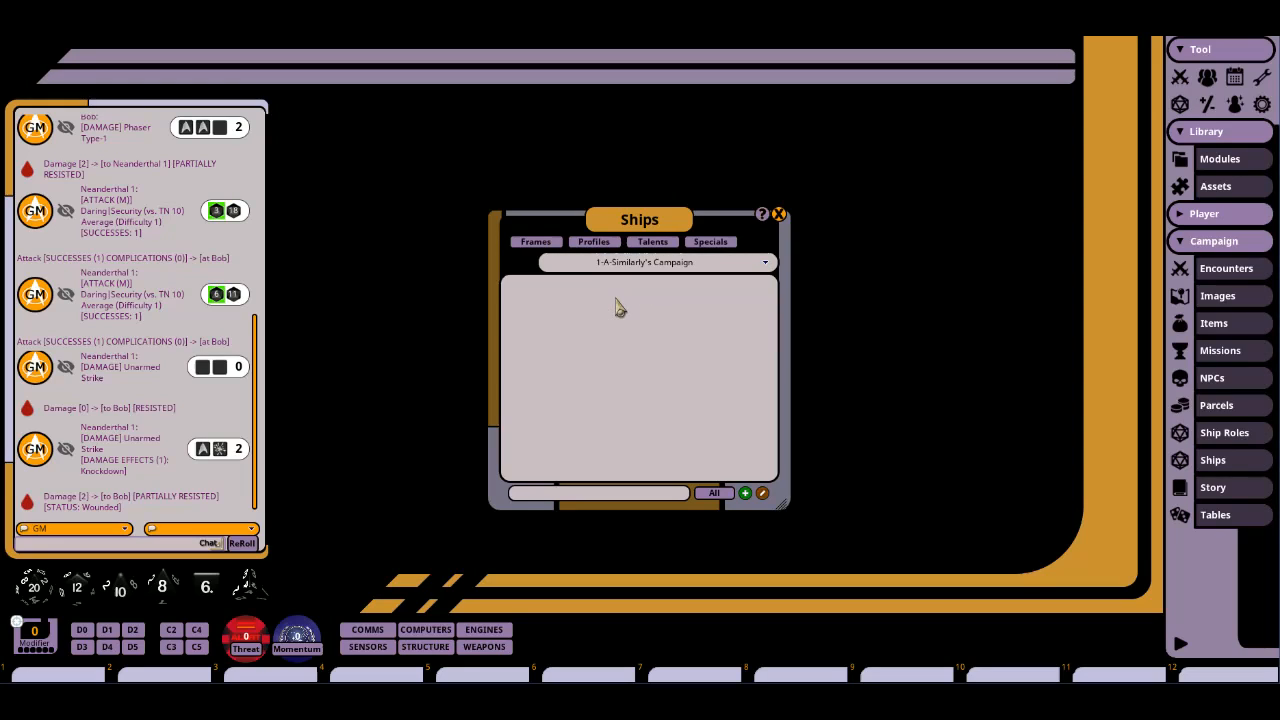
click(745, 497)
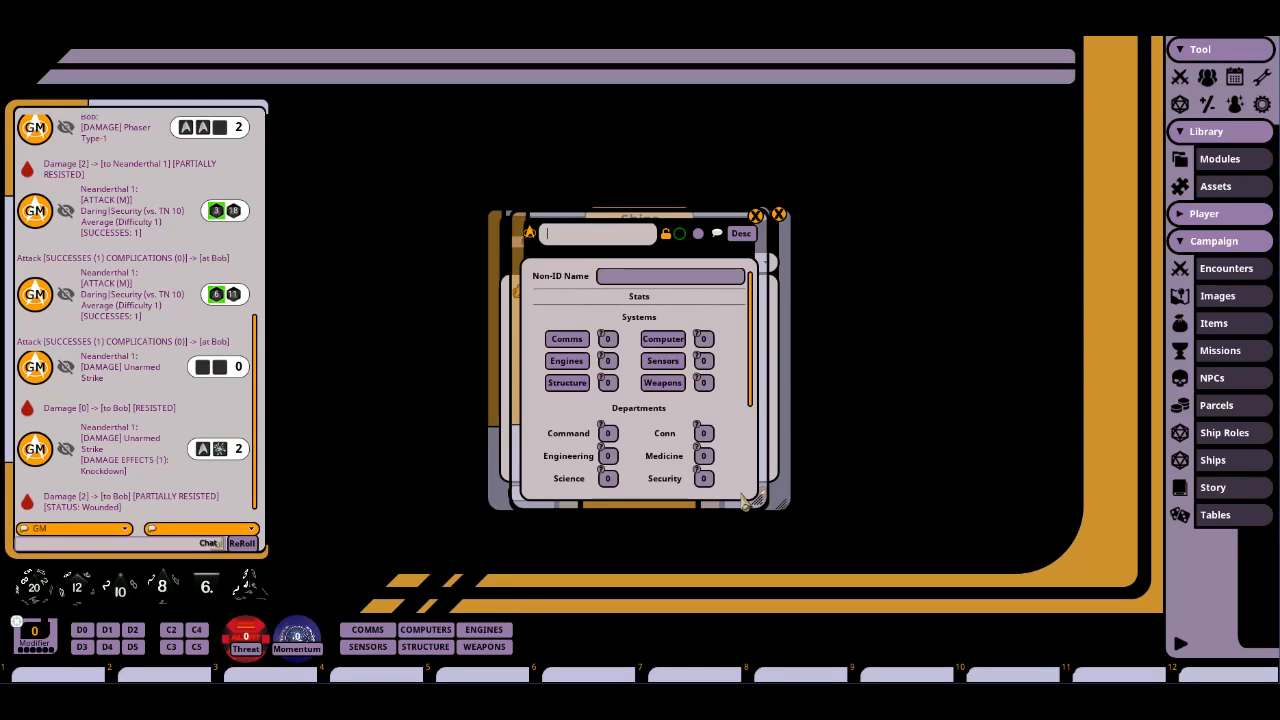
scroll(652, 363, down, 3)
scroll(652, 363, up, 5)
click(757, 216)
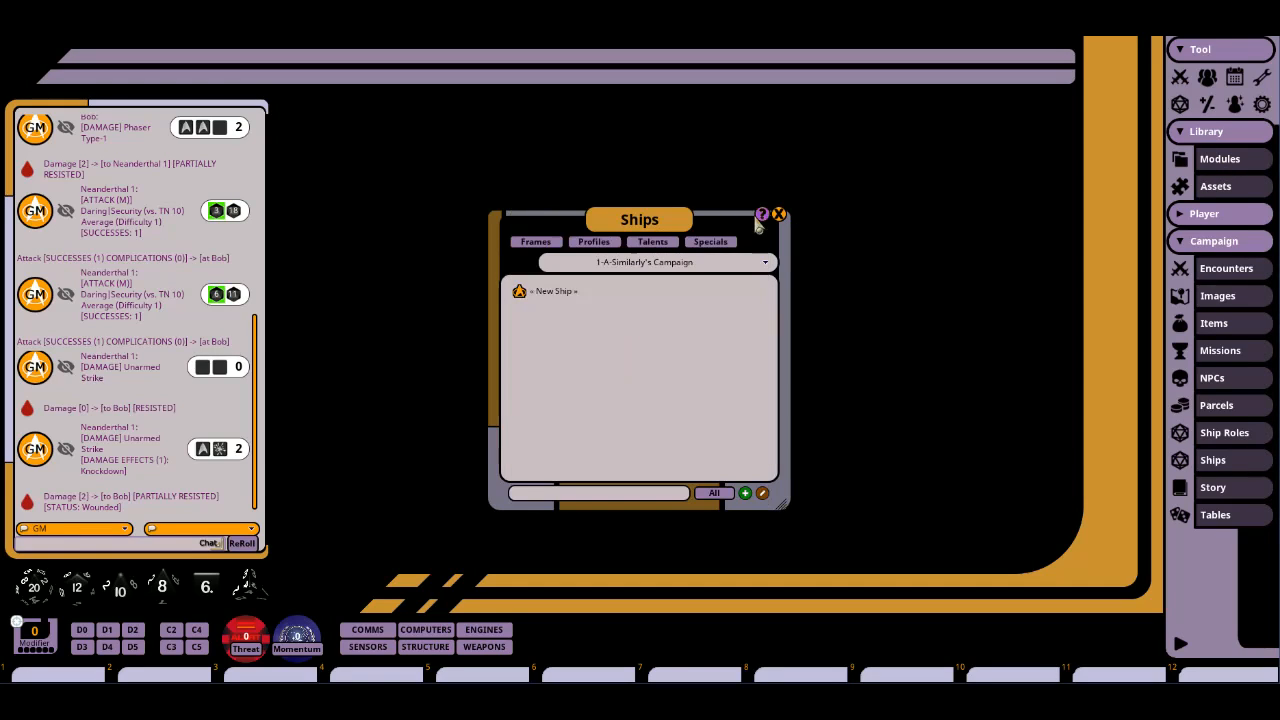
Reopen the new ship's record to check its name fields, and close both the record and the ships list.
click(520, 296)
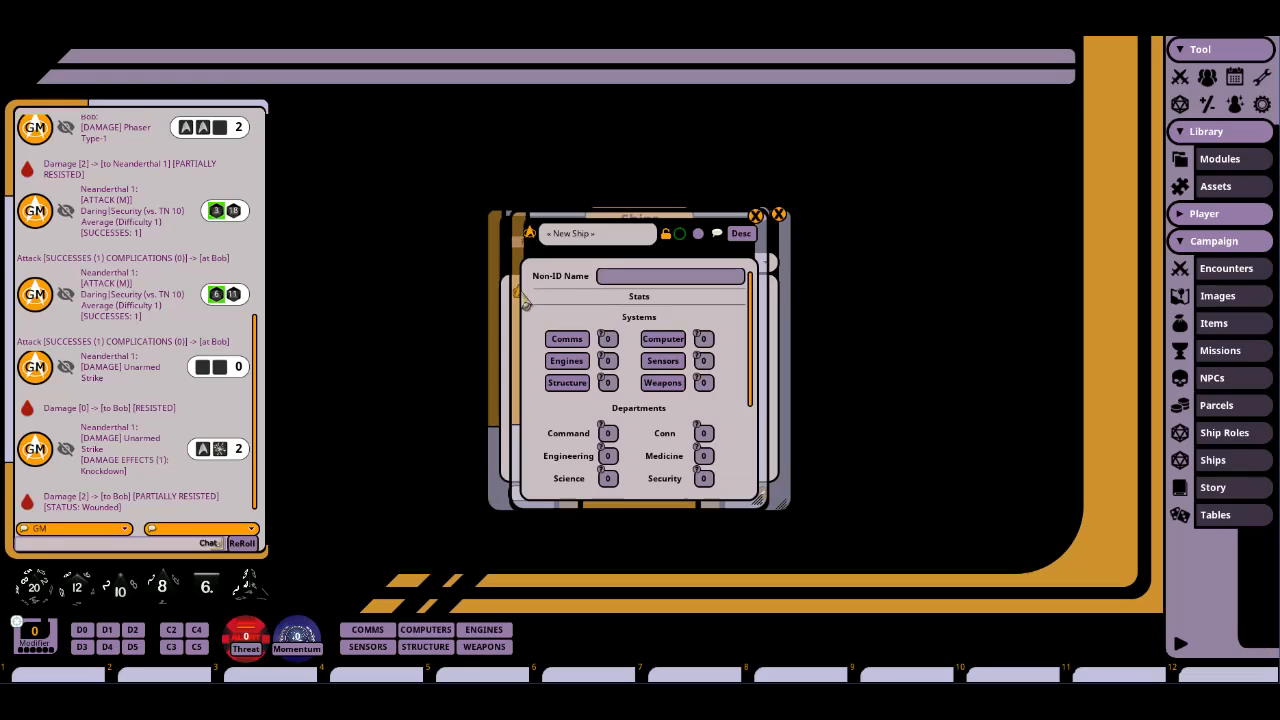
click(595, 235)
click(610, 277)
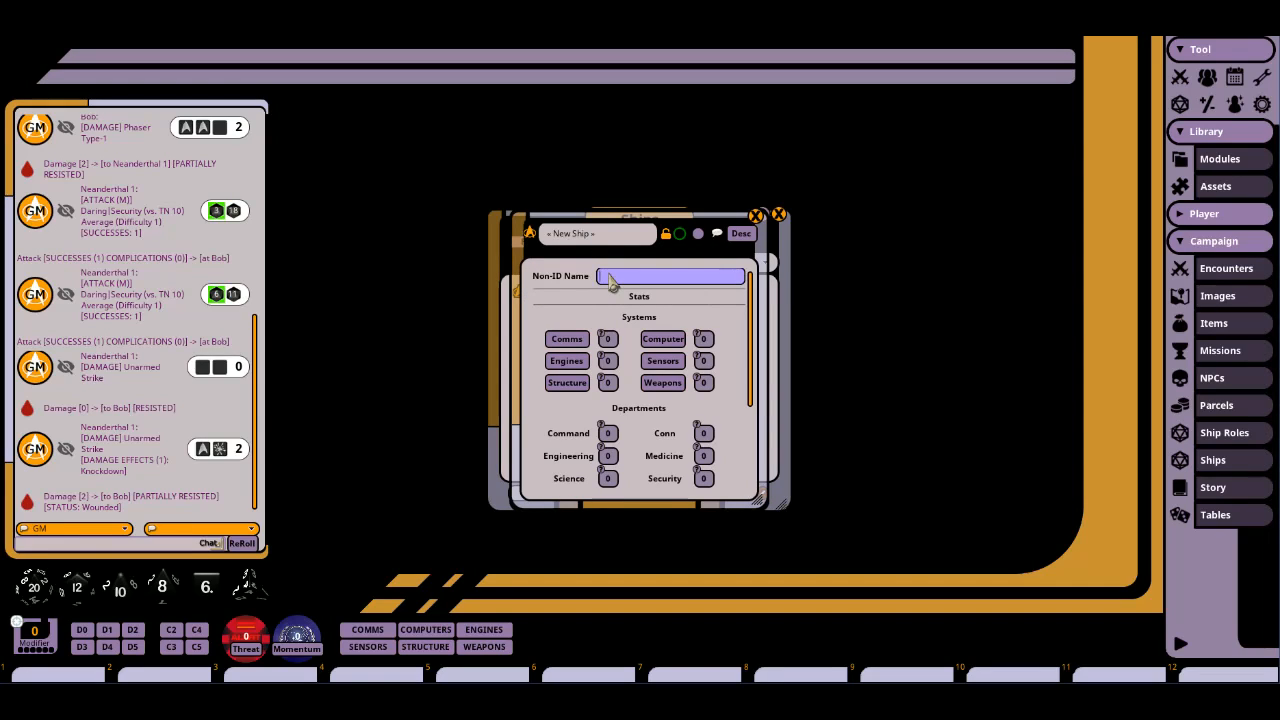
click(757, 215)
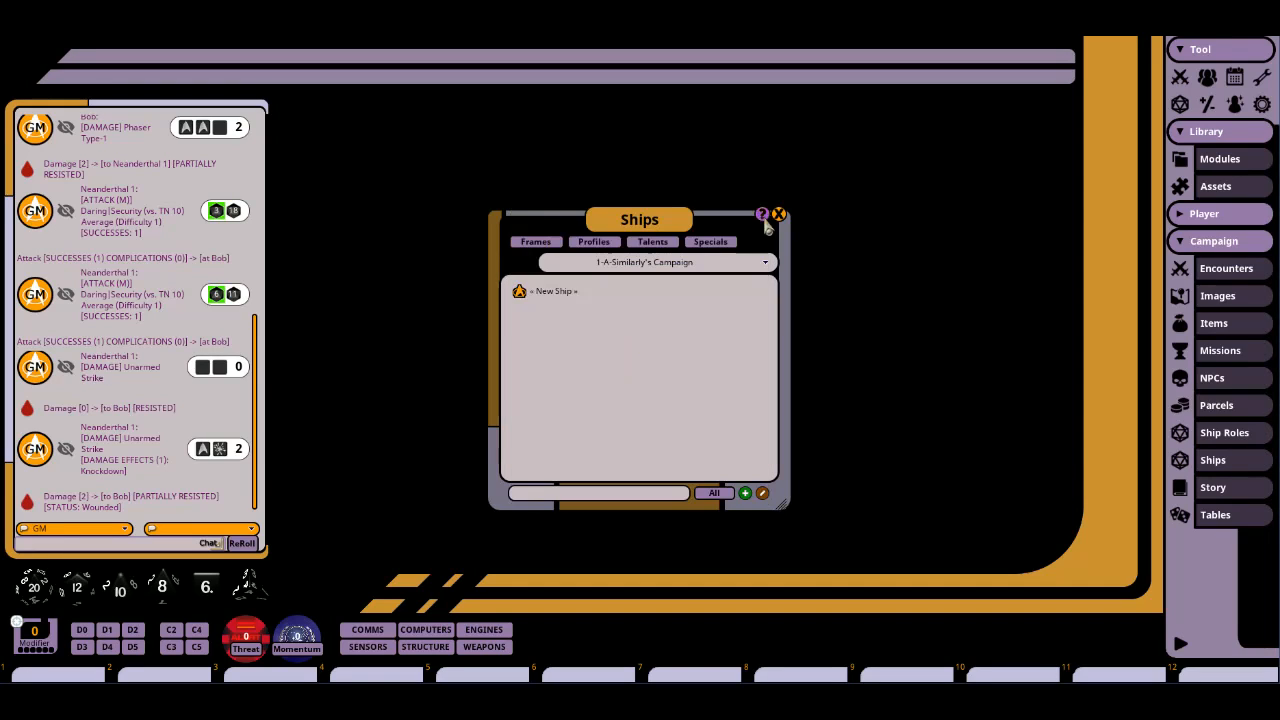
click(777, 216)
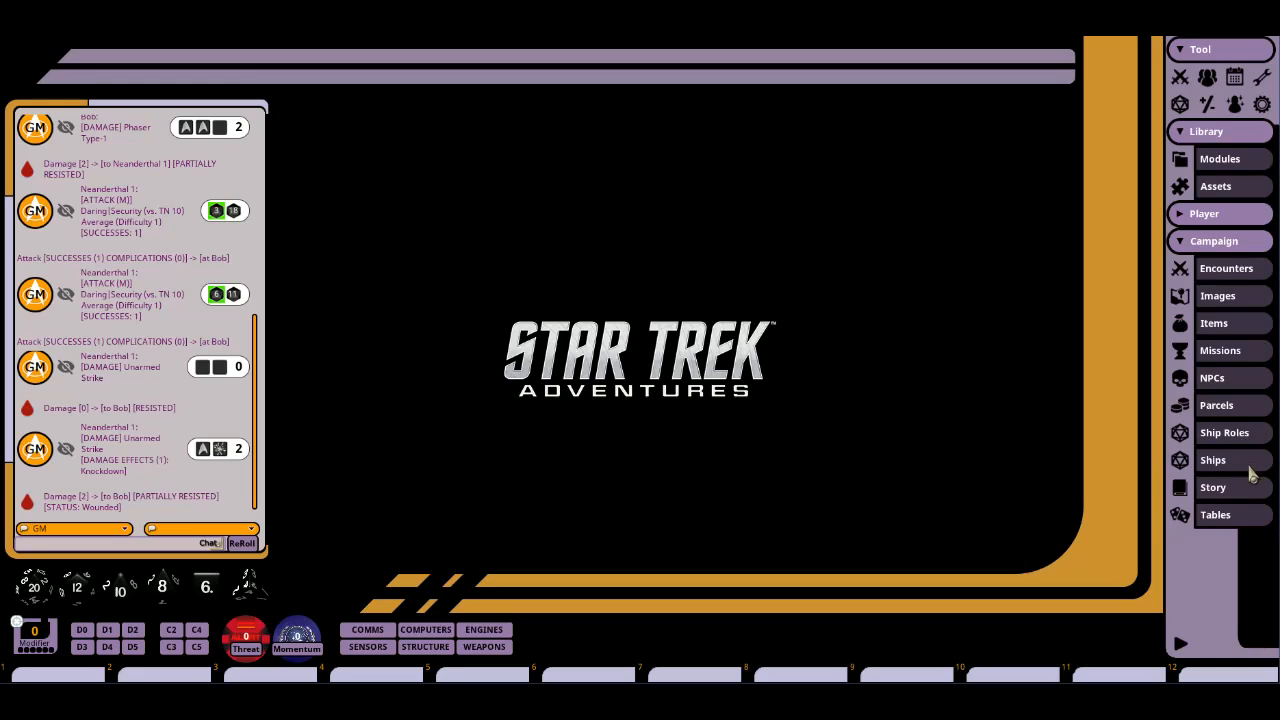
Roll on the Random Denobulan Name (Female) table with output to chat, and close the table and the tables list.
click(1215, 515)
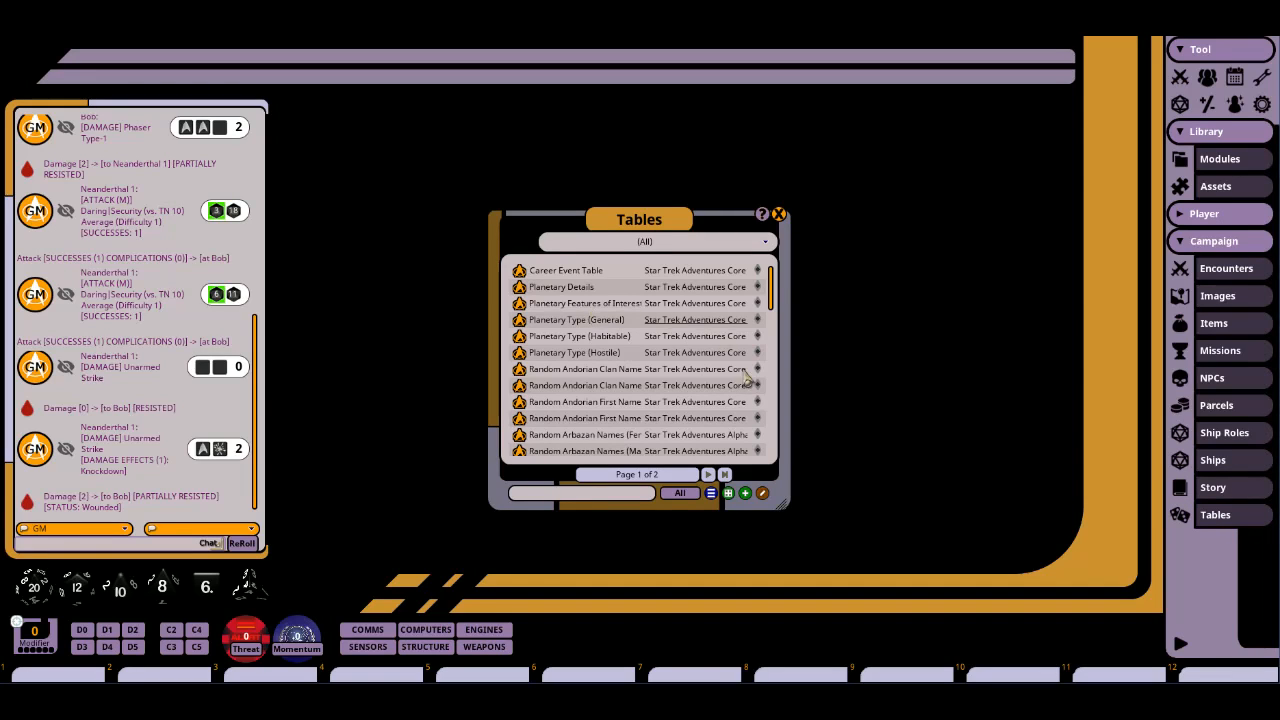
scroll(612, 343, down, 8)
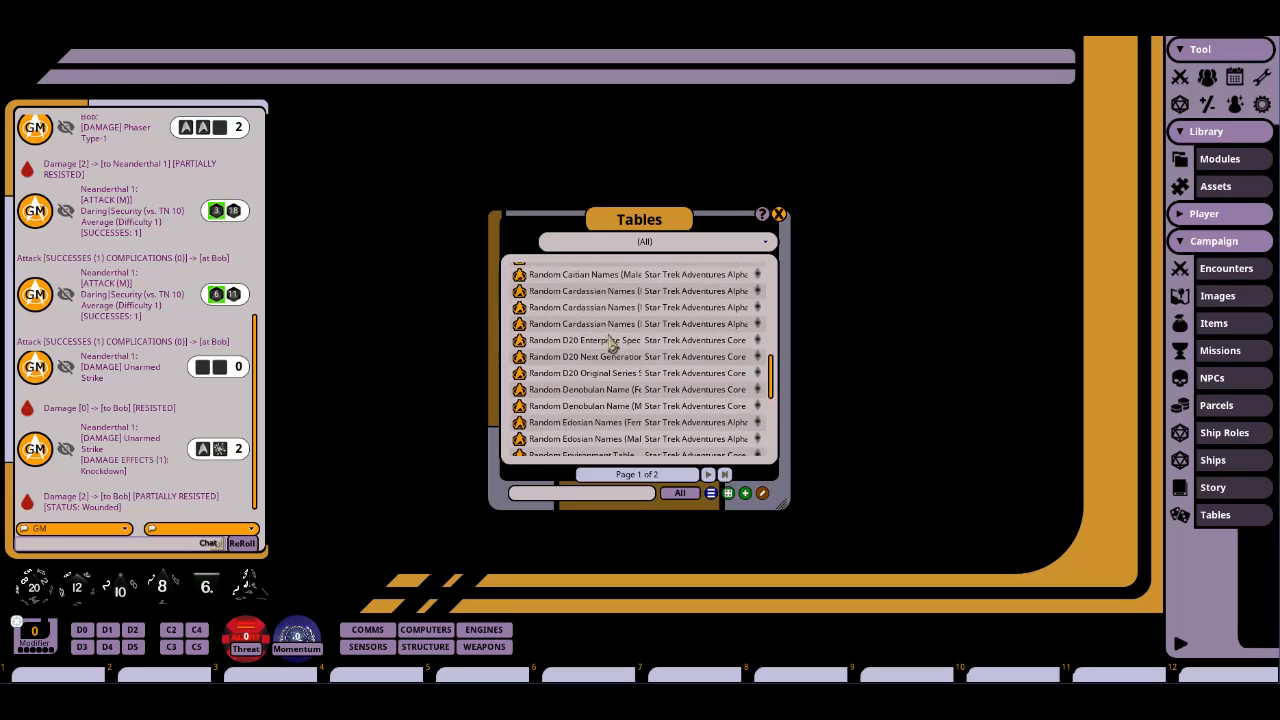
scroll(612, 343, down, 4)
scroll(588, 360, down, 2)
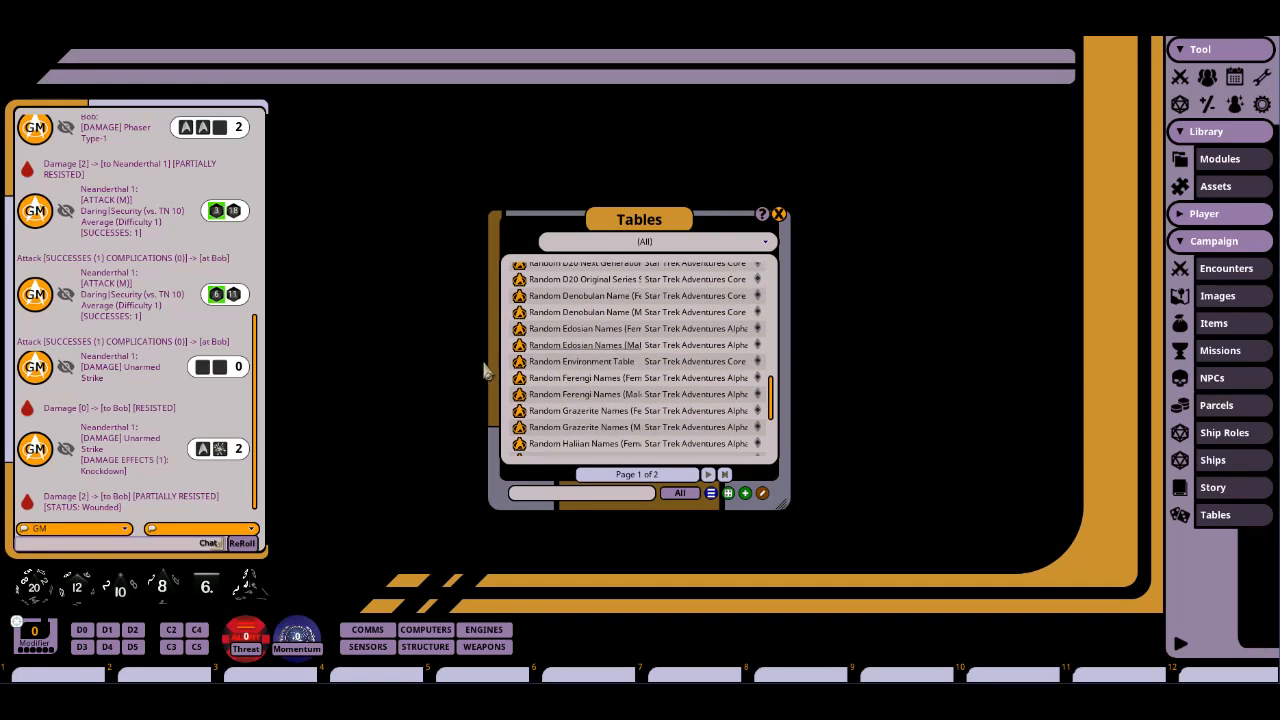
click(519, 297)
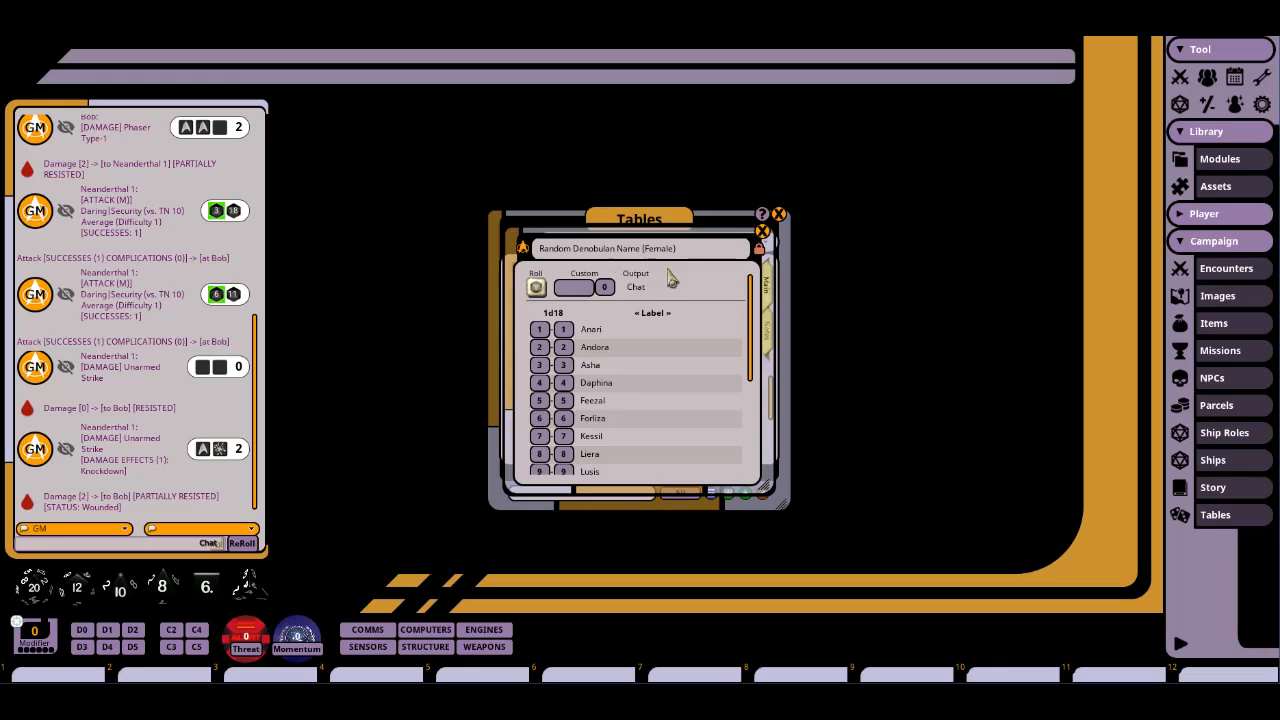
click(537, 288)
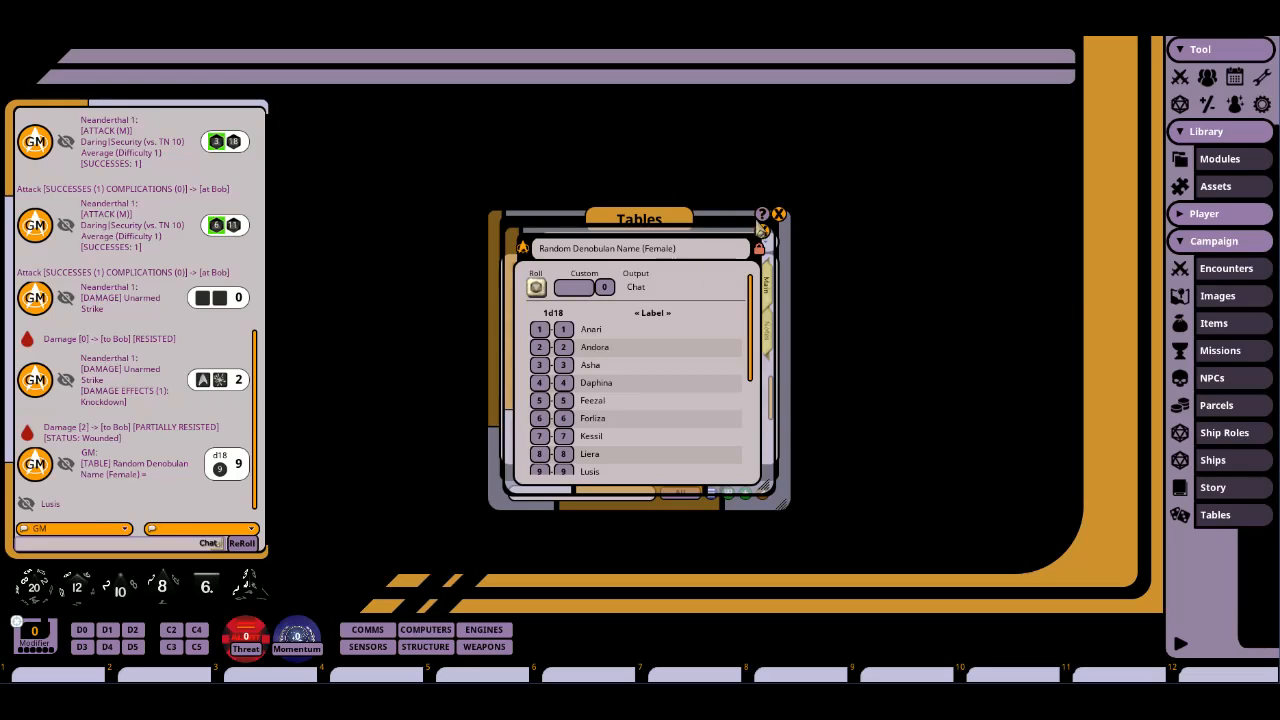
click(762, 231)
click(778, 214)
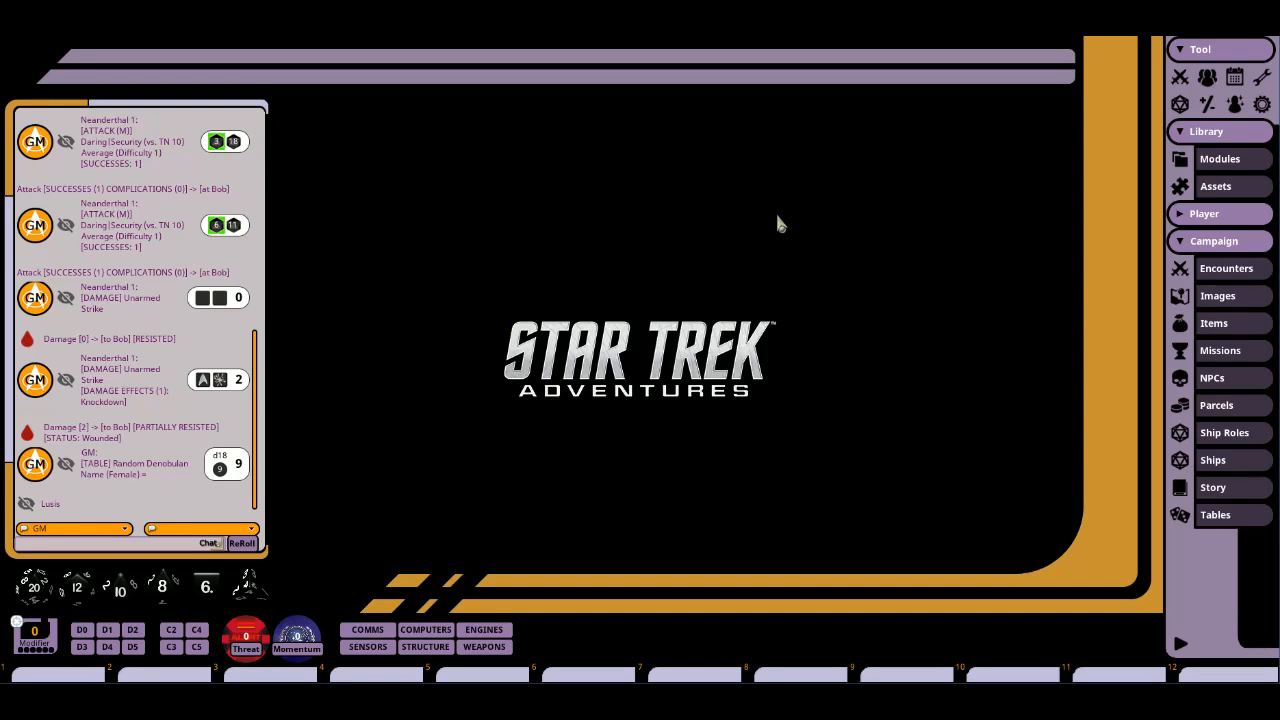